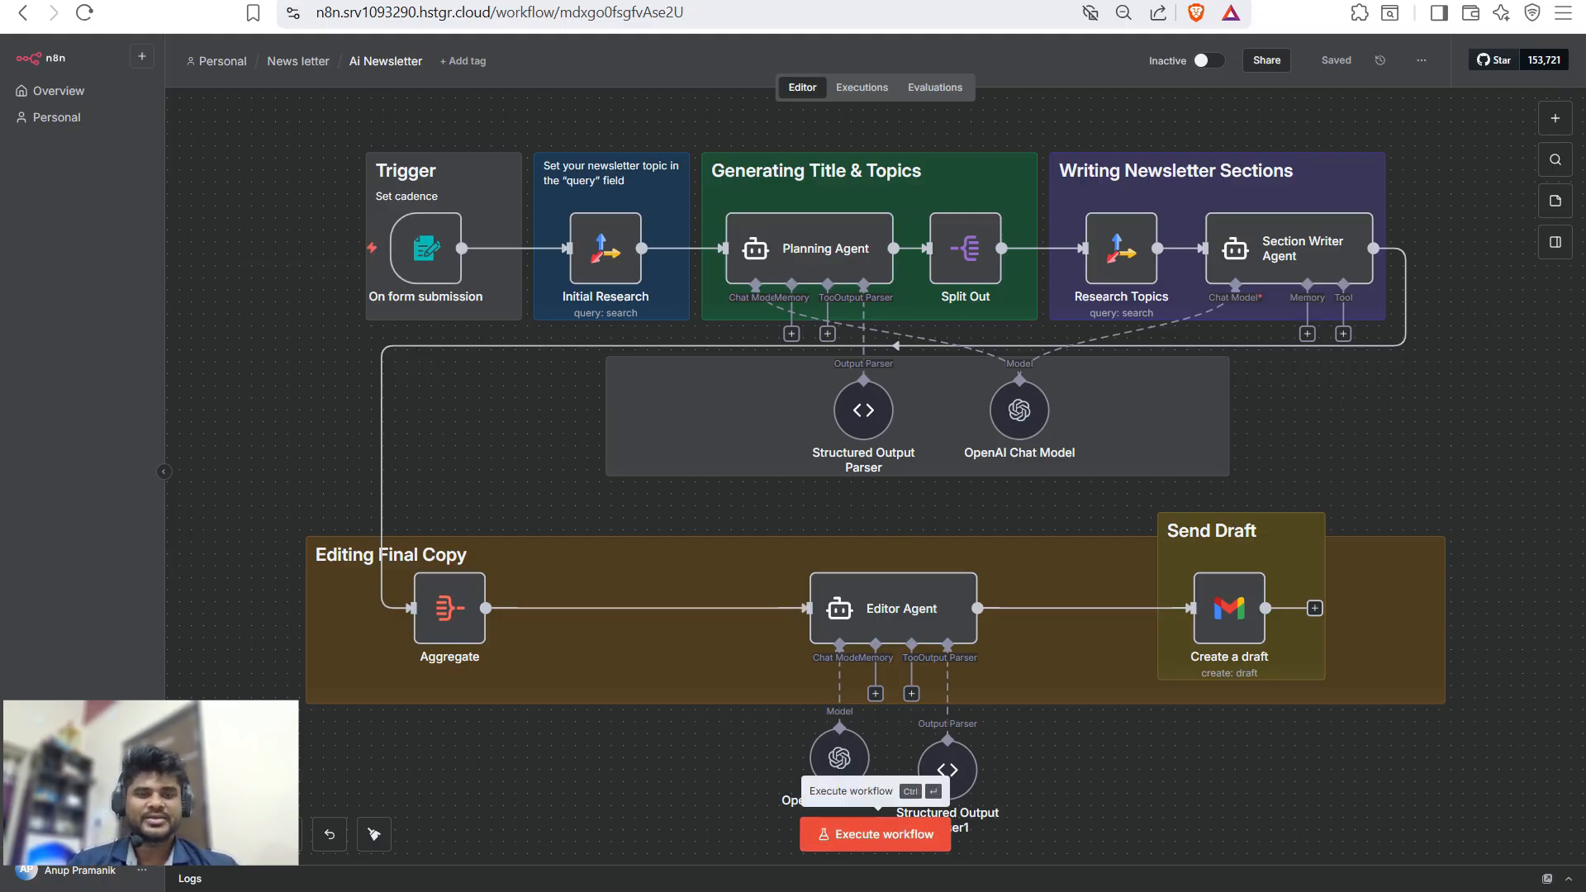
# - Run the workflow and submit the test form with the title "The AI Agents Are Taking Over — and It’s Already Happening"
pyautogui.click(875, 834)
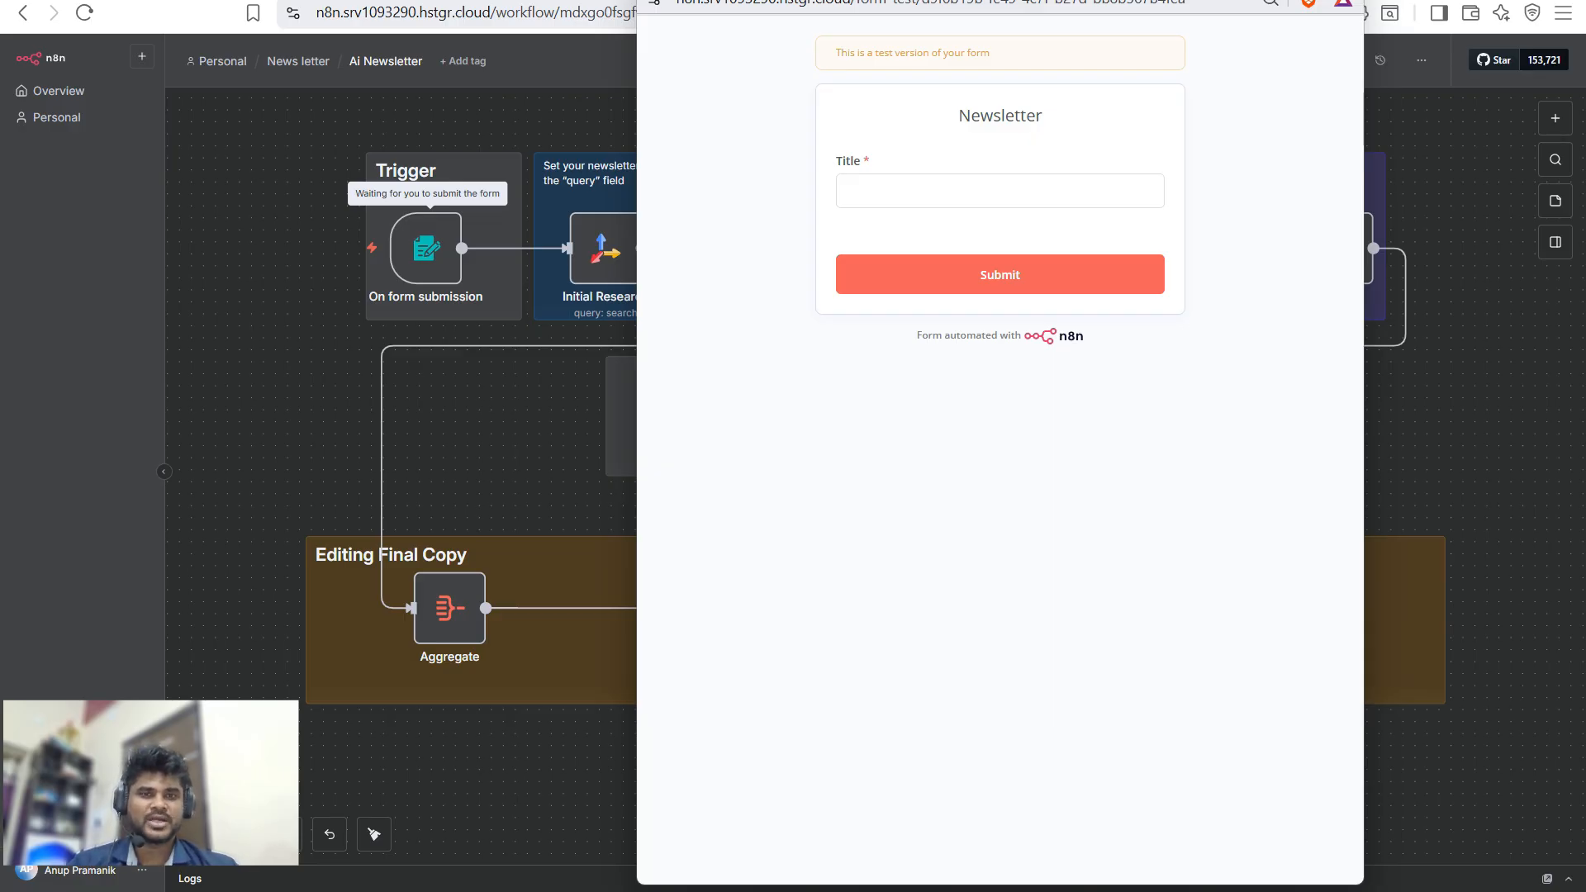
pyautogui.click(999, 191)
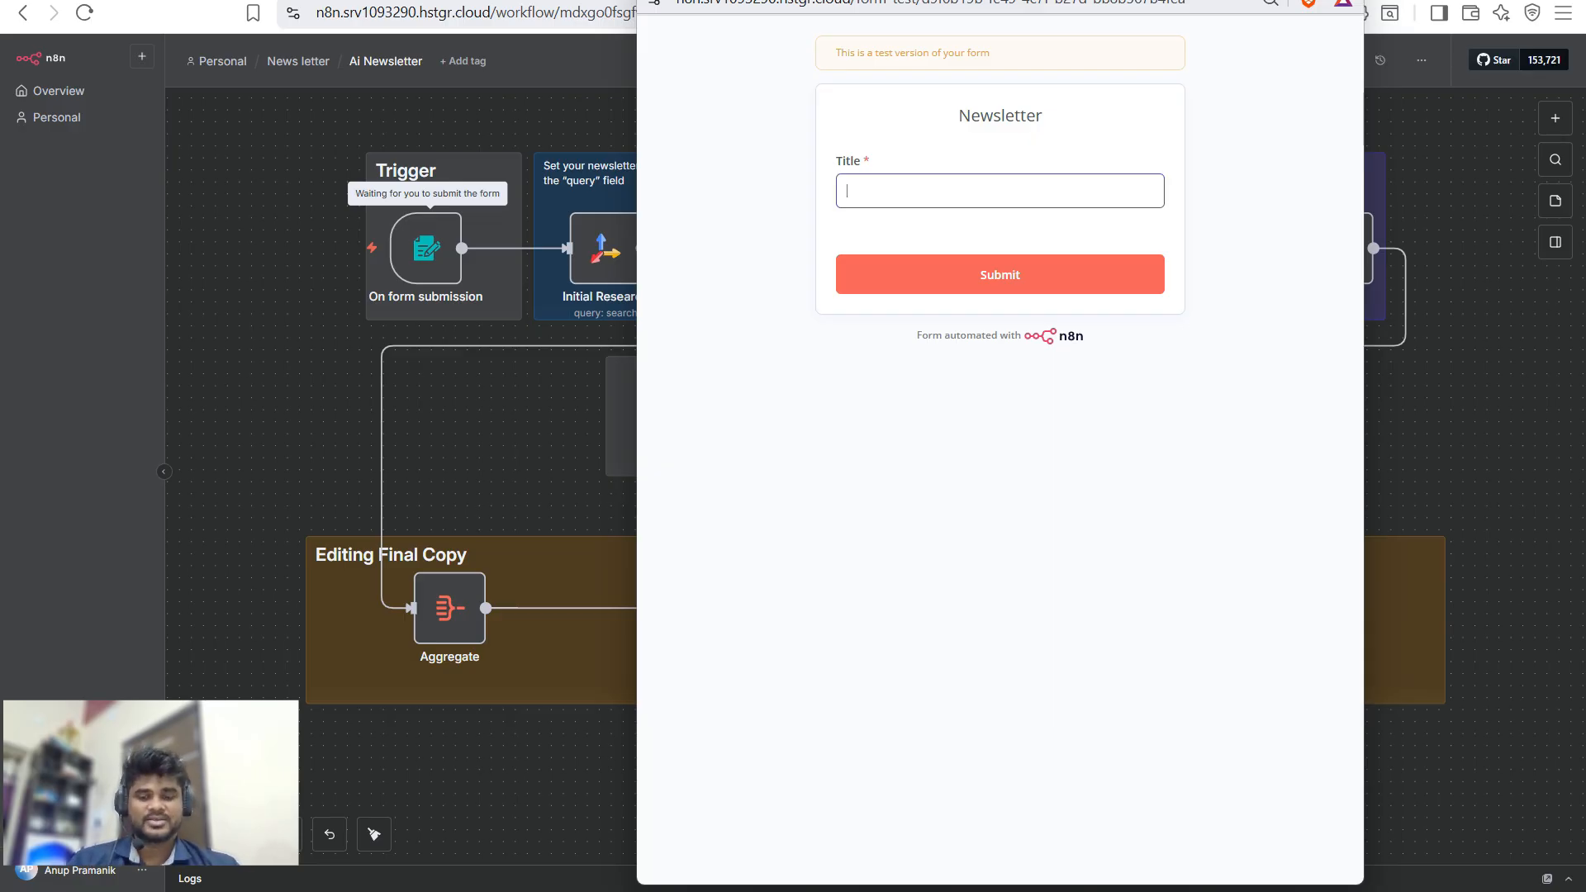
pyautogui.write('The AI Agents Are Taking Over — and It’s Already Happening')
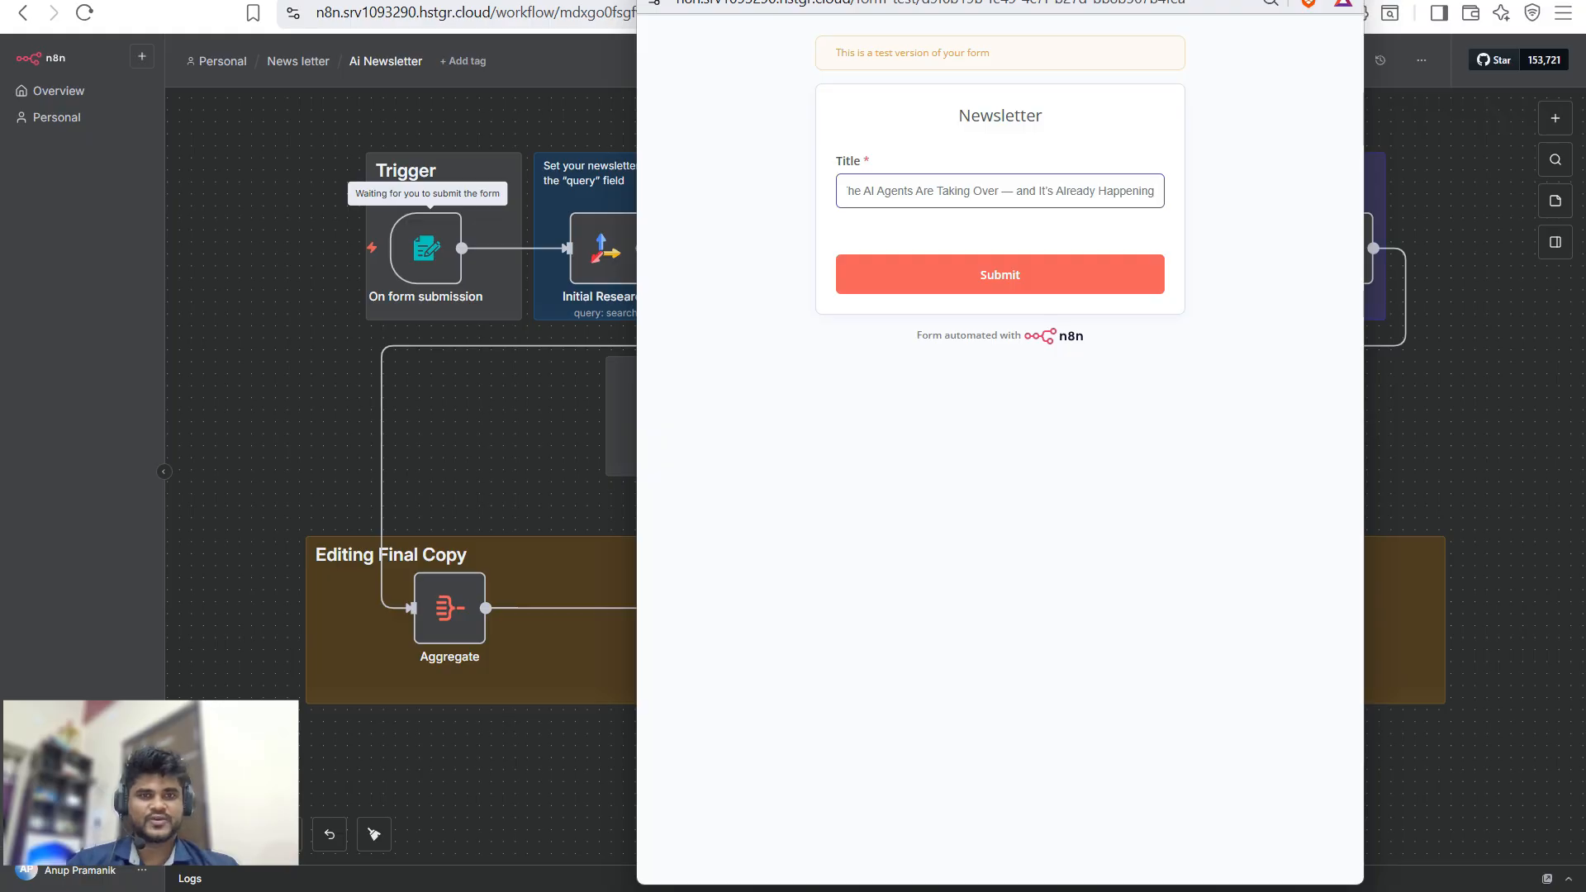
pyautogui.moveTo(873, 191); pyautogui.dragTo(841, 191)
pyautogui.click(890, 191)
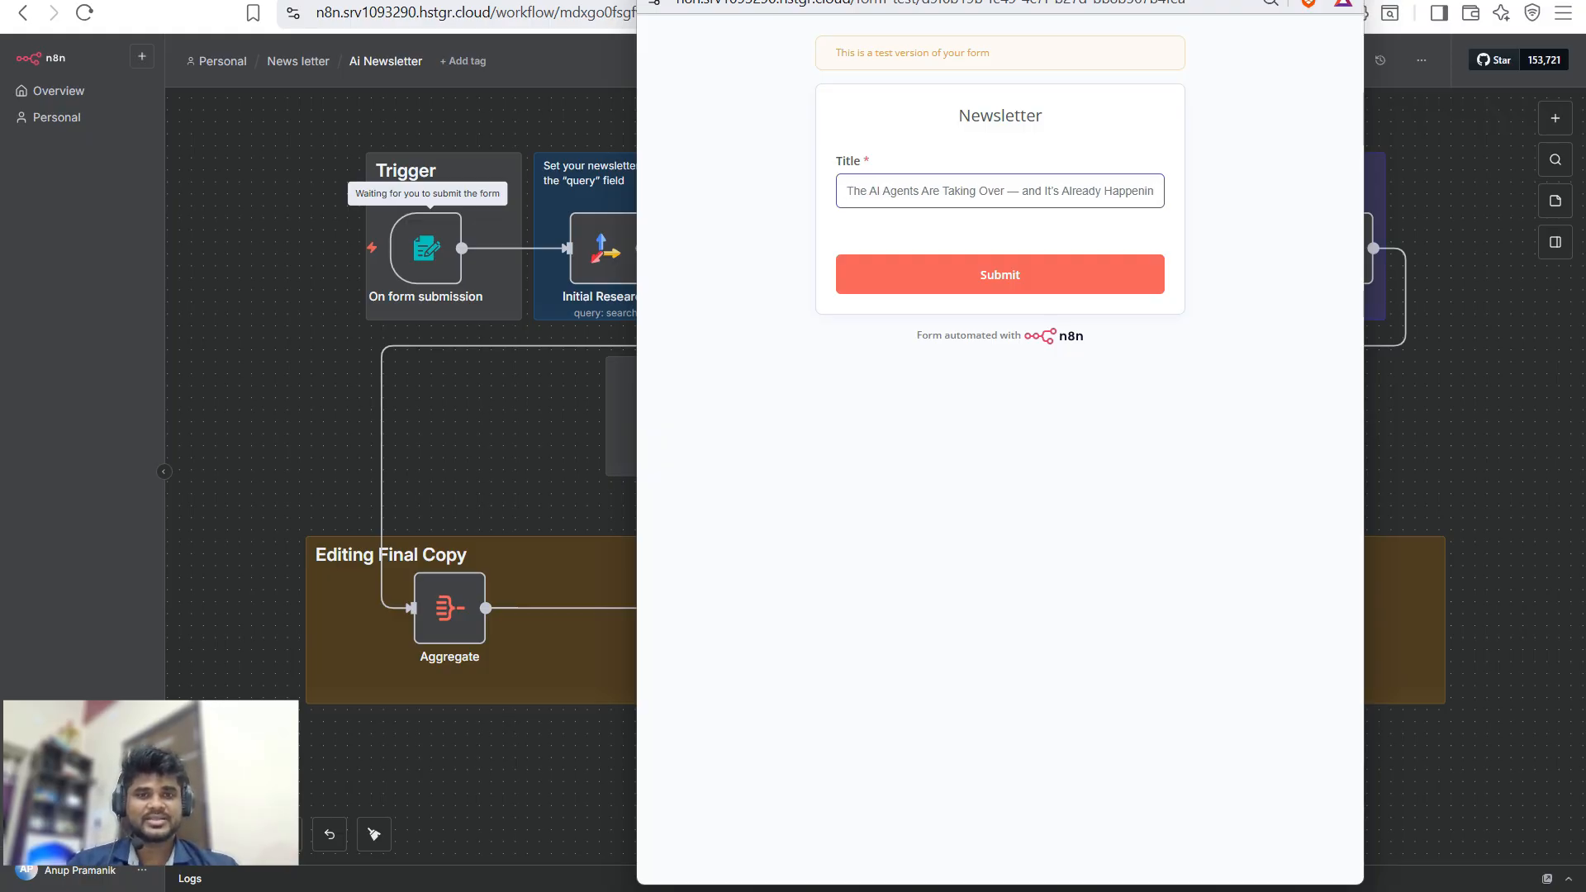
pyautogui.moveTo(1019, 191); pyautogui.dragTo(1158, 191)
pyautogui.click(1105, 191)
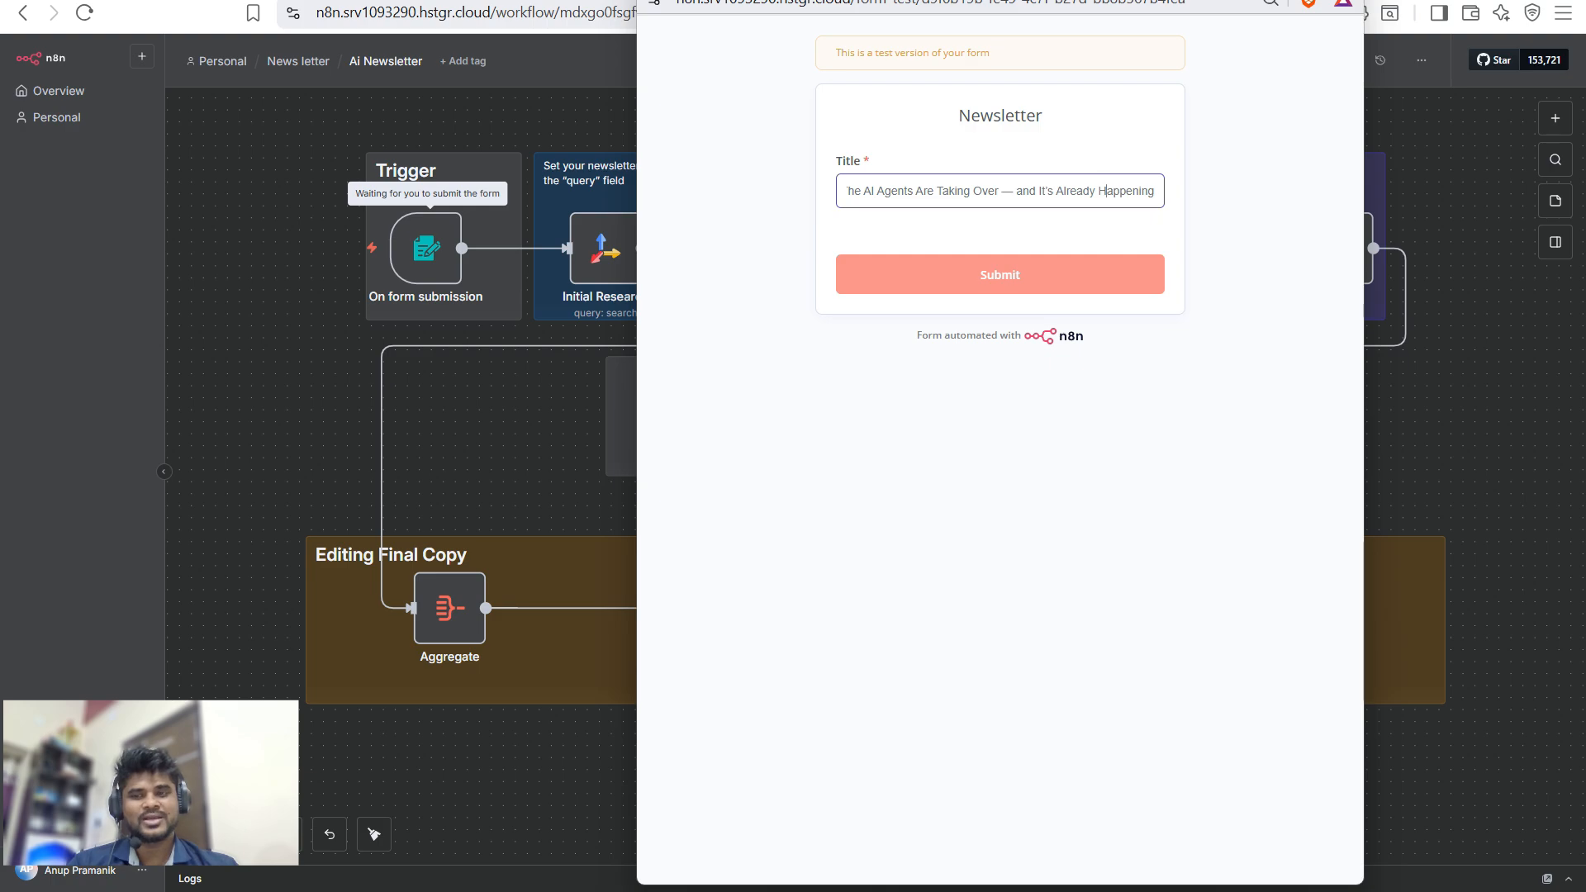
pyautogui.press('Return')
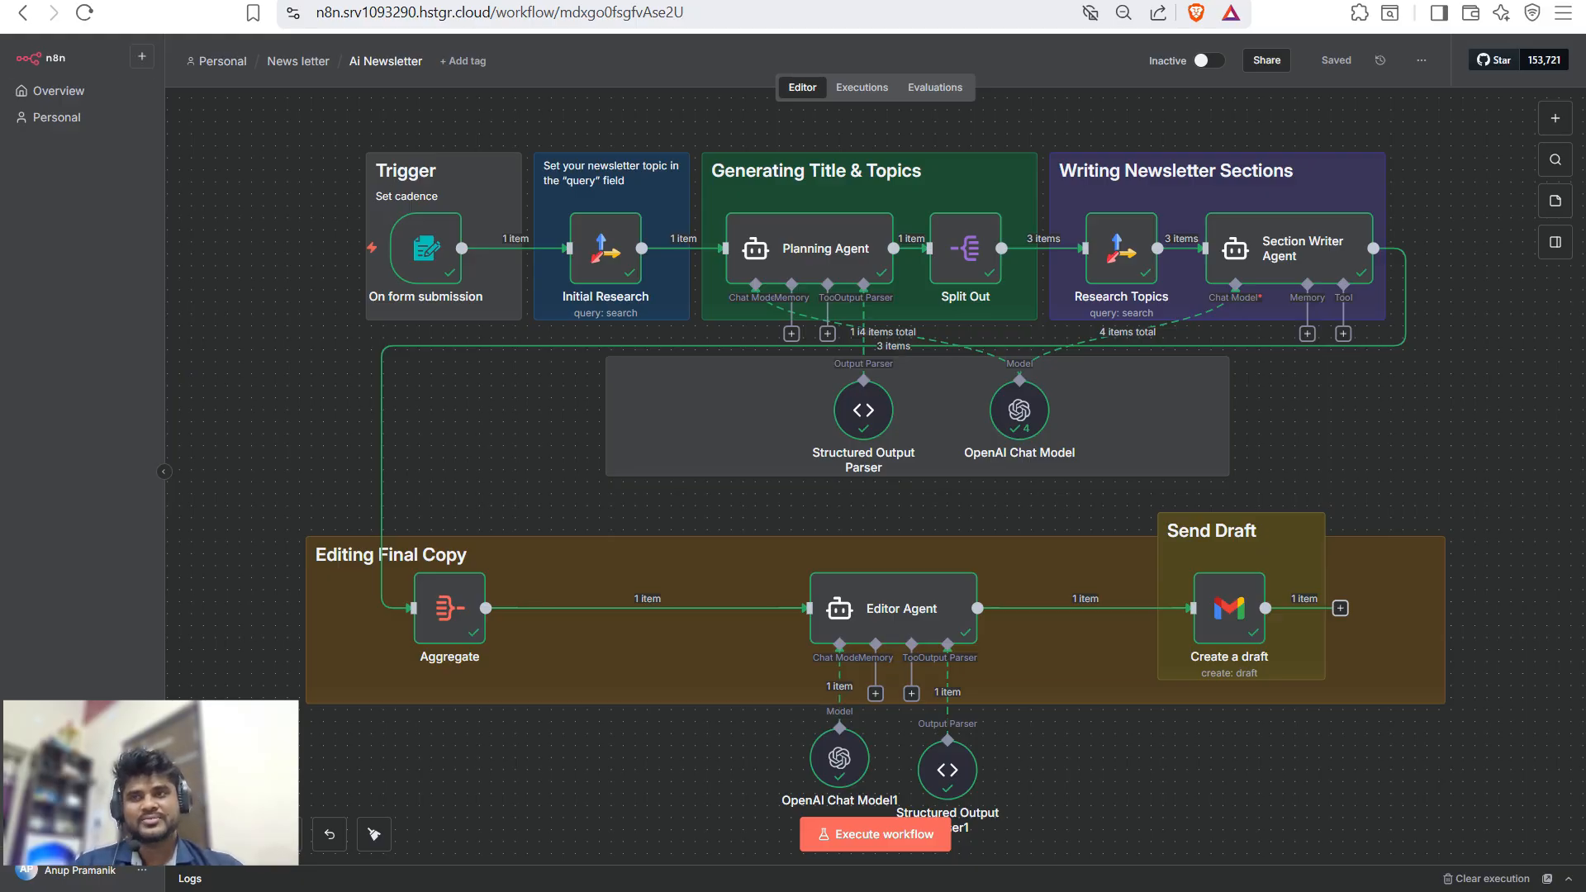
# - Switch to Gmail and open the newest newsletter draft, "AI Advancements and Challenges 2026: Hospitality, Insurance, and Security Risks"
pyautogui.click(247, 1)
pyautogui.click(208, 330)
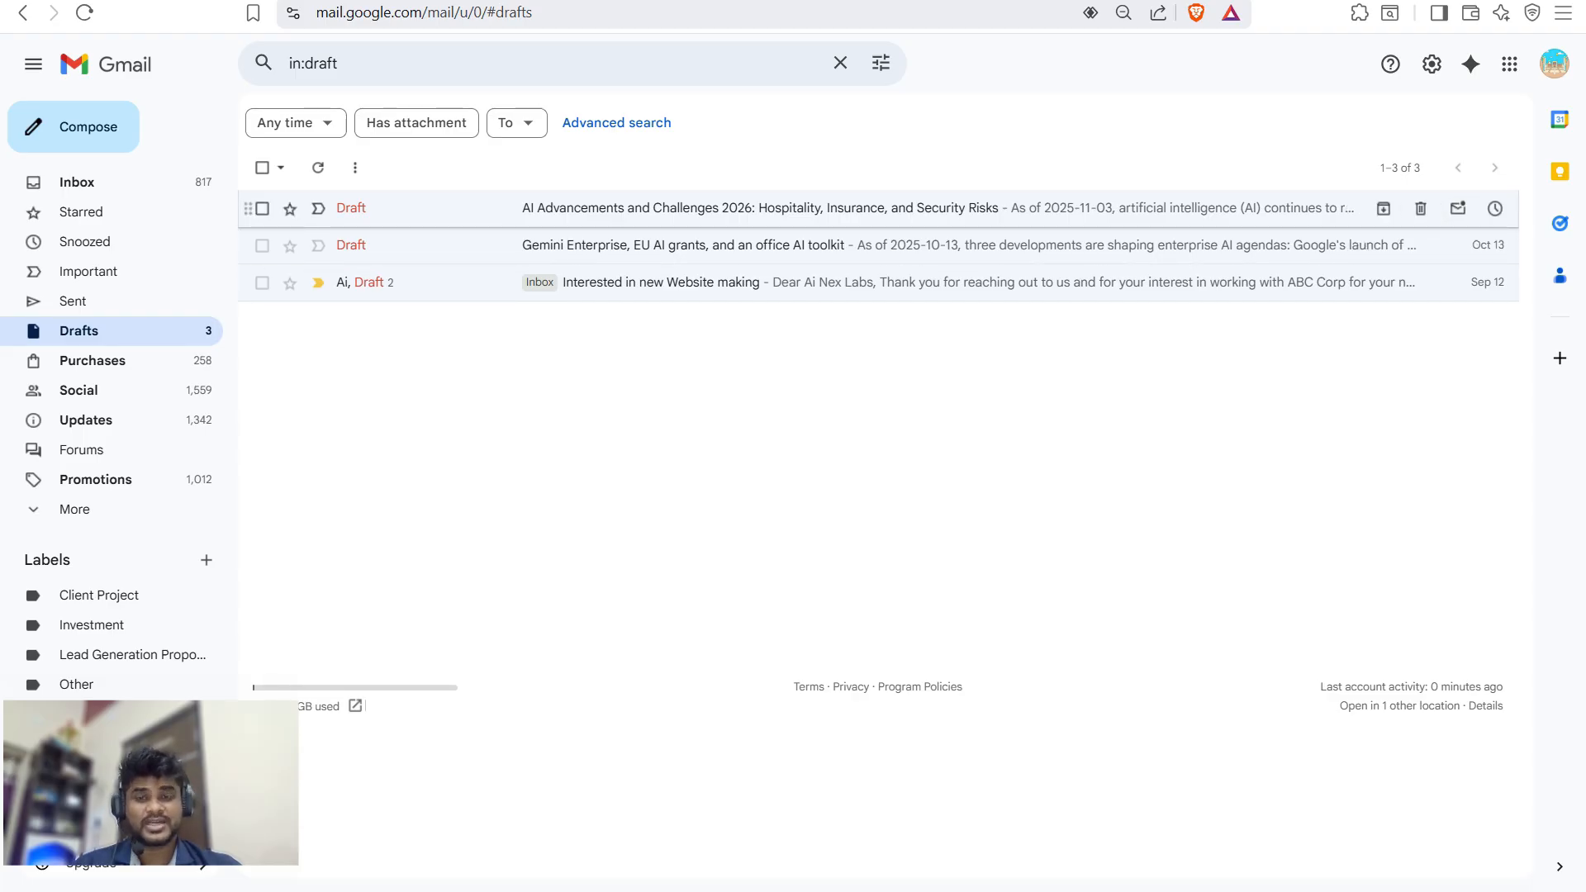
pyautogui.click(744, 207)
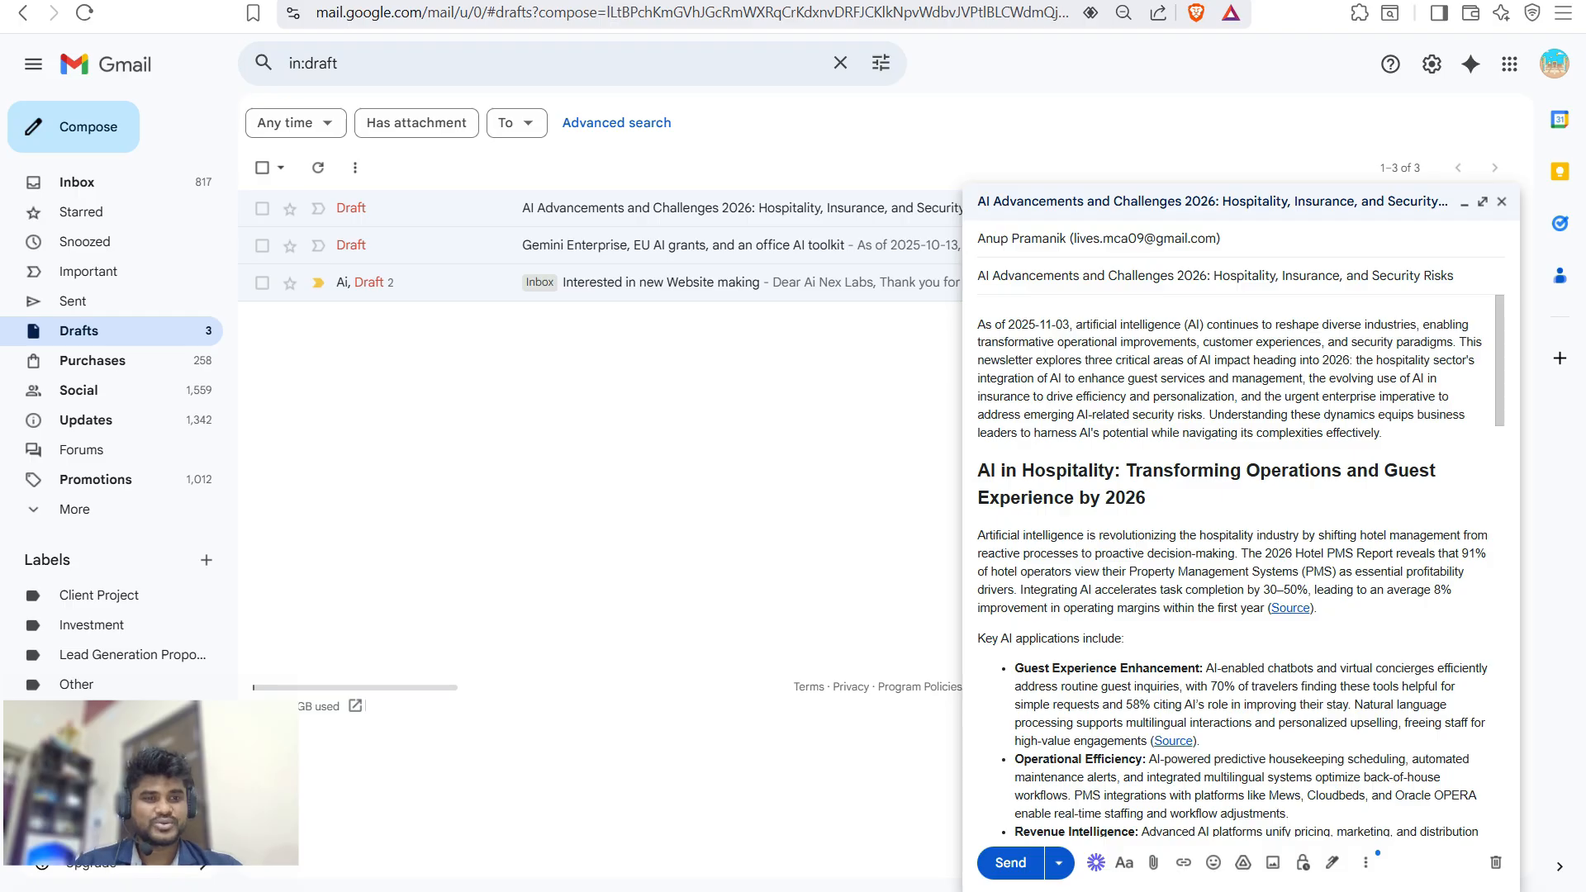
# - Read through the newsletter draft from the introduction and topic sections to the sources list and closing summary
pyautogui.moveTo(978, 325); pyautogui.dragTo(1307, 378)
pyautogui.scroll(-3, 1307, 388)
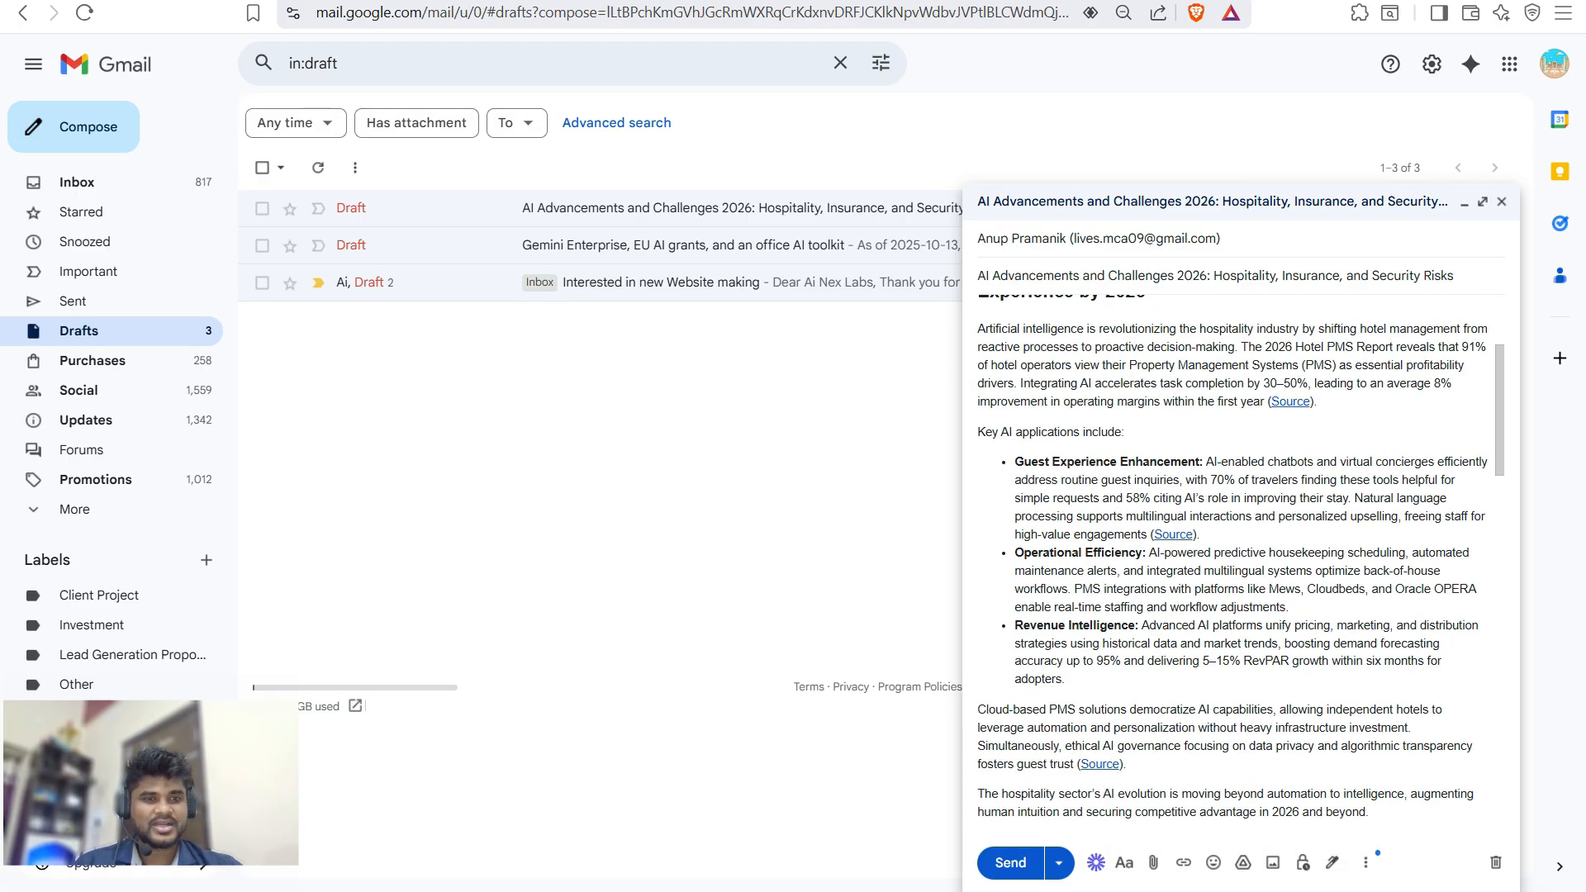
pyautogui.scroll(1, 1234, 561)
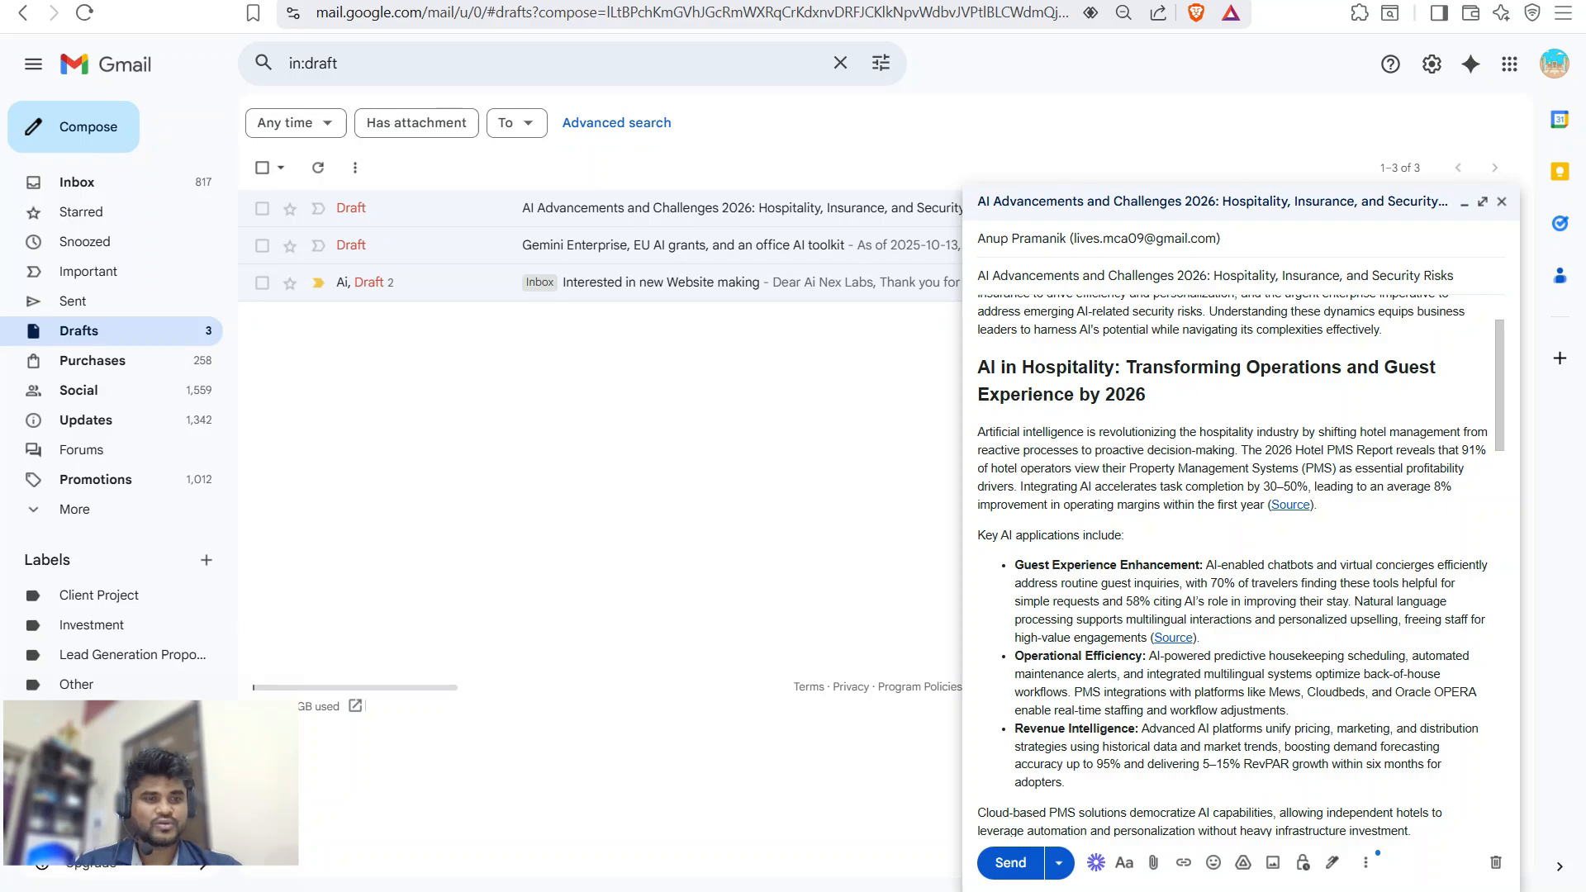
pyautogui.scroll(-1, 1316, 504)
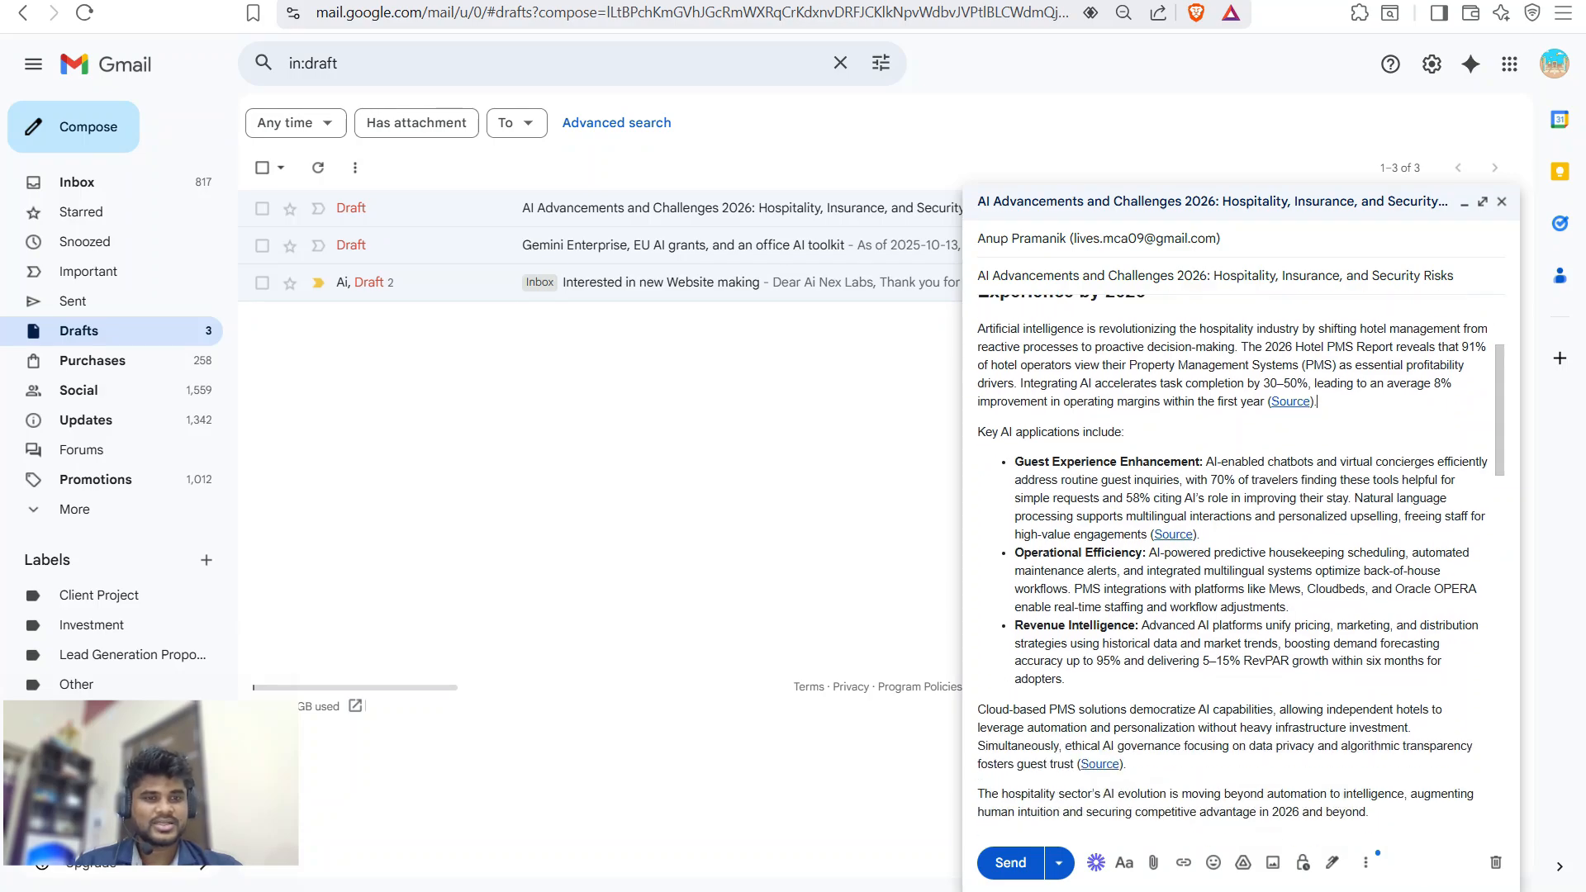
pyautogui.scroll(-4, 1234, 561)
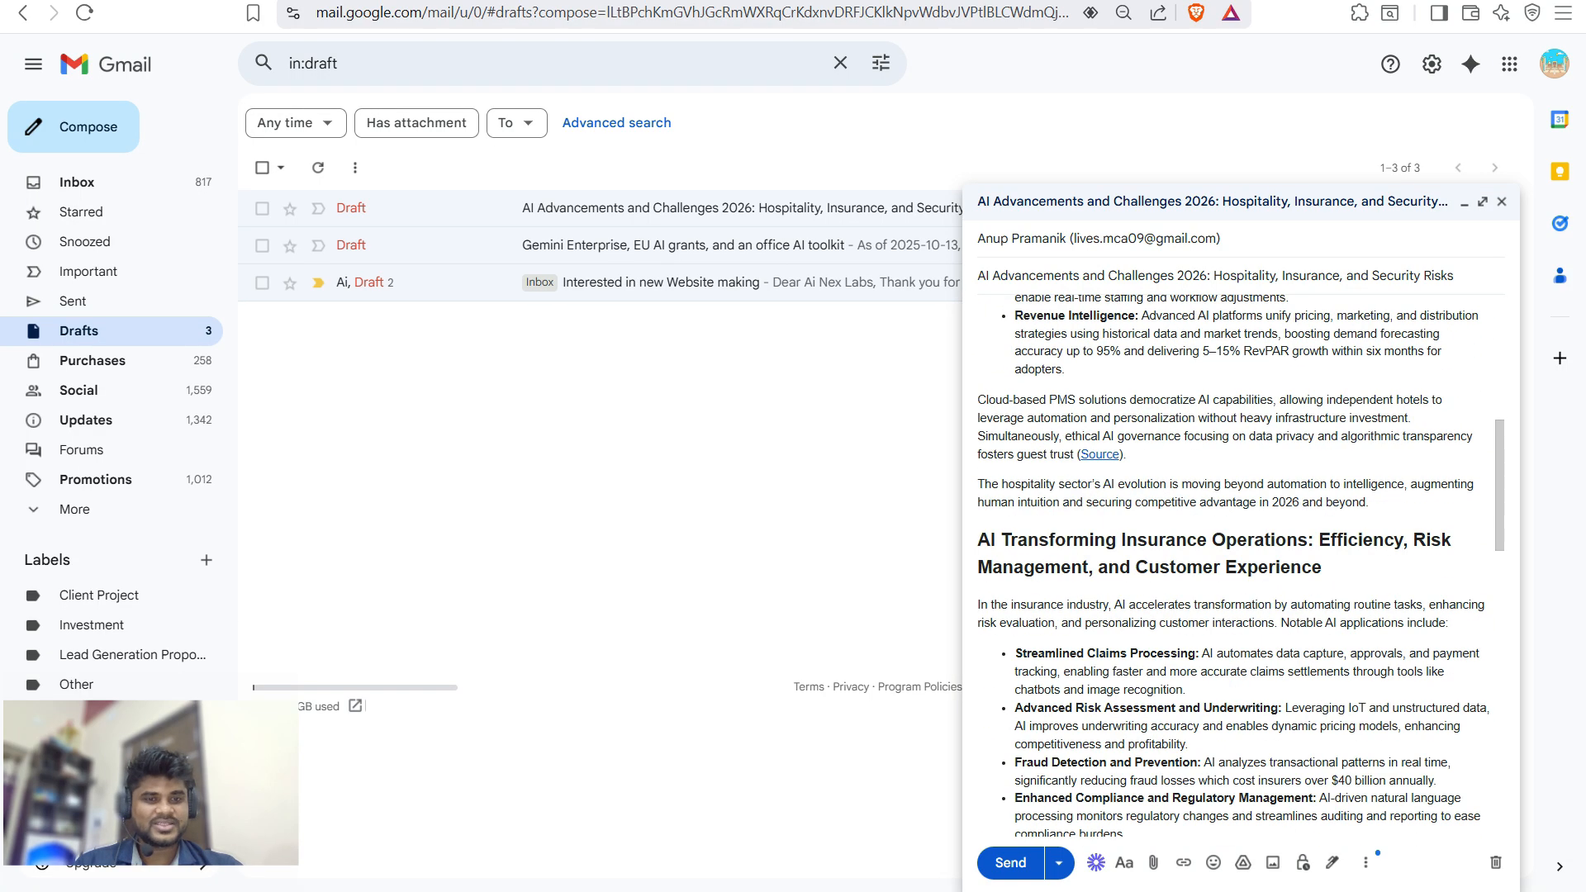
pyautogui.scroll(-3, 1235, 562)
pyautogui.scroll(3, 1235, 561)
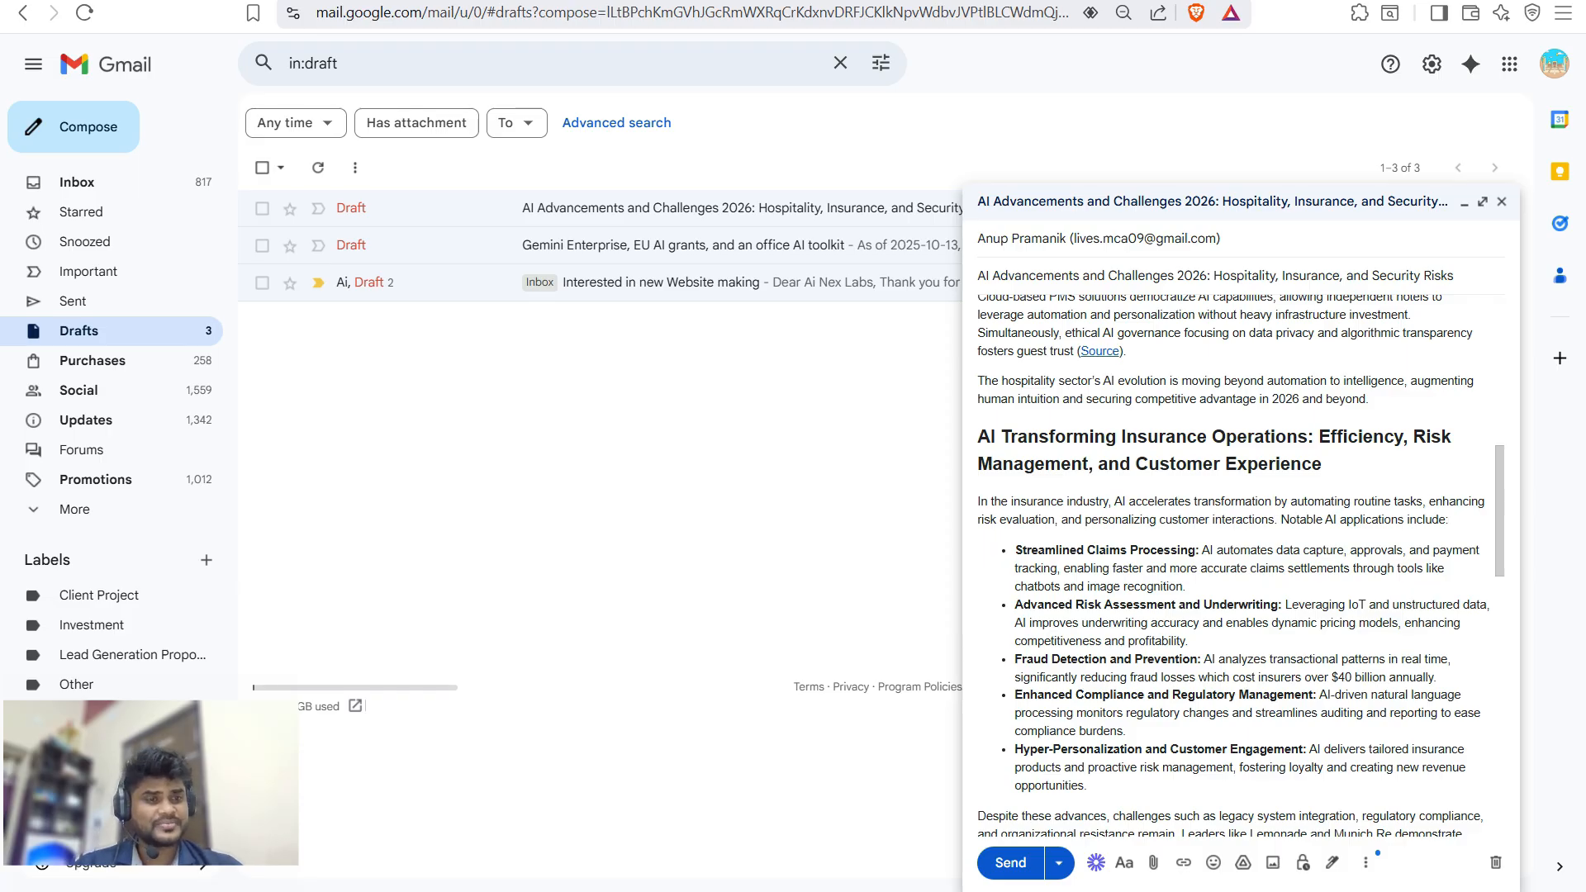
pyautogui.scroll(-3, 1235, 562)
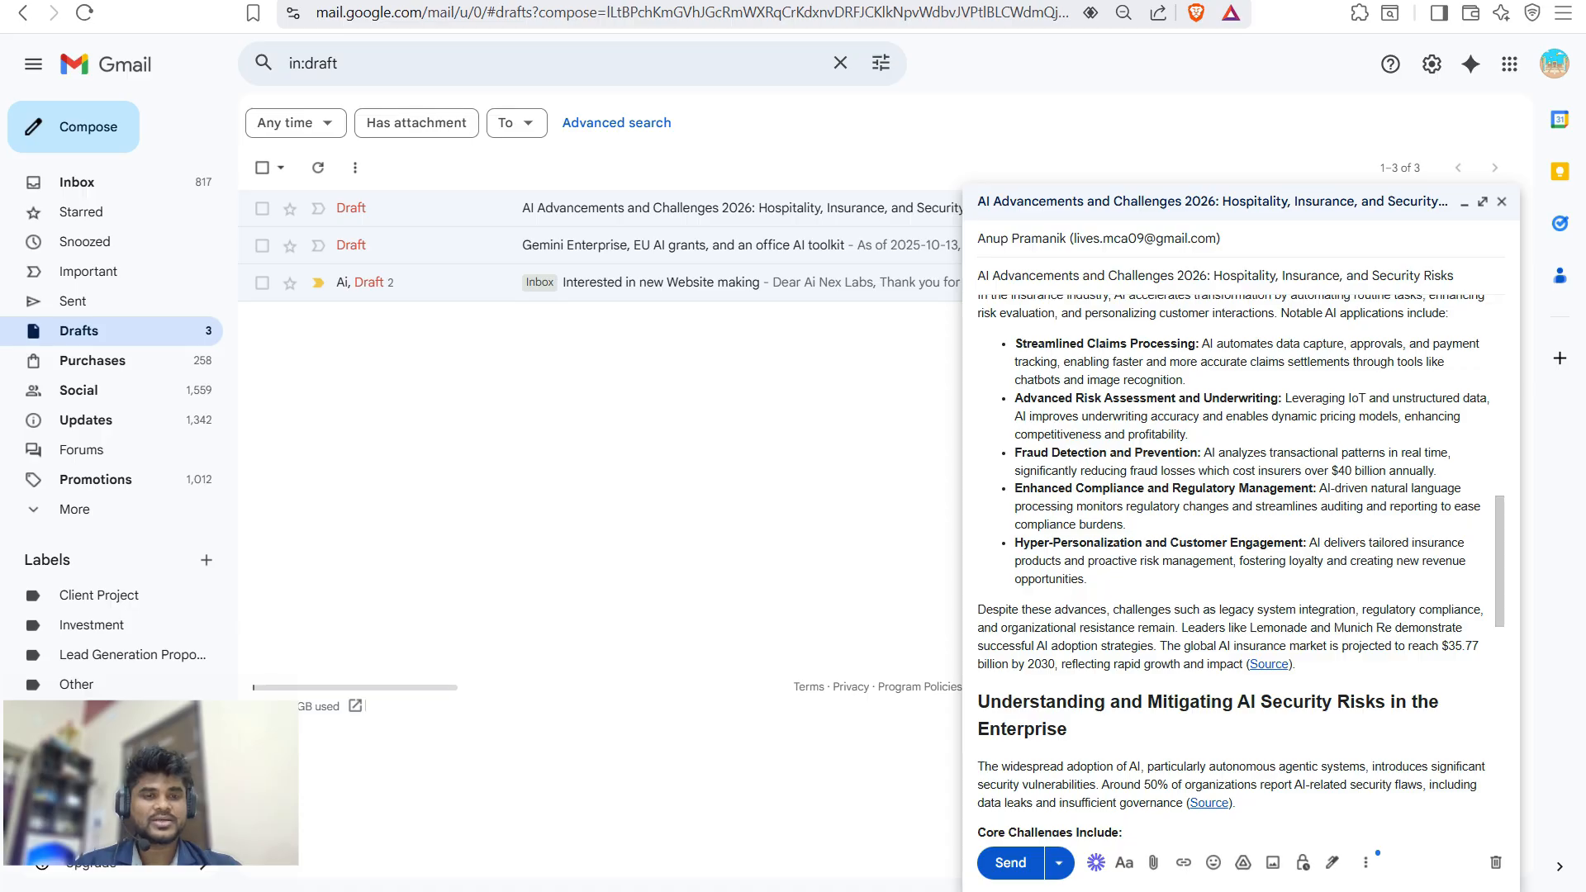
pyautogui.scroll(-3, 1239, 561)
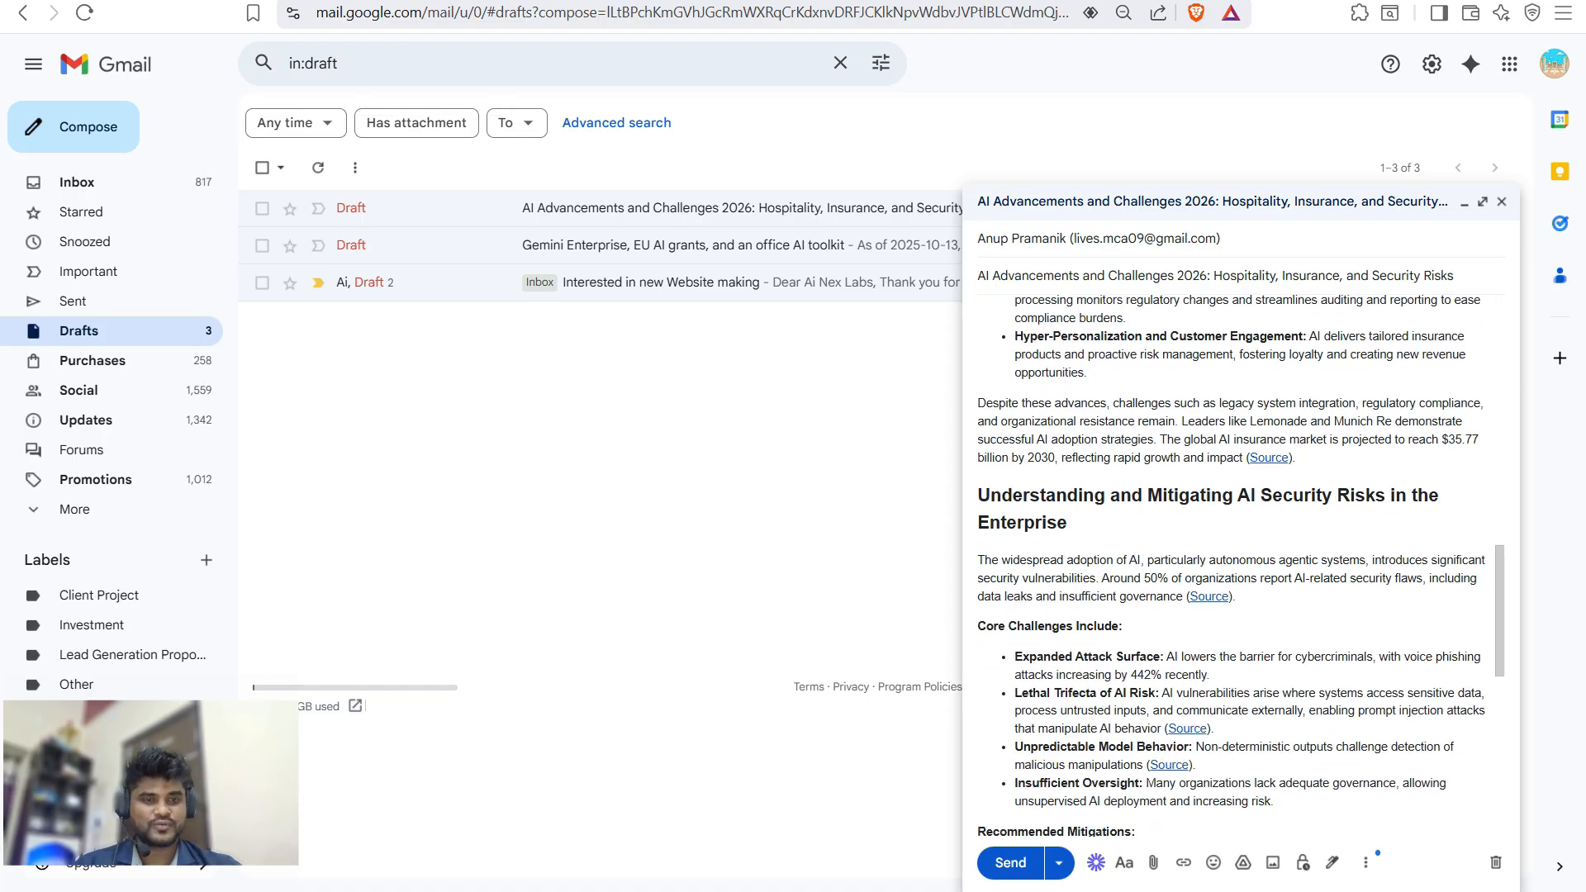
pyautogui.scroll(-1, 1239, 561)
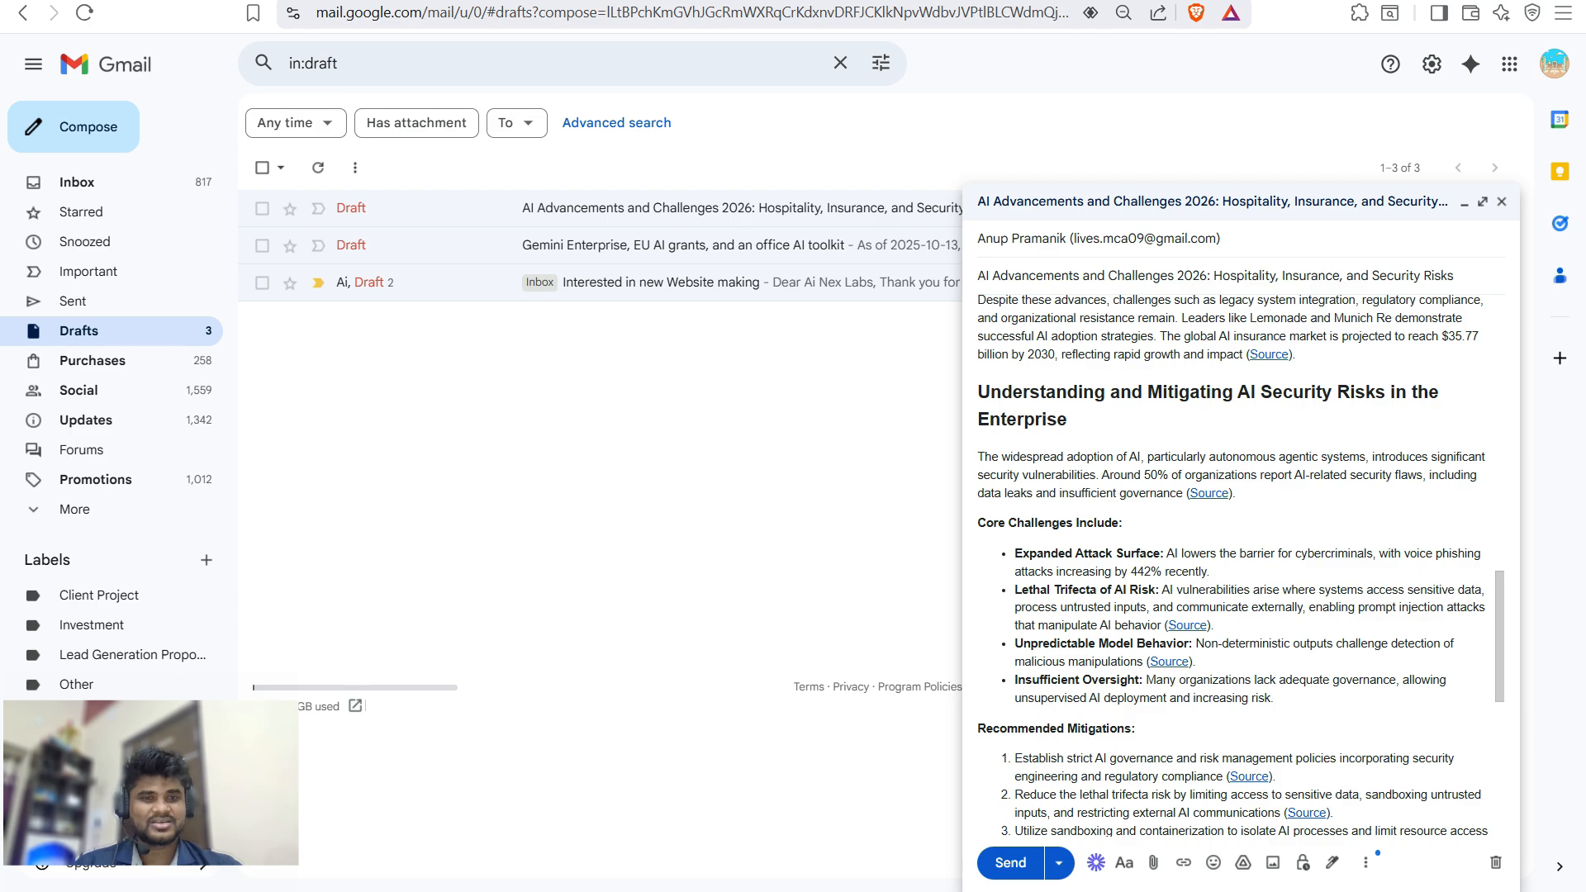
pyautogui.scroll(-3, 1239, 566)
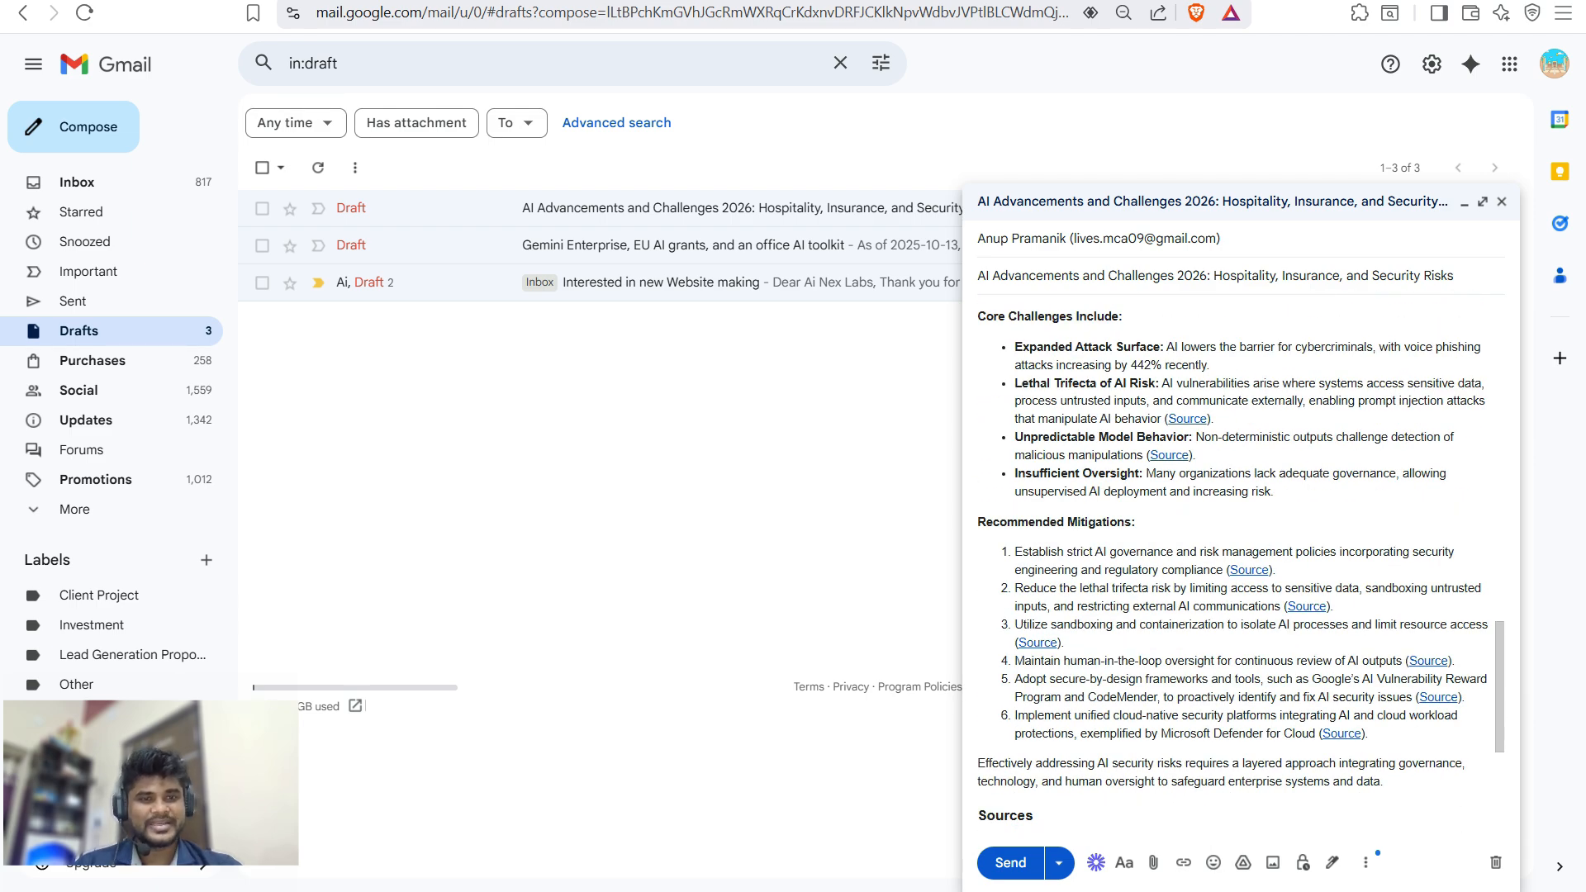
pyautogui.scroll(-3, 1239, 561)
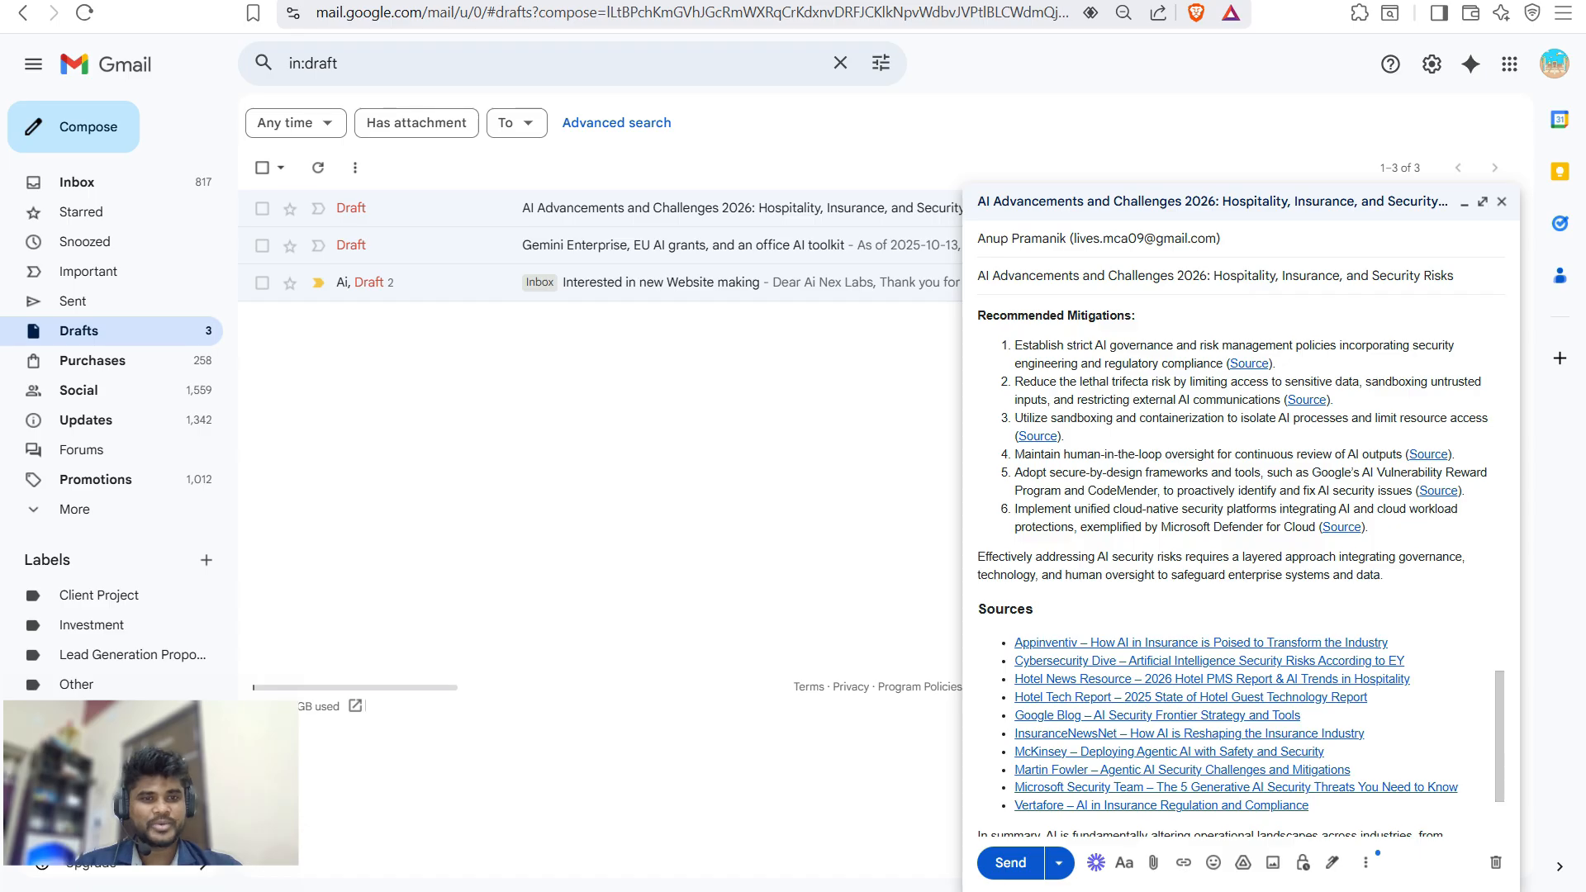
pyautogui.scroll(-3, 1238, 562)
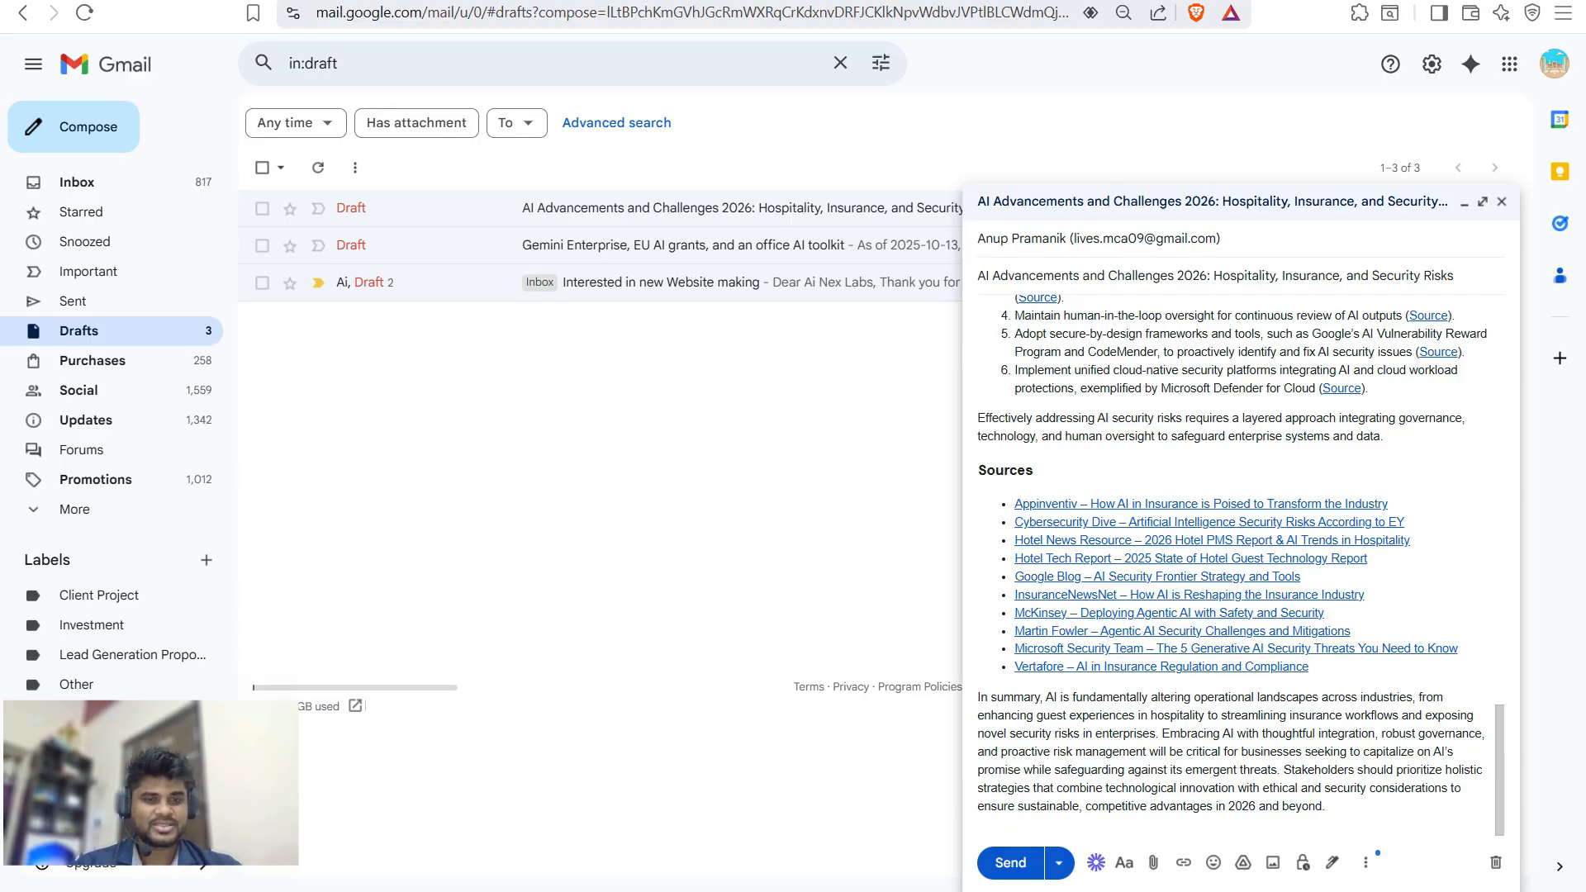
pyautogui.scroll(20, 1316, 608)
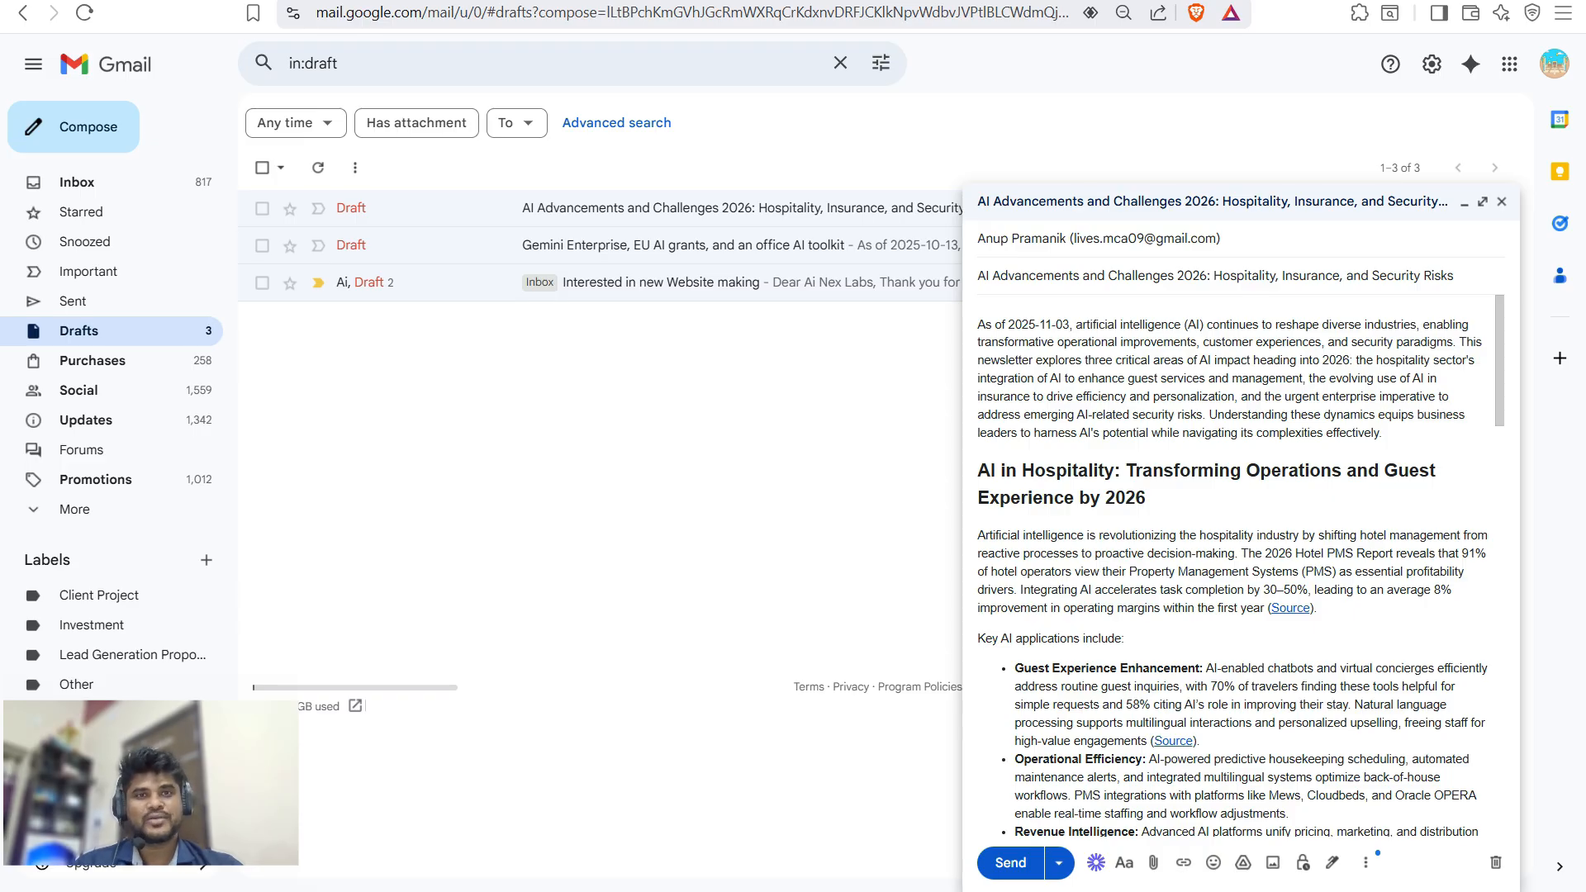
# - Switch back to the n8n workflow and add a second n8n Form trigger that fires on a new form event
pyautogui.hotkey('ctrl', 'Tab')
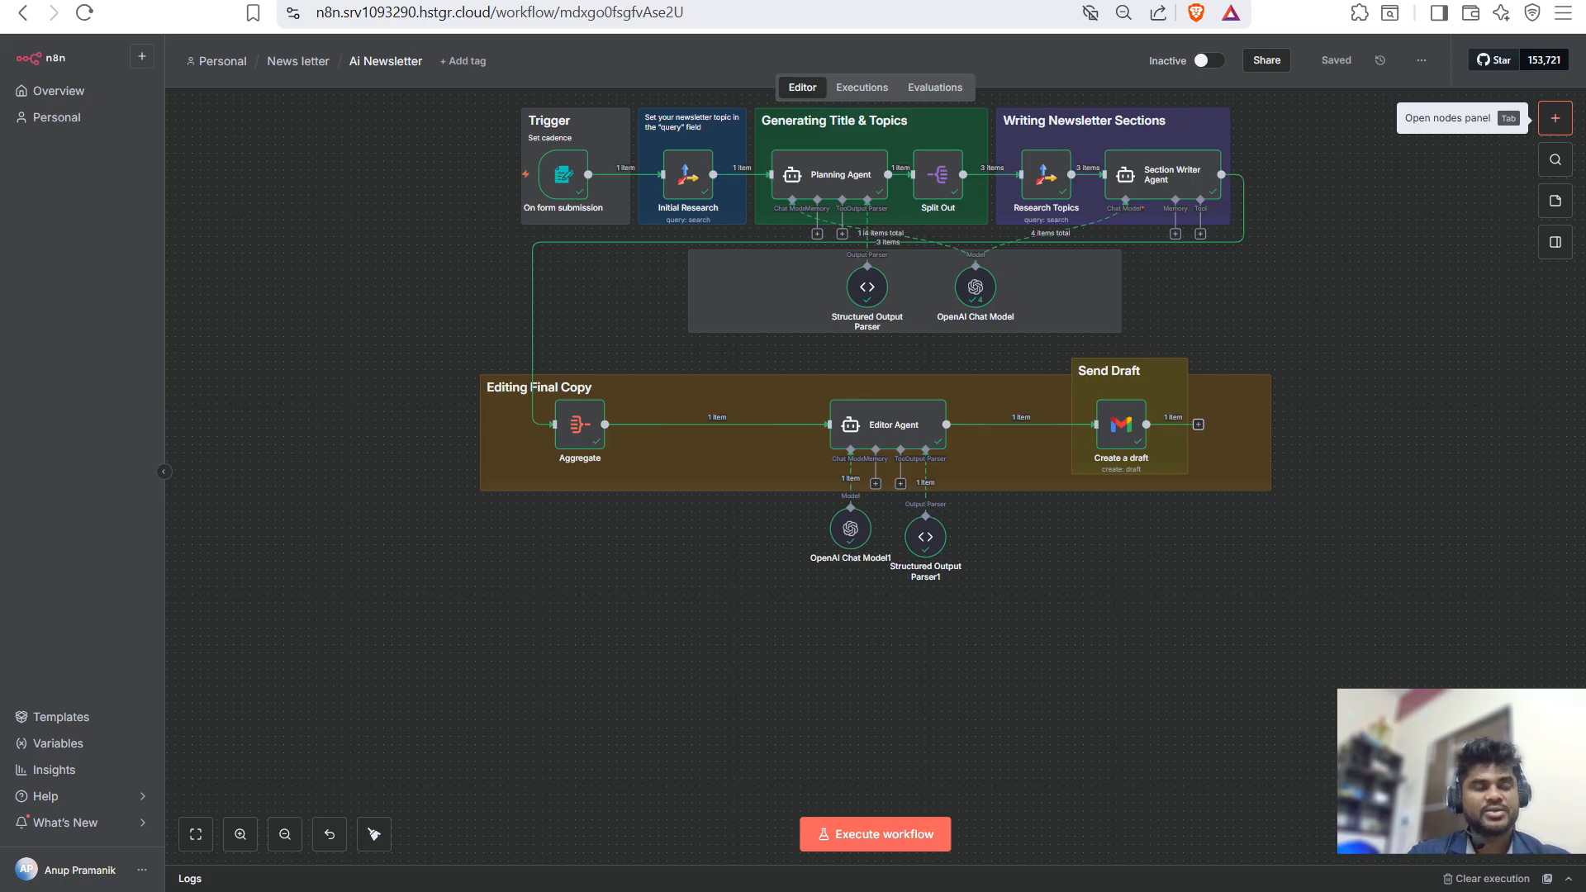
pyautogui.click(1555, 118)
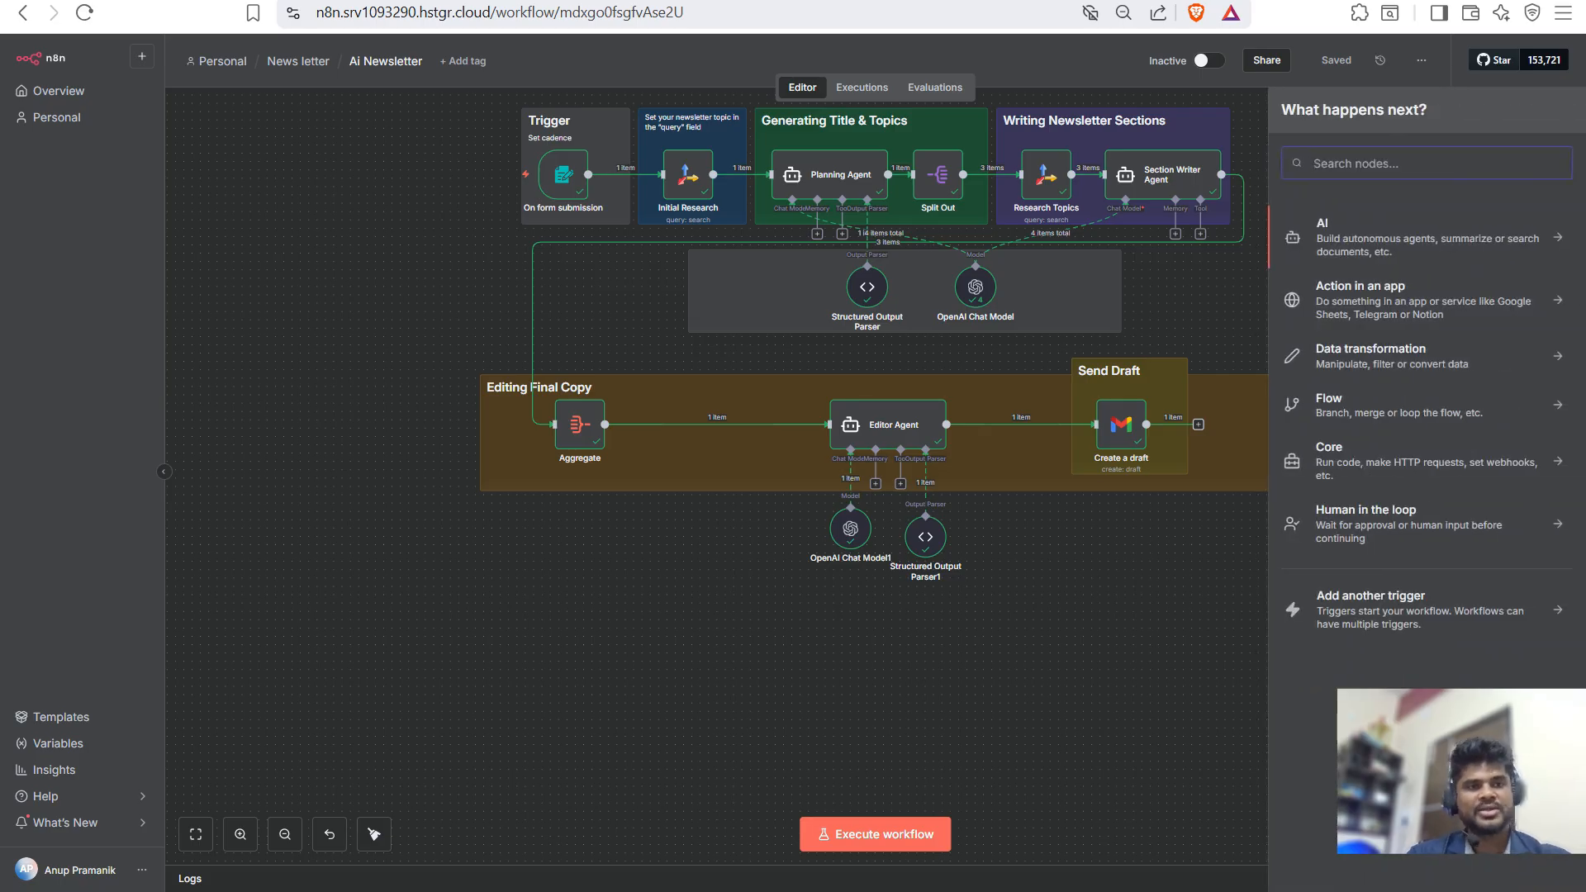
pyautogui.write('n8n')
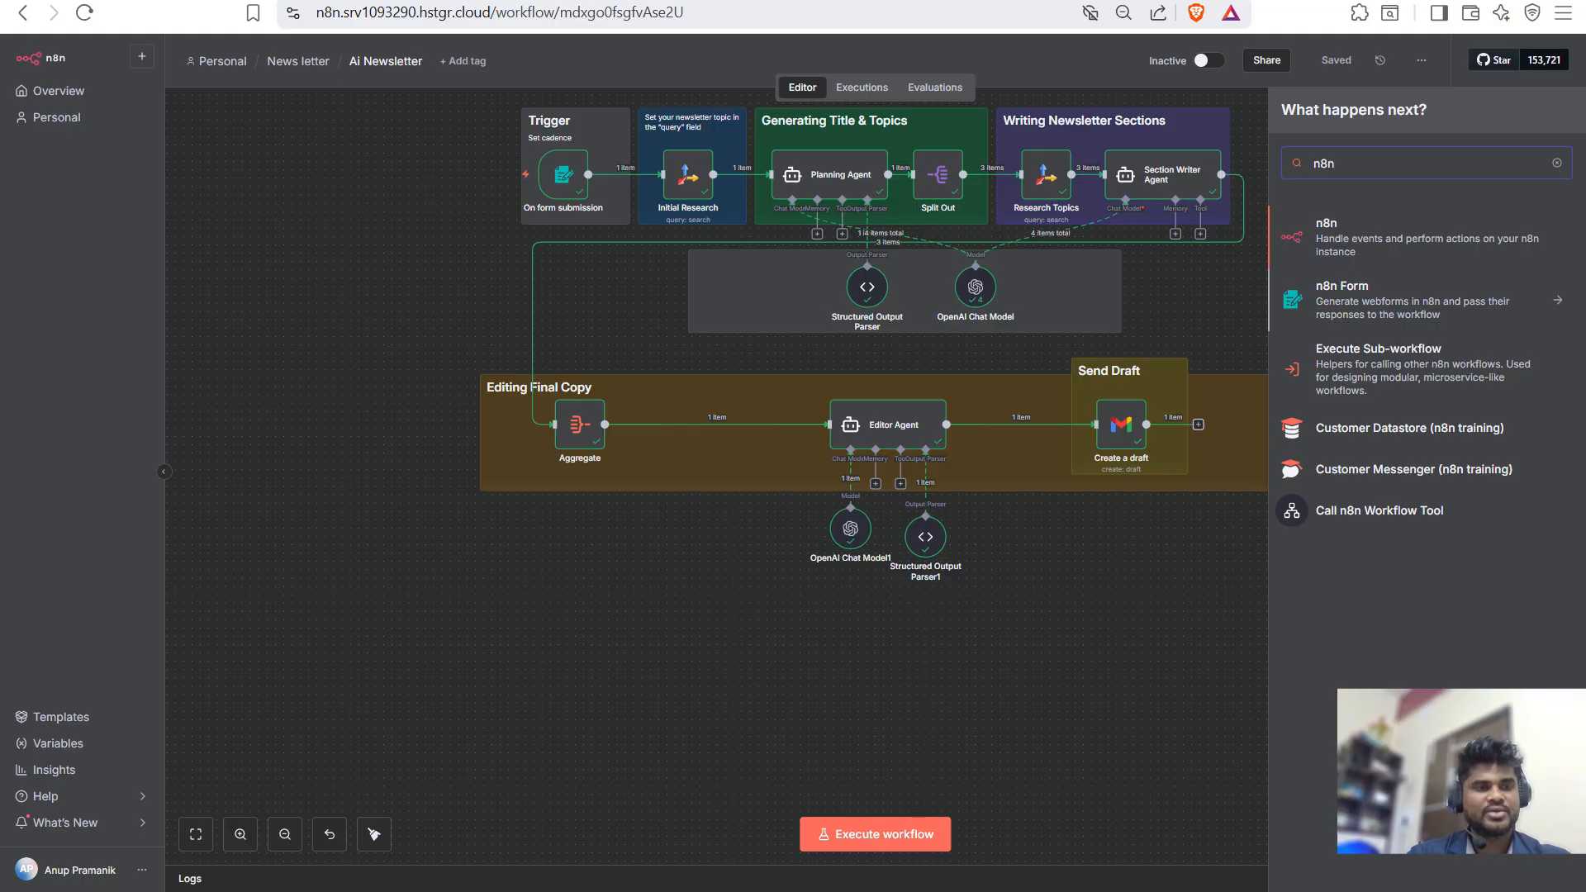
pyautogui.click(1404, 306)
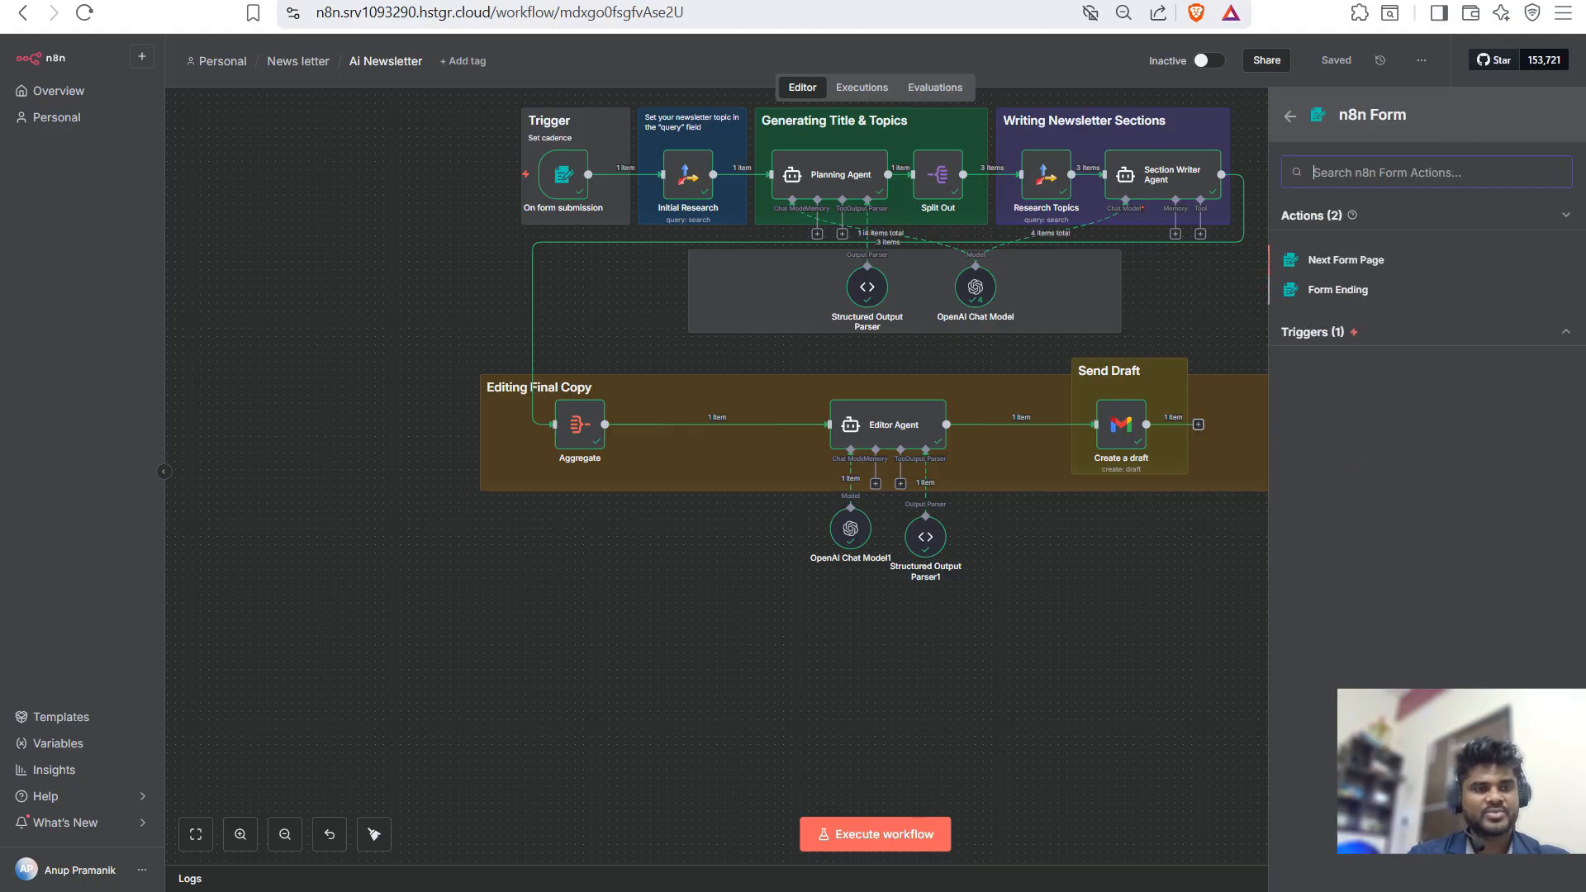
pyautogui.click(1387, 332)
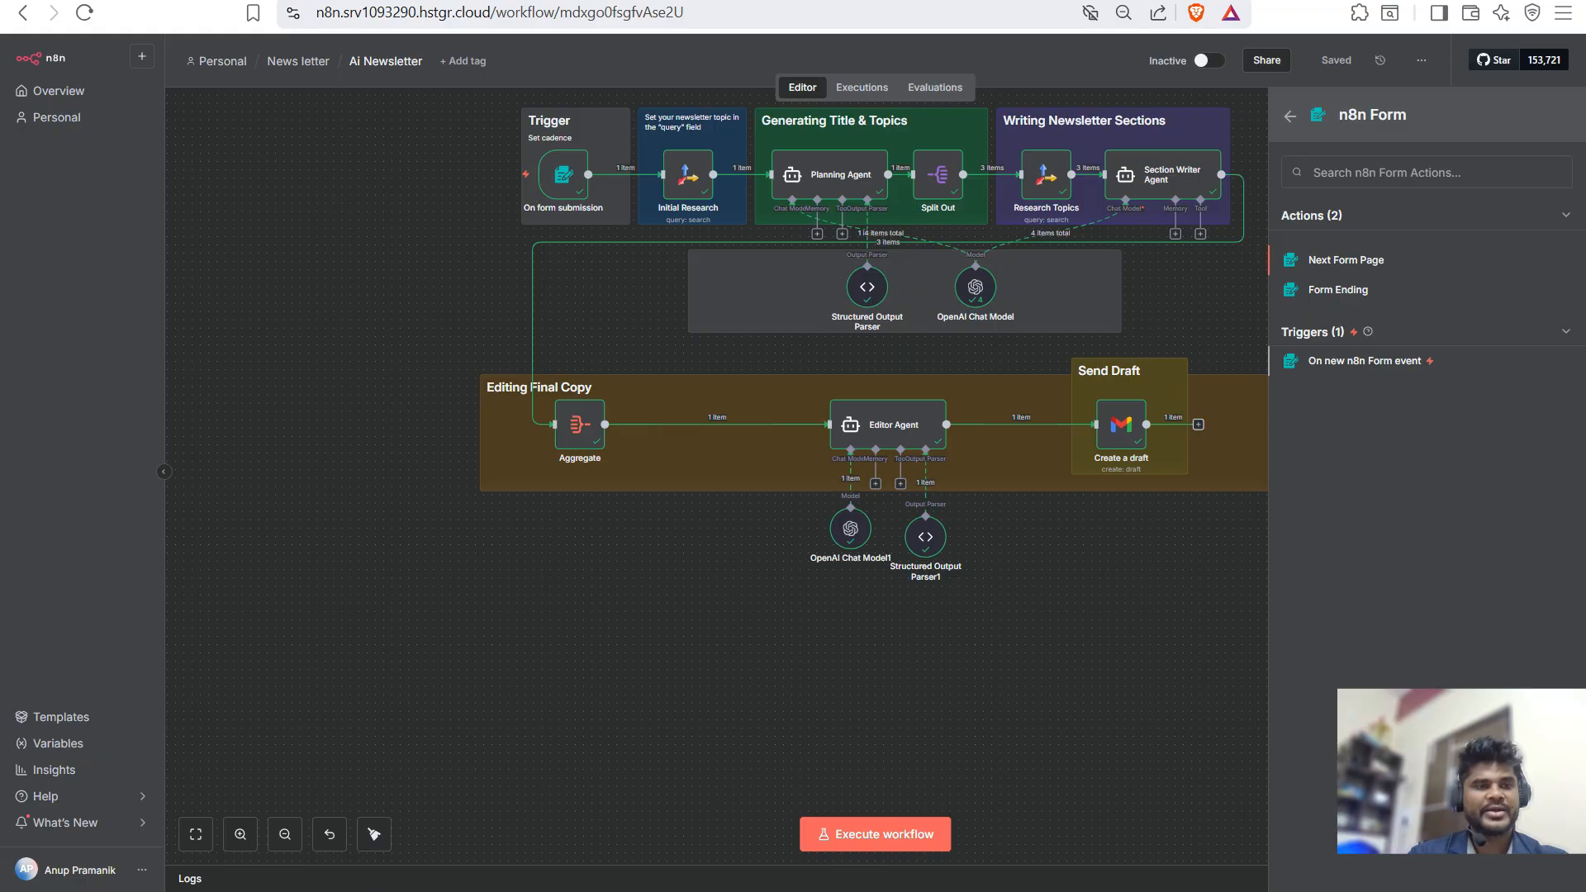
pyautogui.click(1364, 361)
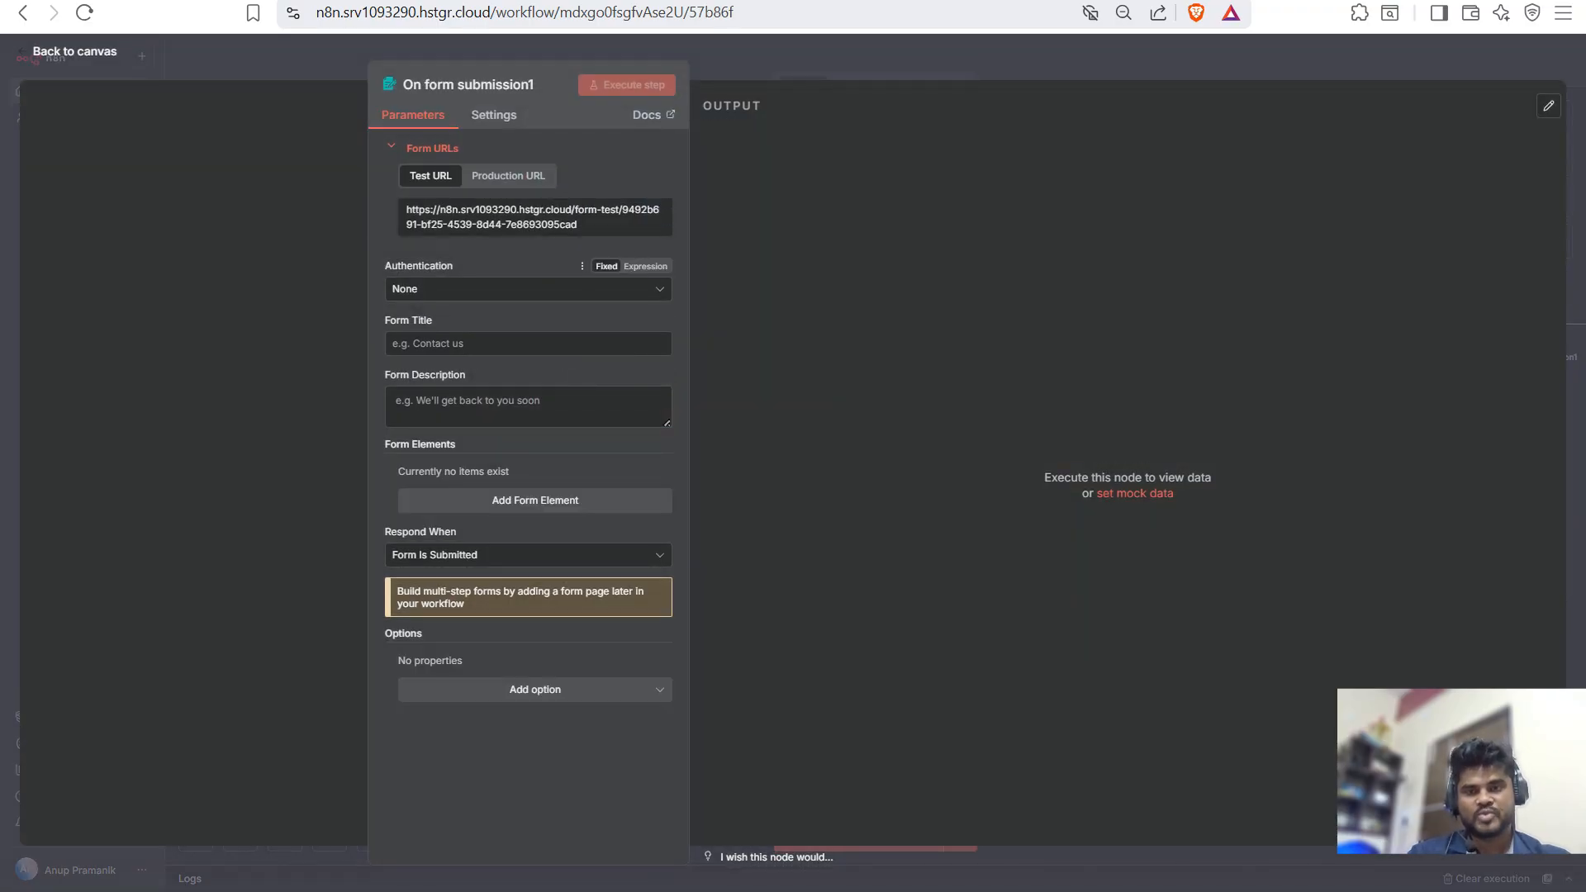
# - Set the new form trigger's form title to "Newsletter Form"
pyautogui.click(529, 343)
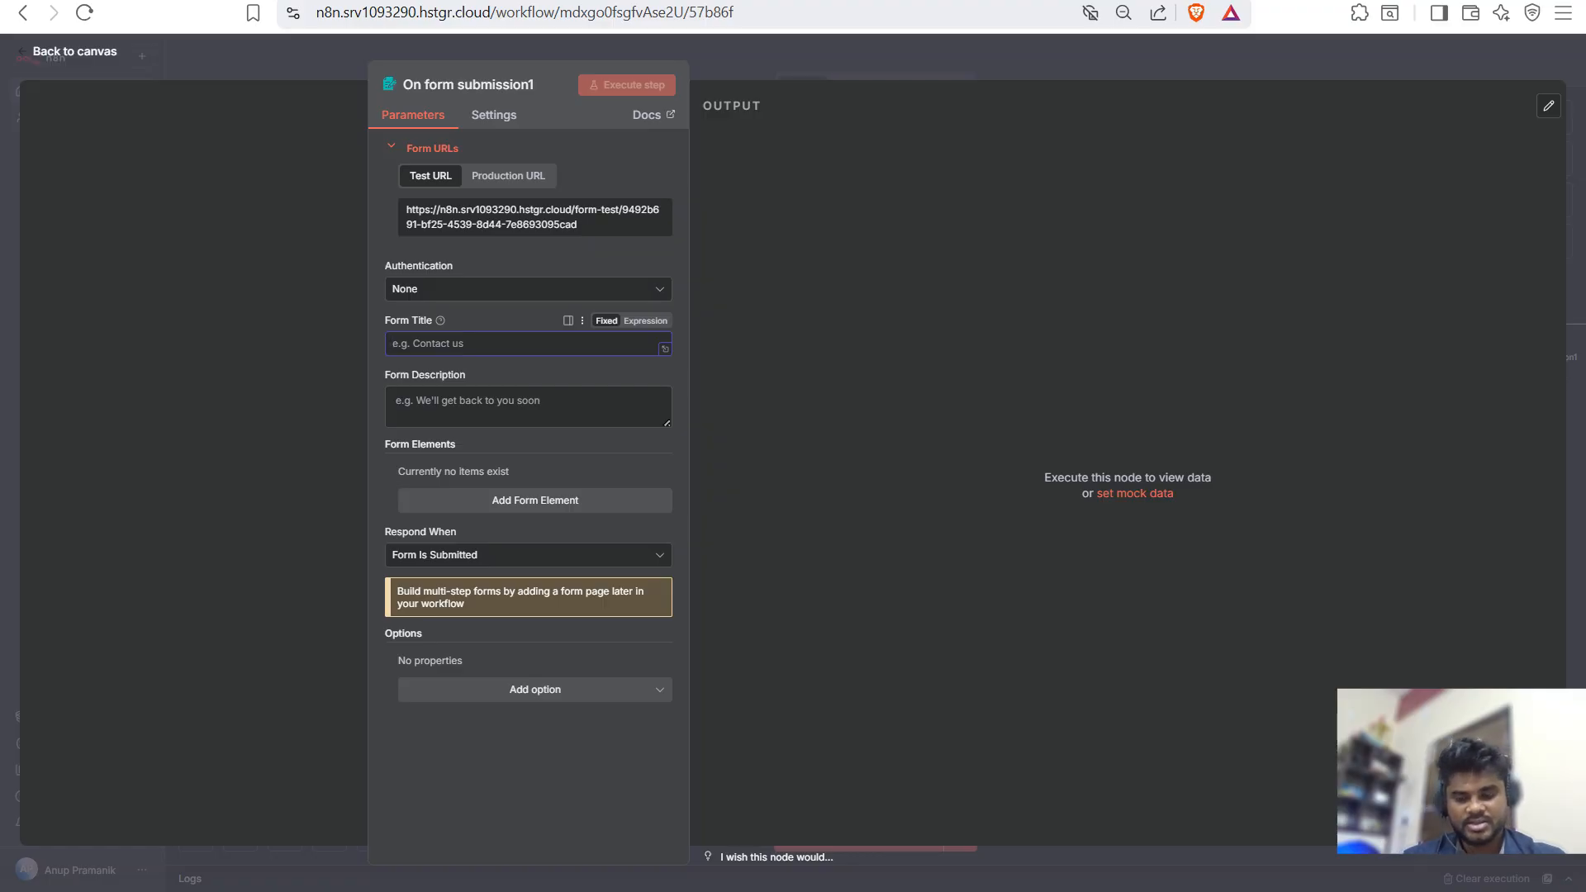
pyautogui.write('Ne')
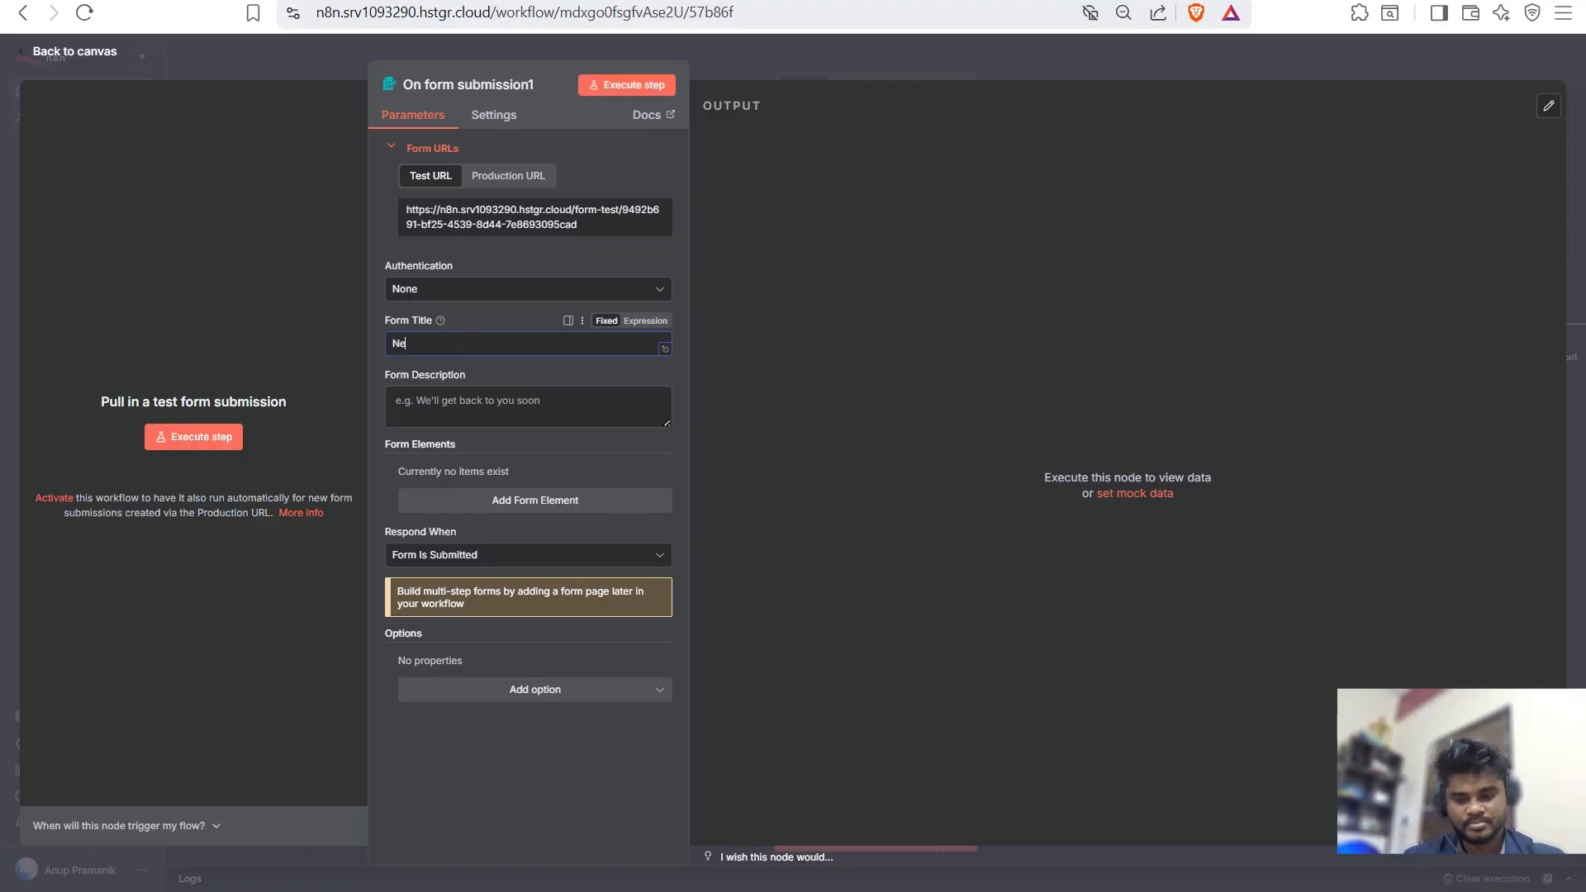
pyautogui.write('wsletter')
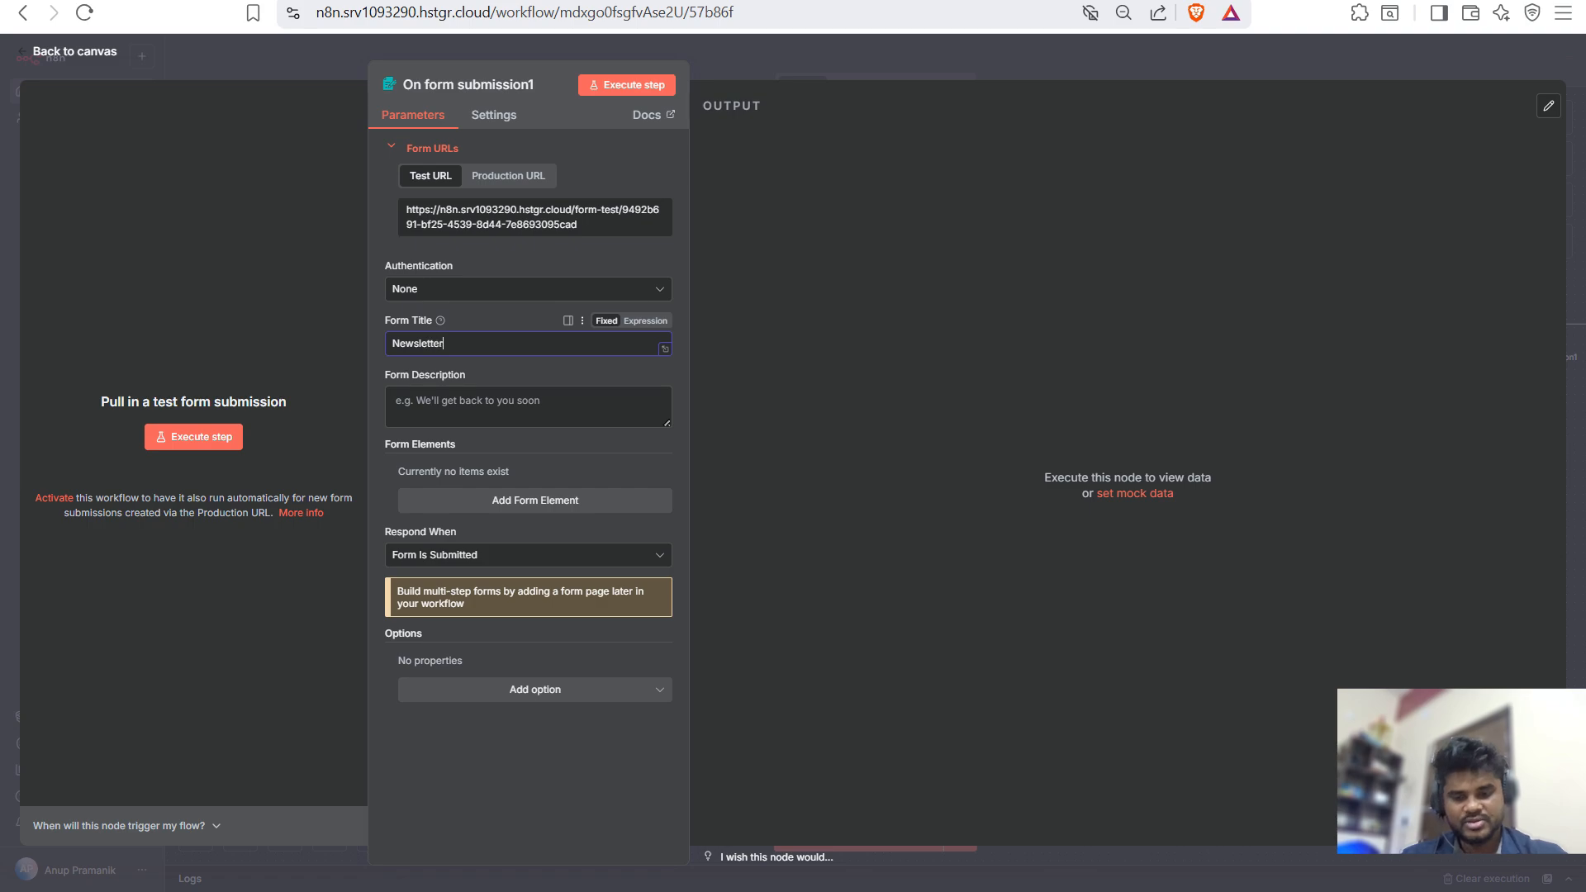
pyautogui.write(' Form')
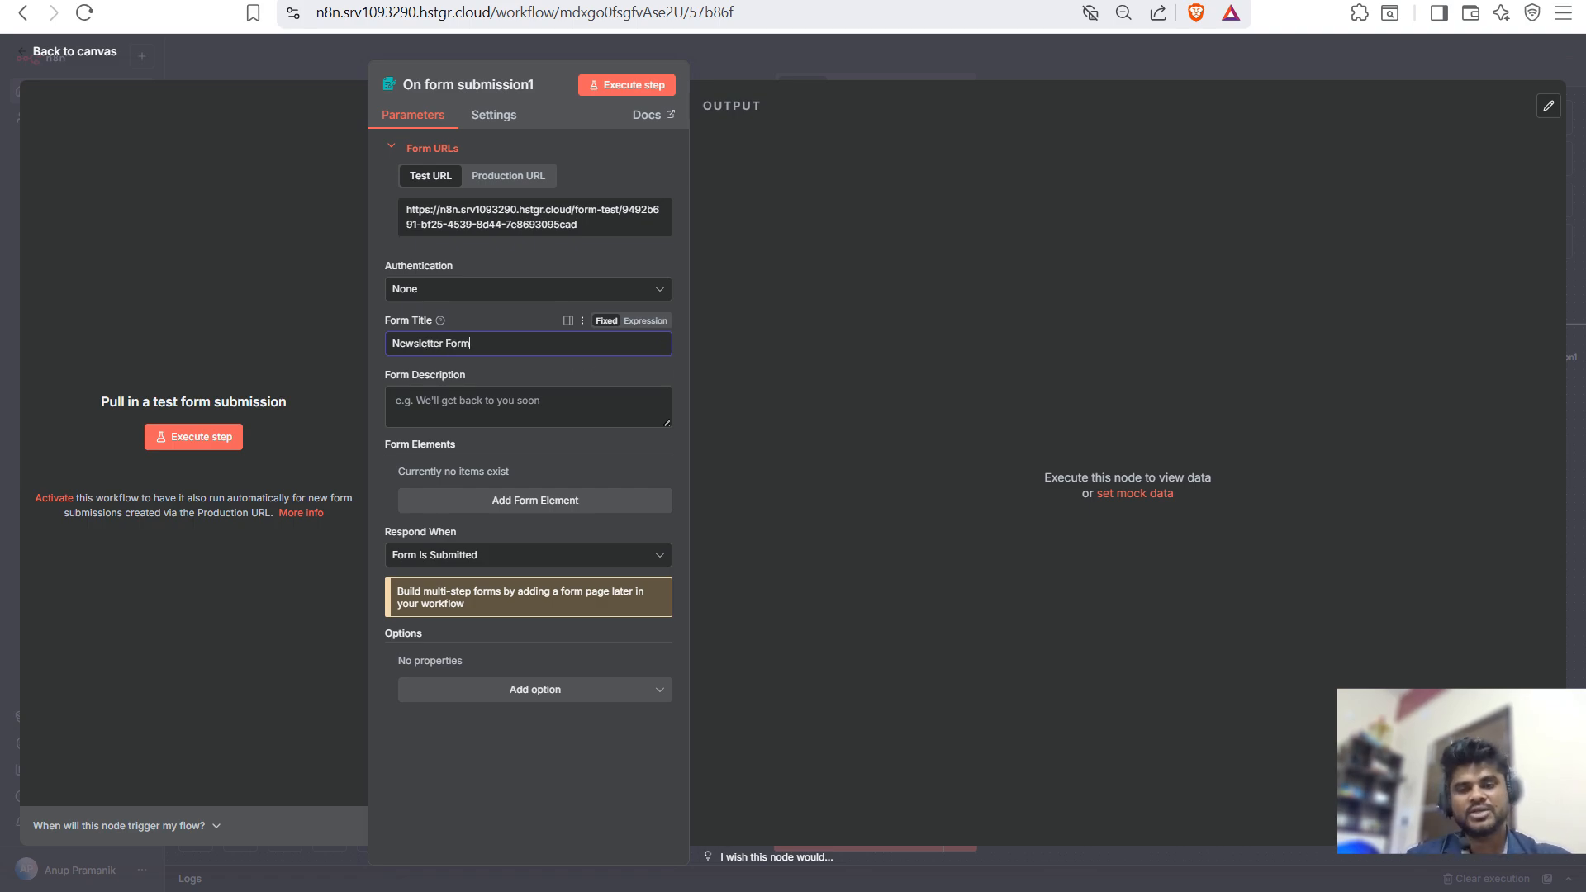
# - Add a required text form element named "Title" to the form trigger and return to the canvas
pyautogui.click(535, 501)
pyautogui.click(520, 495)
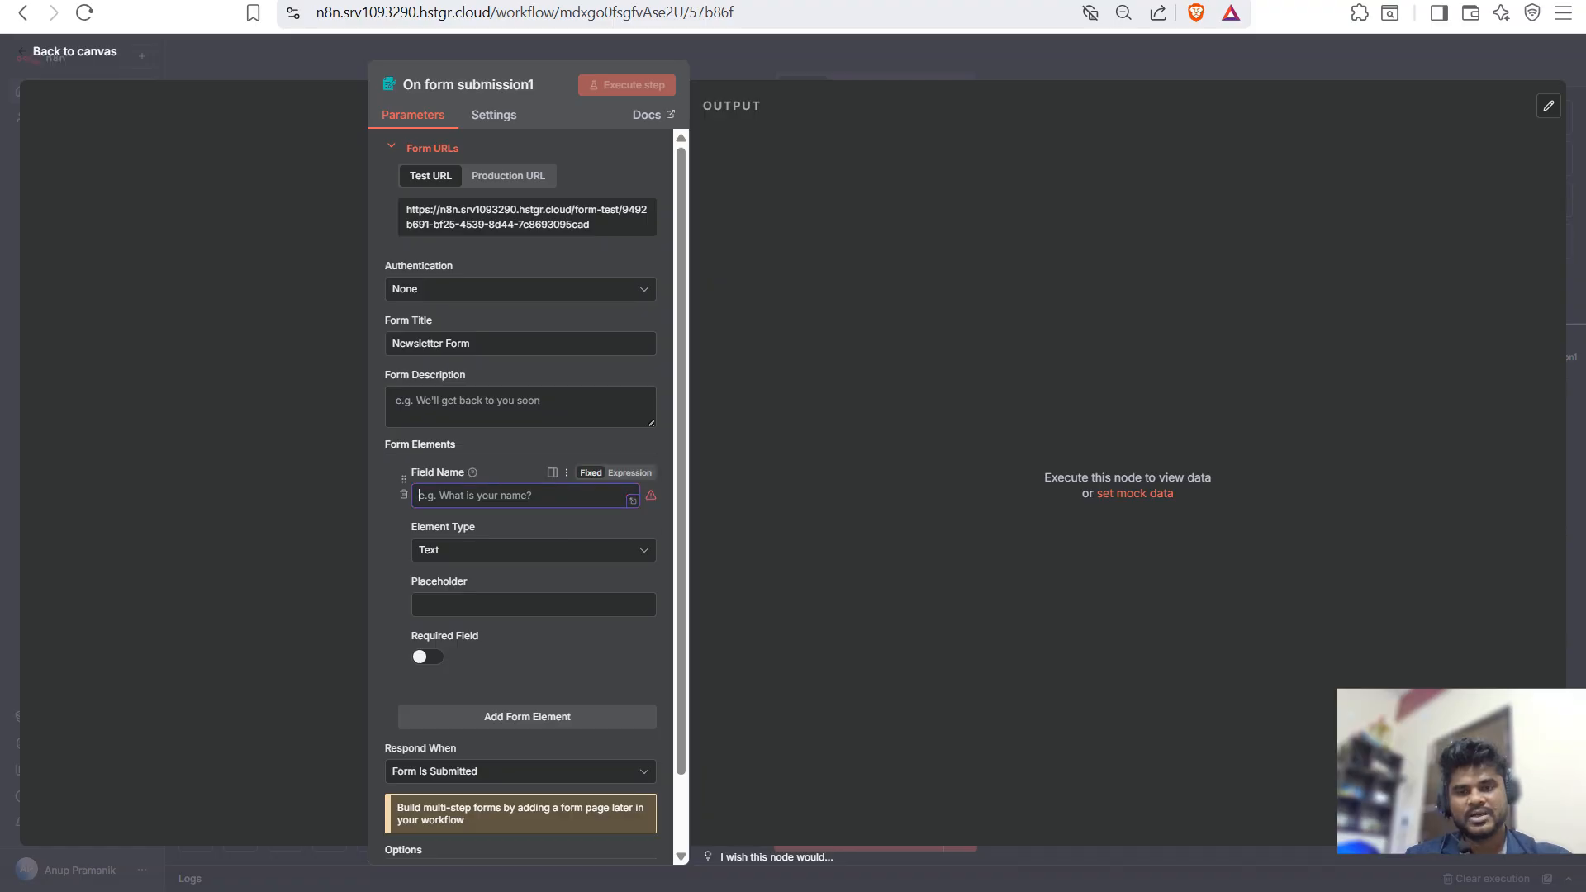
pyautogui.write('Title')
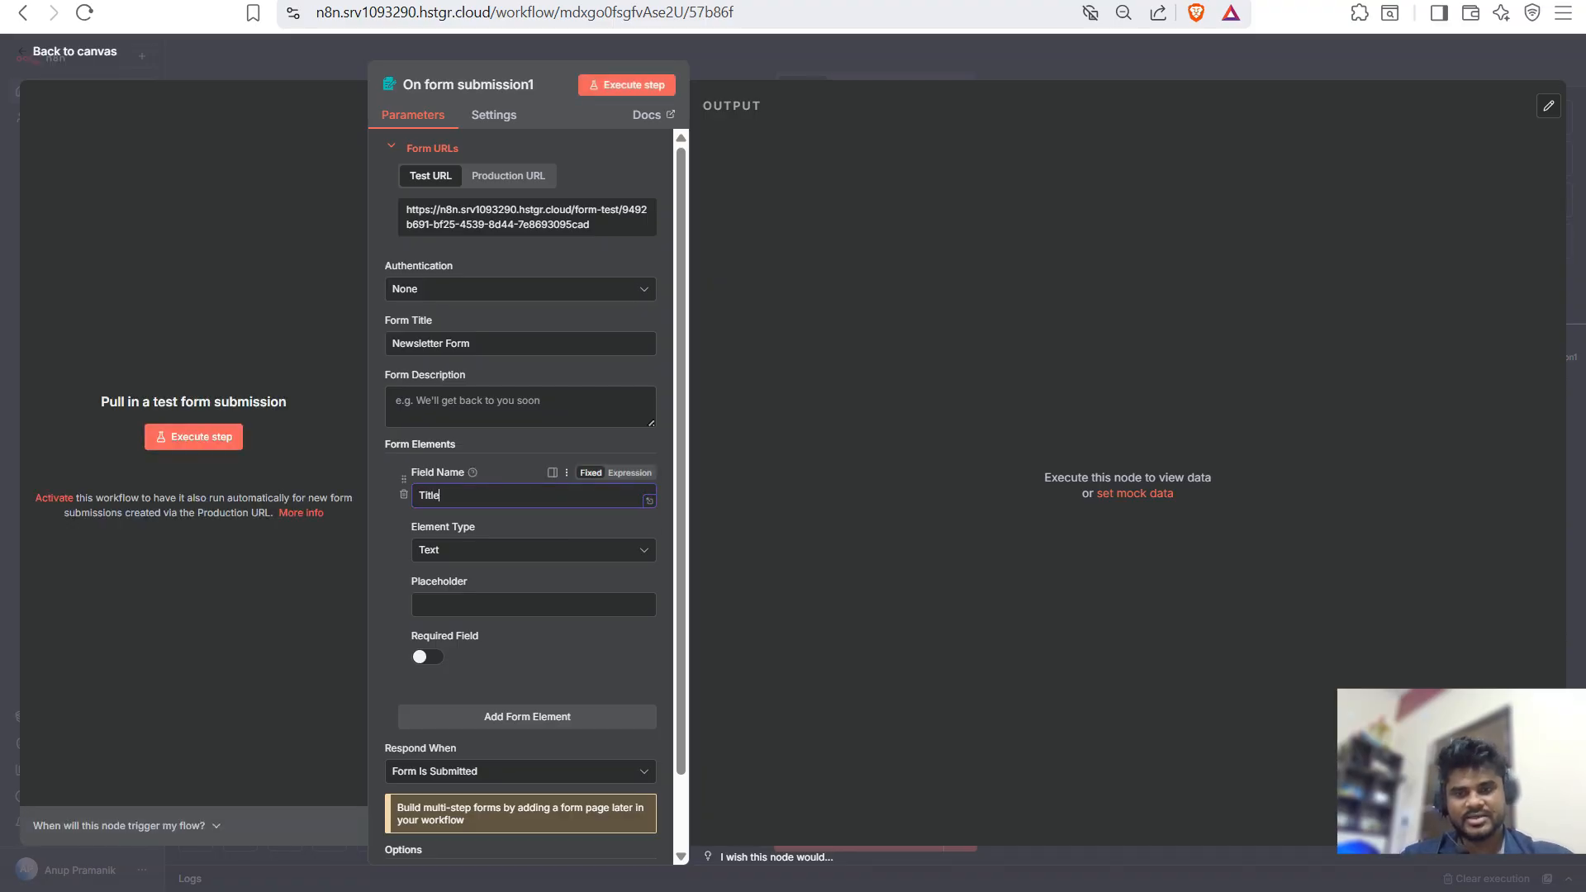
pyautogui.click(428, 657)
pyautogui.scroll(-1, 428, 656)
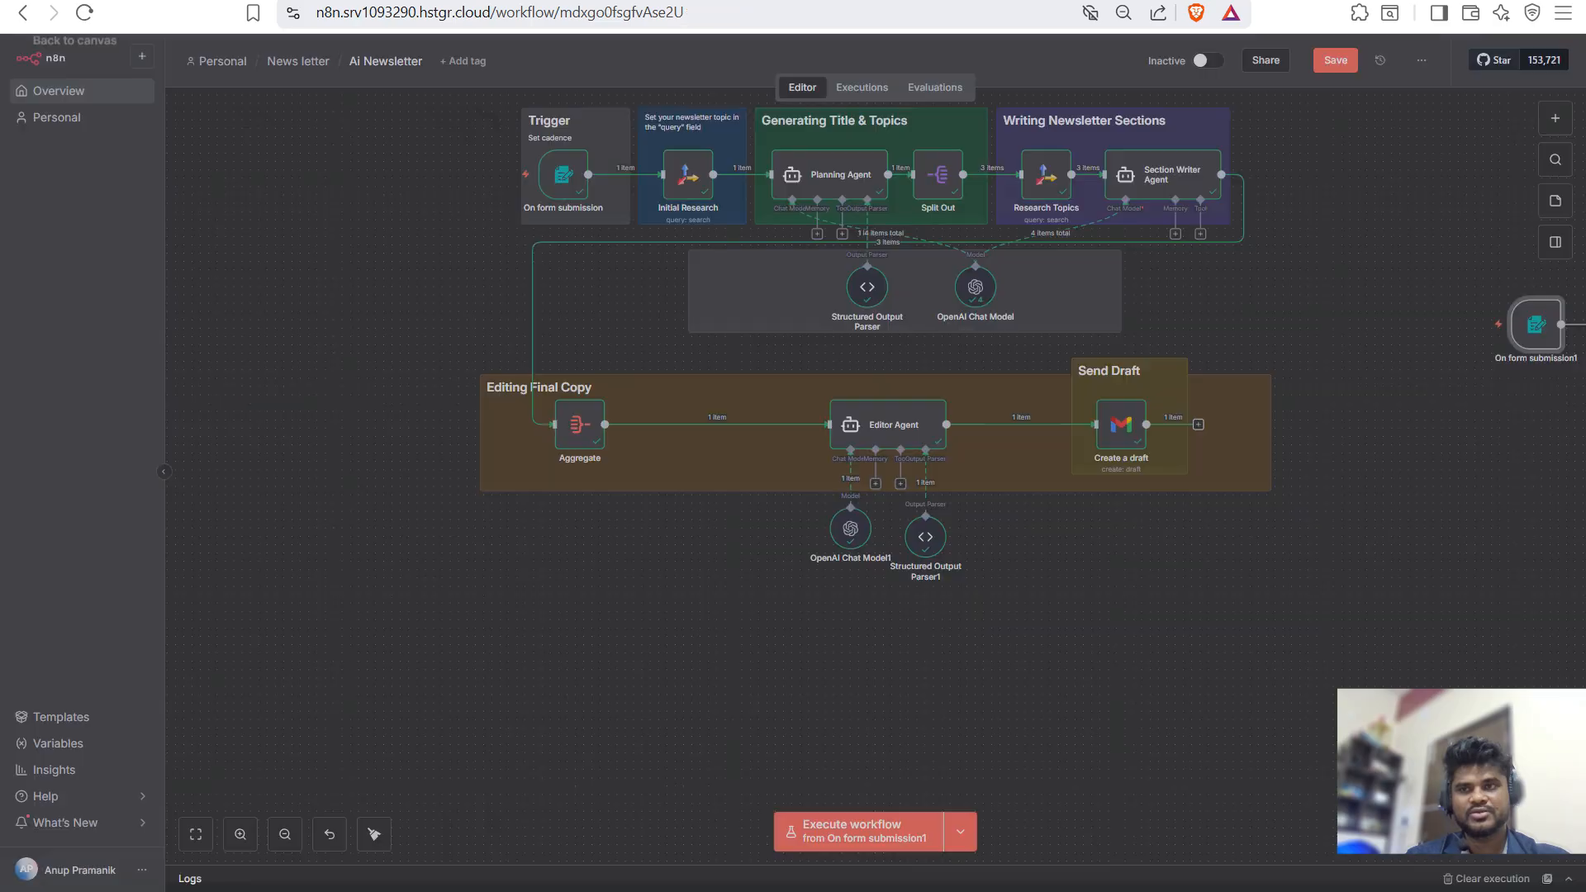
pyautogui.press('Escape')
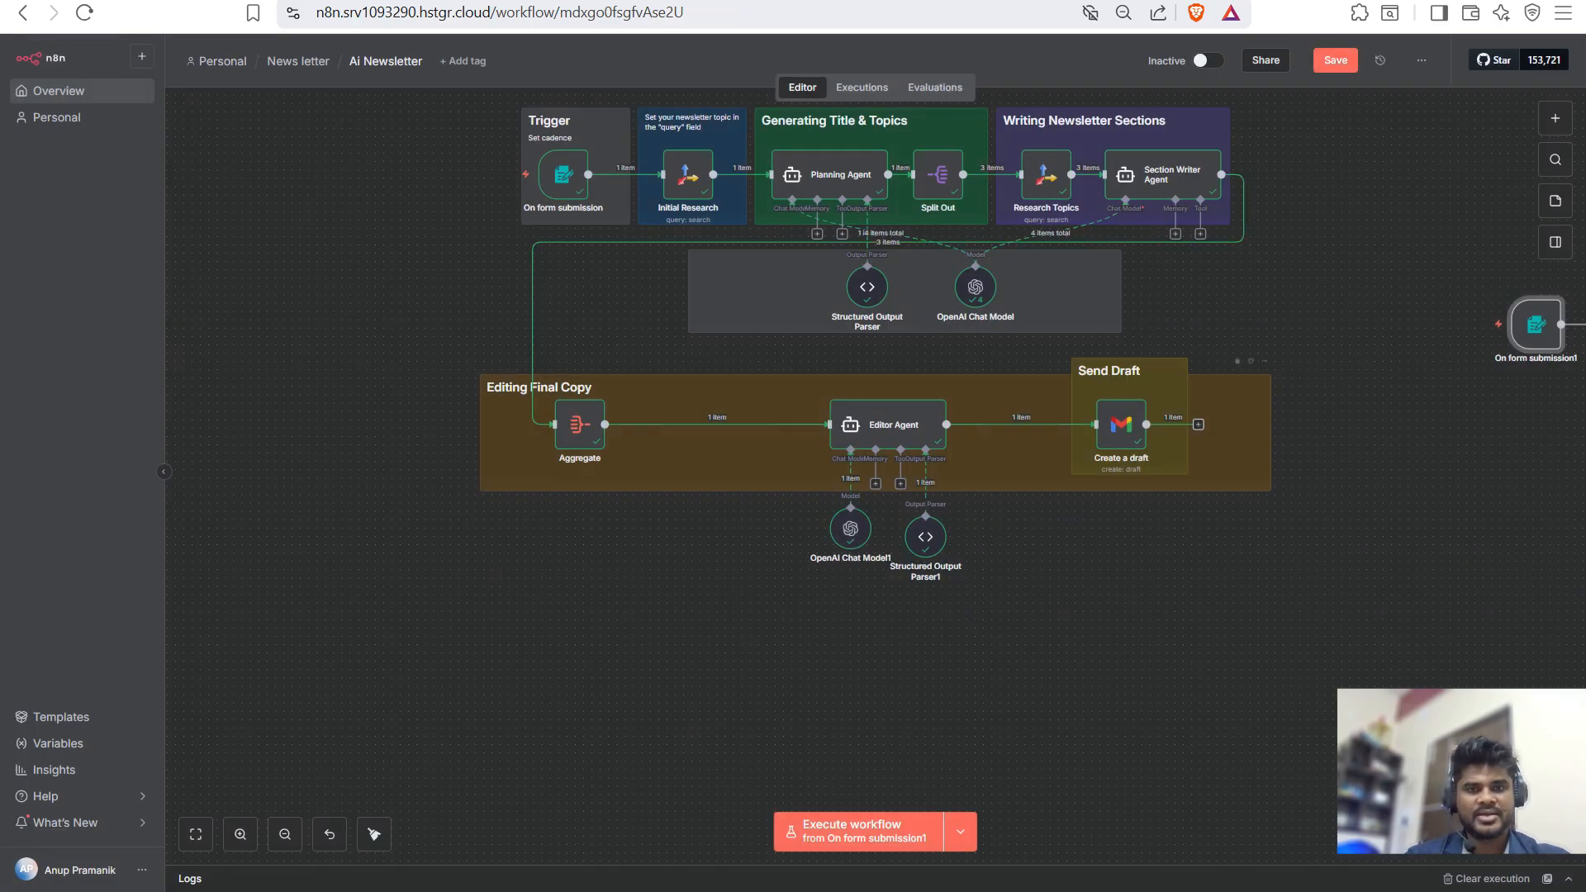
# - Move the new form trigger node to the empty canvas area below the Editing Final Copy section
pyautogui.scroll(2, 1156, 484)
pyautogui.scroll(-1, 1157, 483)
pyautogui.moveTo(1536, 376); pyautogui.dragTo(488, 684)
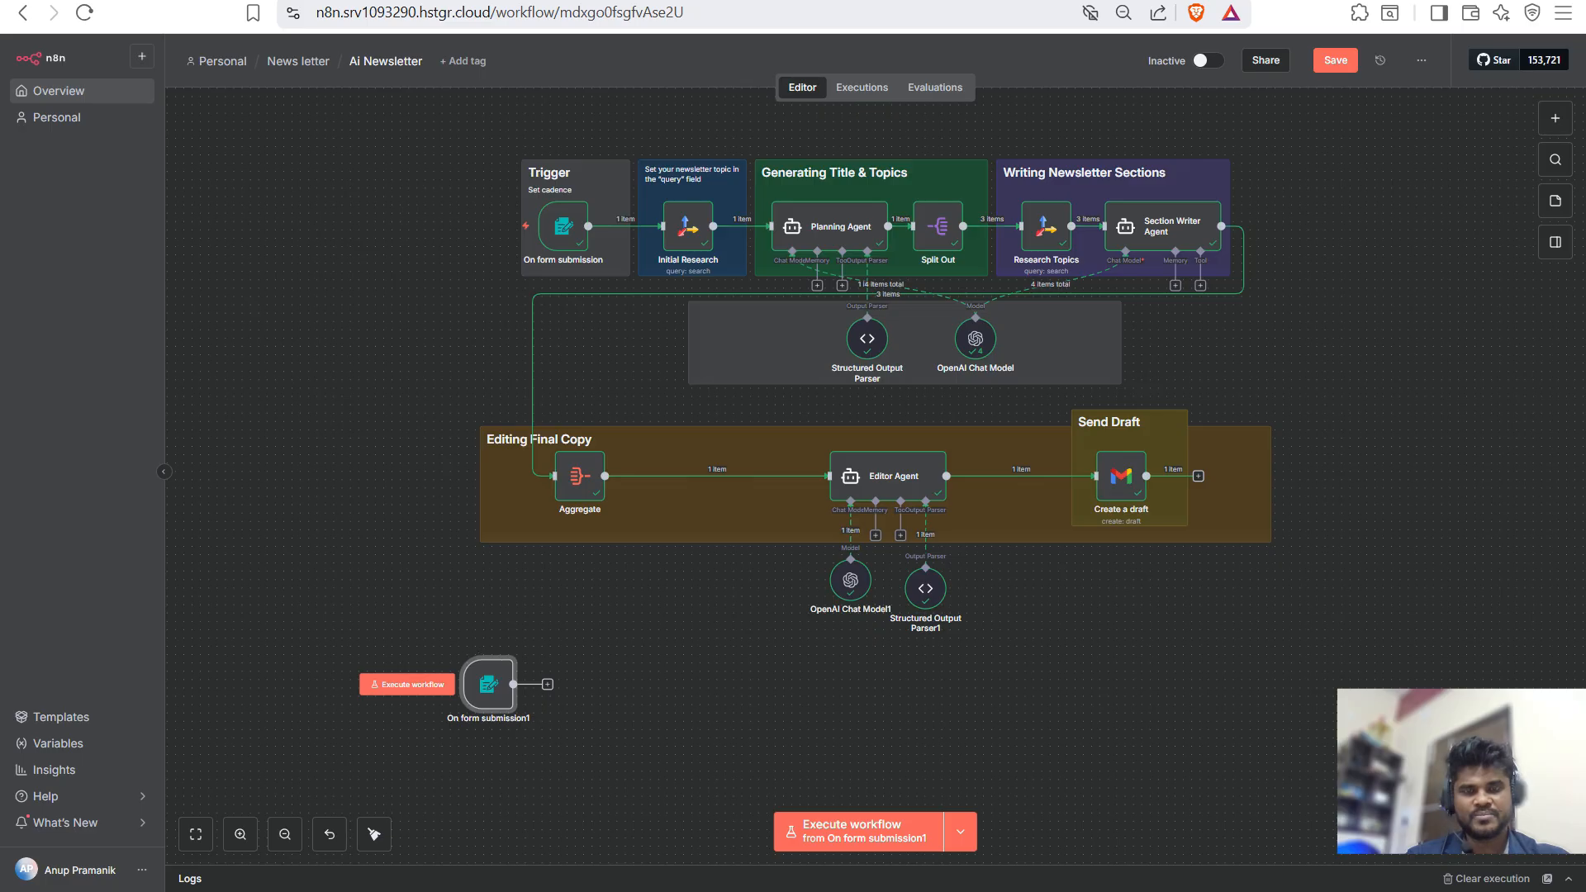
# - Add a Tavily Search node after the new form trigger and place it close beside the trigger
pyautogui.click(546, 684)
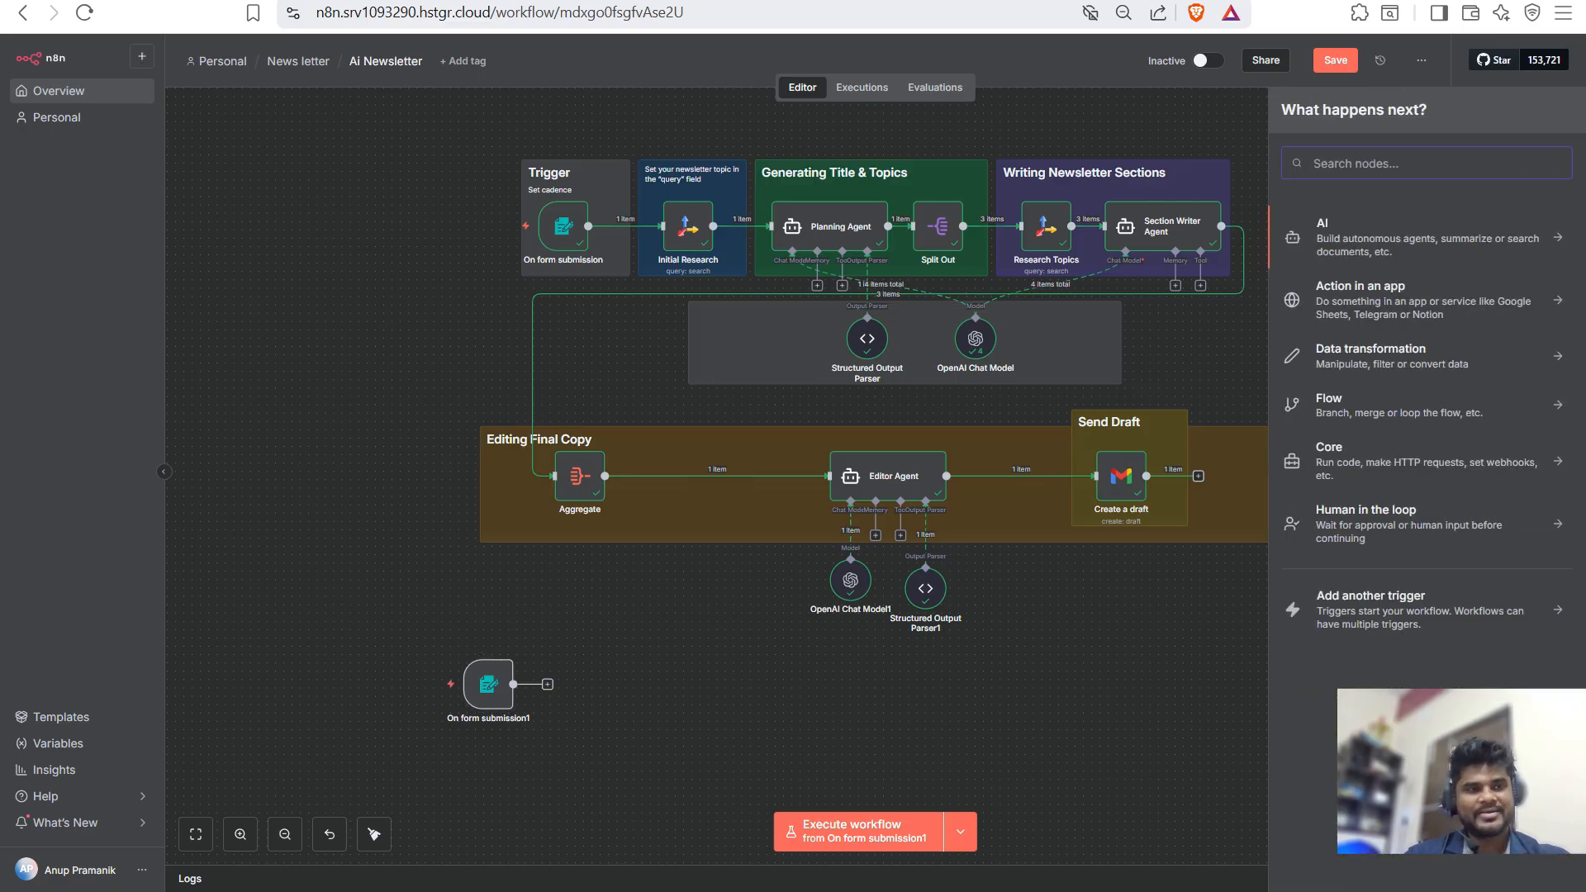
pyautogui.write('tavi')
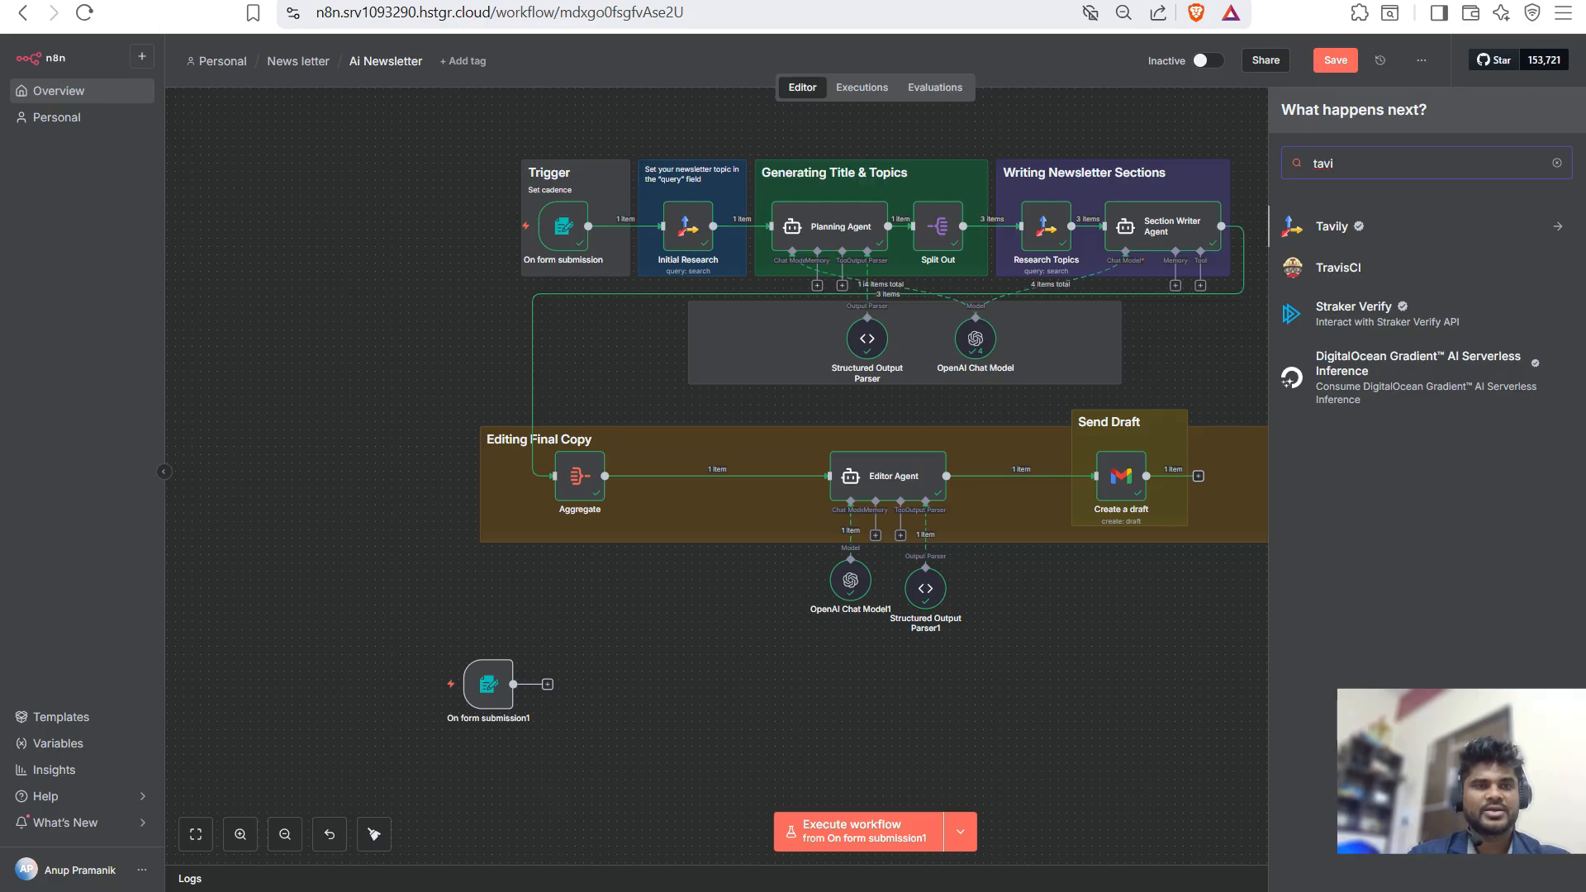
pyautogui.press('Return')
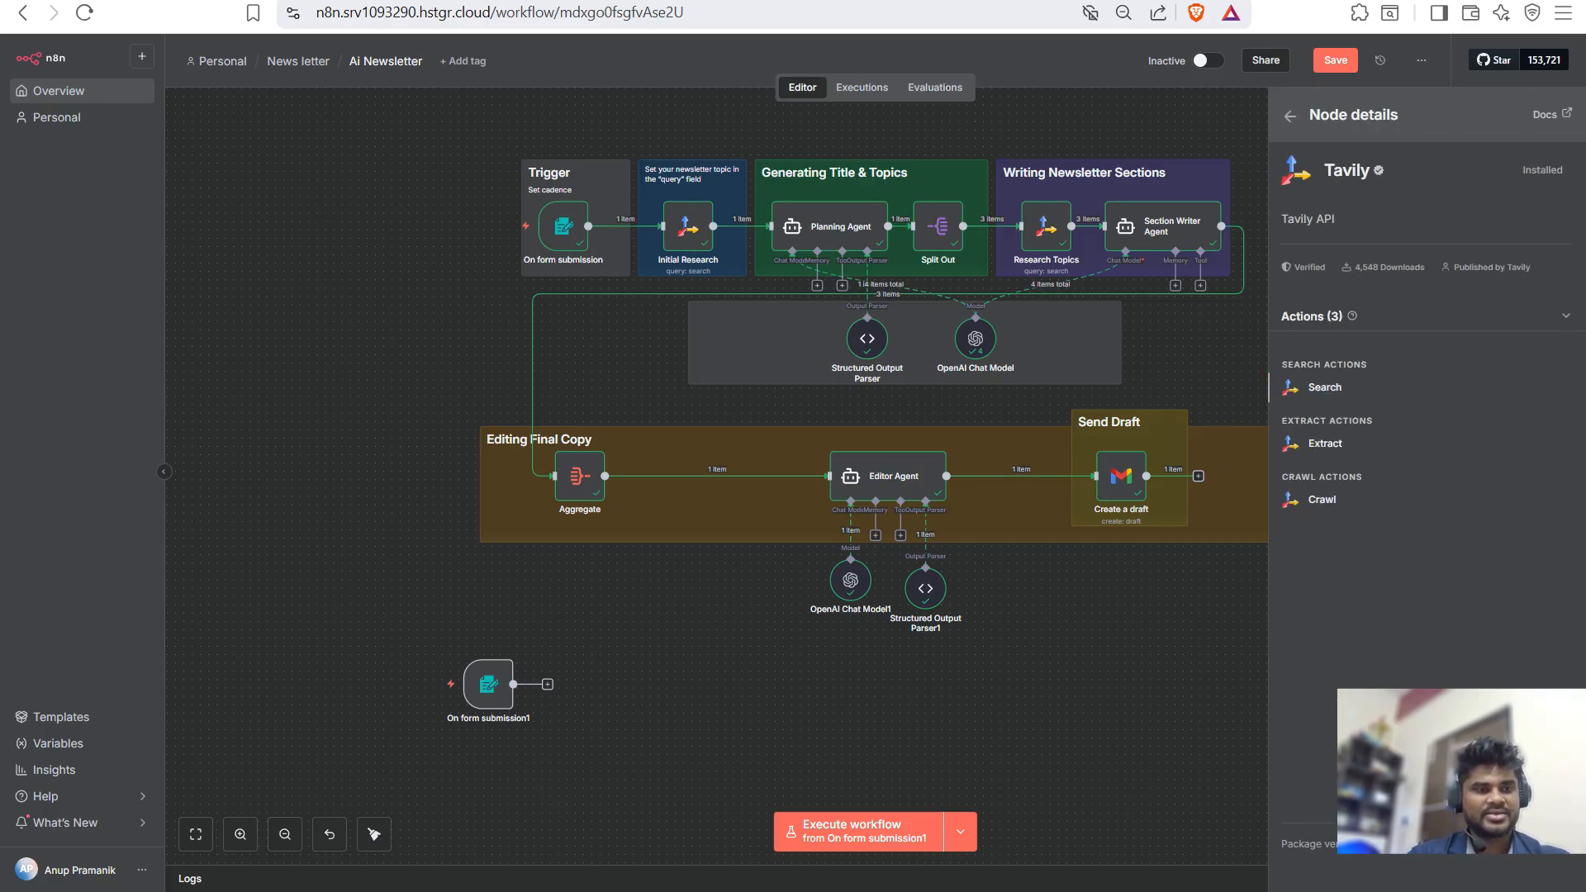
pyautogui.press('Return')
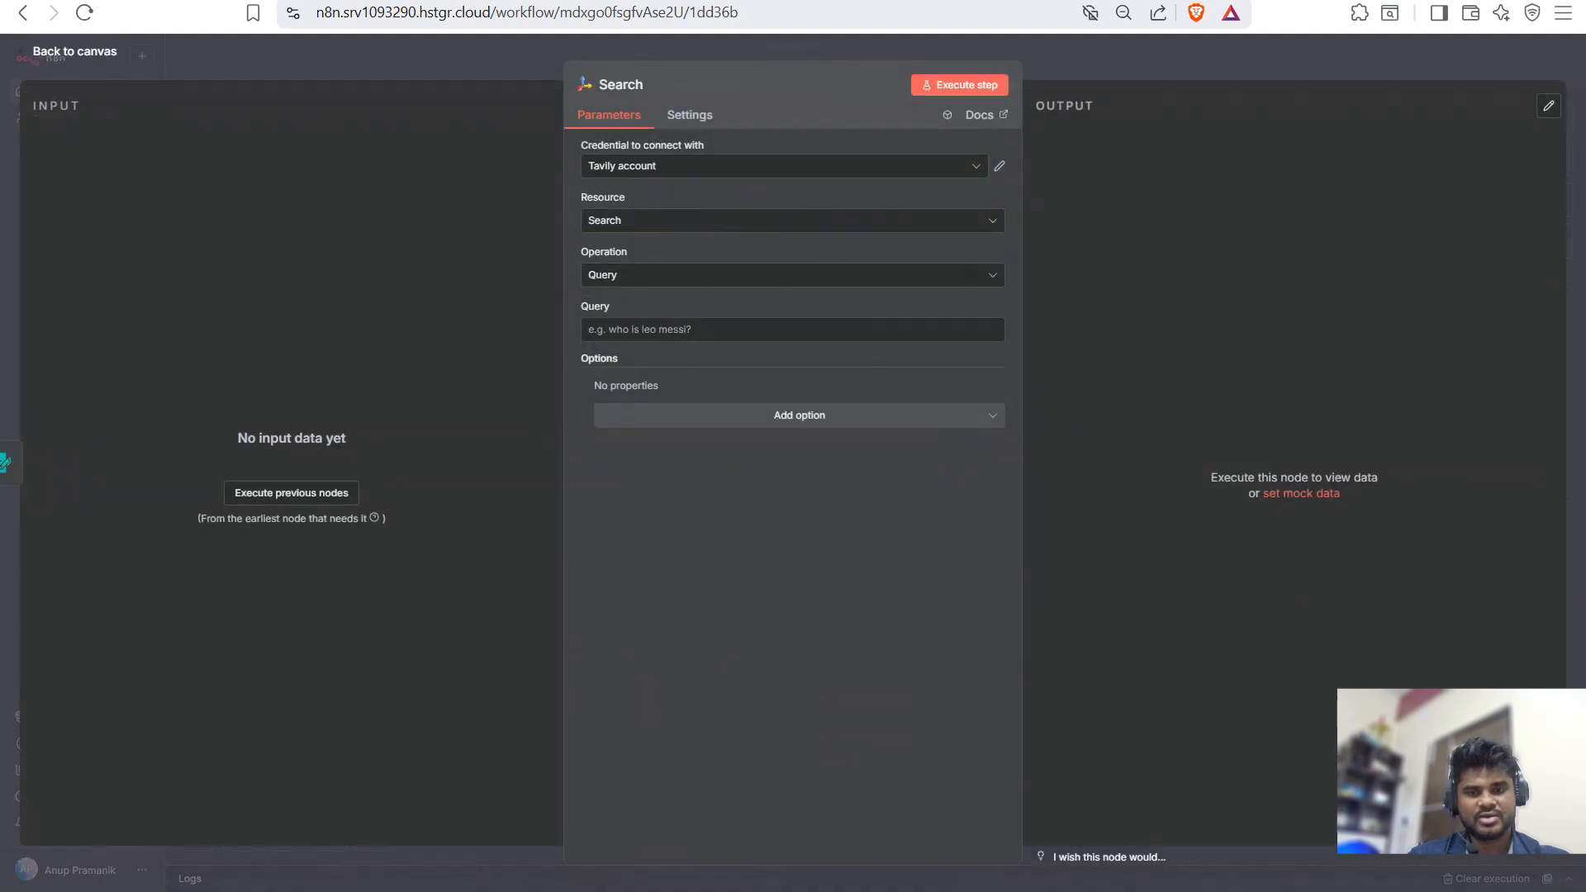
pyautogui.press('Escape')
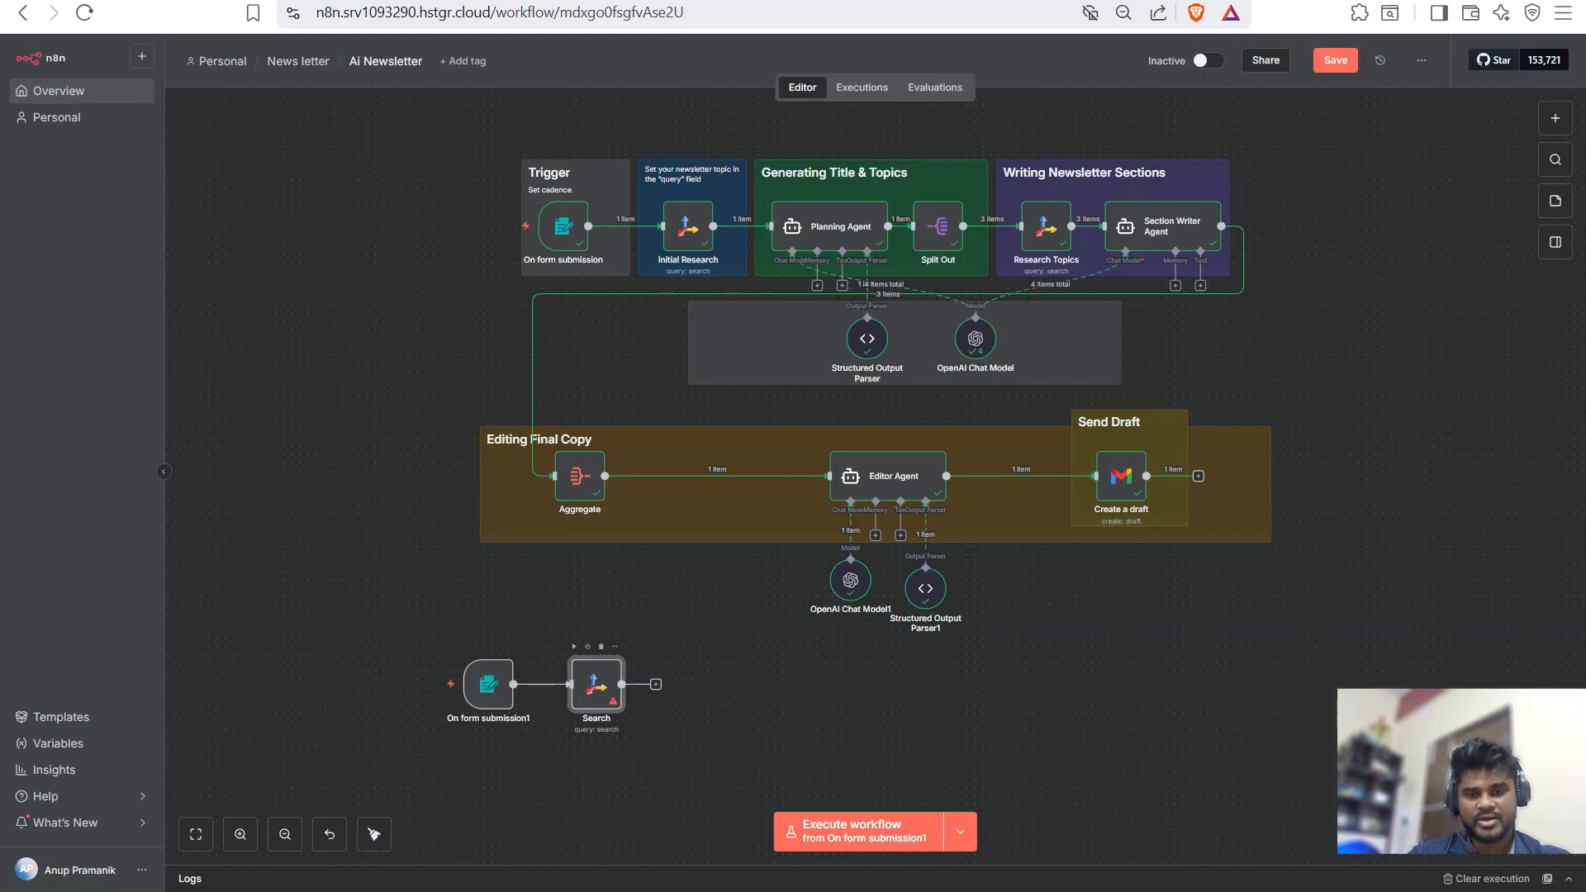
pyautogui.moveTo(596, 684)
pyautogui.mouseDown()
pyautogui.moveTo(563, 684)
pyautogui.moveTo(580, 684)
pyautogui.mouseUp()
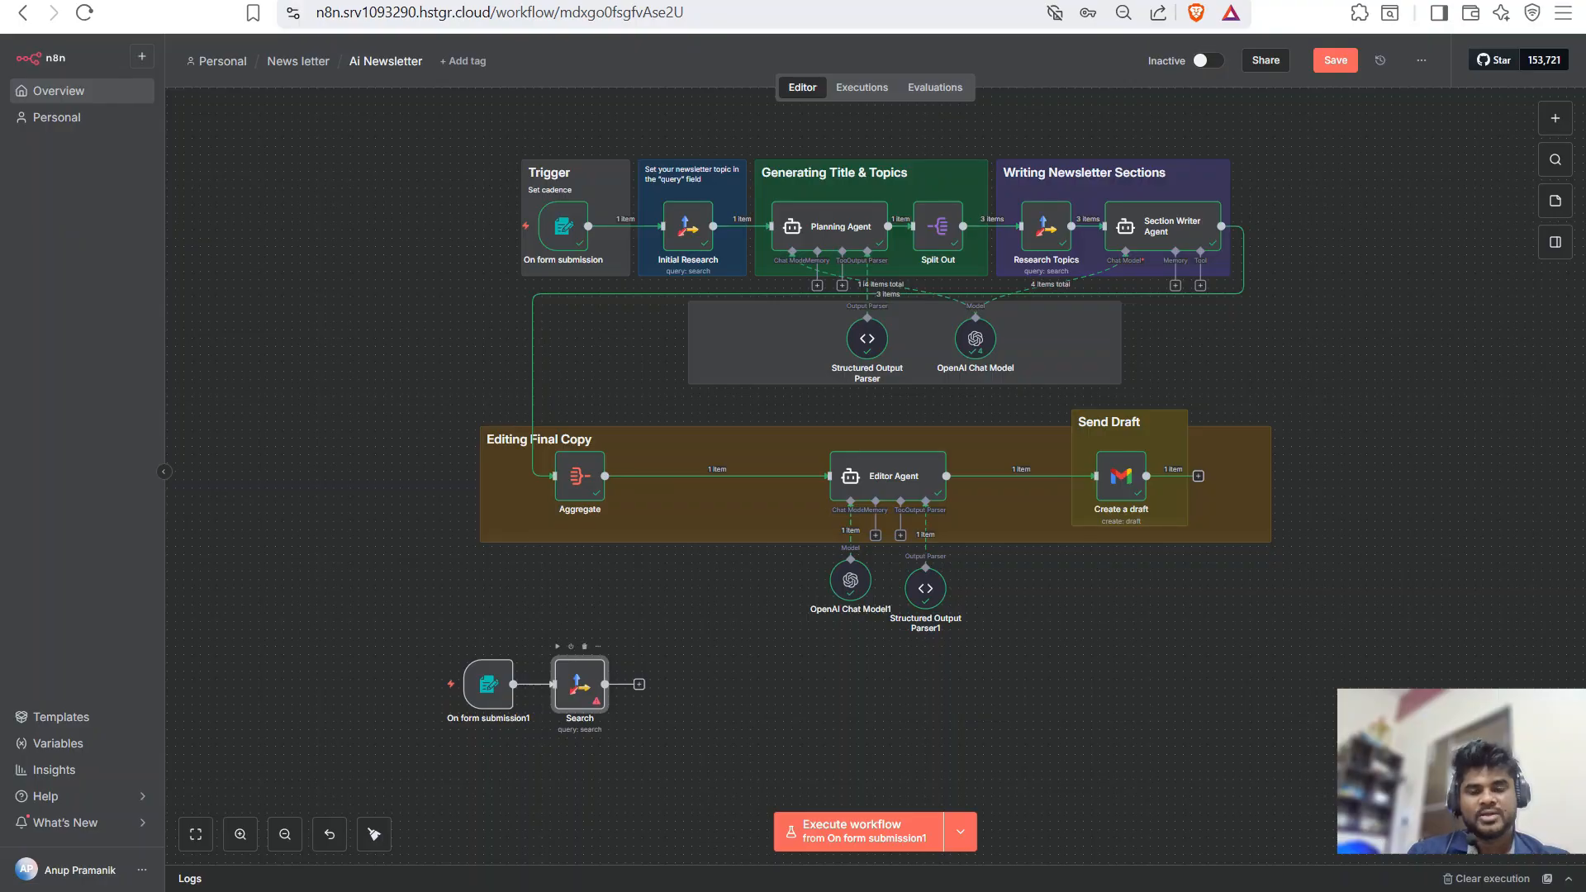
# - Log in on the Tavily website, view the new API key form, and copy the default API key from the account overview
pyautogui.doubleClick(580, 683)
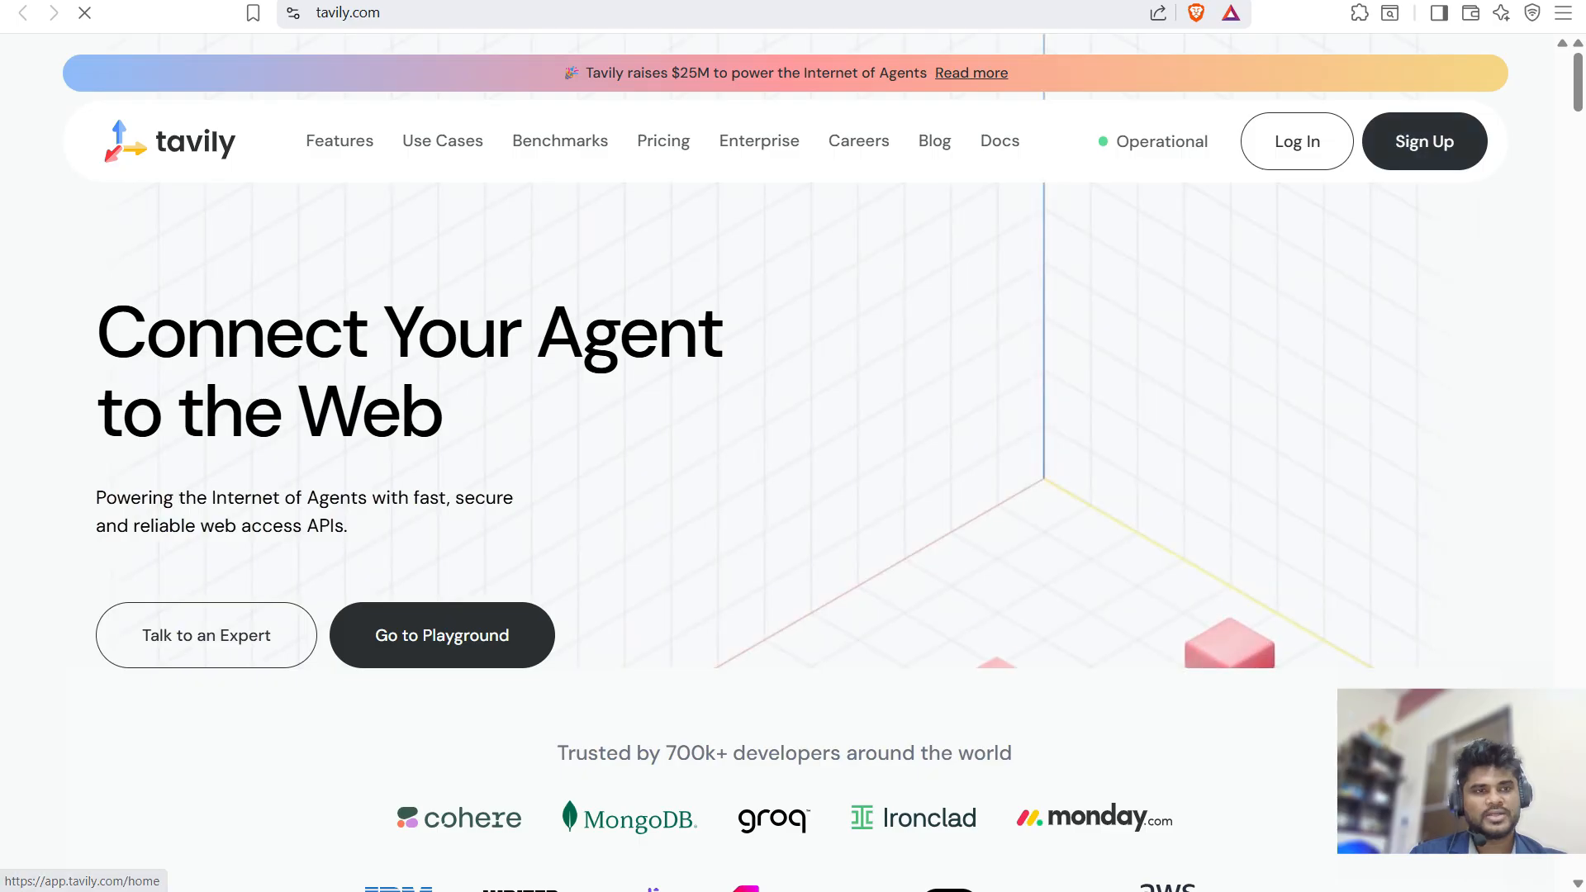
pyautogui.click(1297, 141)
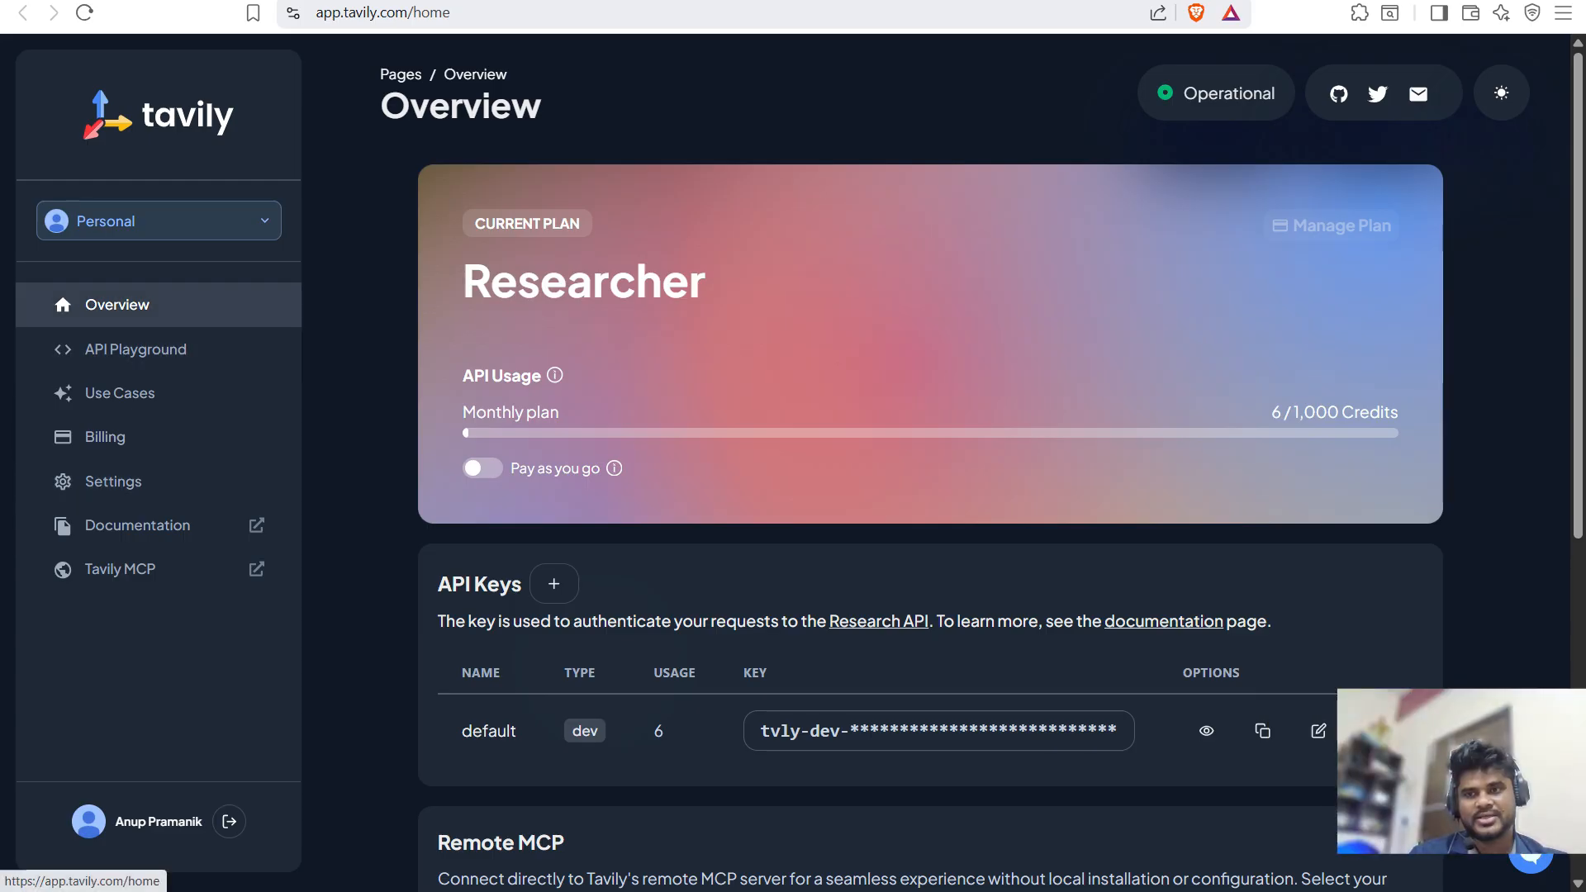
pyautogui.scroll(-5, 930, 463)
pyautogui.click(553, 171)
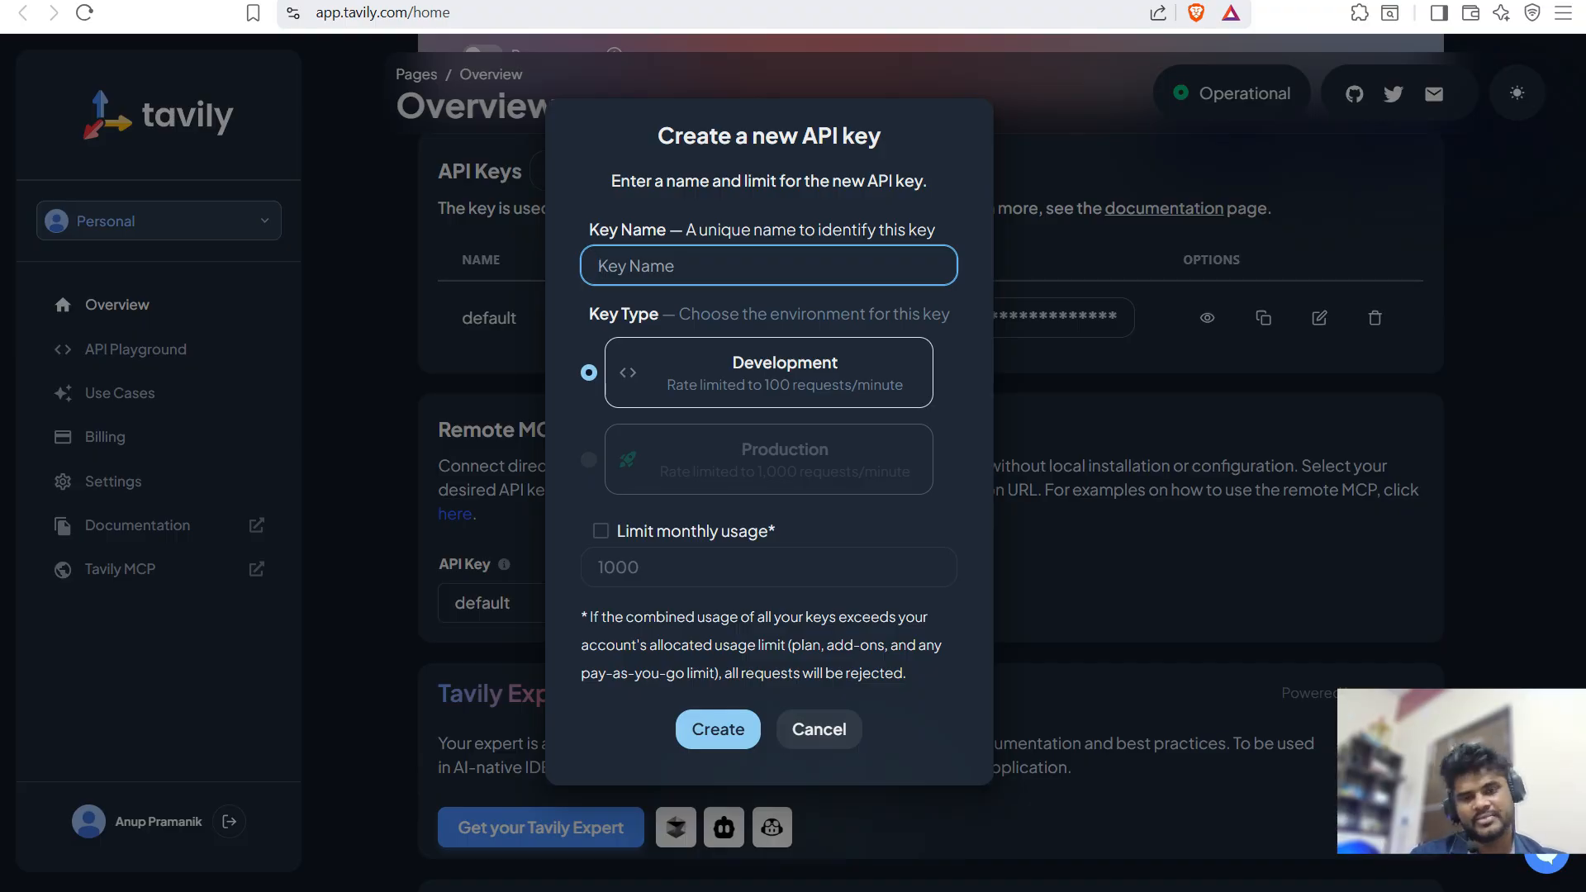
pyautogui.click(819, 729)
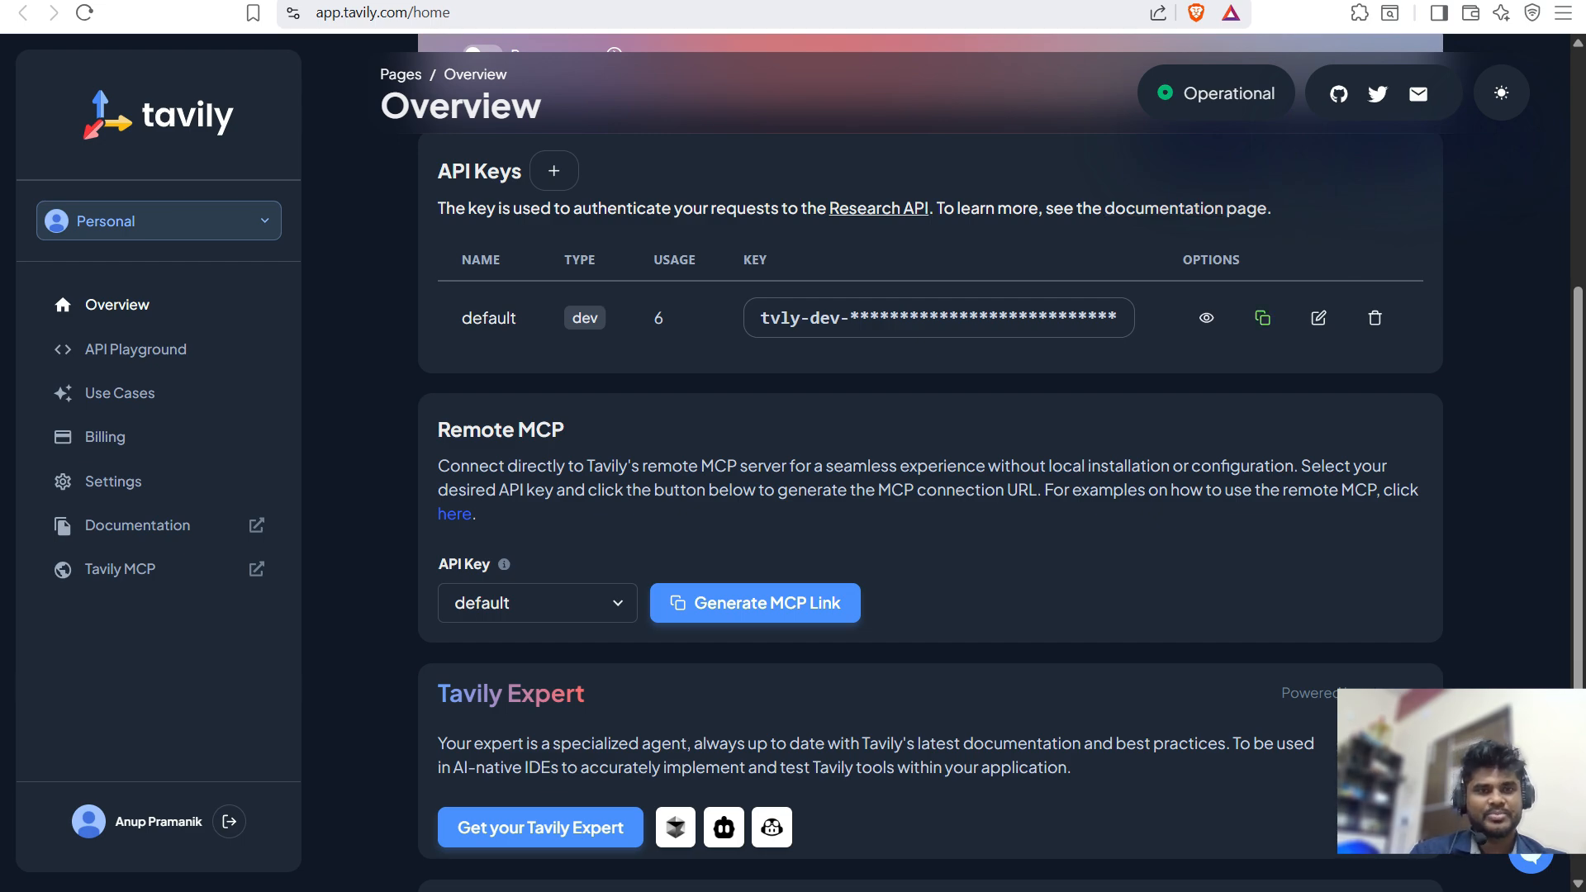
pyautogui.scroll(5, 930, 454)
pyautogui.hotkey('ctrl', 'Tab')
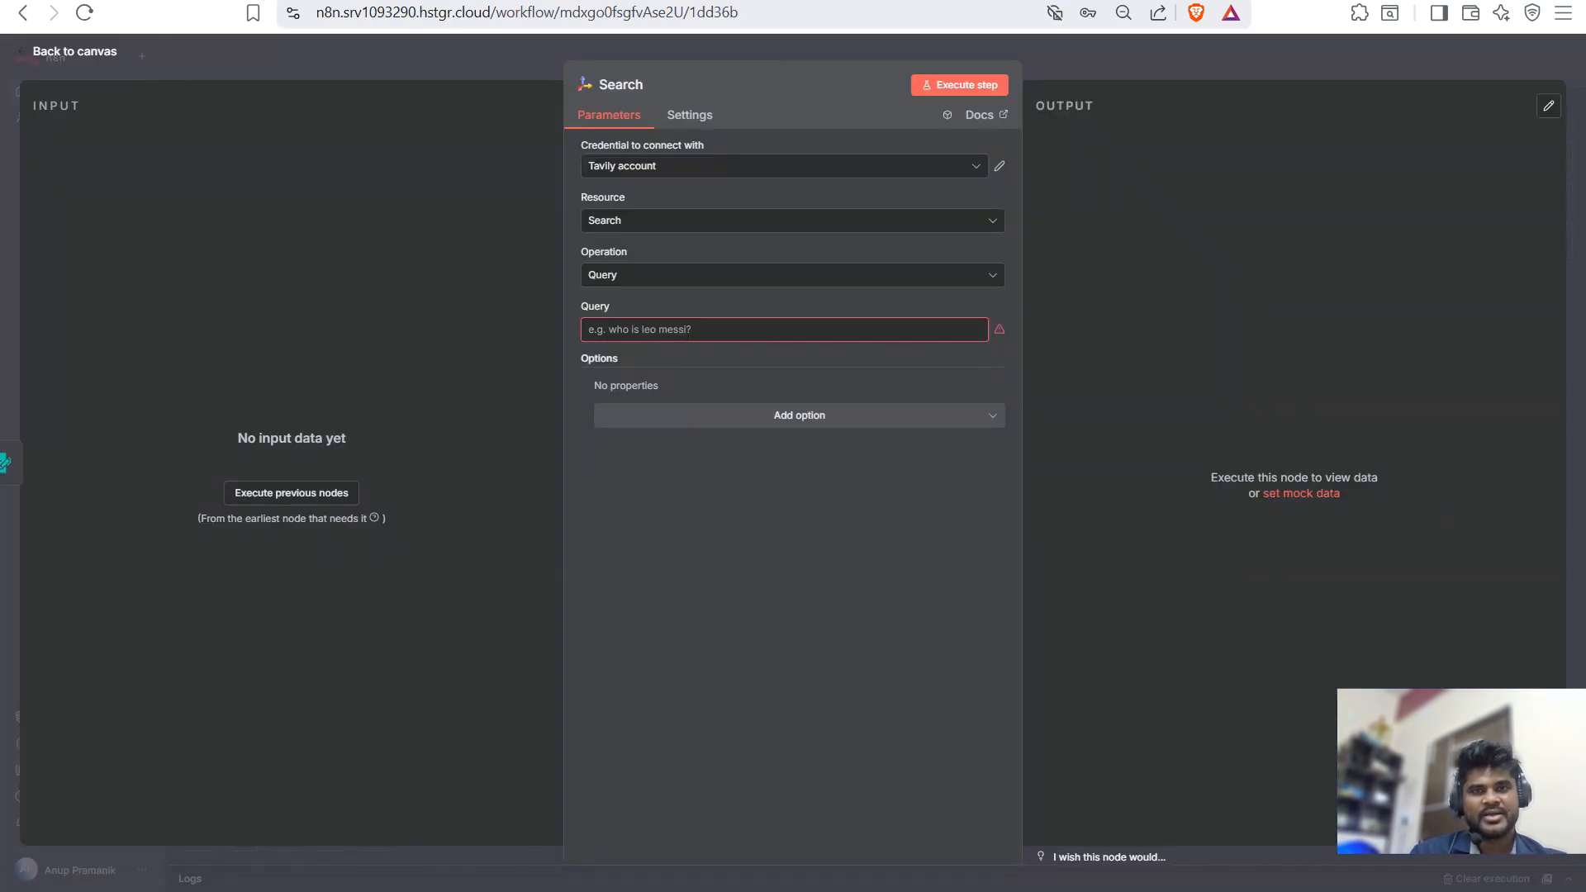
# - View the new Tavily API credential form from the Search node and close it without saving
pyautogui.click(784, 166)
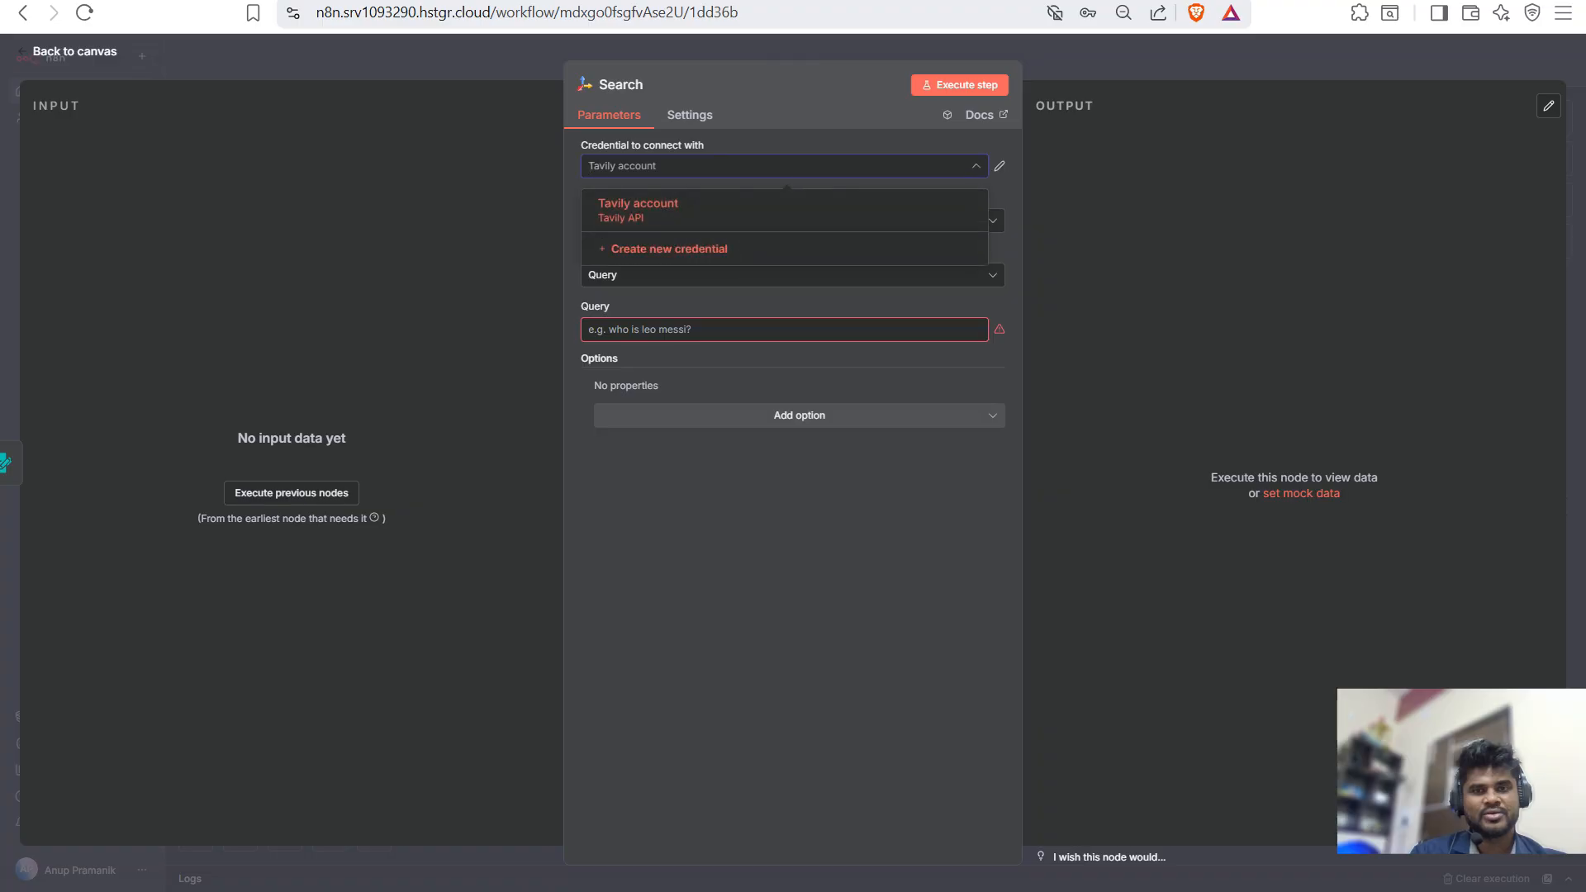
pyautogui.click(669, 249)
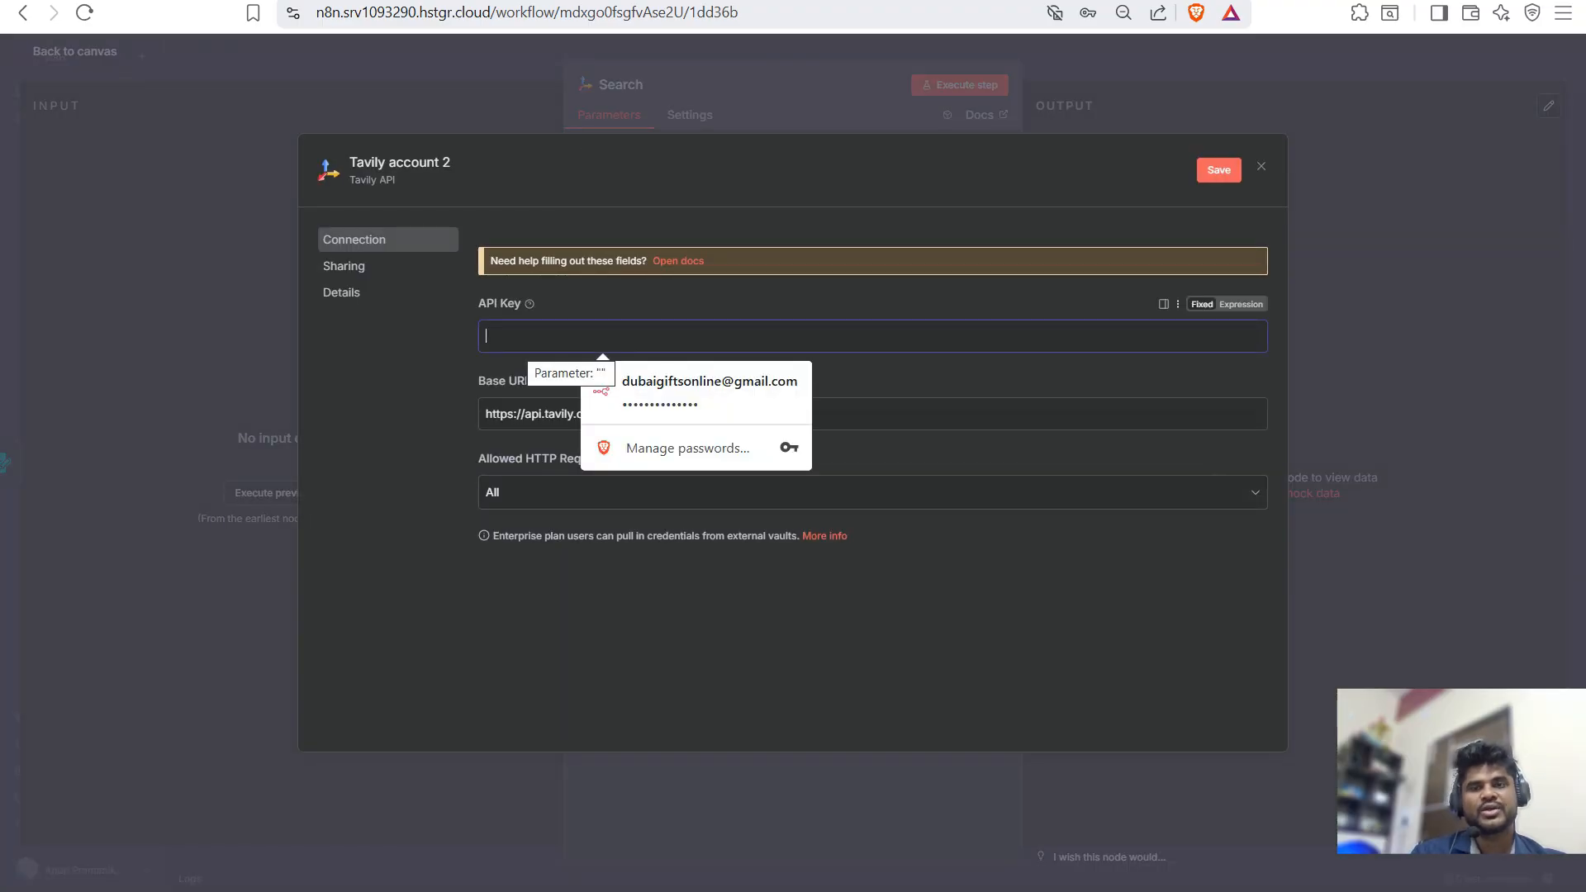
pyautogui.press('Escape')
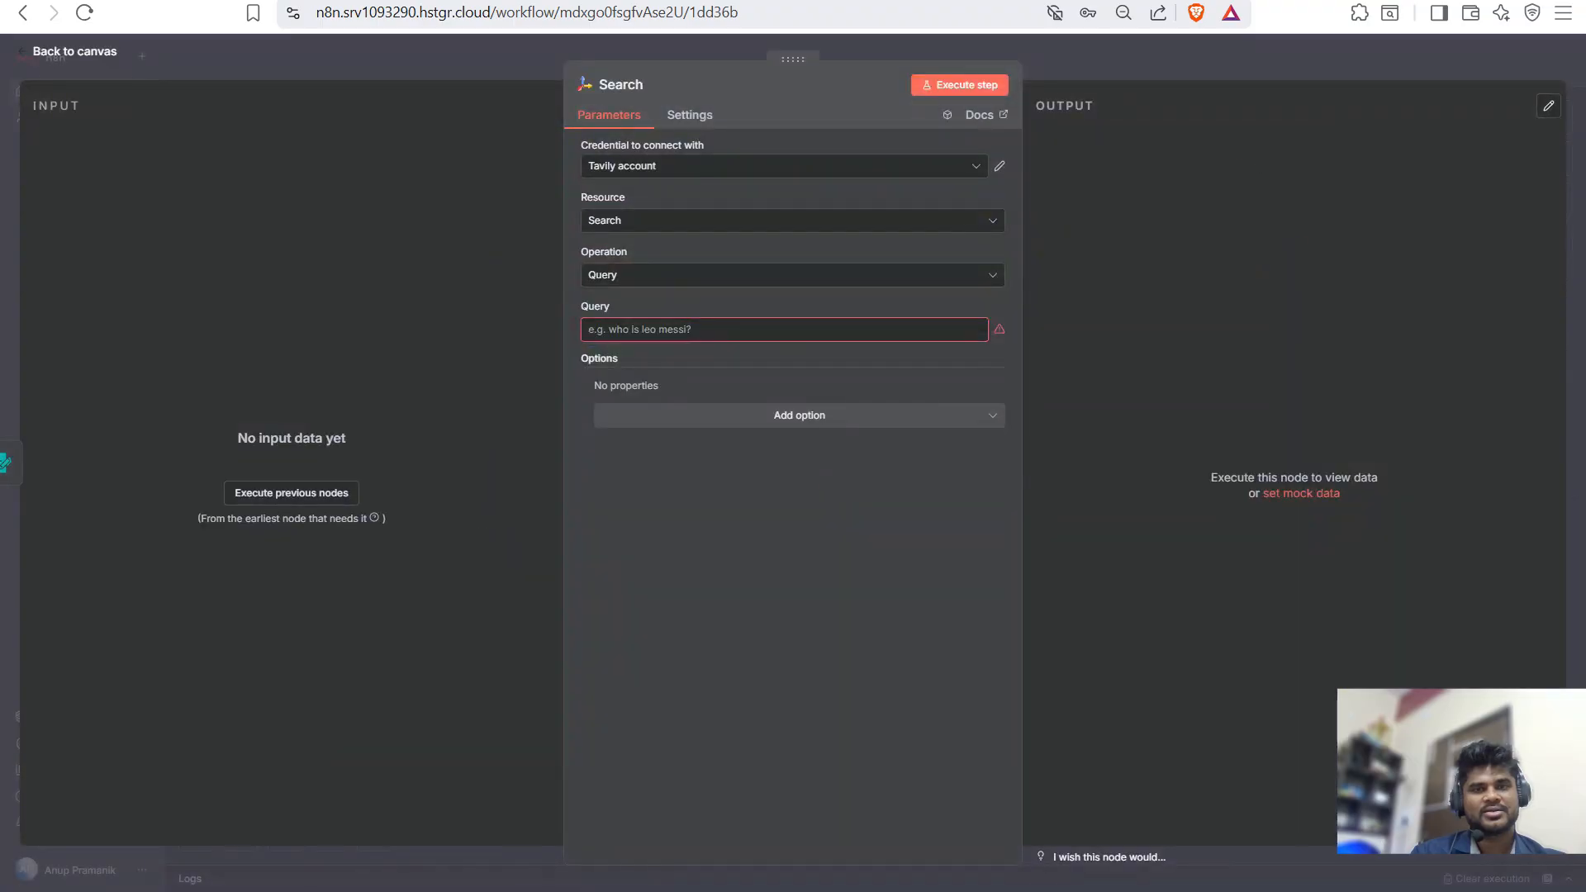
pyautogui.press('Escape')
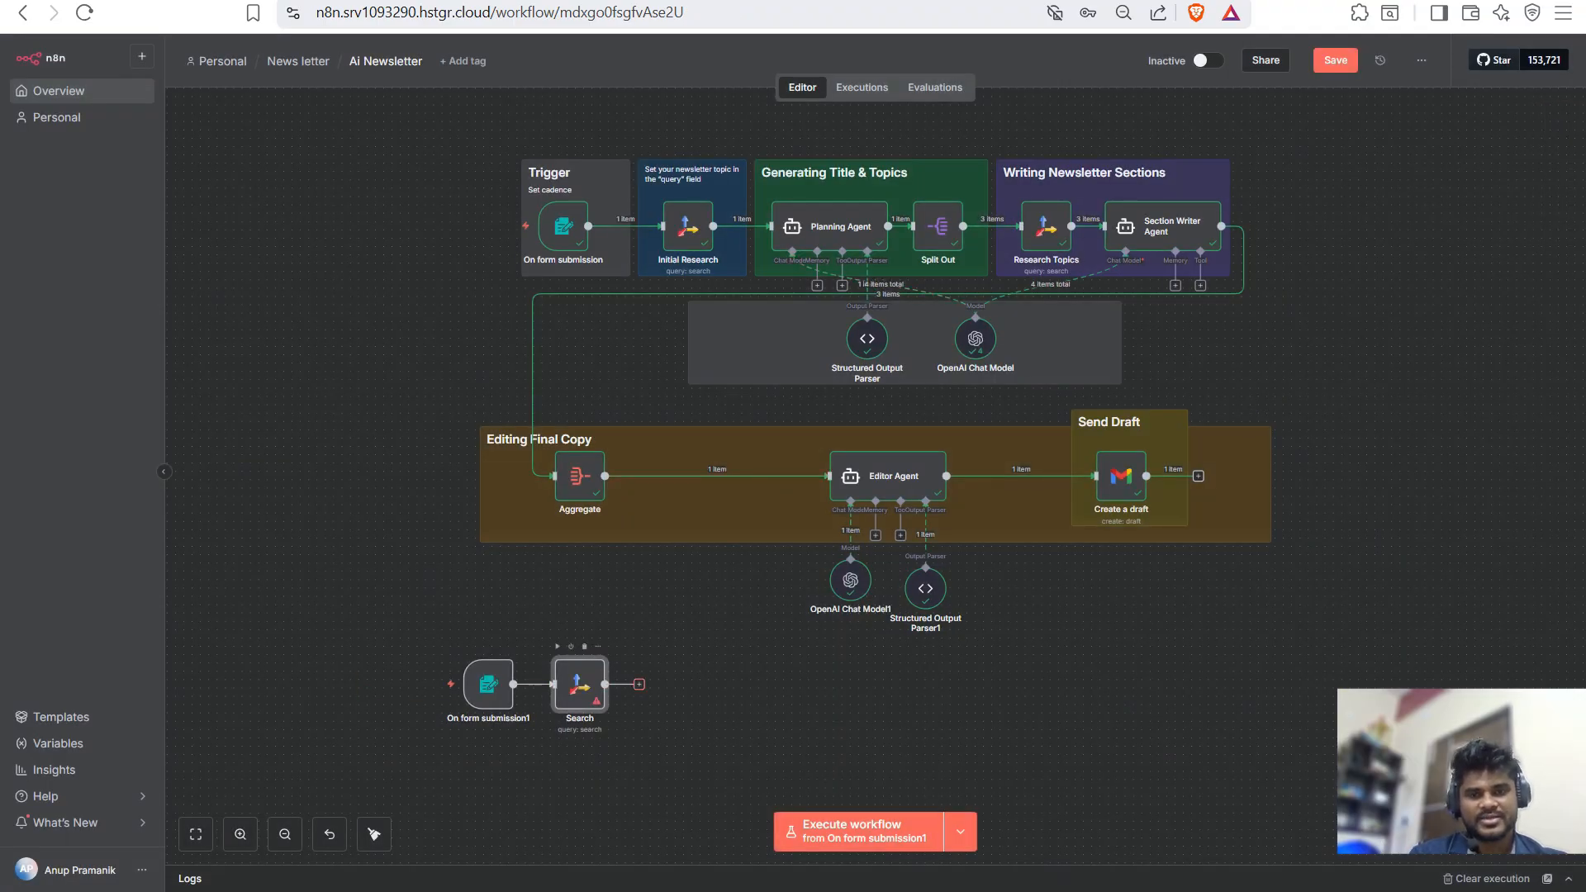
# - Add an AI Agent node after the new Search node and return to the canvas
pyautogui.click(639, 684)
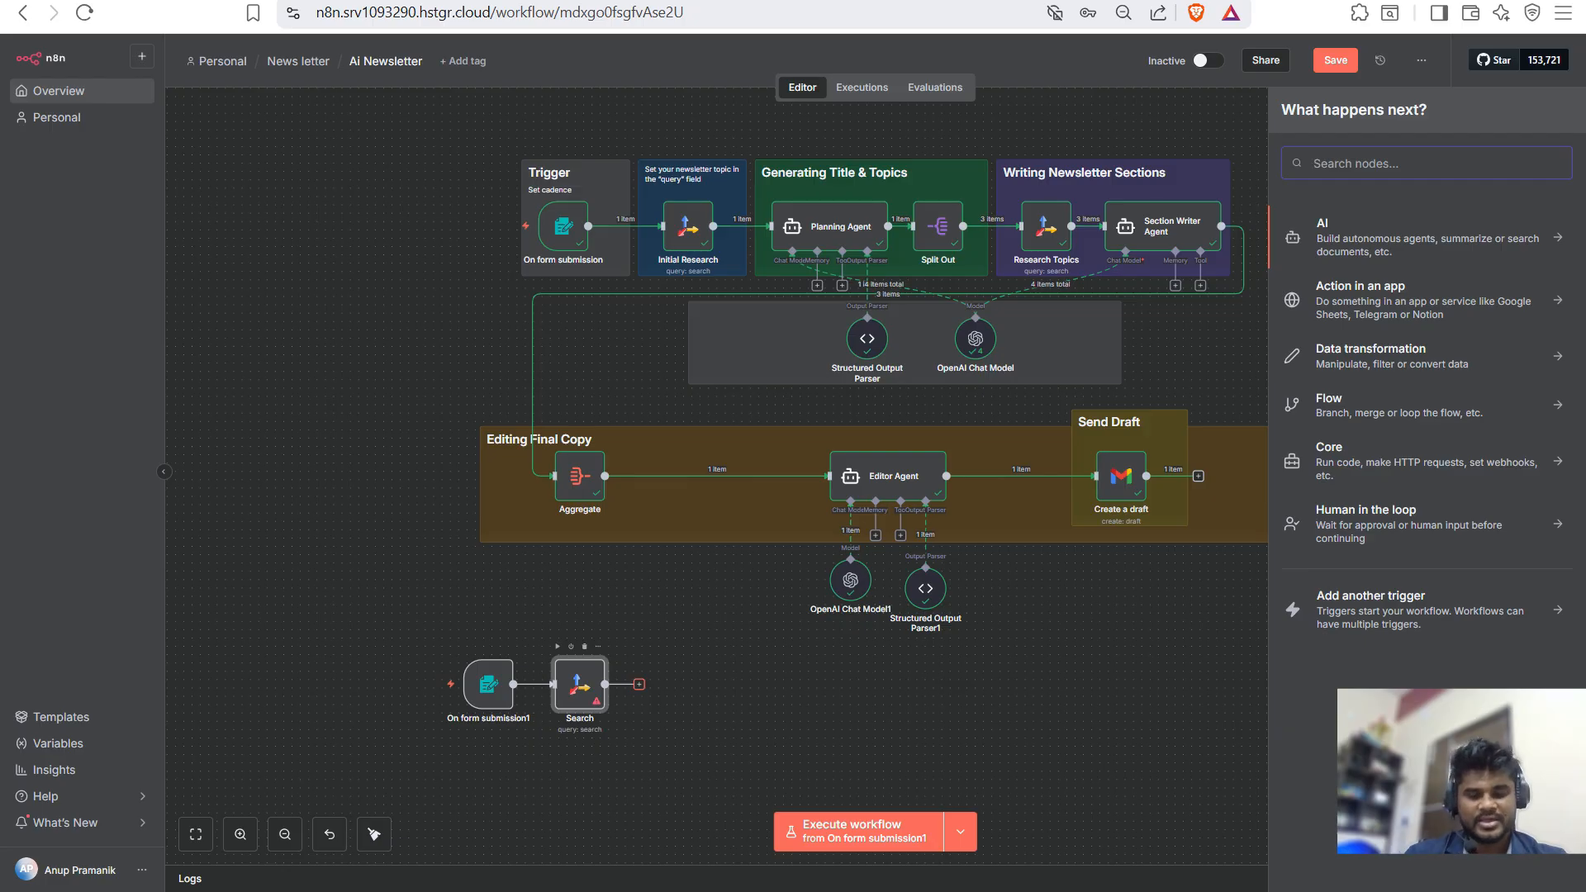
pyautogui.write('ai')
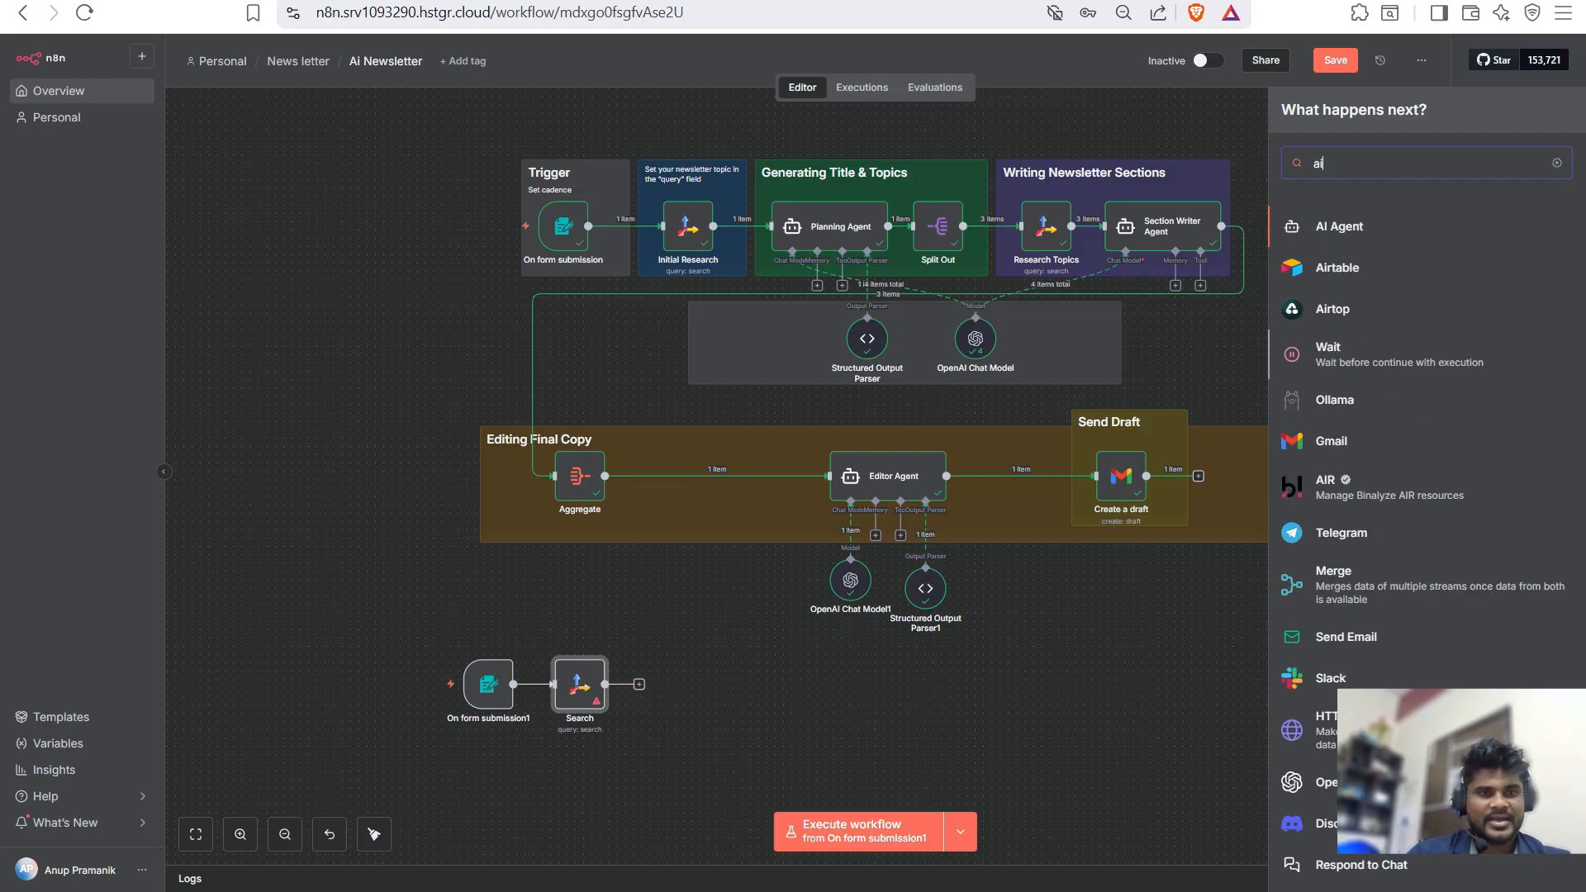
pyautogui.press('Return')
pyautogui.press('Escape')
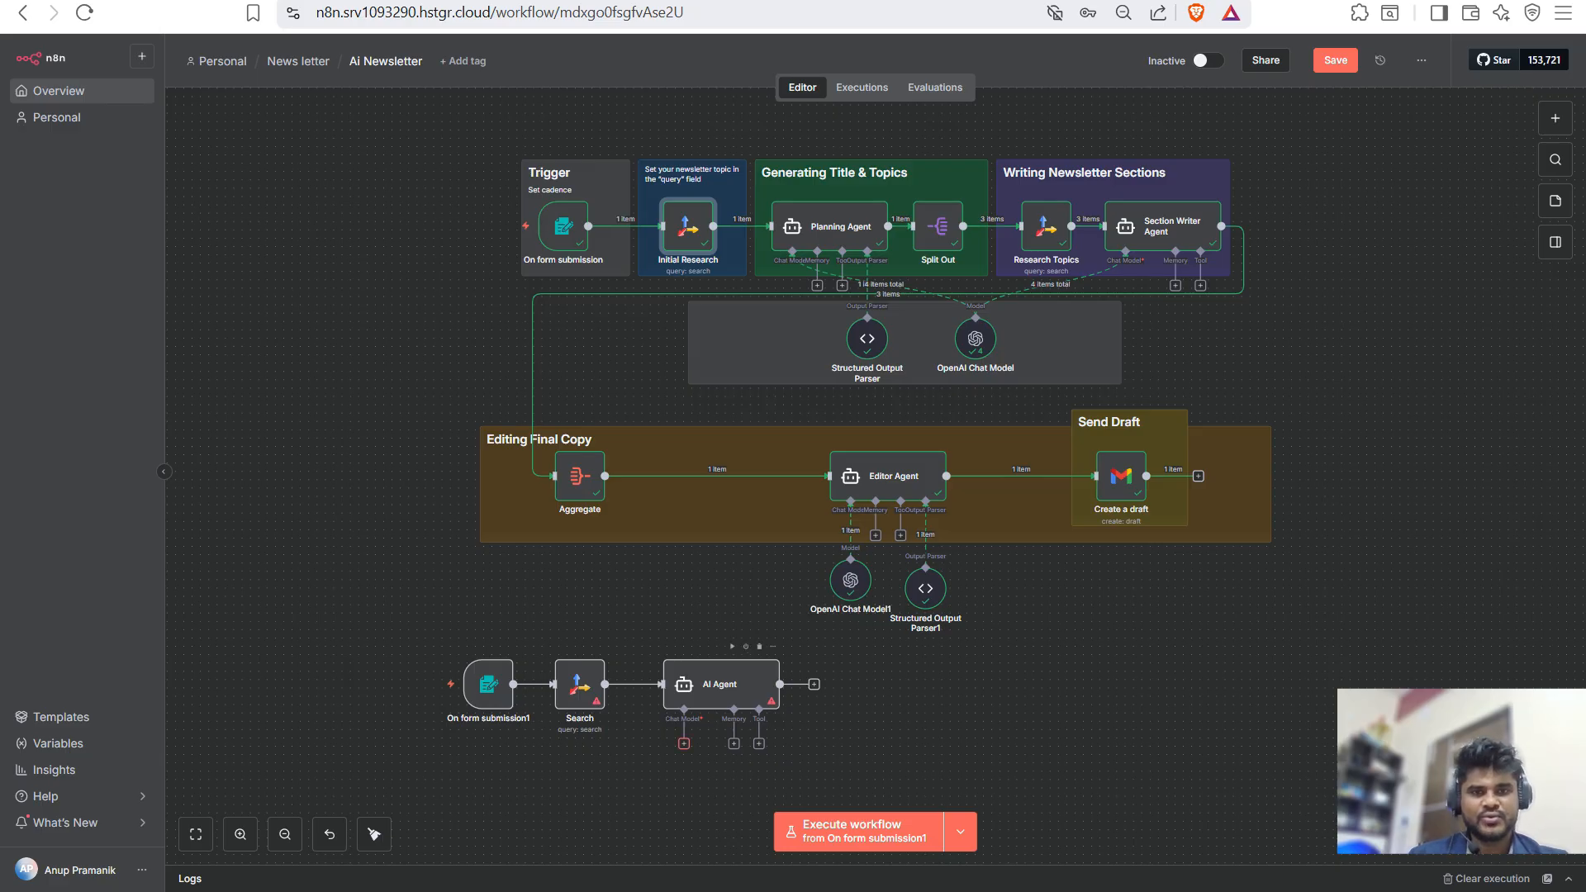
# - Attach an OpenAI Chat Model using gpt-4.1-mini to the new AI Agent node
pyautogui.click(684, 744)
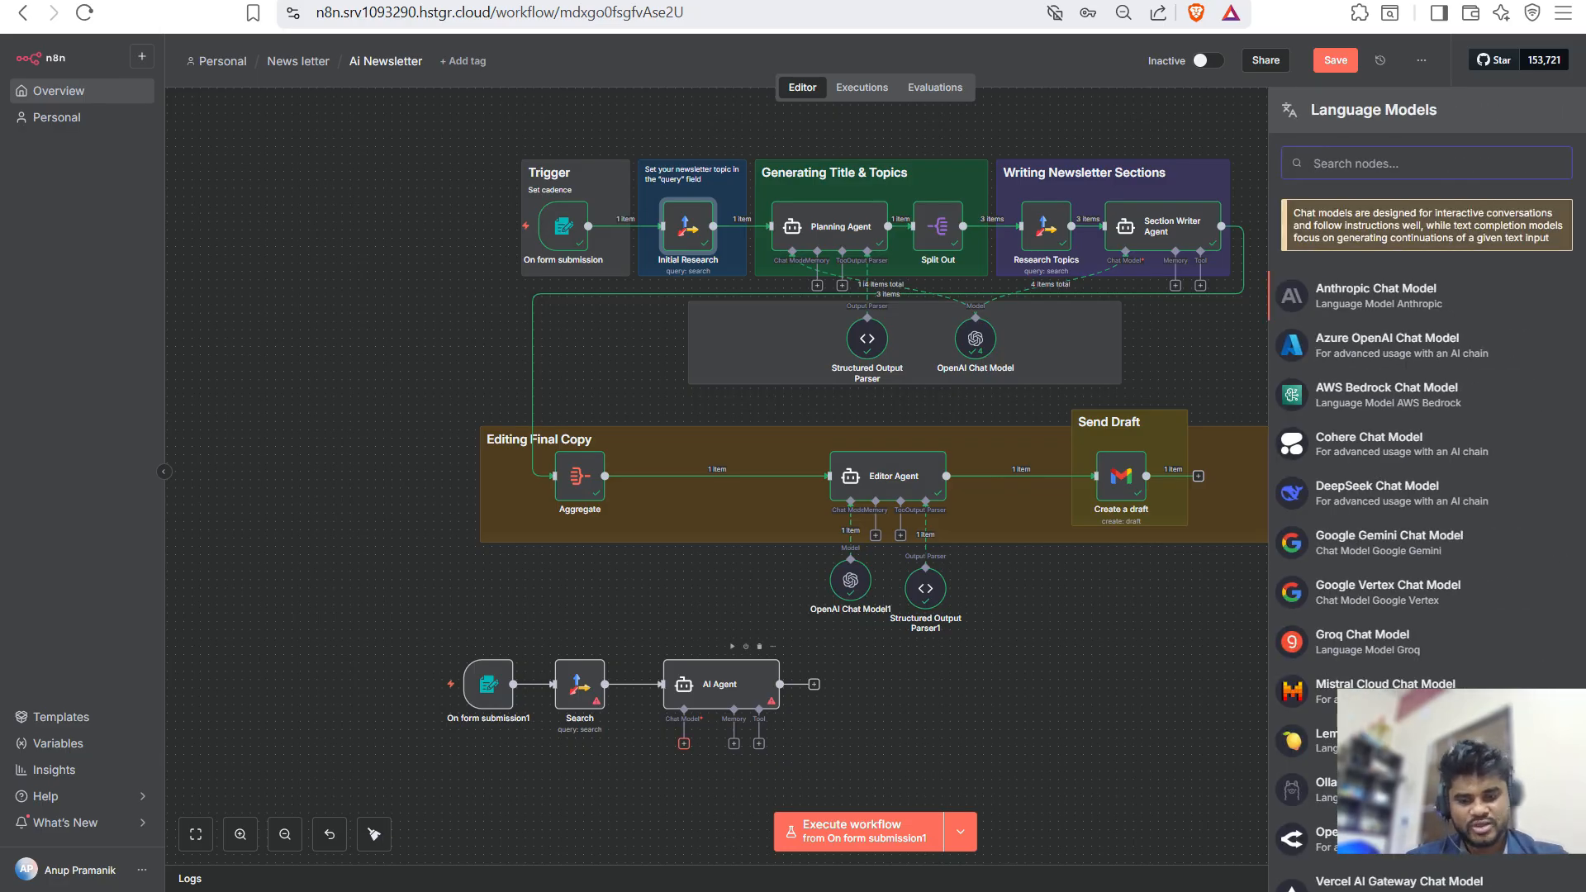
pyautogui.write('open')
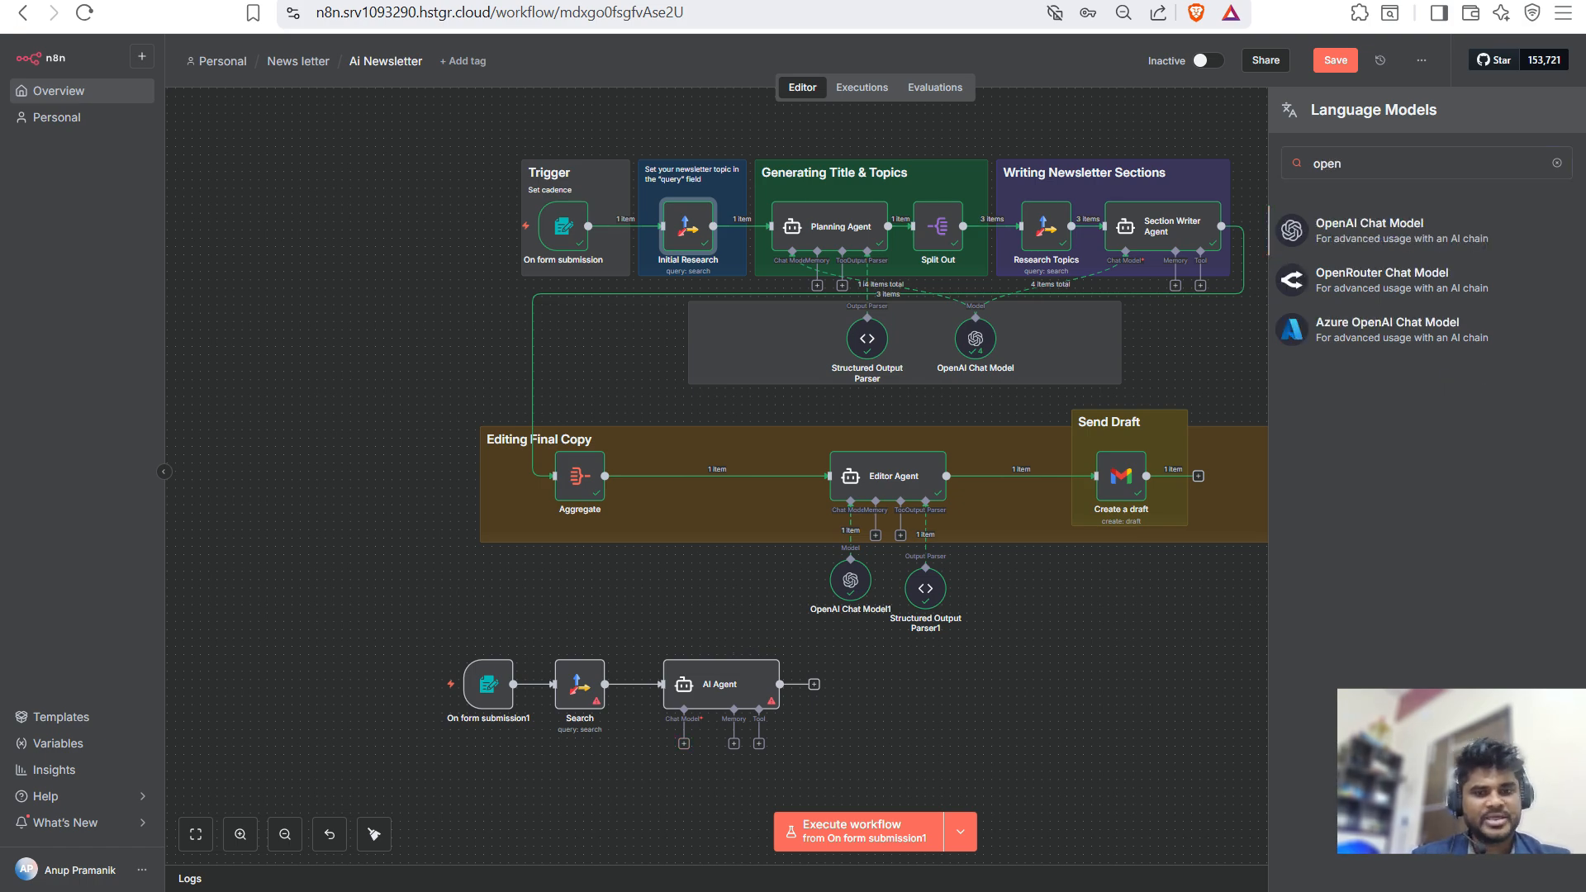
pyautogui.press('Return')
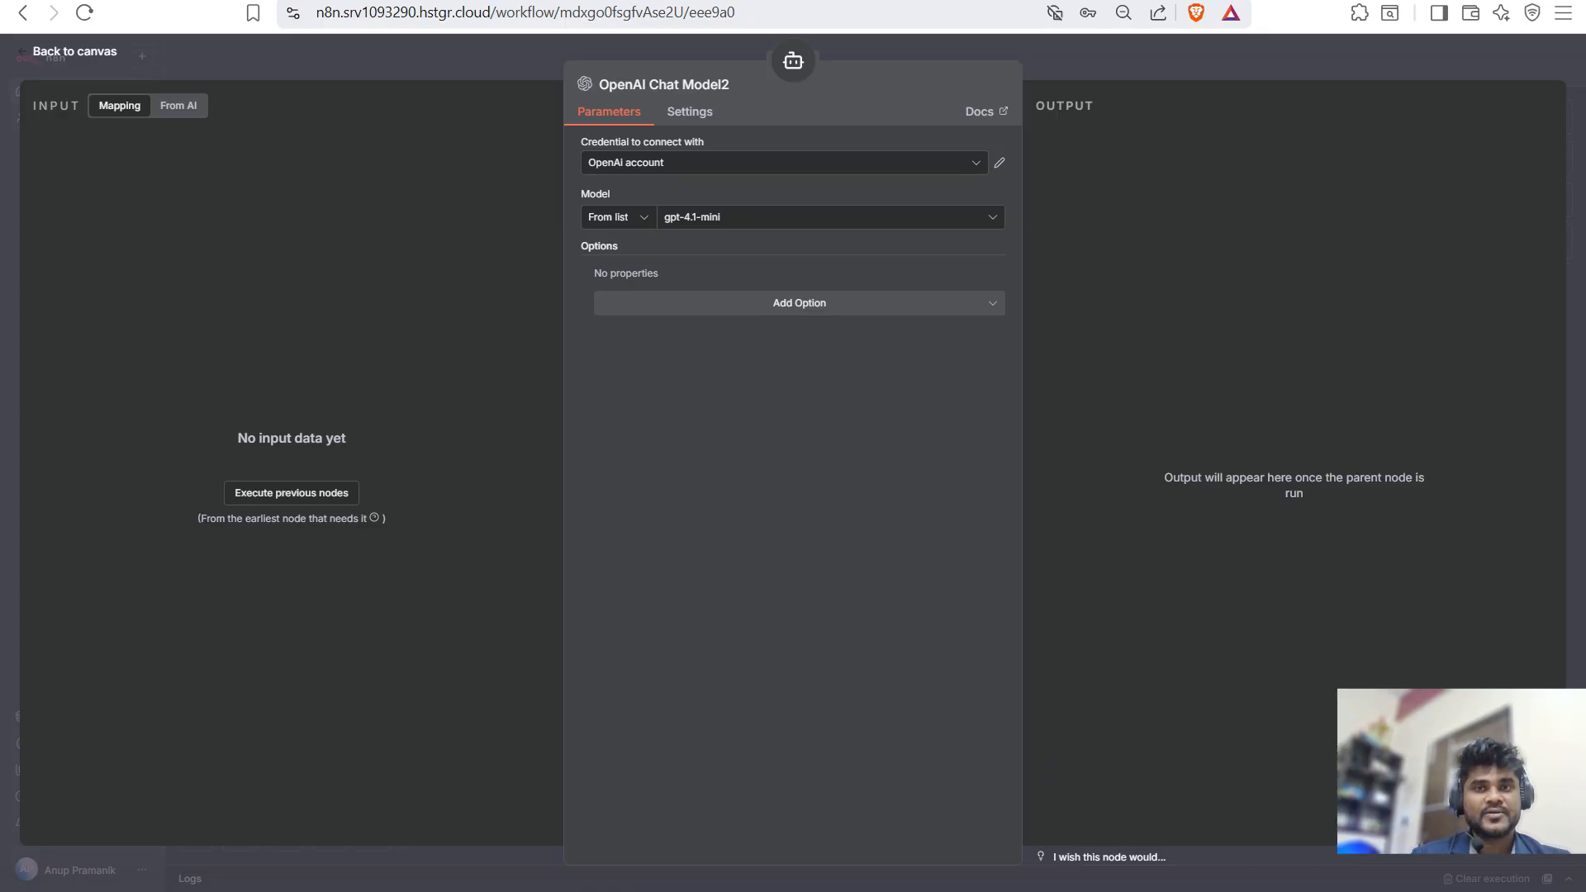
pyautogui.press('Escape')
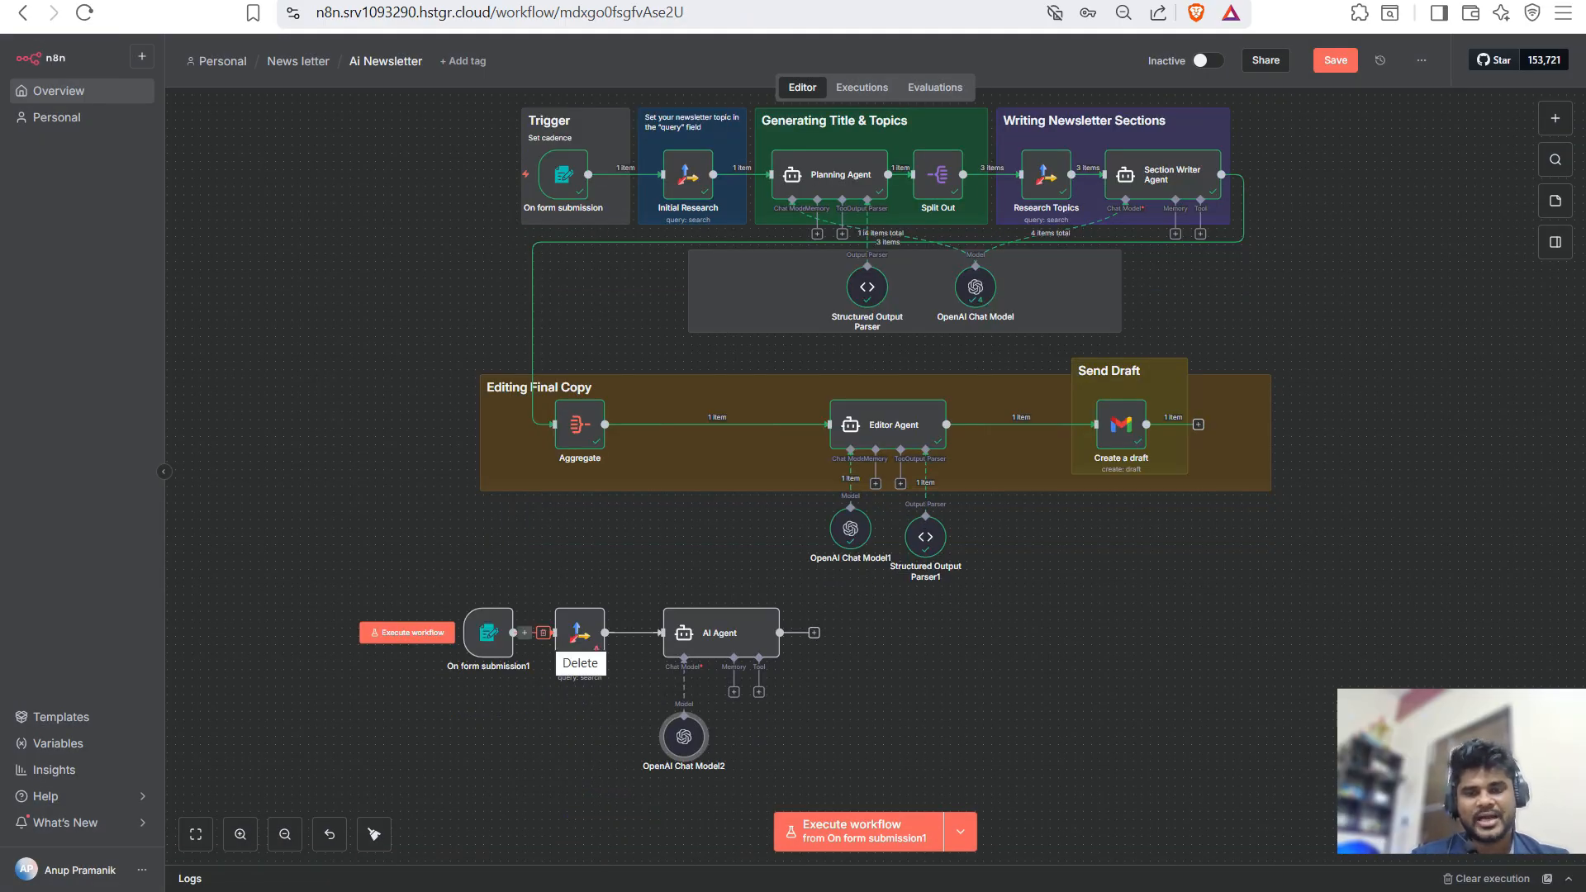
# - Disconnect the new form trigger from the Search node and deactivate the Search and AI Agent nodes
pyautogui.click(543, 633)
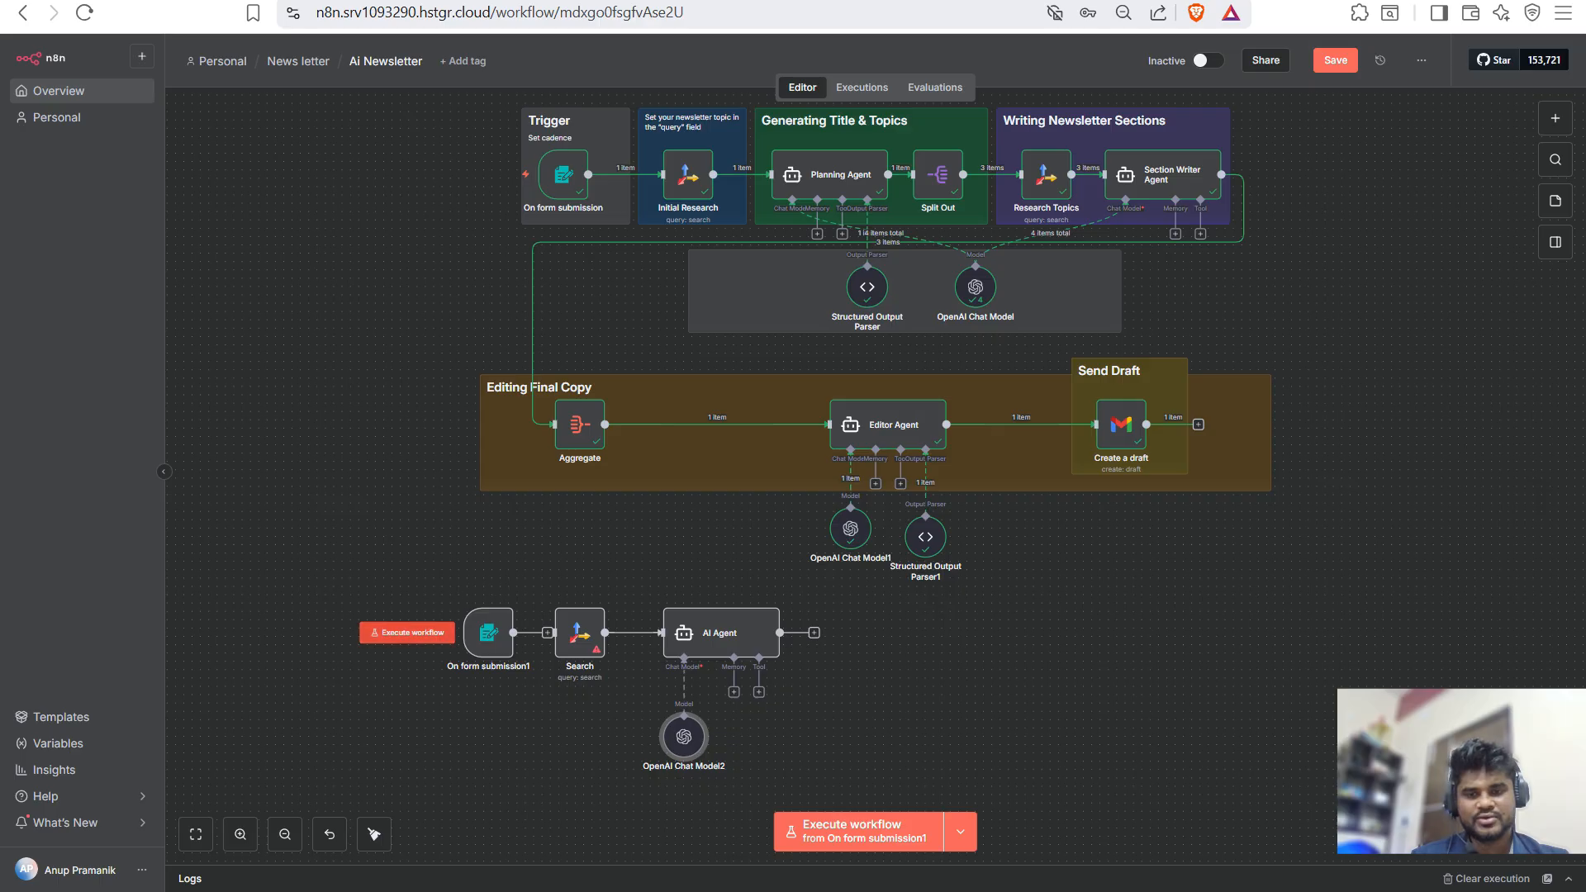
pyautogui.click(407, 633)
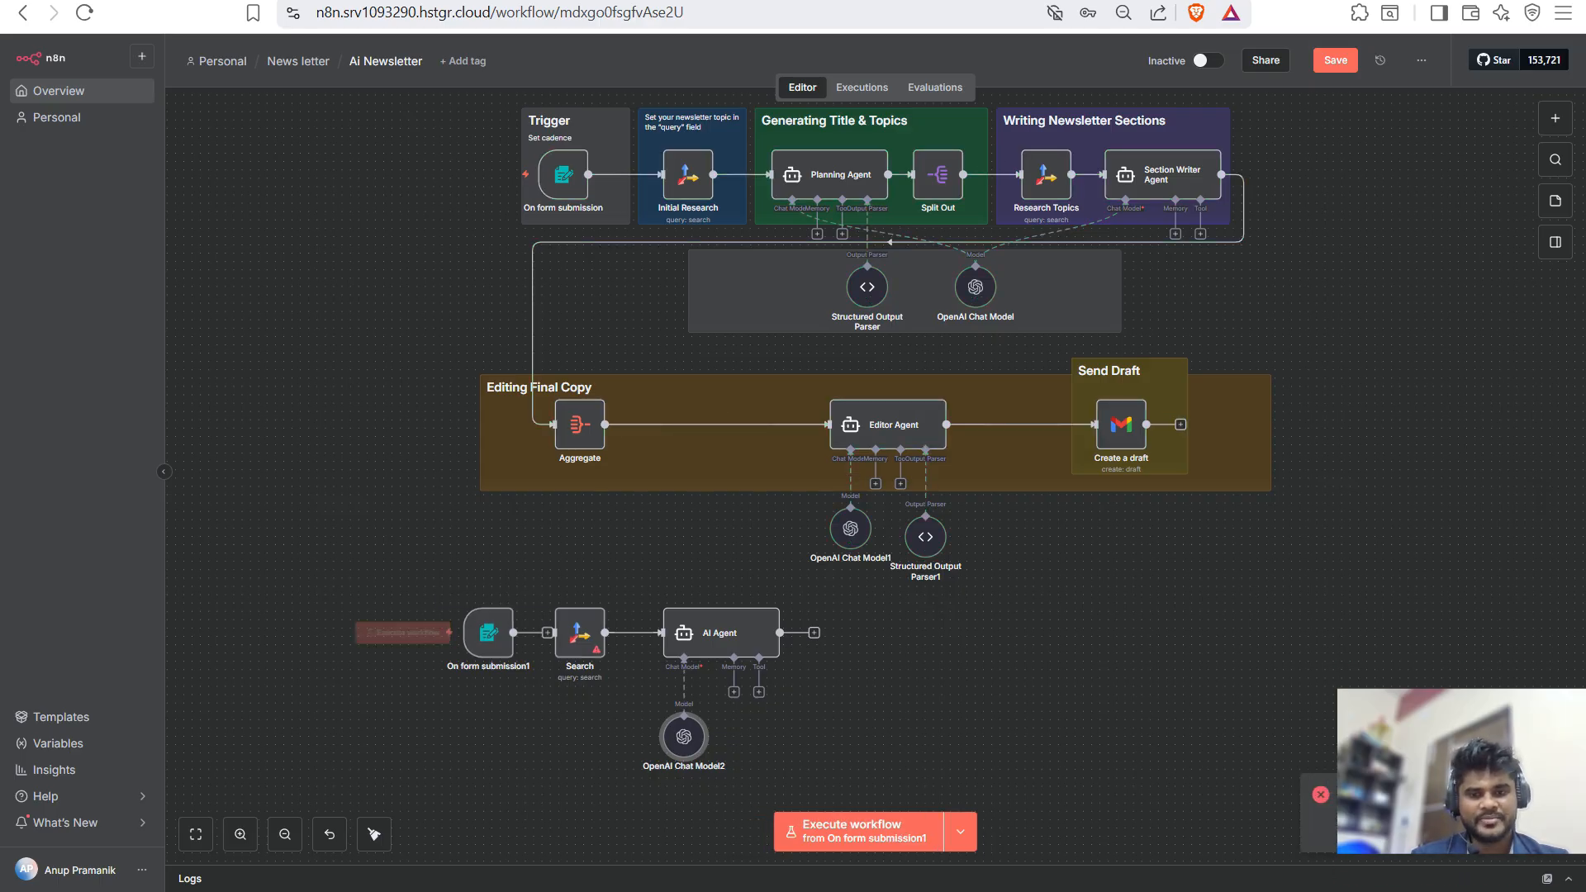
pyautogui.hotkey('ctrl', 's')
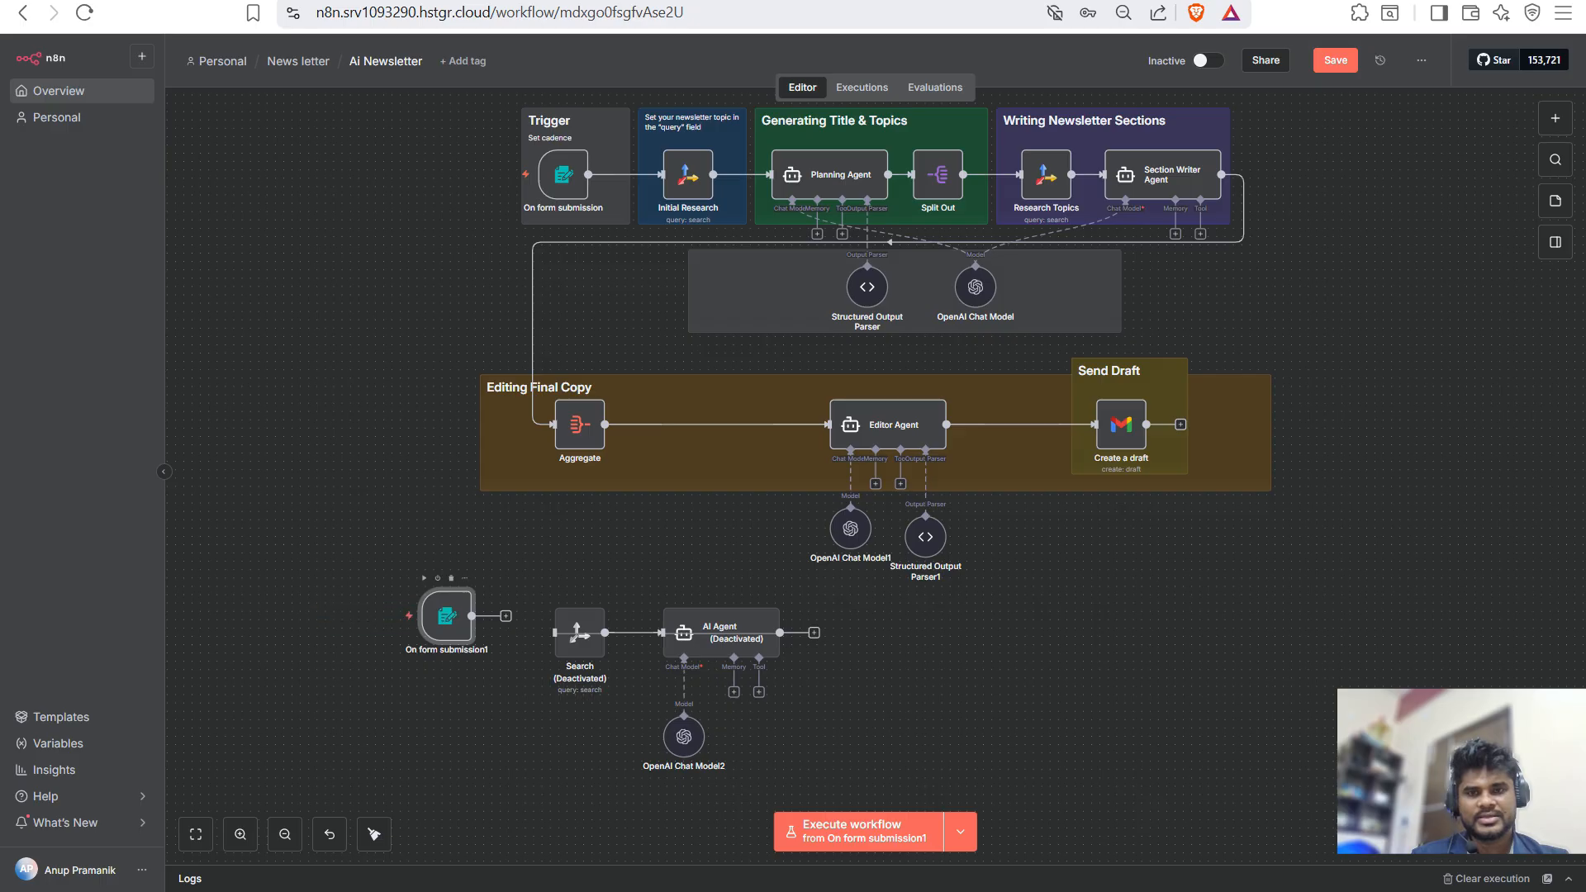
# - Execute the workflow from the new form trigger and submit the Newsletter Form with the title "test"
pyautogui.click(366, 615)
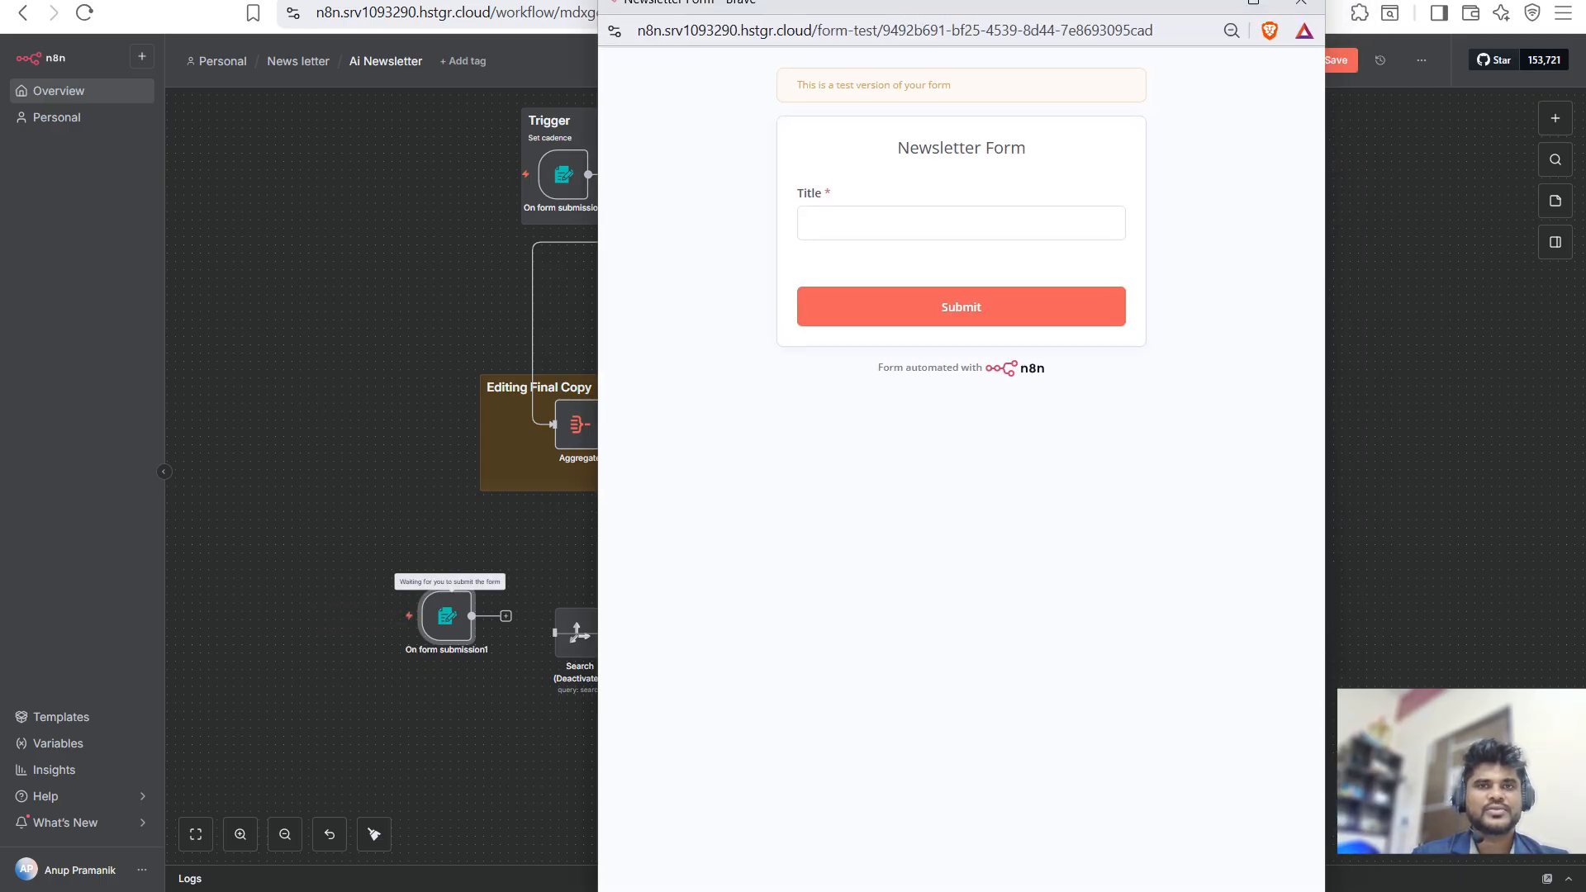
pyautogui.click(960, 223)
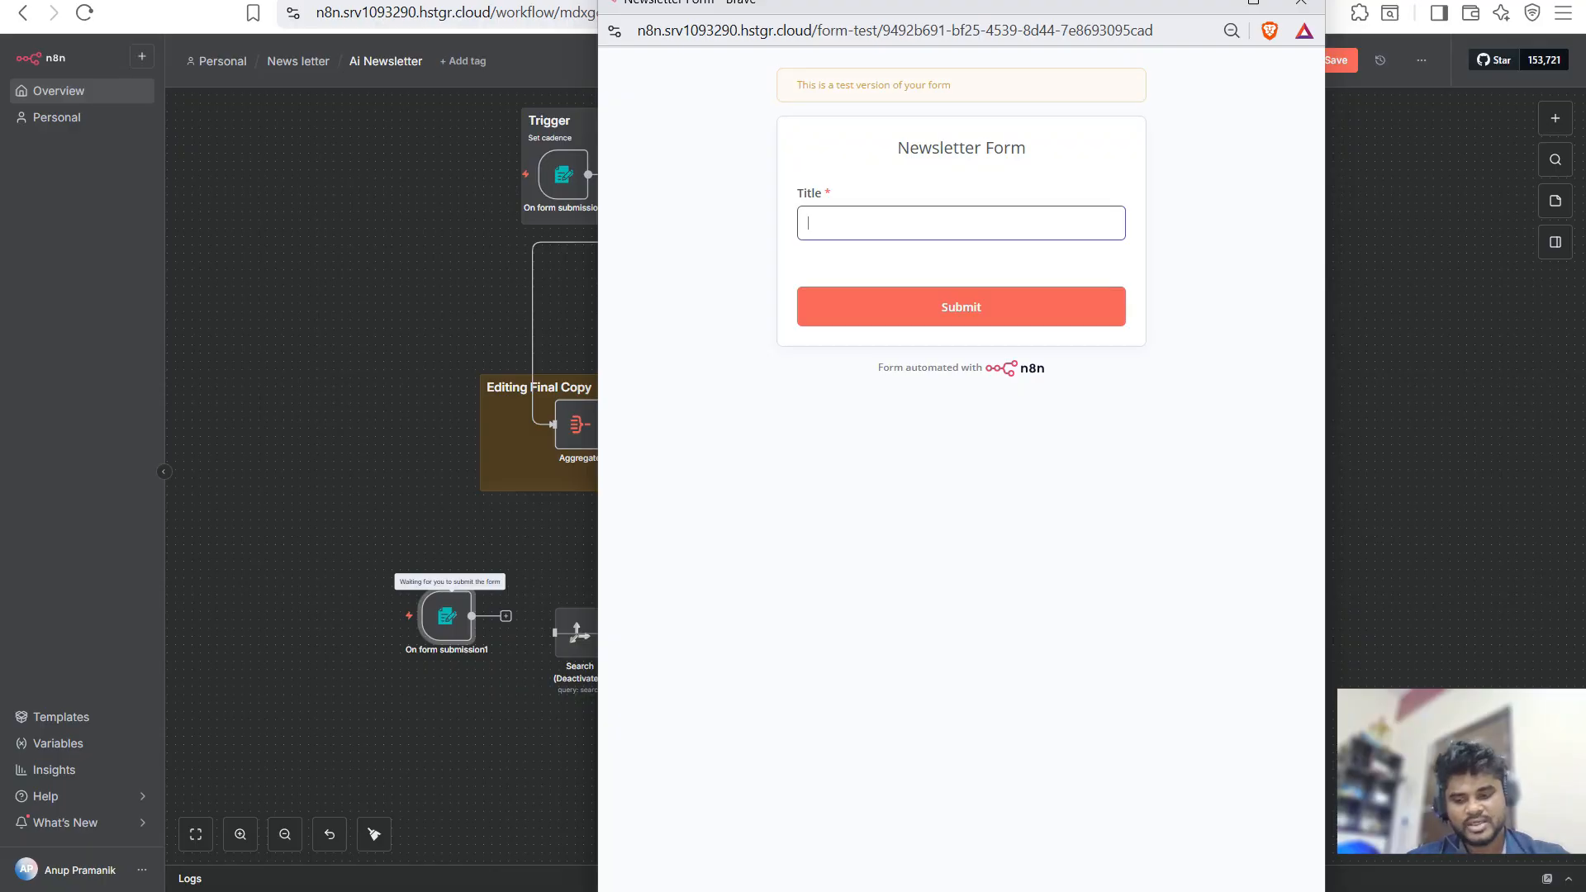
pyautogui.write('test')
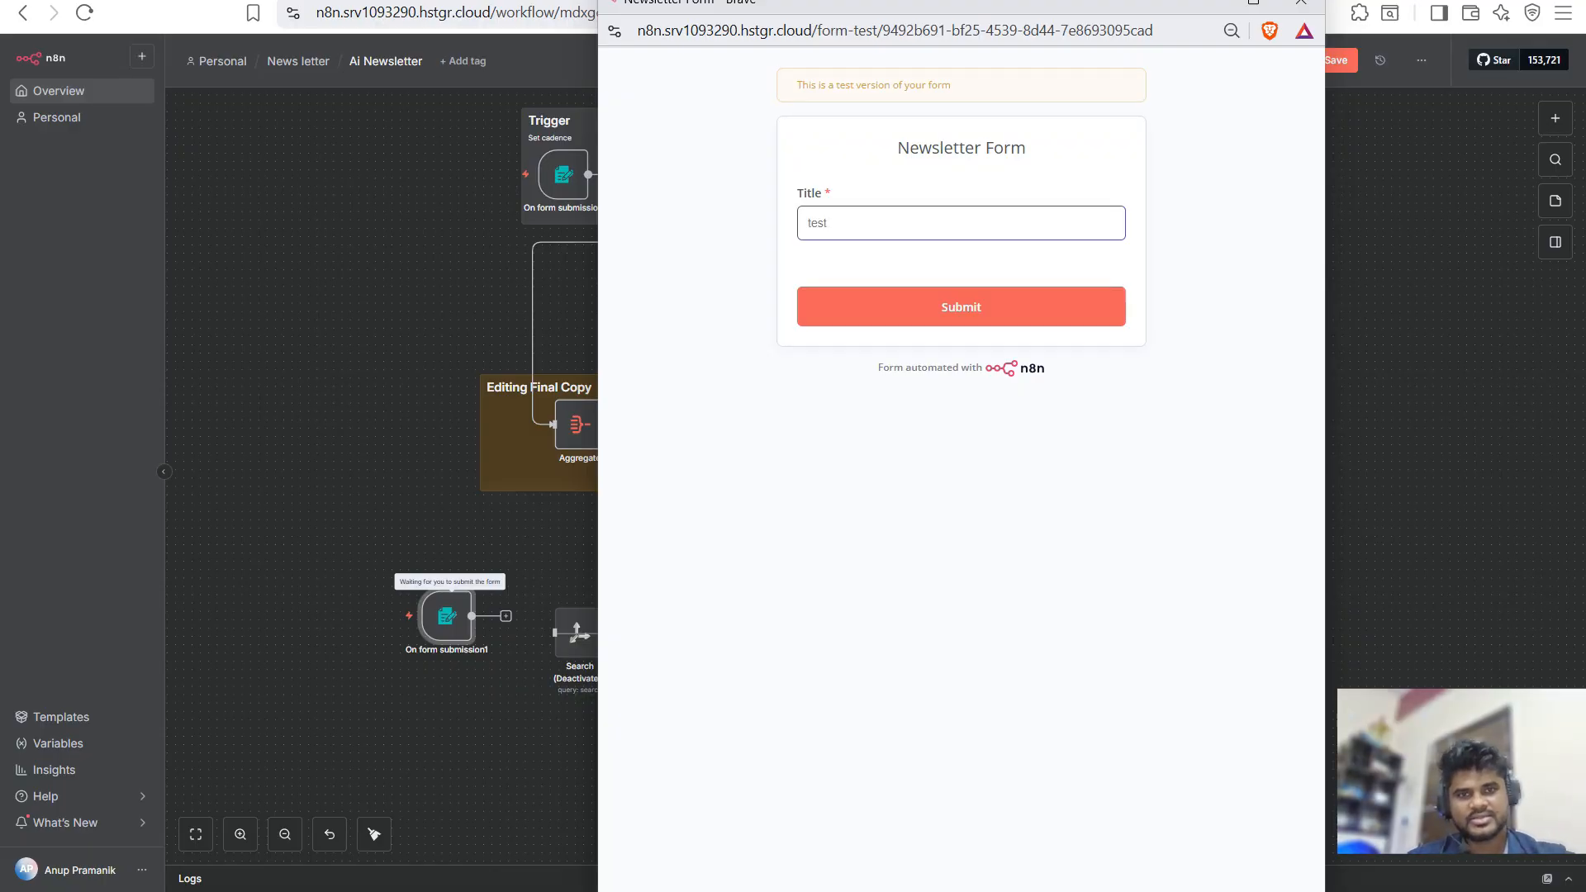
pyautogui.press('Return')
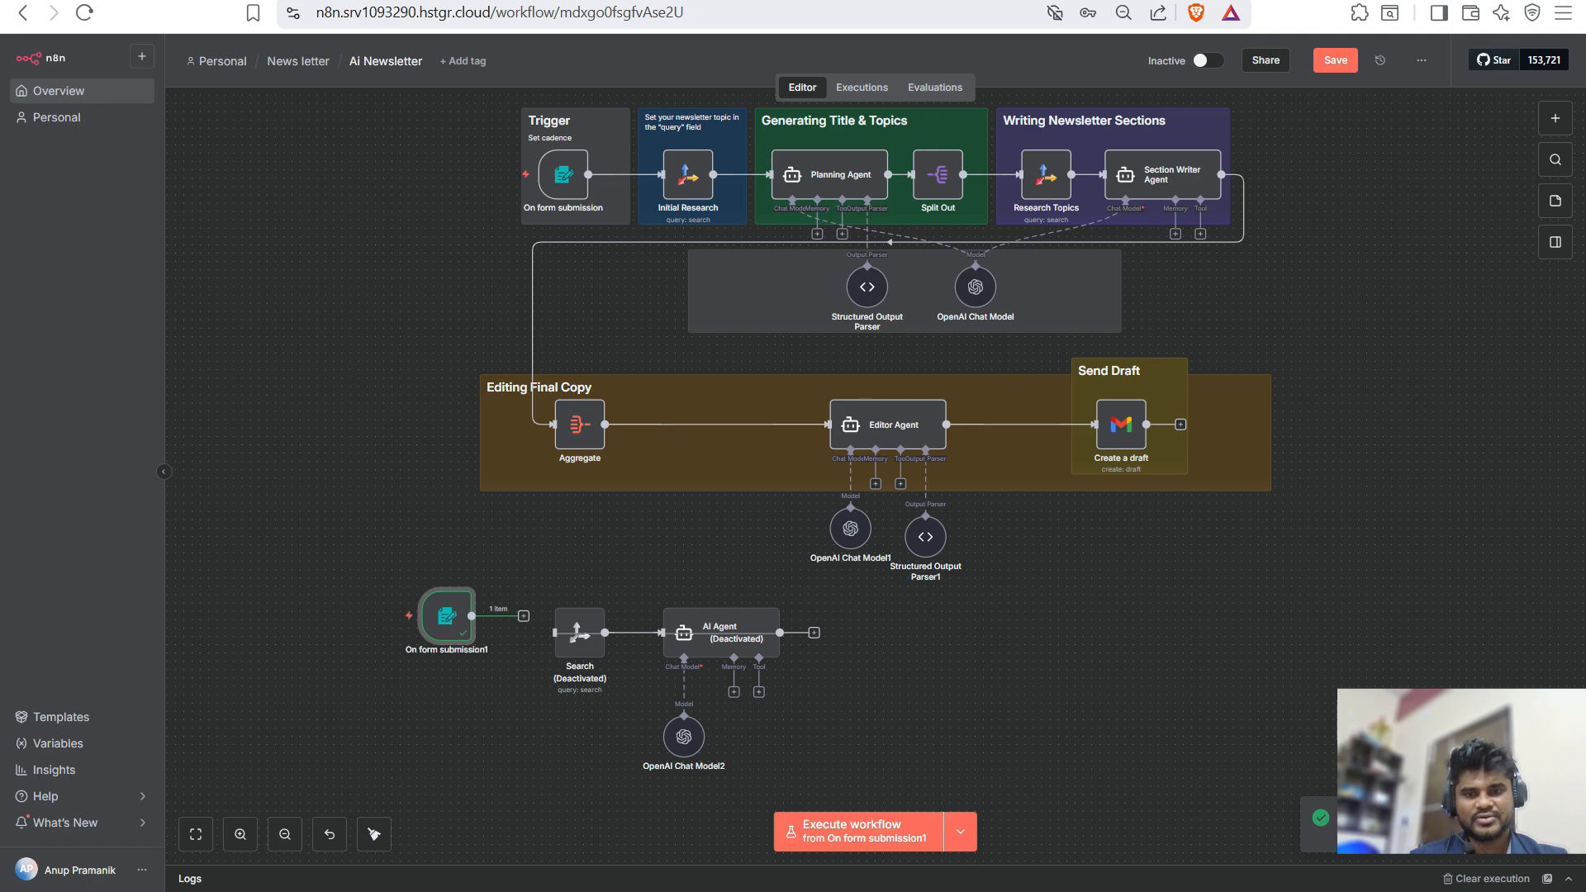
# - Reactivate the Search and AI Agent nodes and reconnect the new form trigger to the Search node
pyautogui.click(571, 595)
pyautogui.click(745, 595)
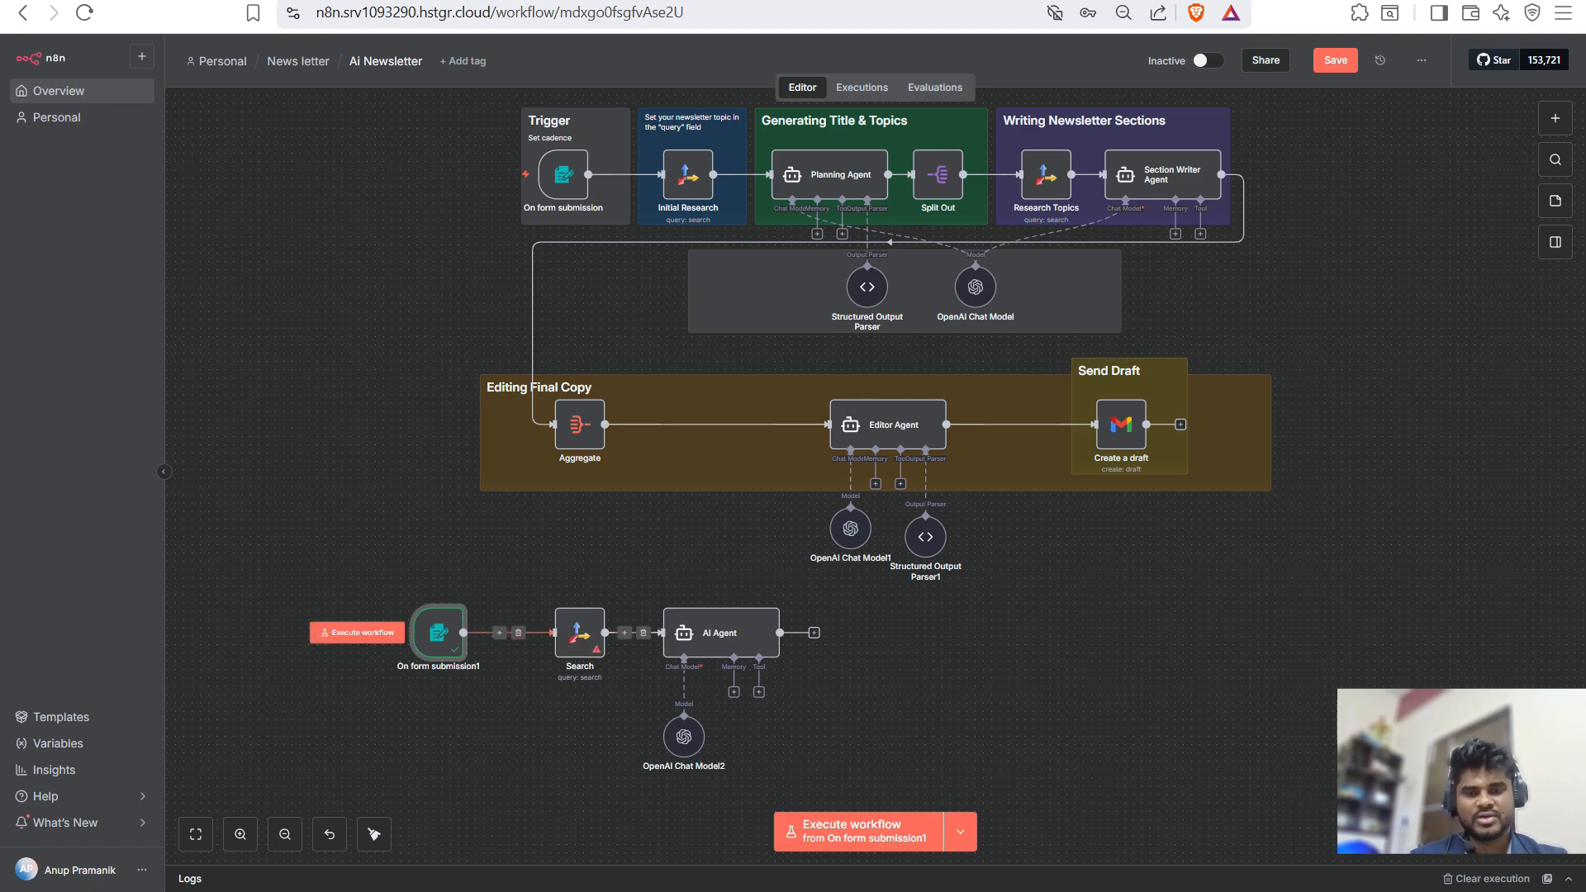
# - Set the Search node's Query to the form's Title field with the expression {{ $json.Title }}
pyautogui.doubleClick(579, 633)
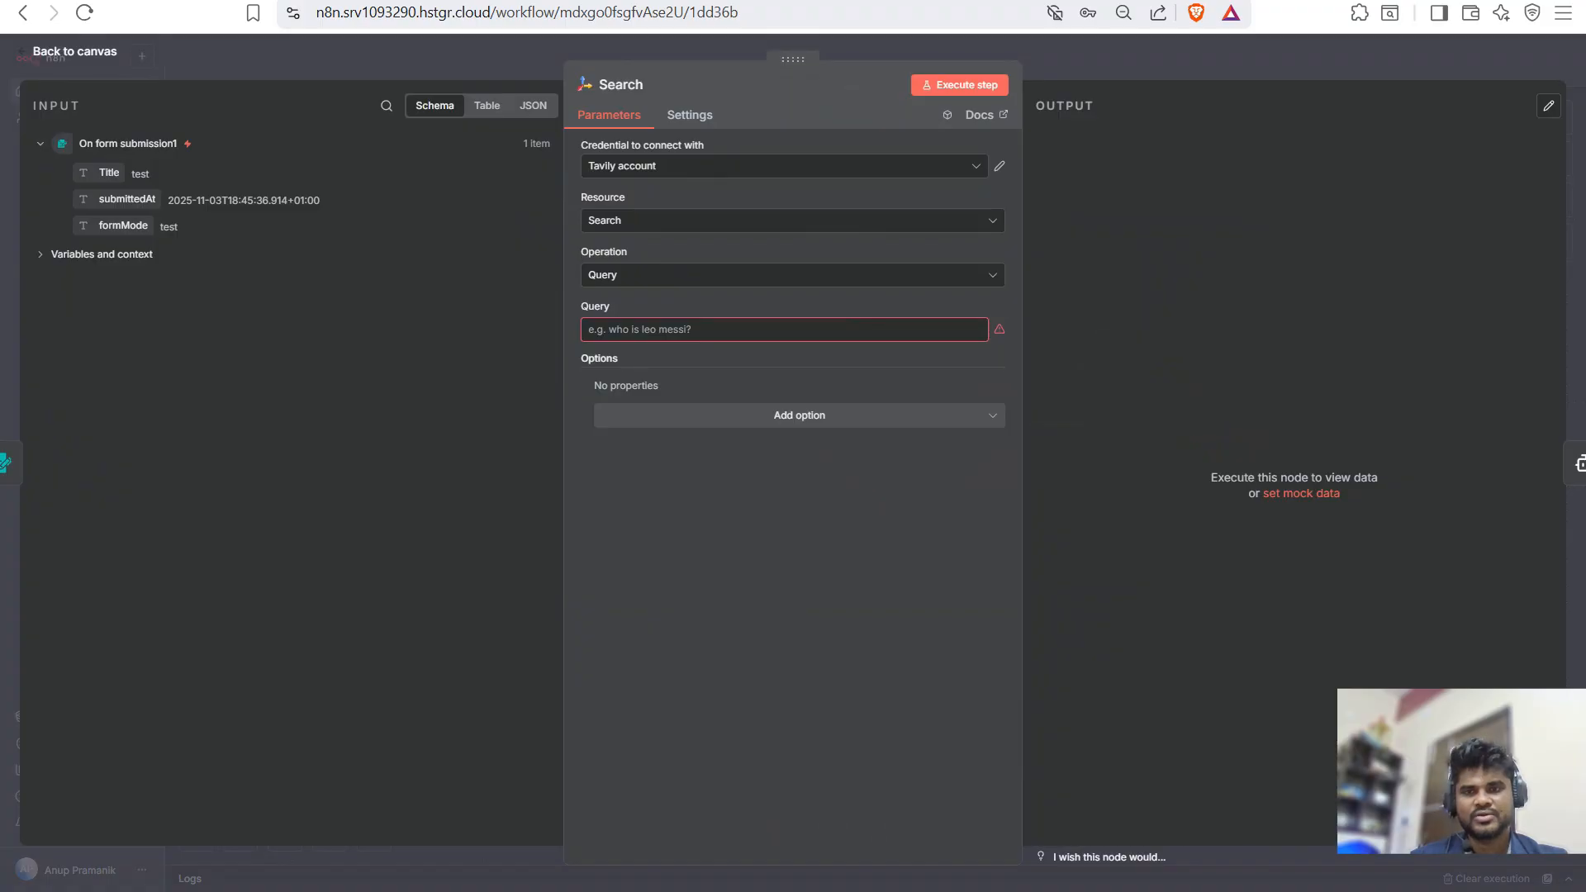
pyautogui.click(976, 307)
pyautogui.moveTo(109, 172); pyautogui.dragTo(713, 335)
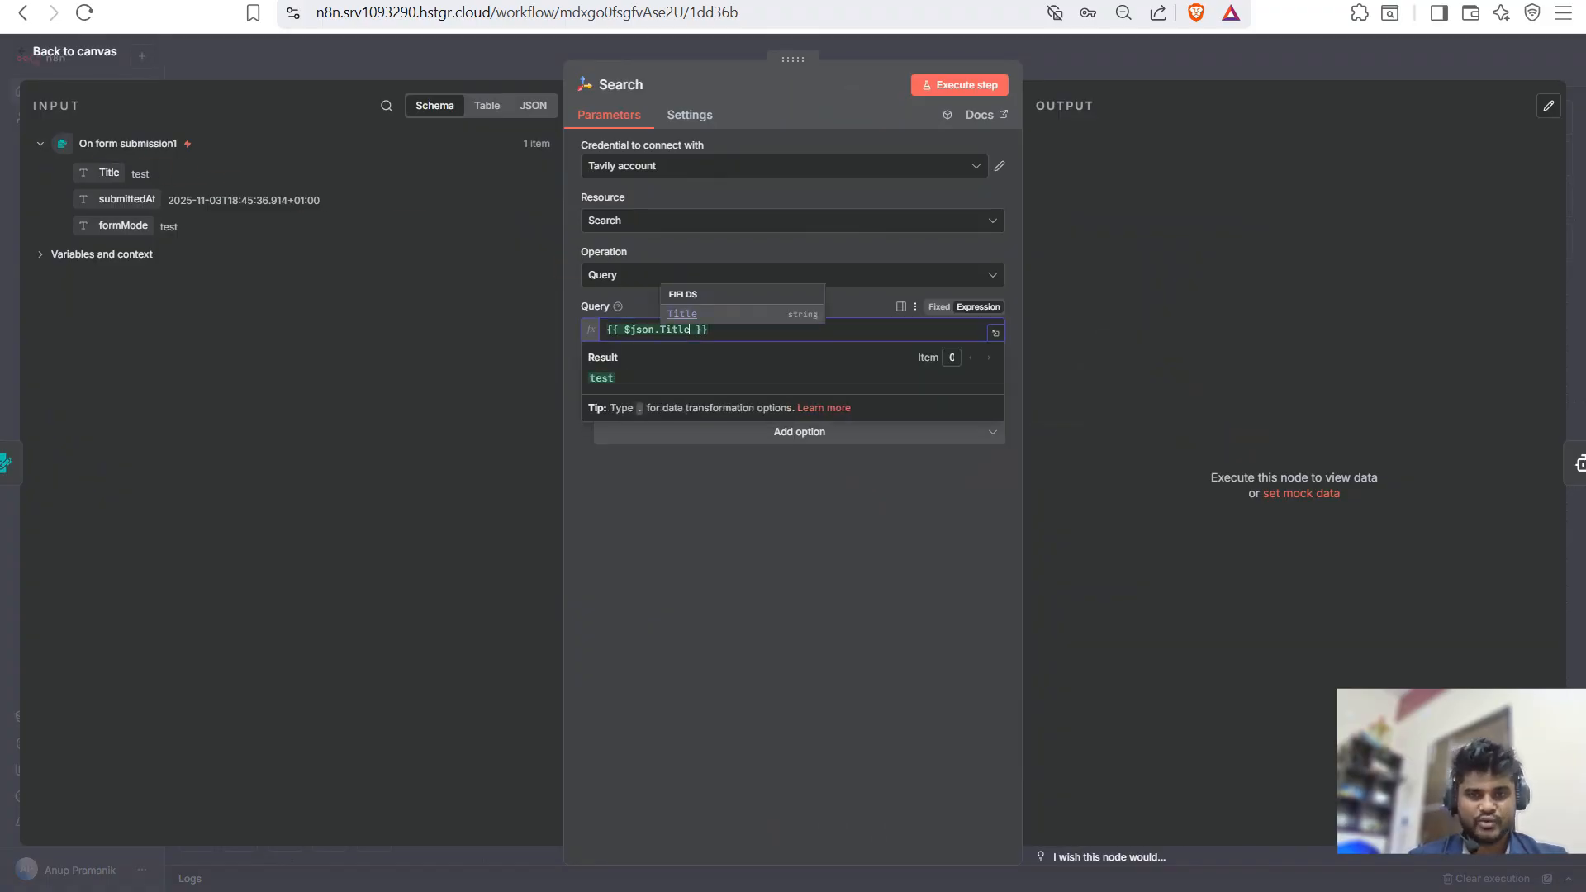
# - Add the Topic, Max Results and Time Range options to the Search node and set Time Range to Week
pyautogui.click(798, 431)
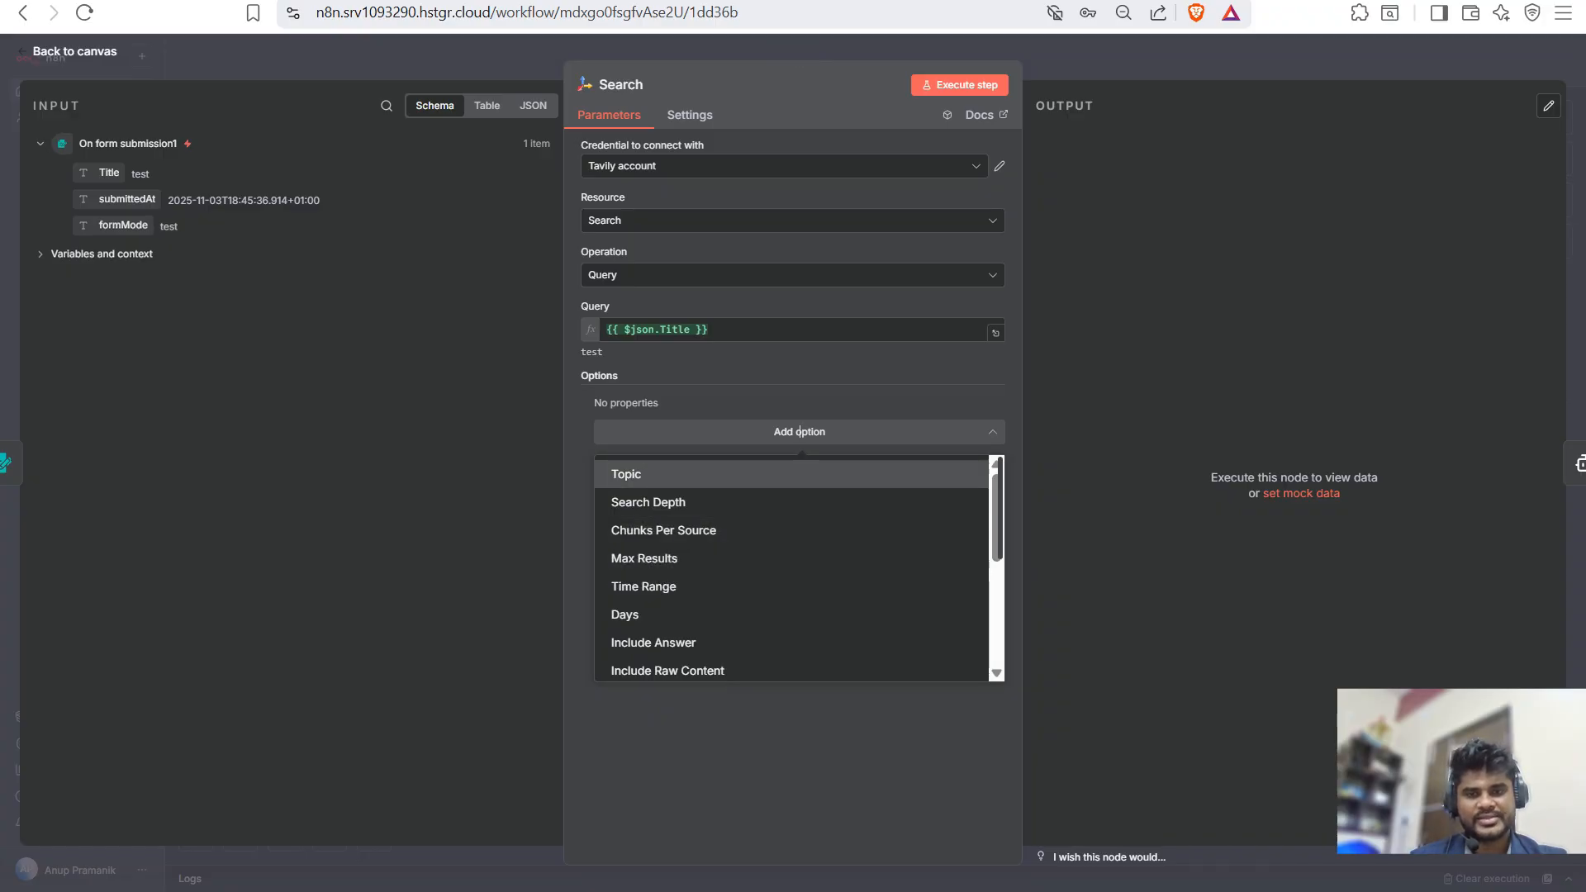
pyautogui.click(626, 474)
pyautogui.click(799, 461)
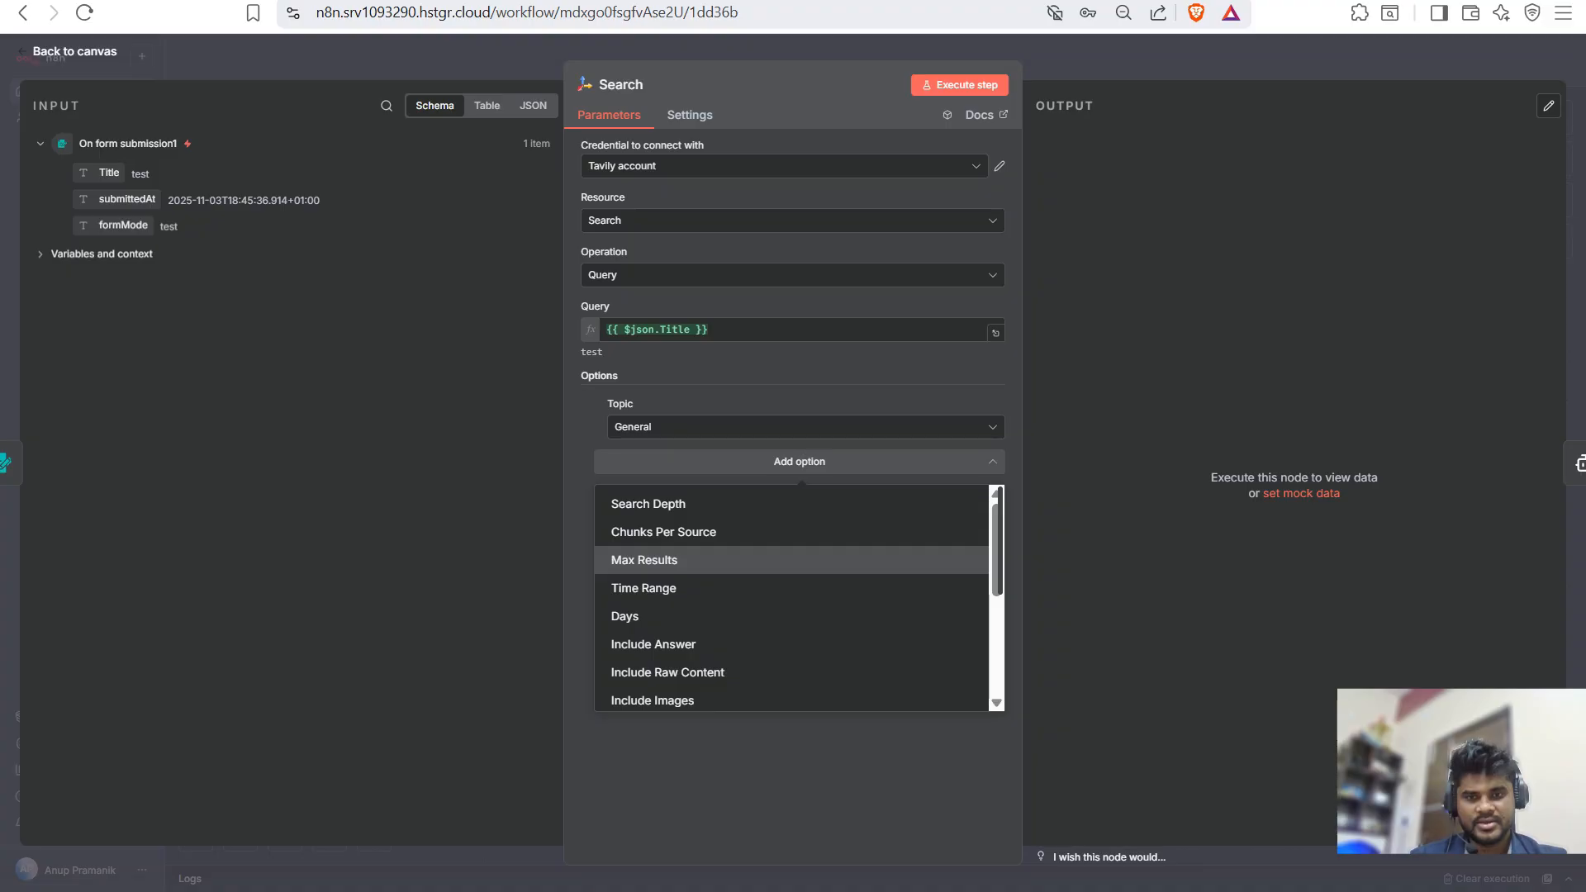
pyautogui.click(644, 559)
pyautogui.click(798, 515)
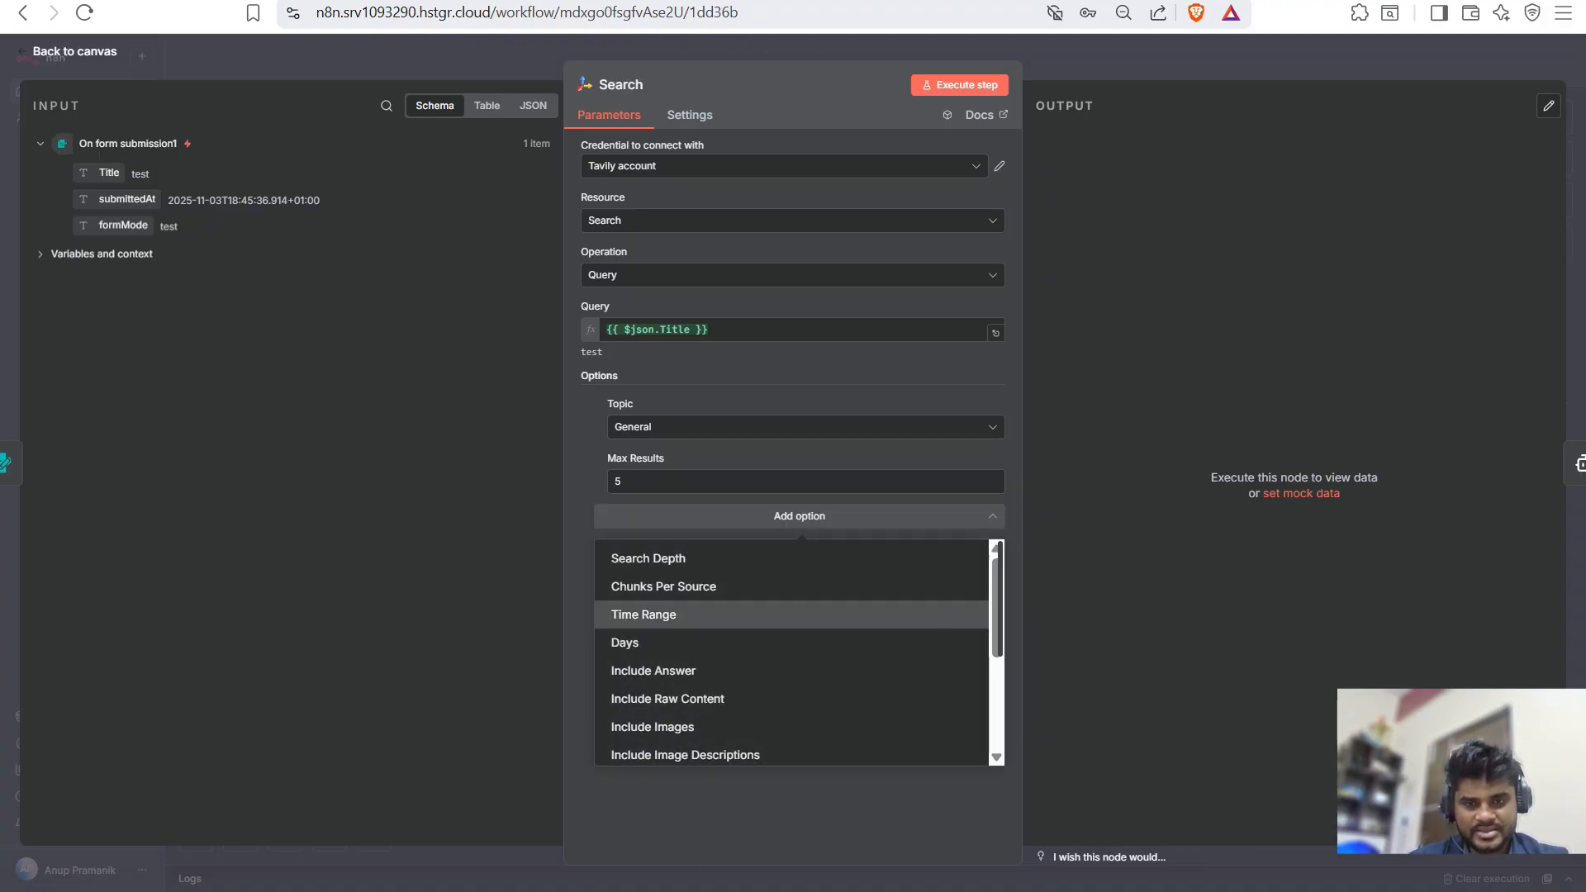
pyautogui.click(644, 614)
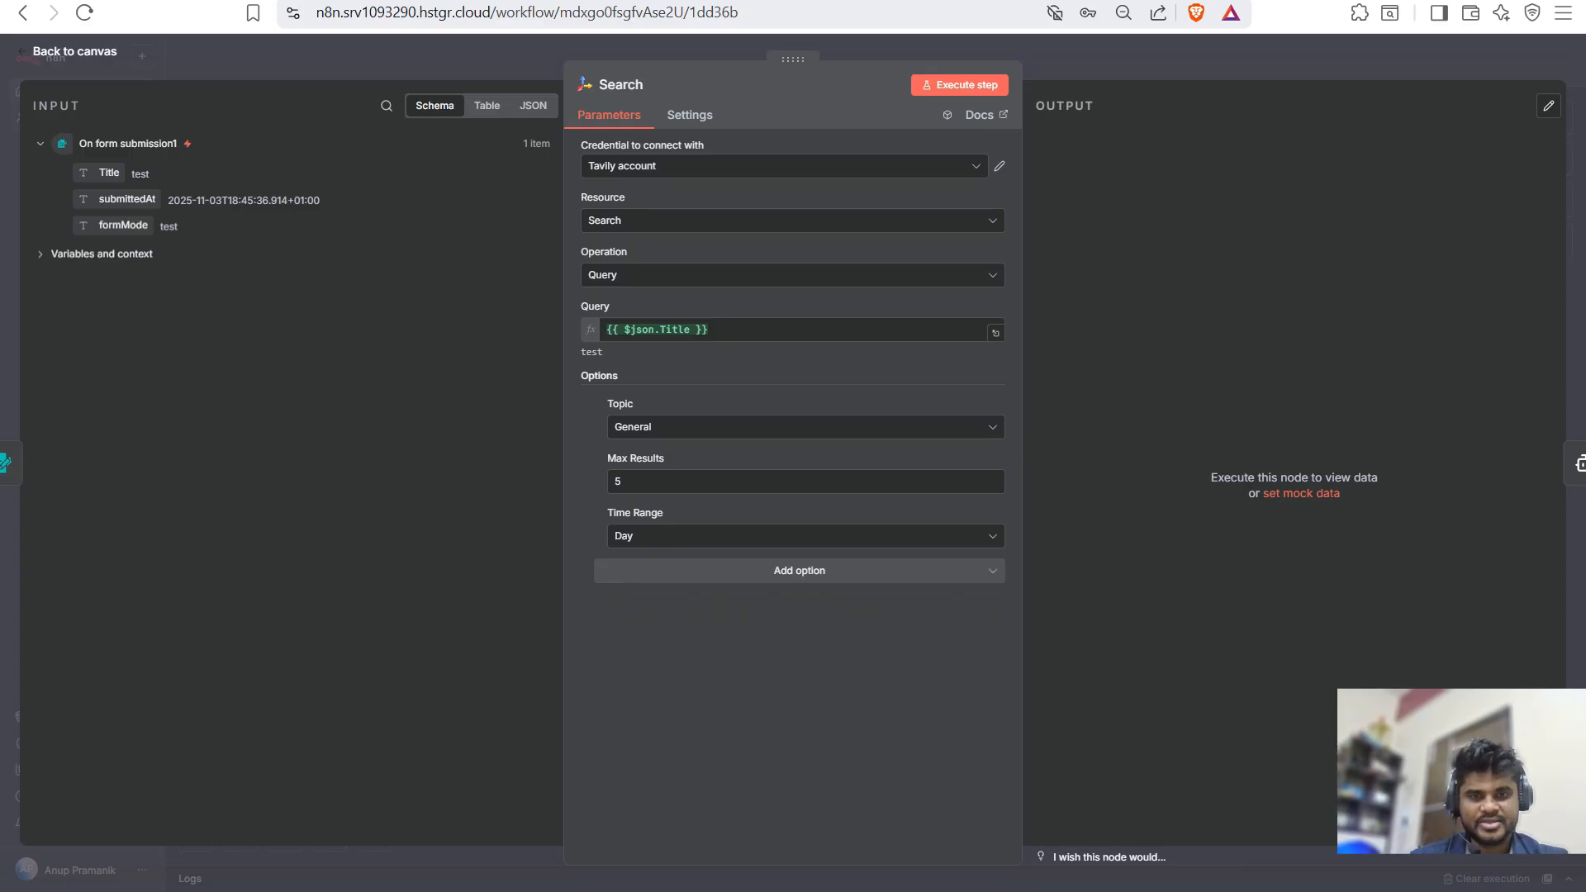
pyautogui.click(793, 535)
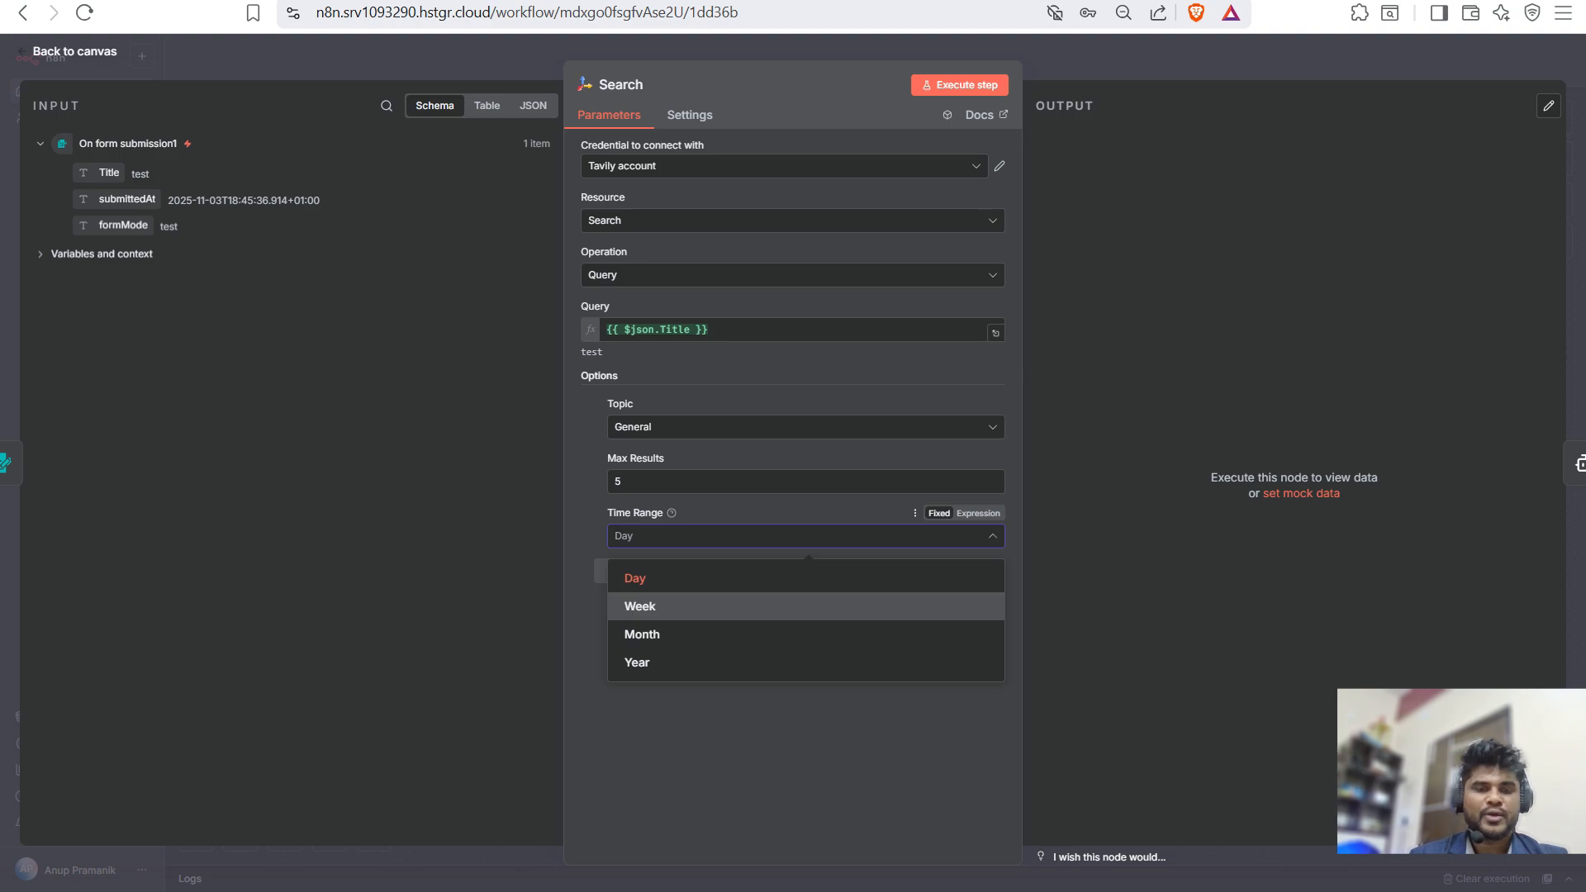
pyautogui.click(640, 606)
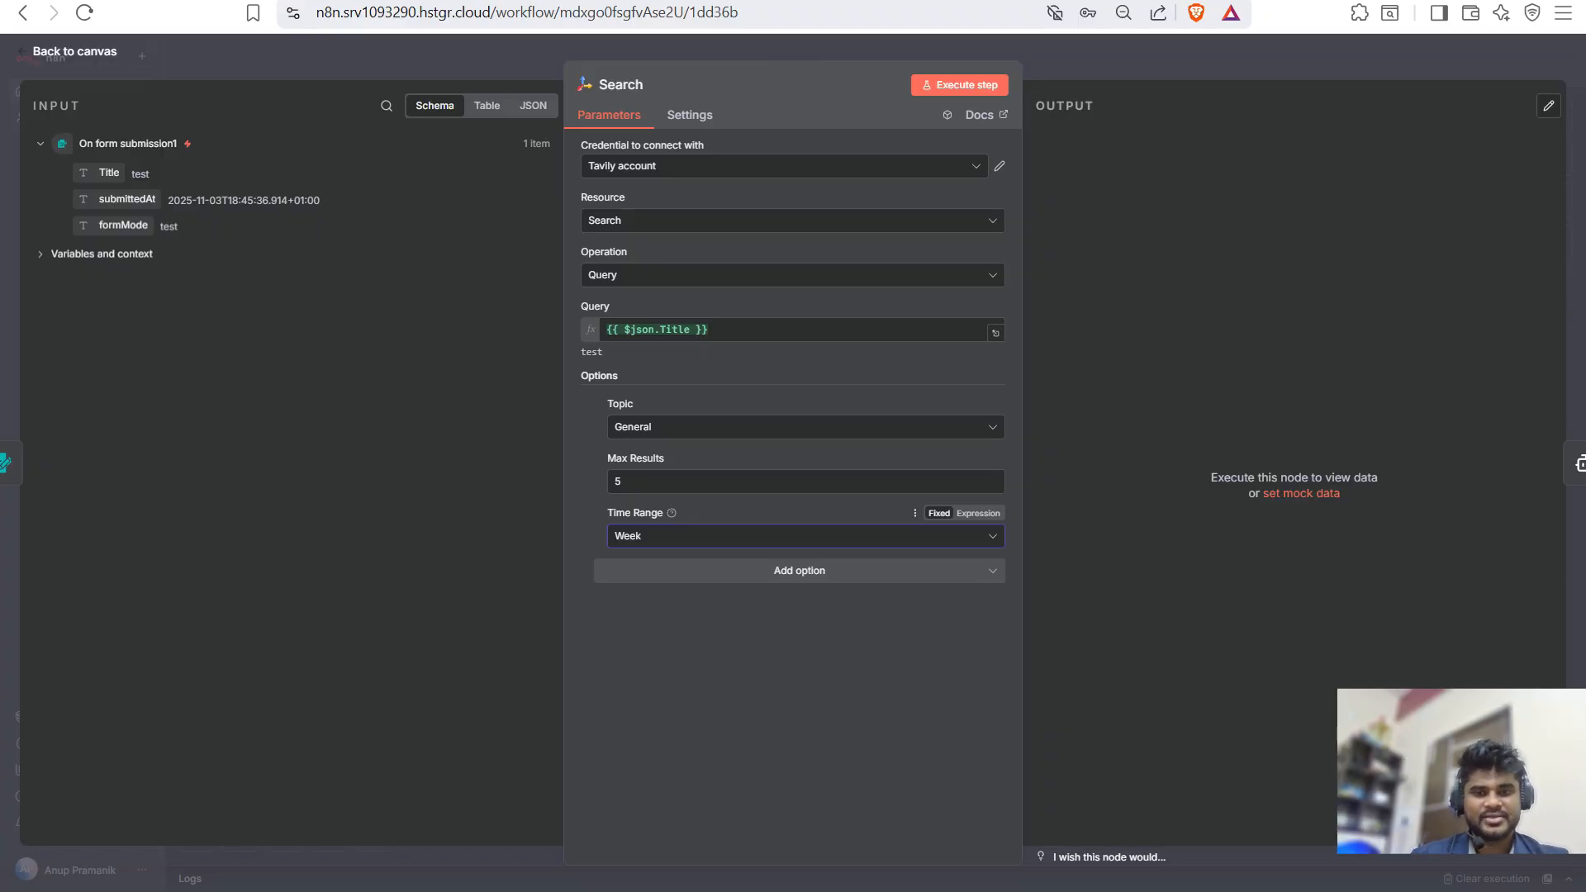
# - Set the Search node's Max Results to 3 and its Topic to News
pyautogui.moveTo(632, 481); pyautogui.dragTo(557, 482)
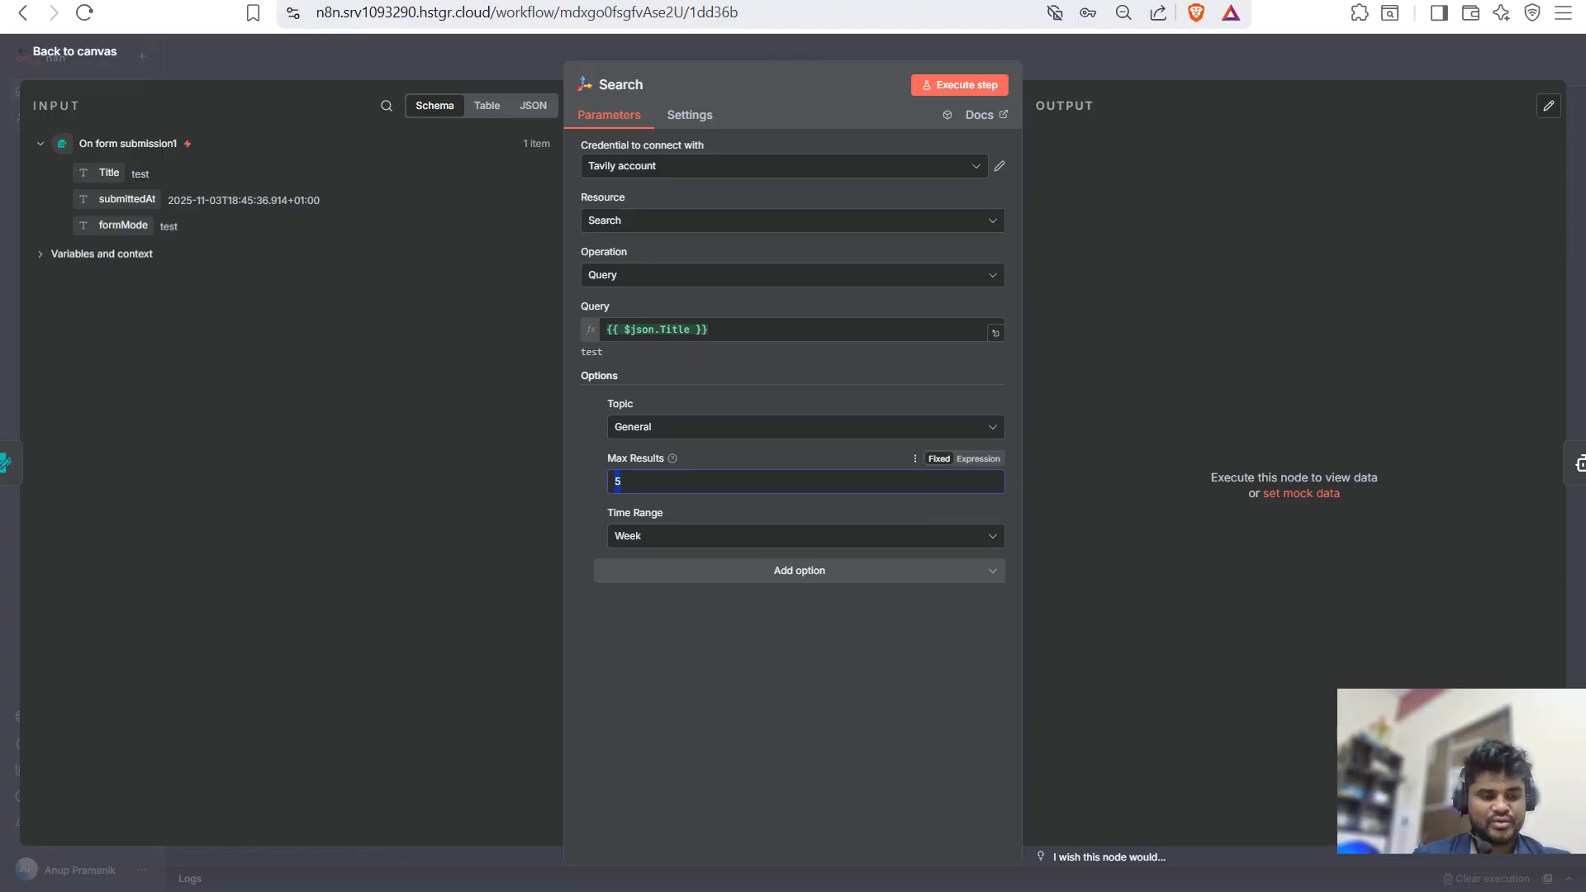
pyautogui.click(653, 481)
pyautogui.click(719, 427)
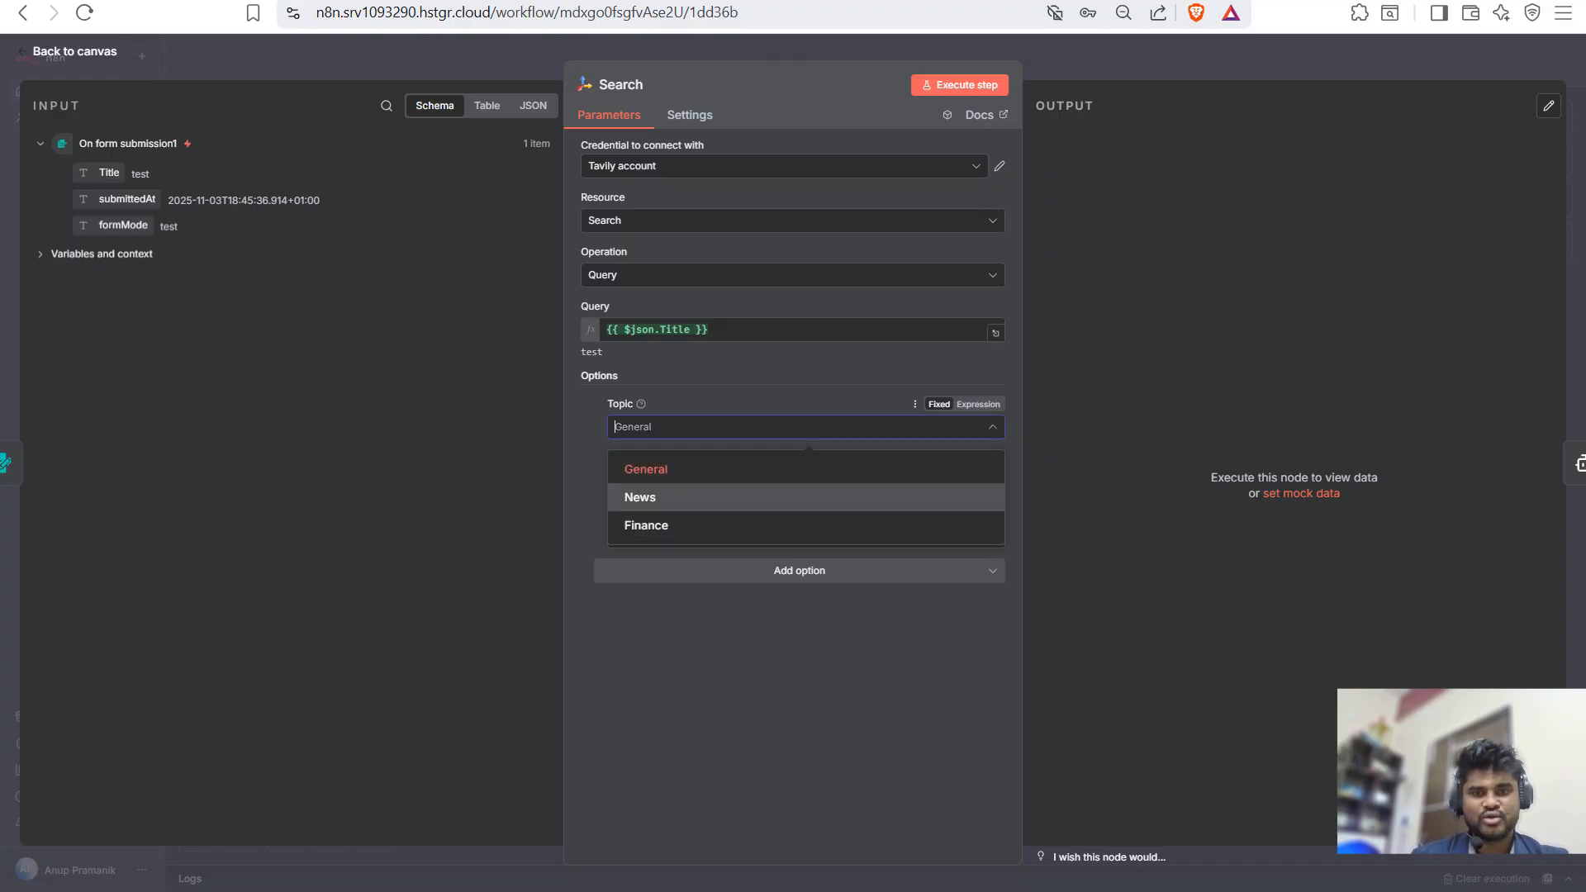
pyautogui.click(640, 496)
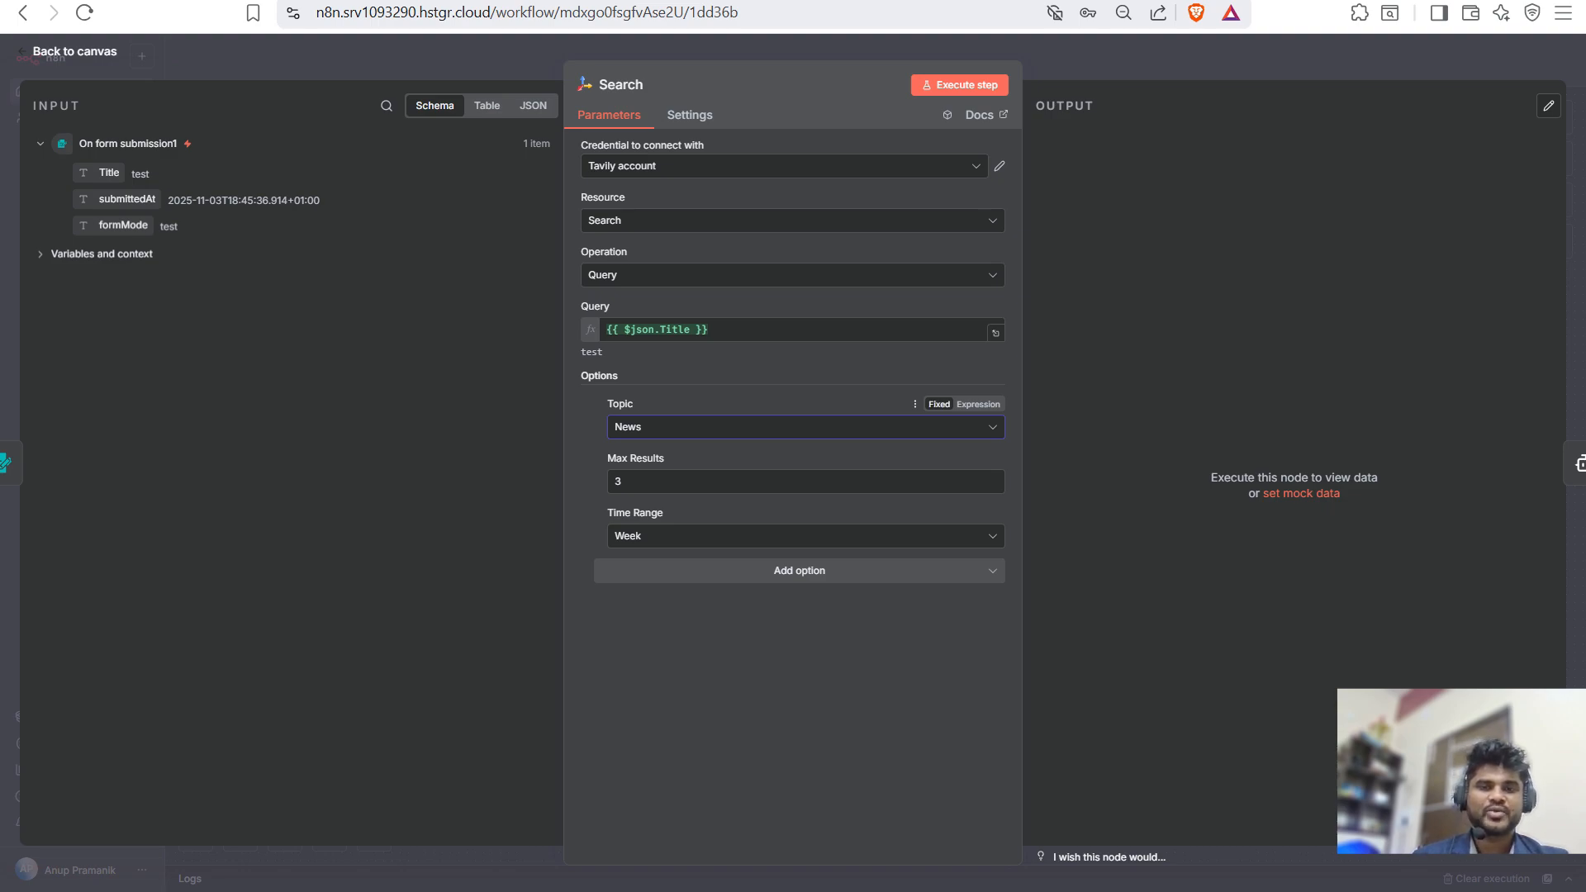
pyautogui.press('Escape')
# - Require a specific output format in the AI Agent node and set its prompt source to Define below
pyautogui.moveTo(684, 737); pyautogui.dragTo(684, 721)
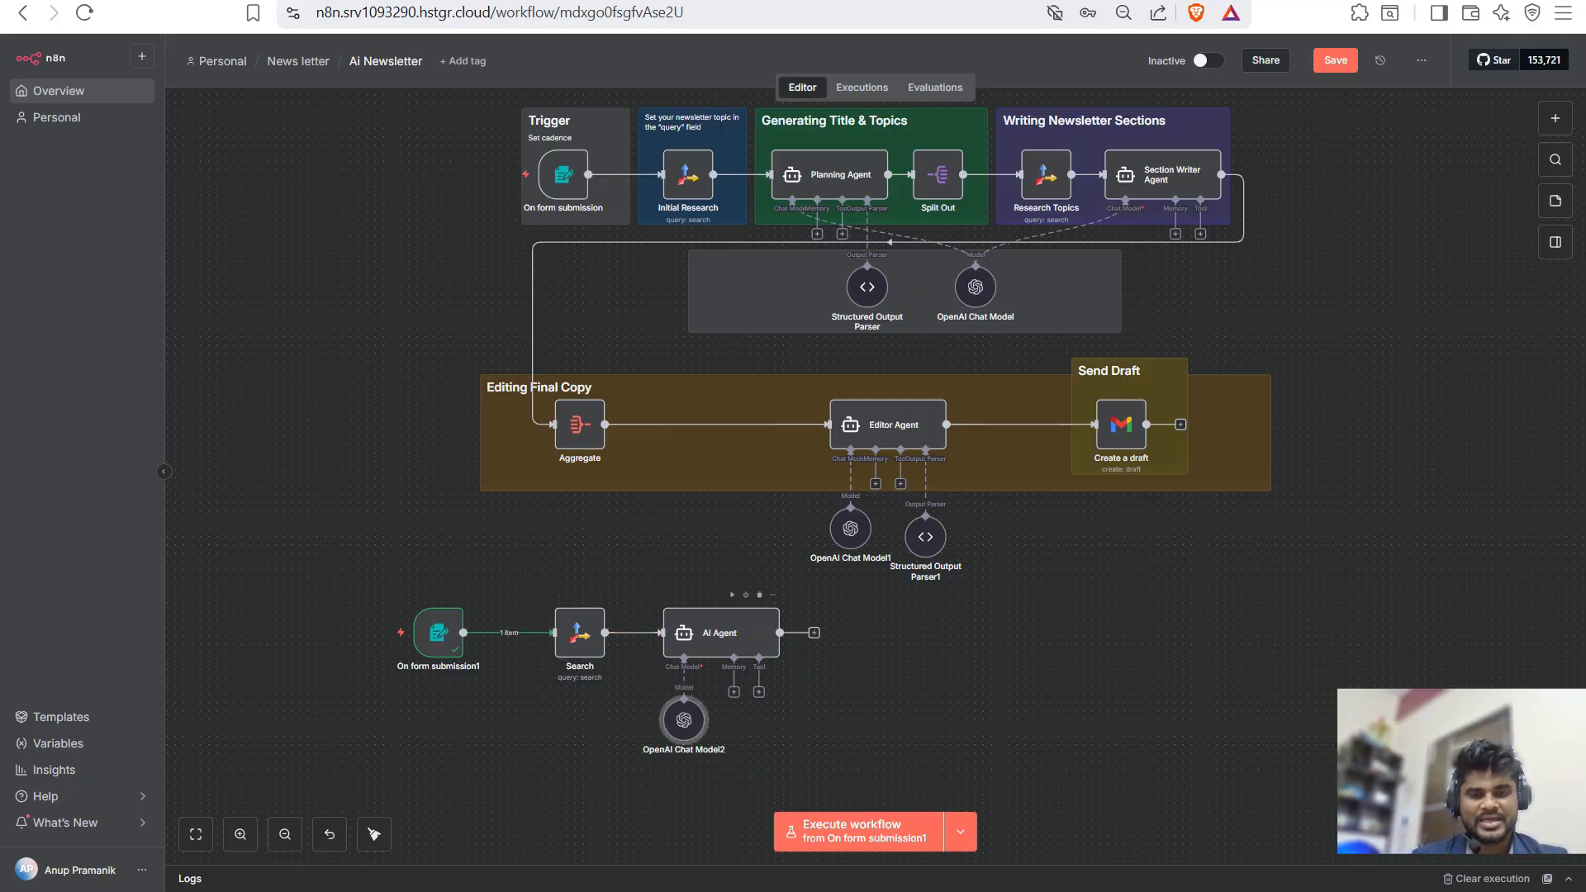
pyautogui.doubleClick(720, 633)
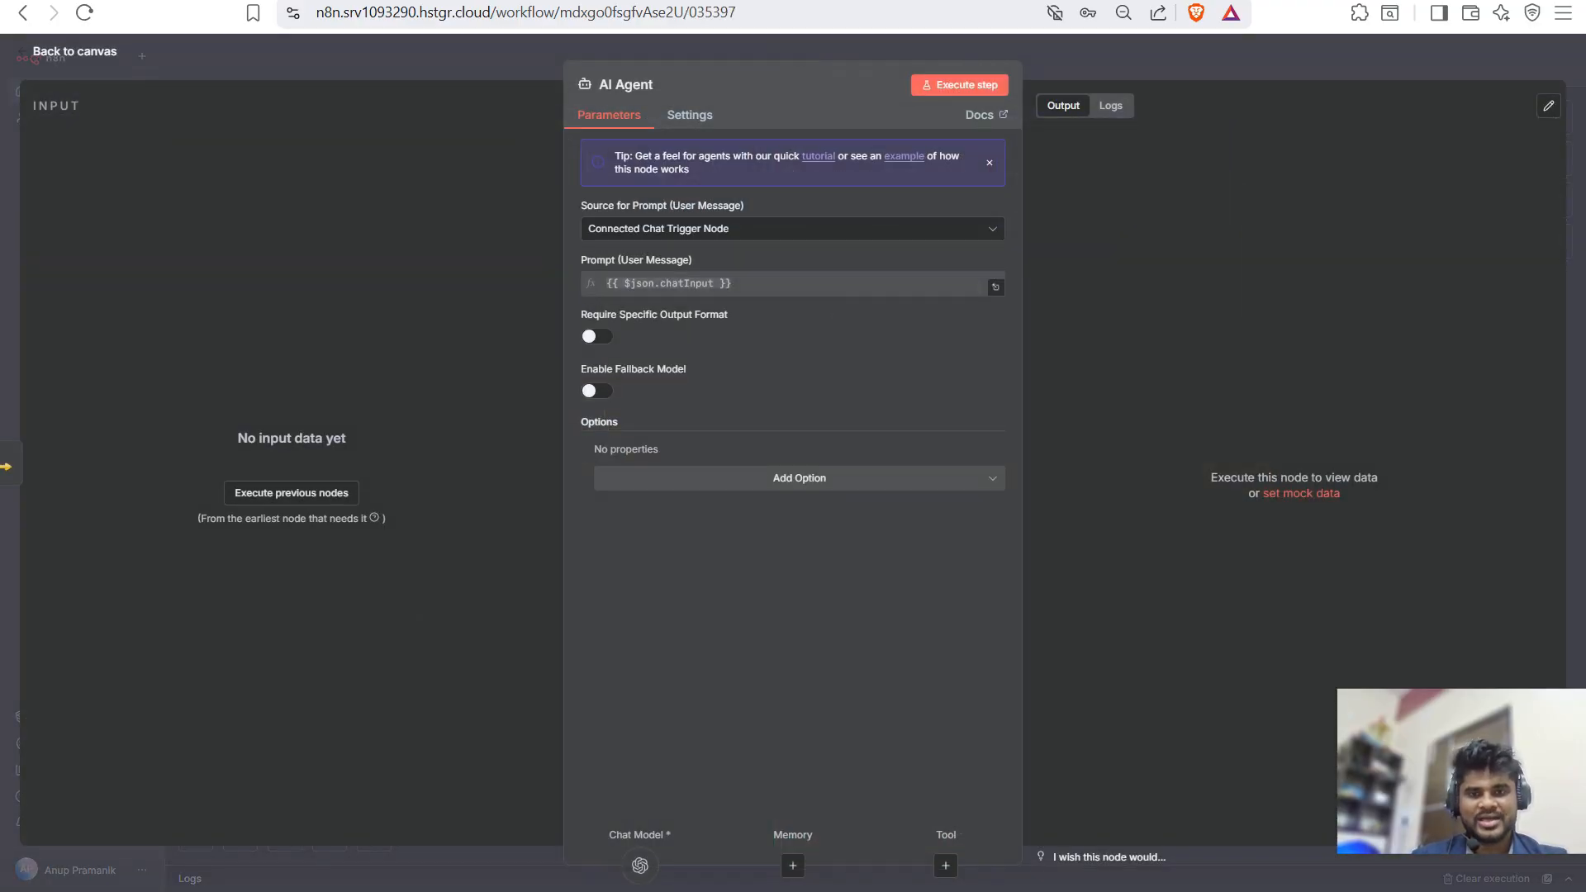
pyautogui.click(743, 229)
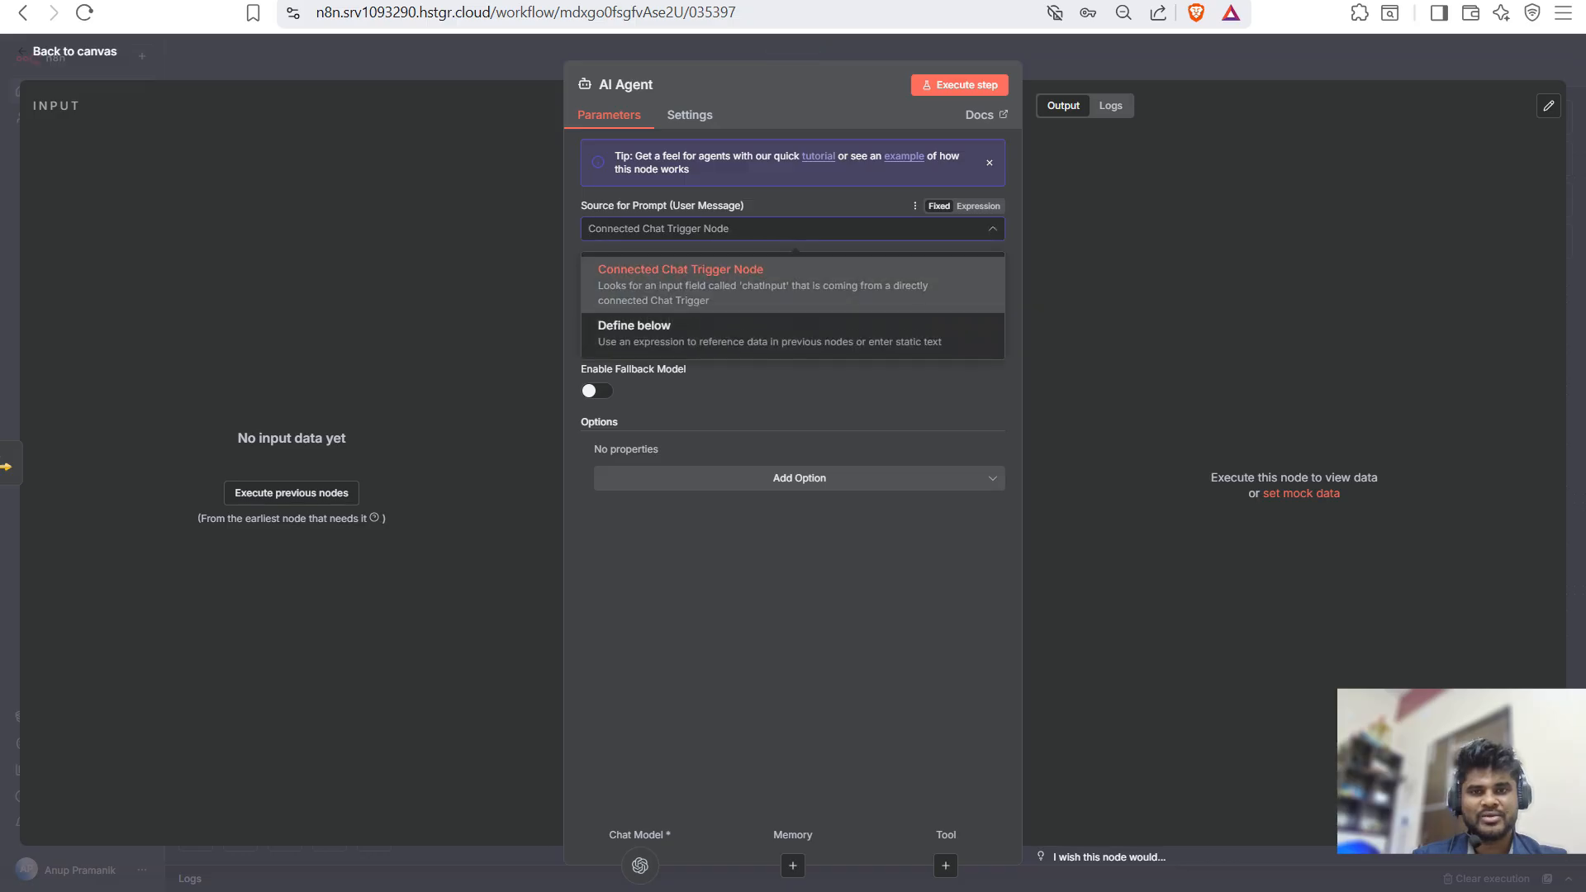
pyautogui.click(744, 562)
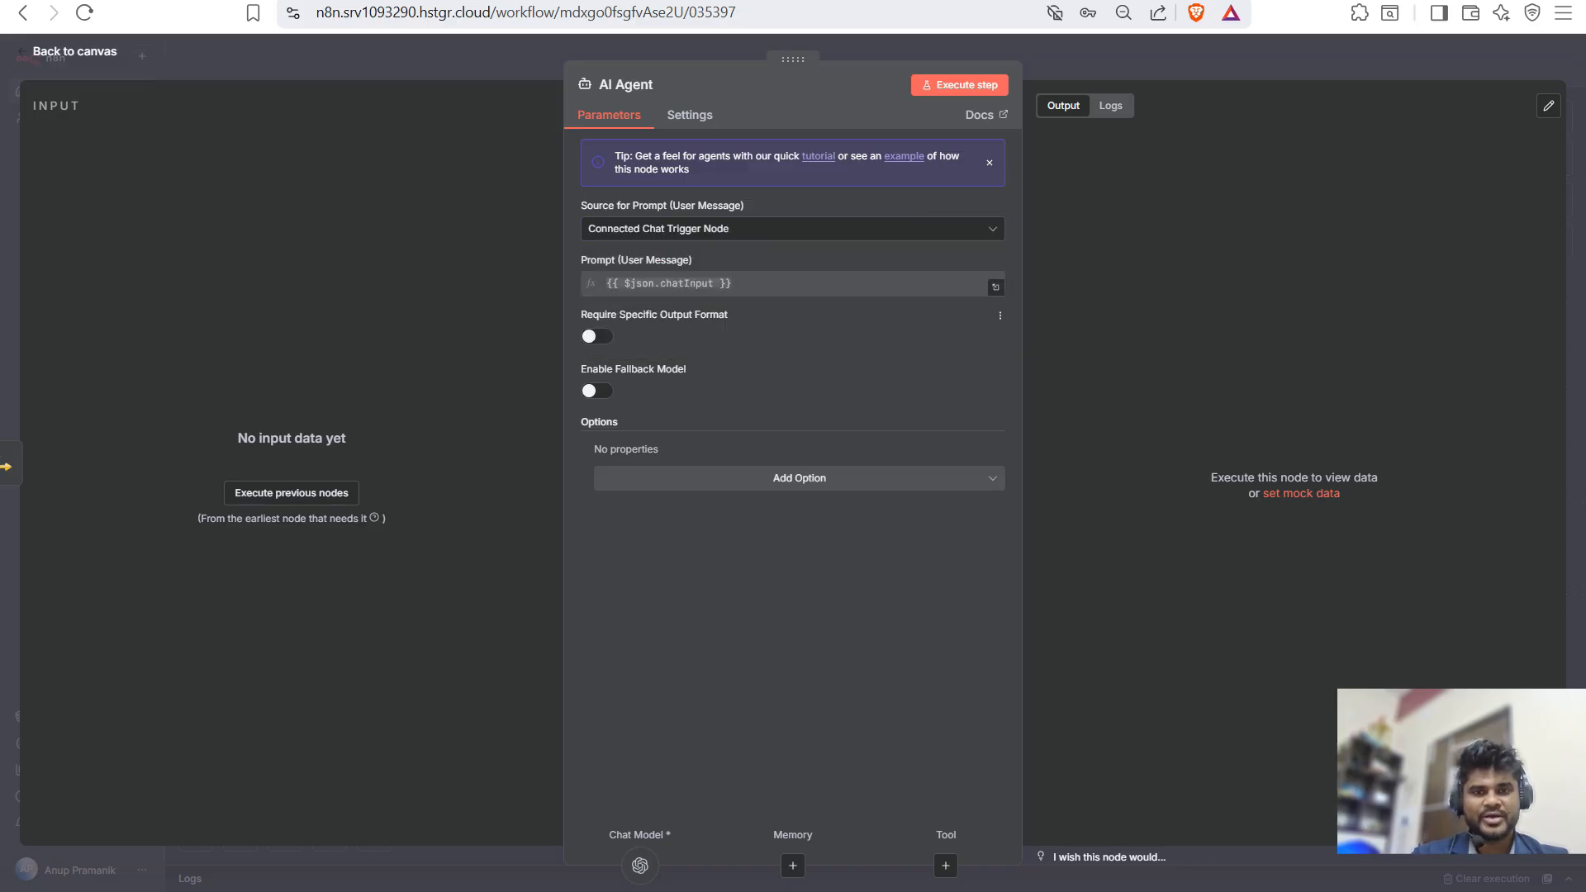
pyautogui.click(596, 336)
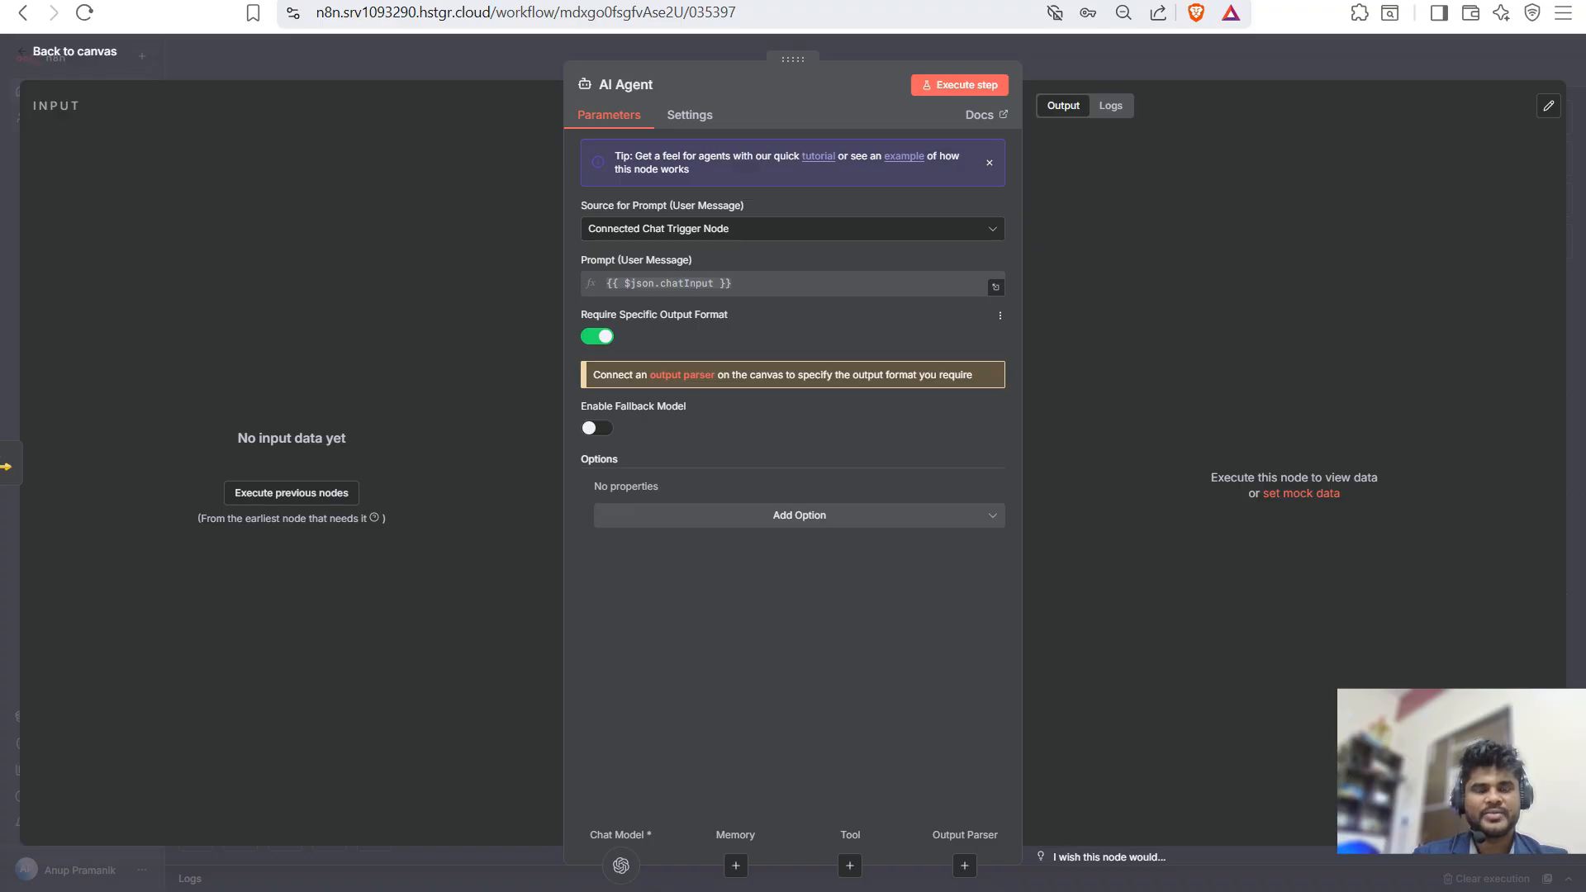
pyautogui.click(743, 229)
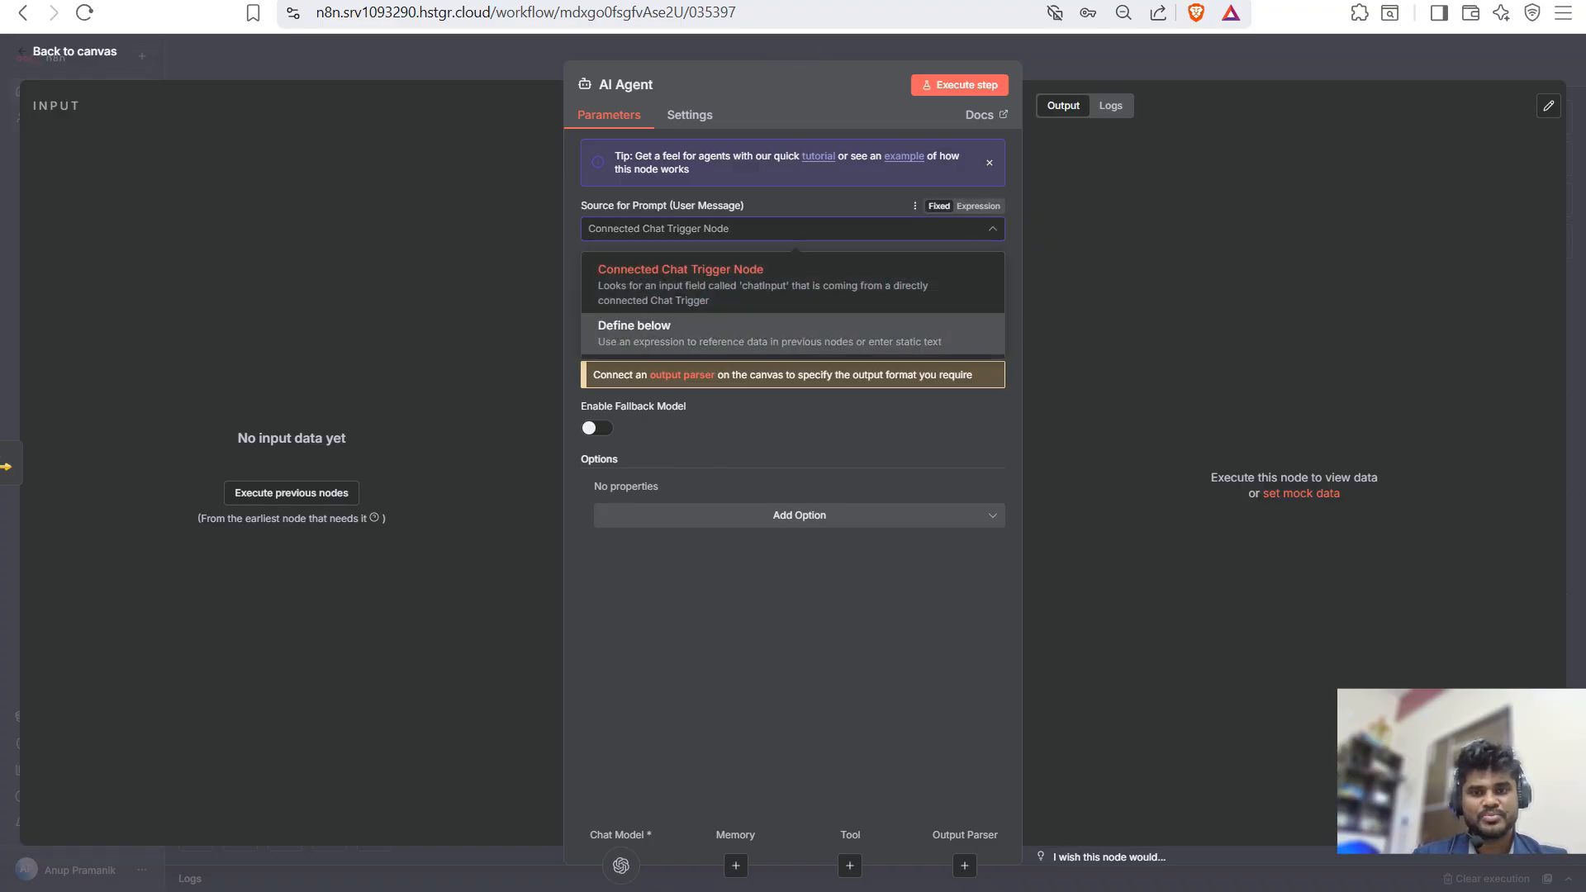
pyautogui.click(635, 331)
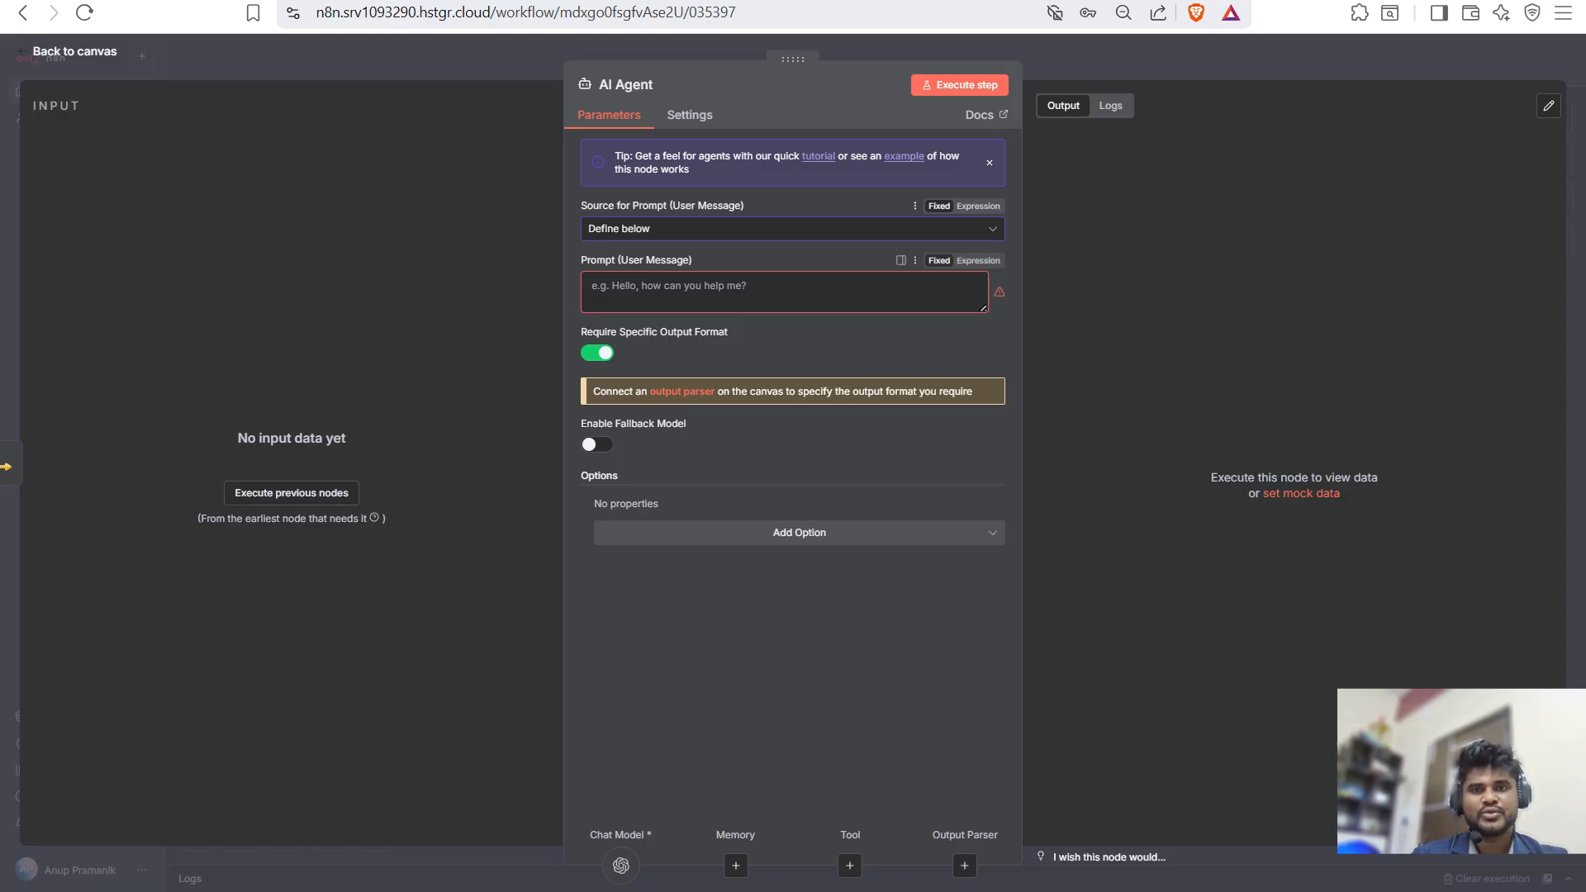
# - Copy the user-message prompt expression from the existing Planning Agent into the AI Agent's Prompt (User Message) field
pyautogui.click(702, 290)
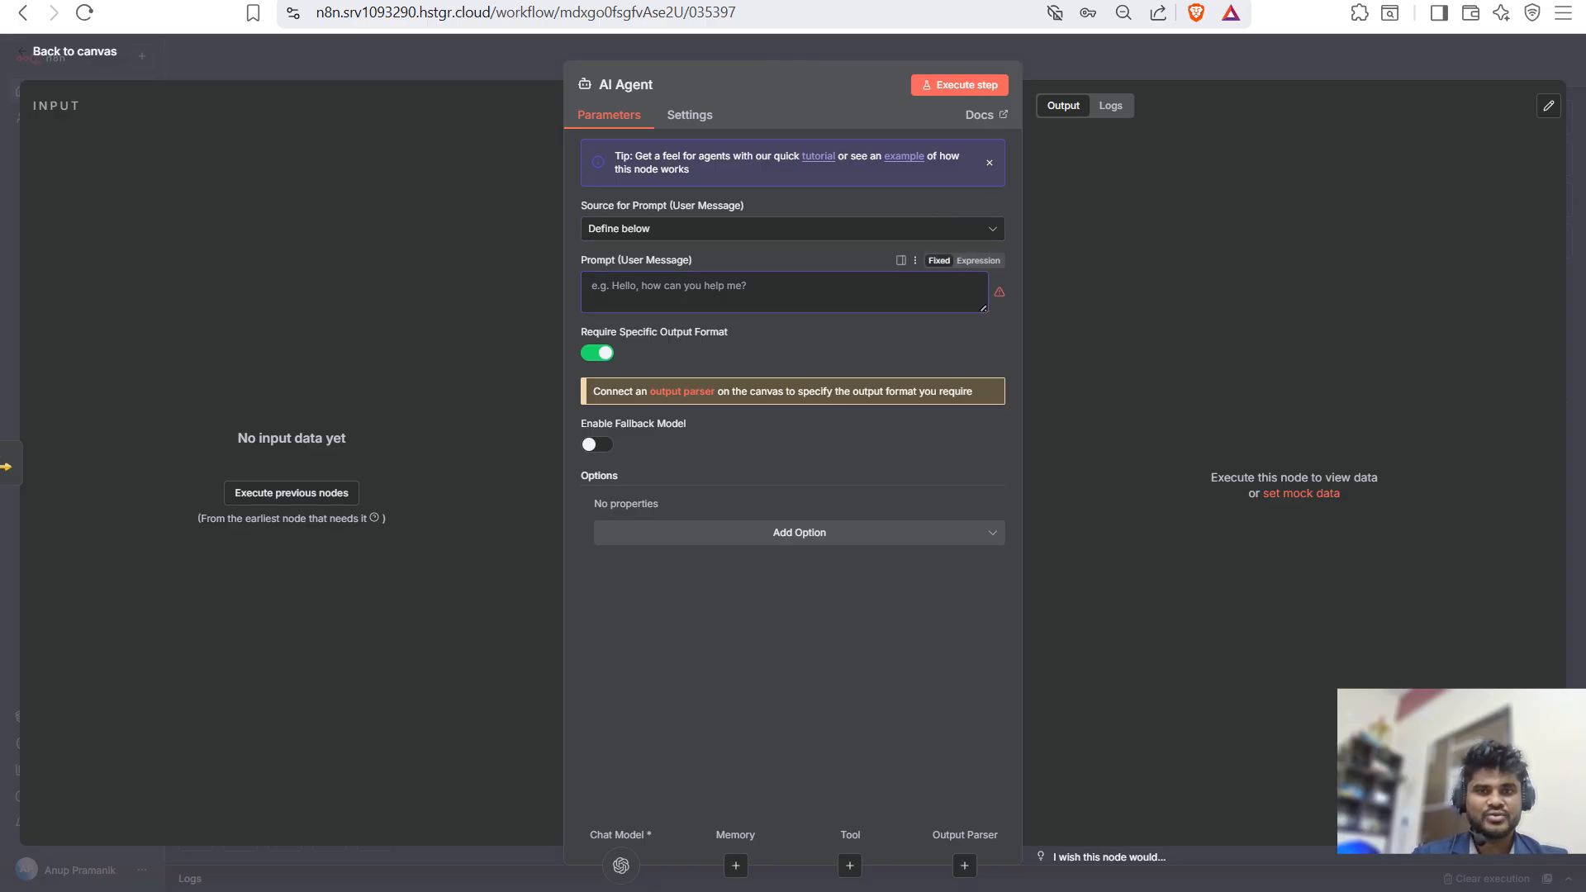
pyautogui.press('Escape')
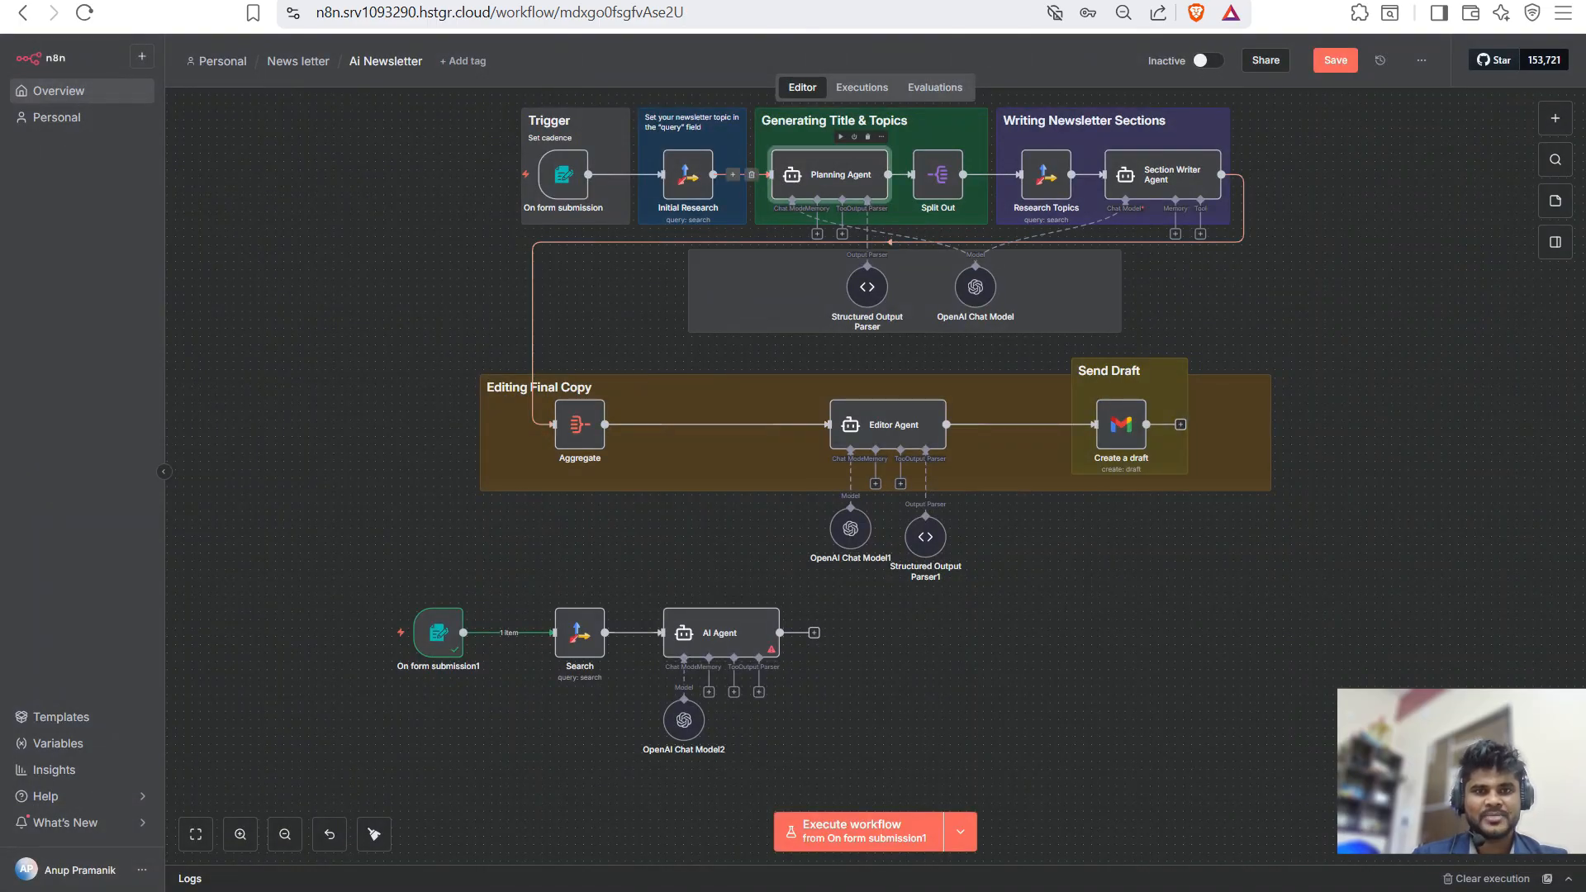
pyautogui.doubleClick(833, 176)
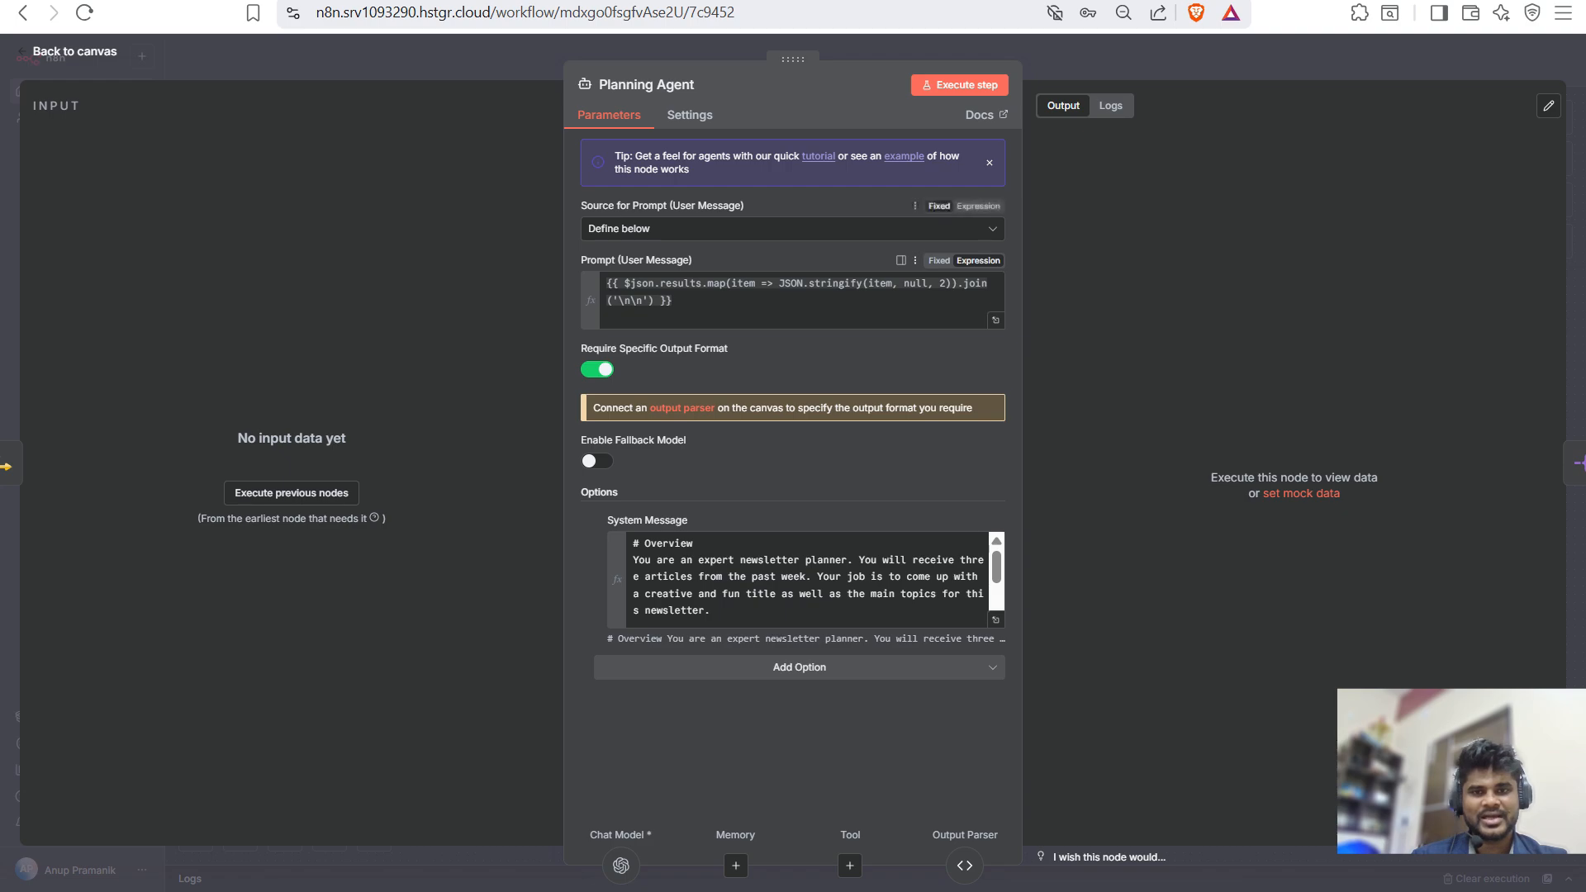
pyautogui.tripleClick(777, 285)
pyautogui.hotkey('ctrl', 'c')
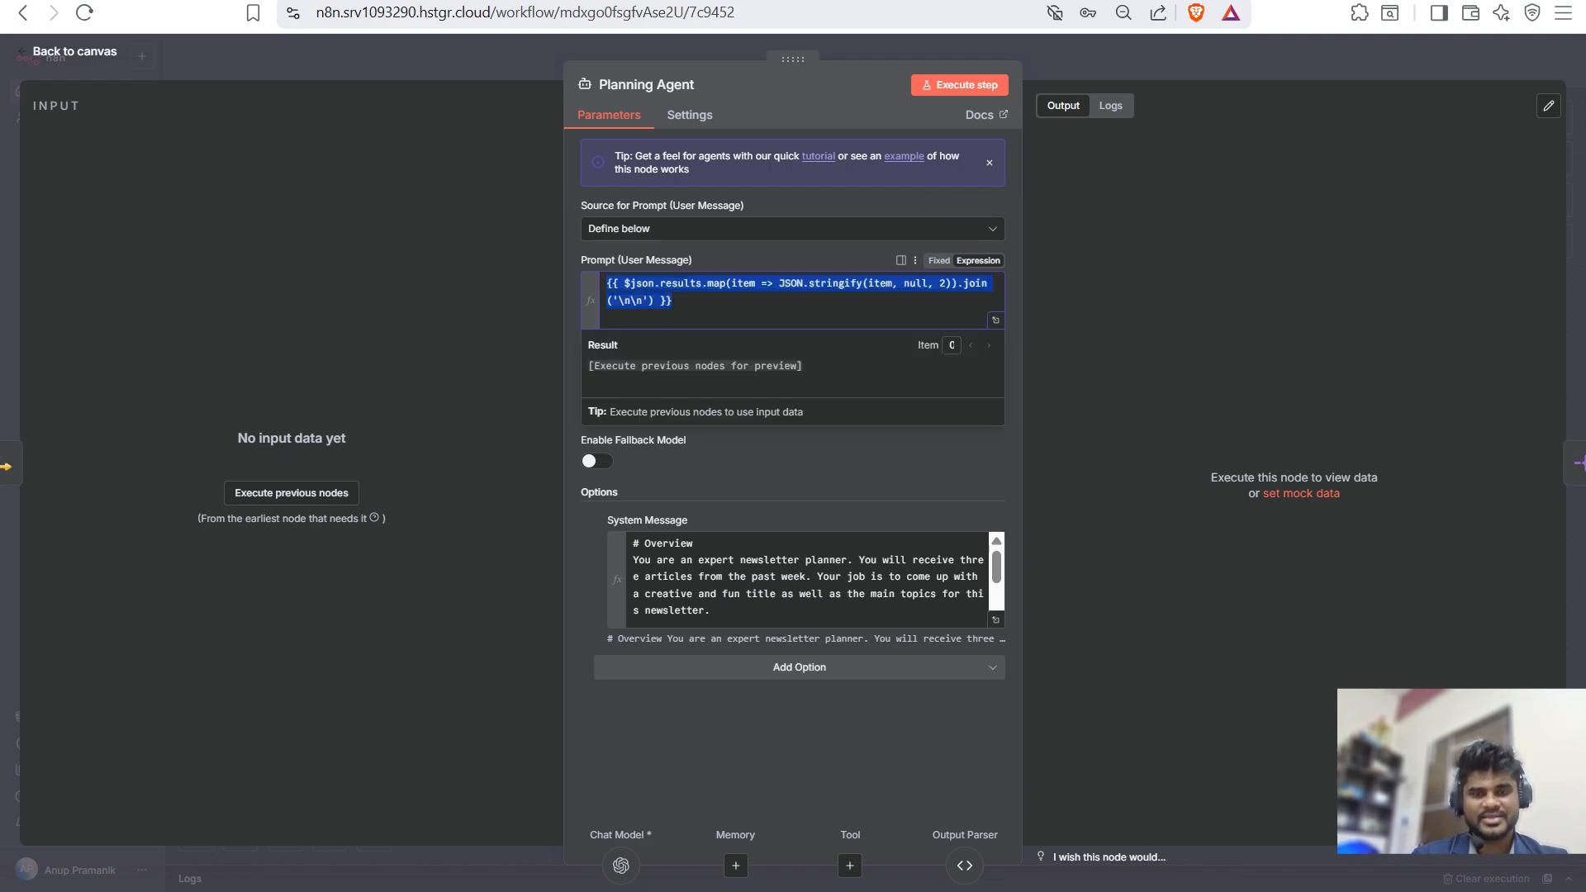
pyautogui.press('Escape')
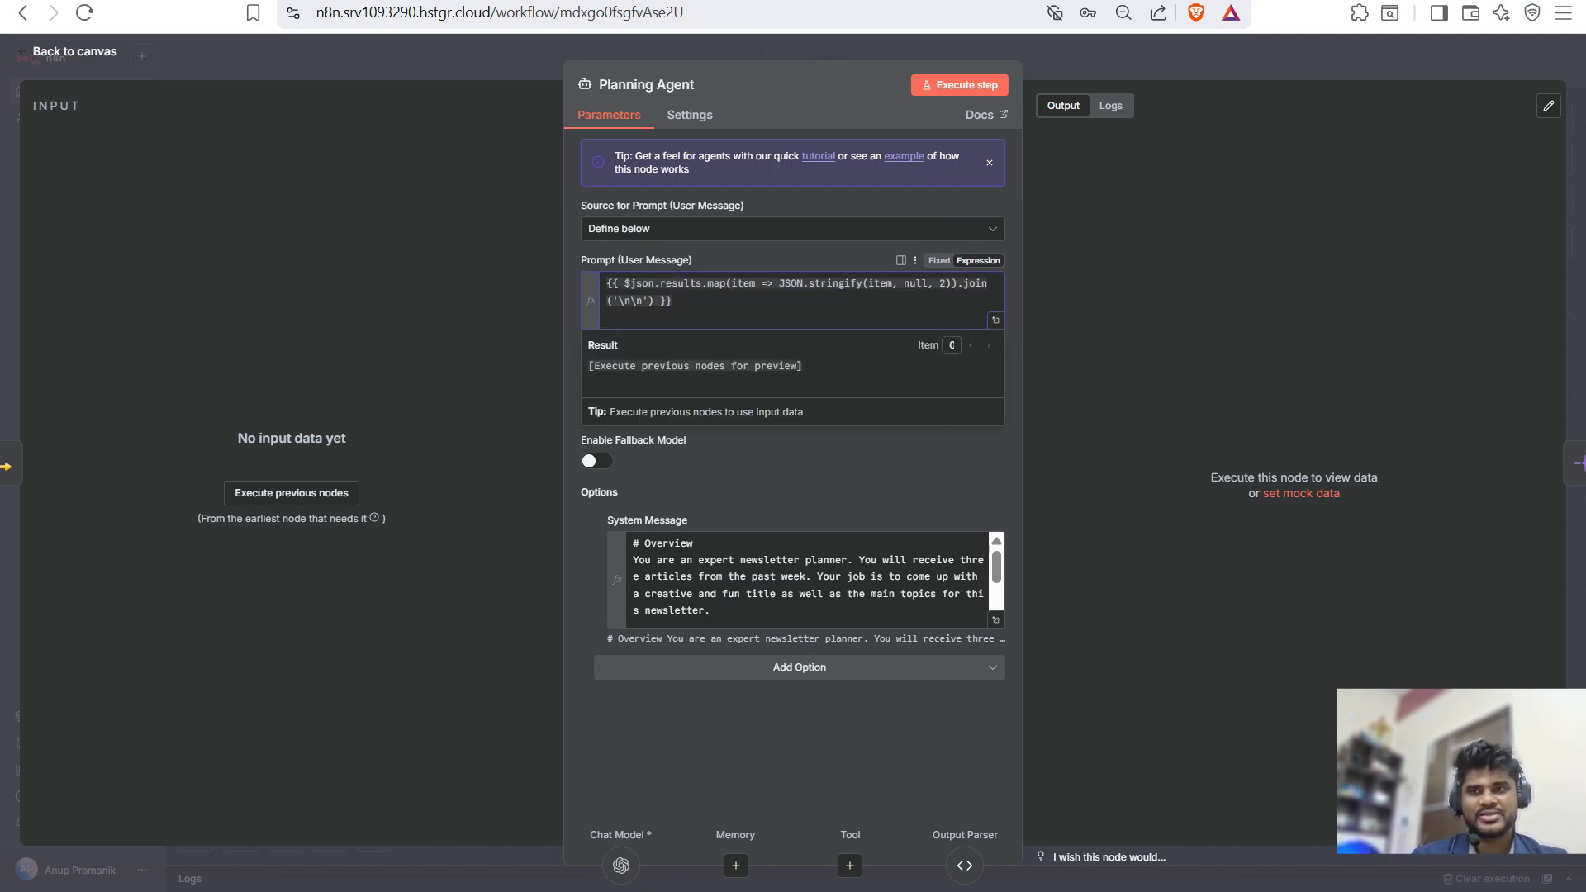
pyautogui.doubleClick(579, 633)
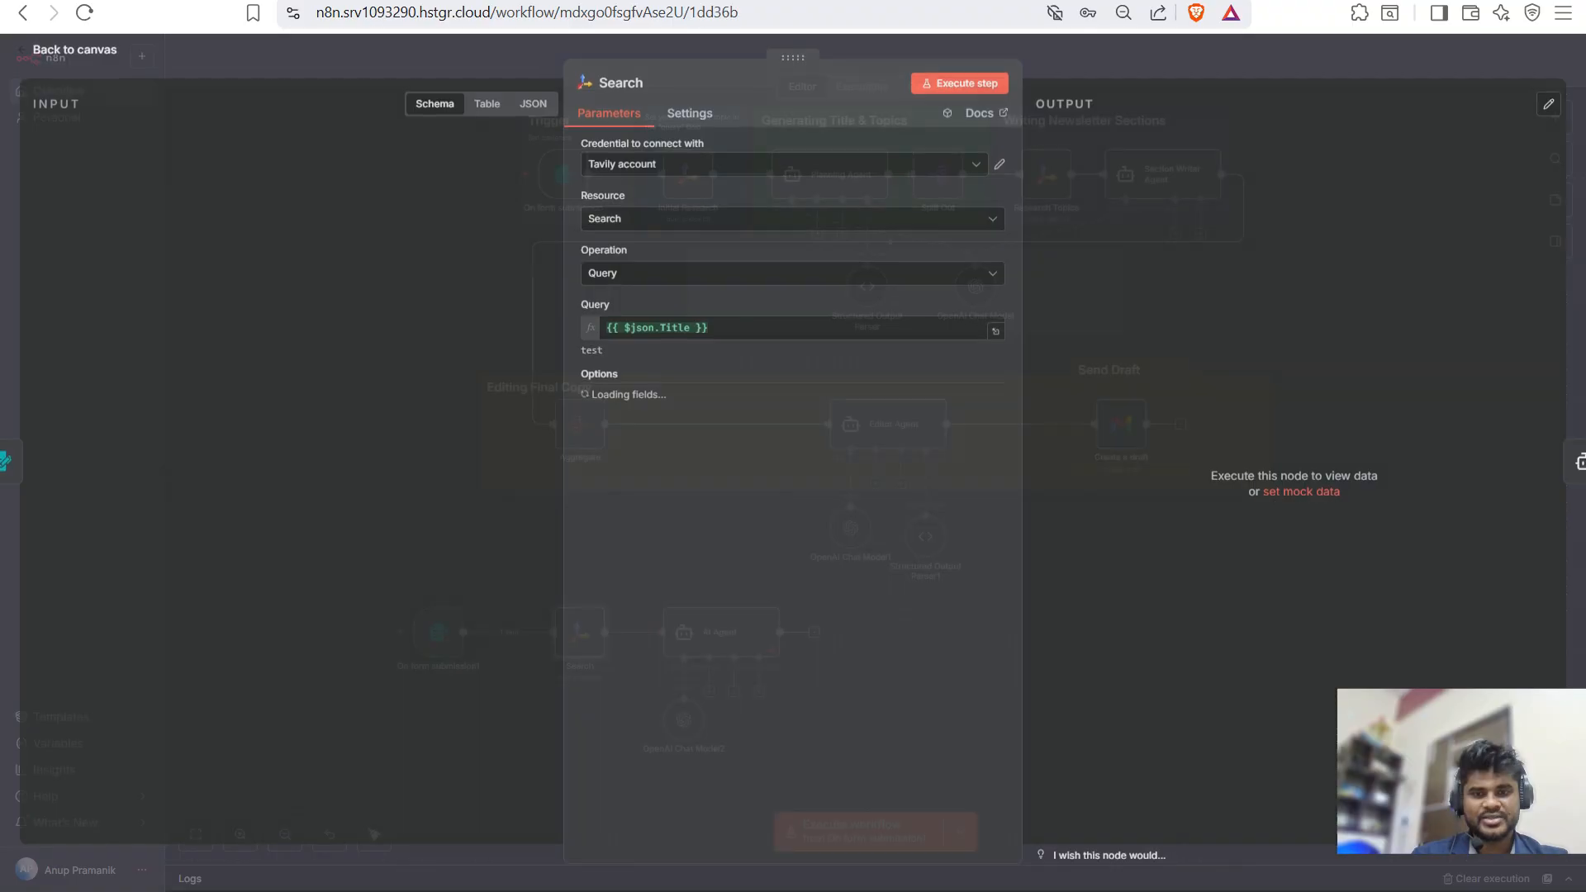
pyautogui.press('Escape')
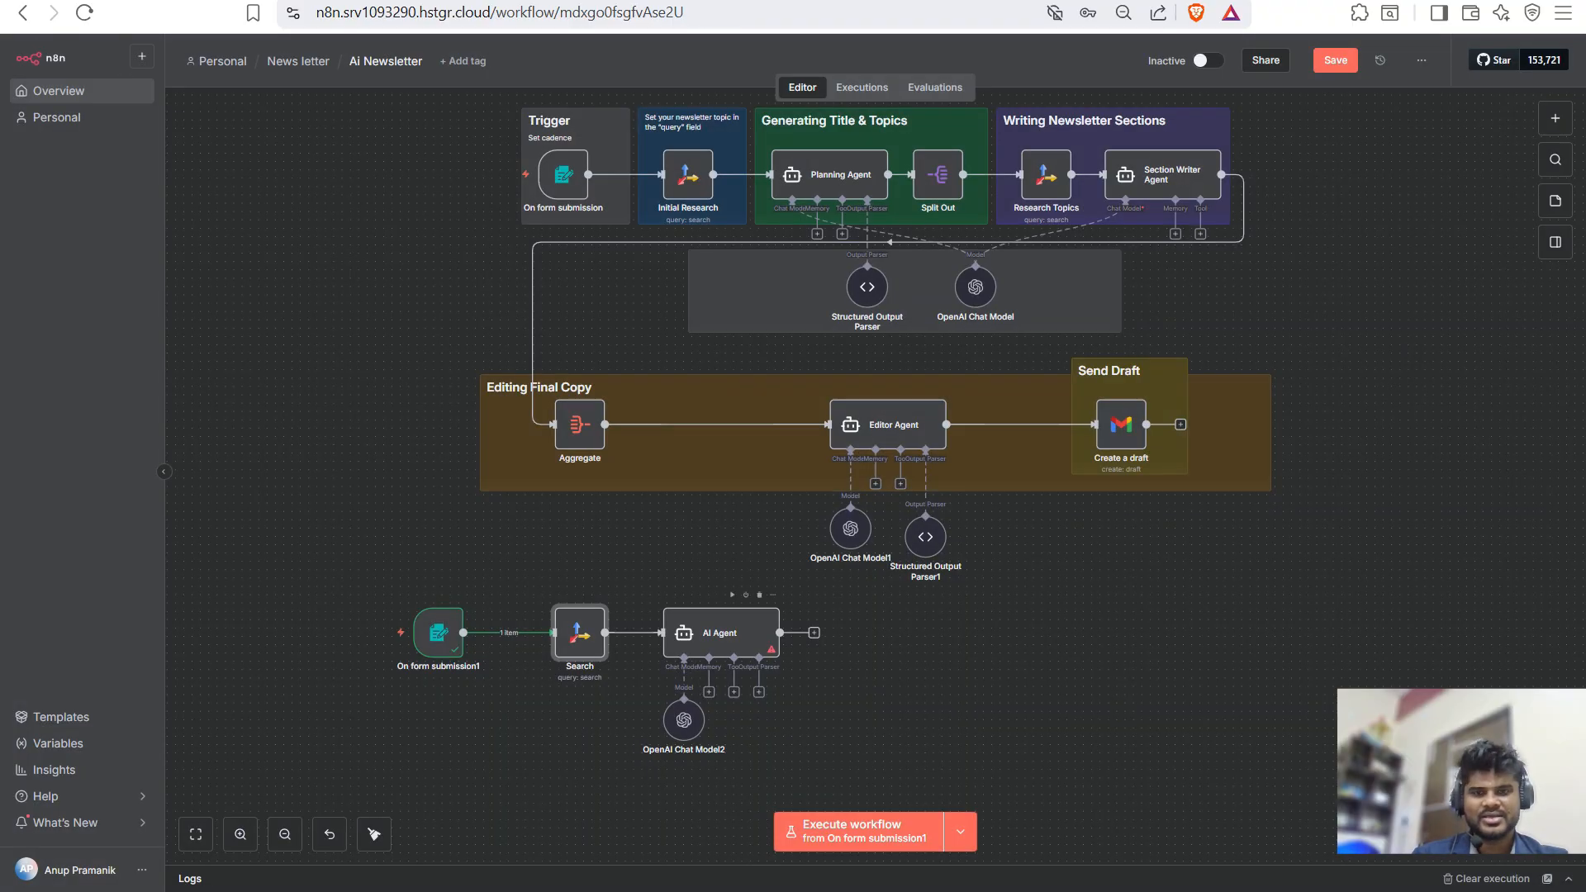
pyautogui.doubleClick(721, 632)
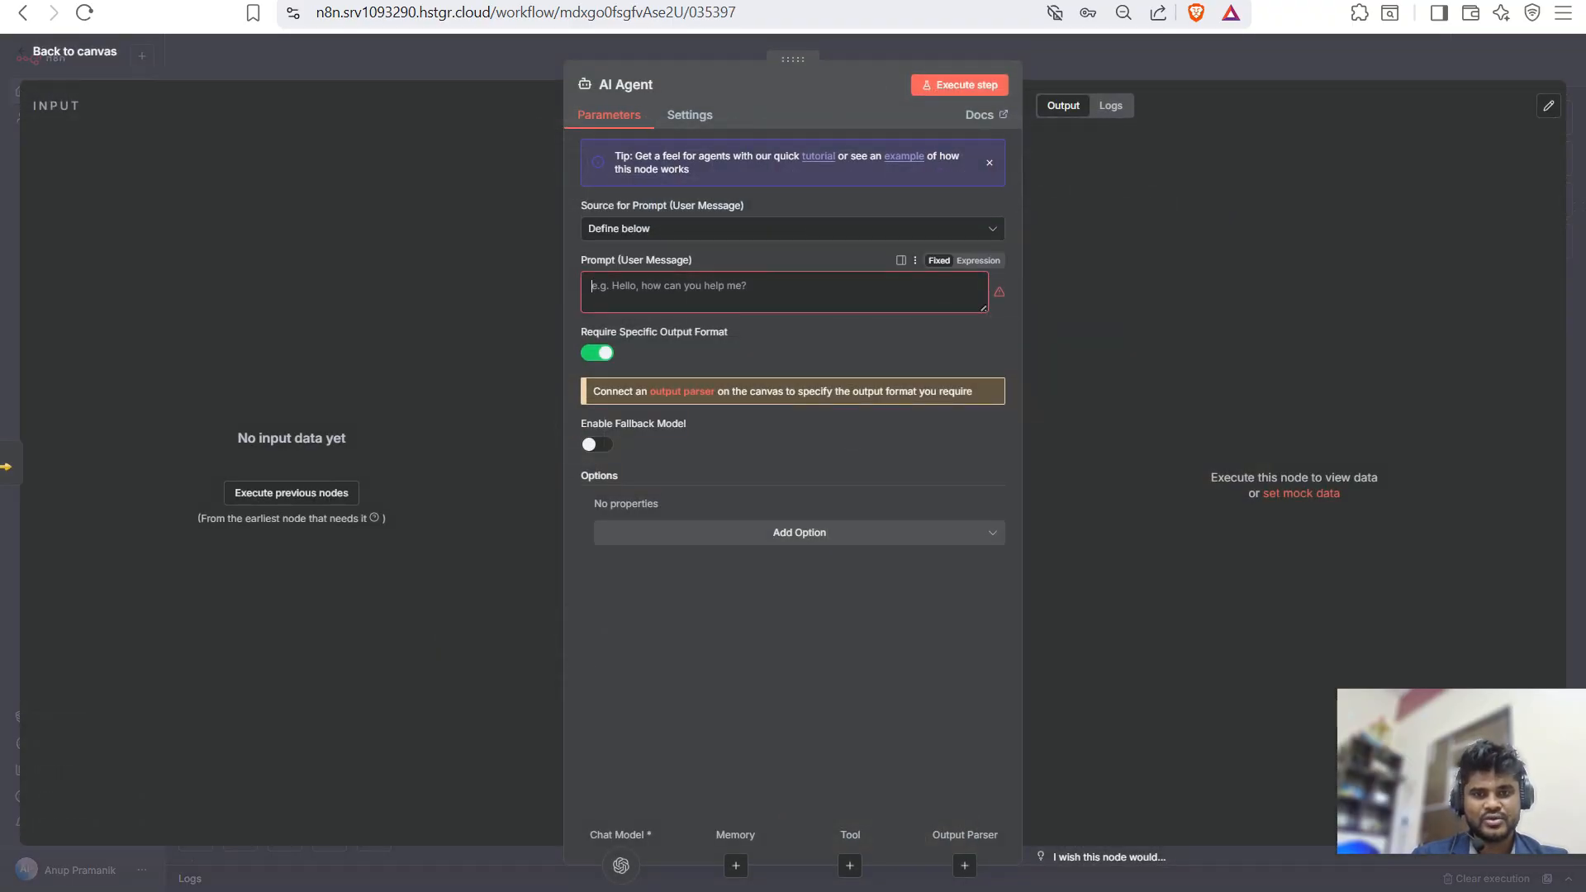
pyautogui.hotkey('ctrl', 'v')
# - Add a System Message option to the AI Agent and fill it with the system message copied from the existing Planning Agent
pyautogui.click(798, 531)
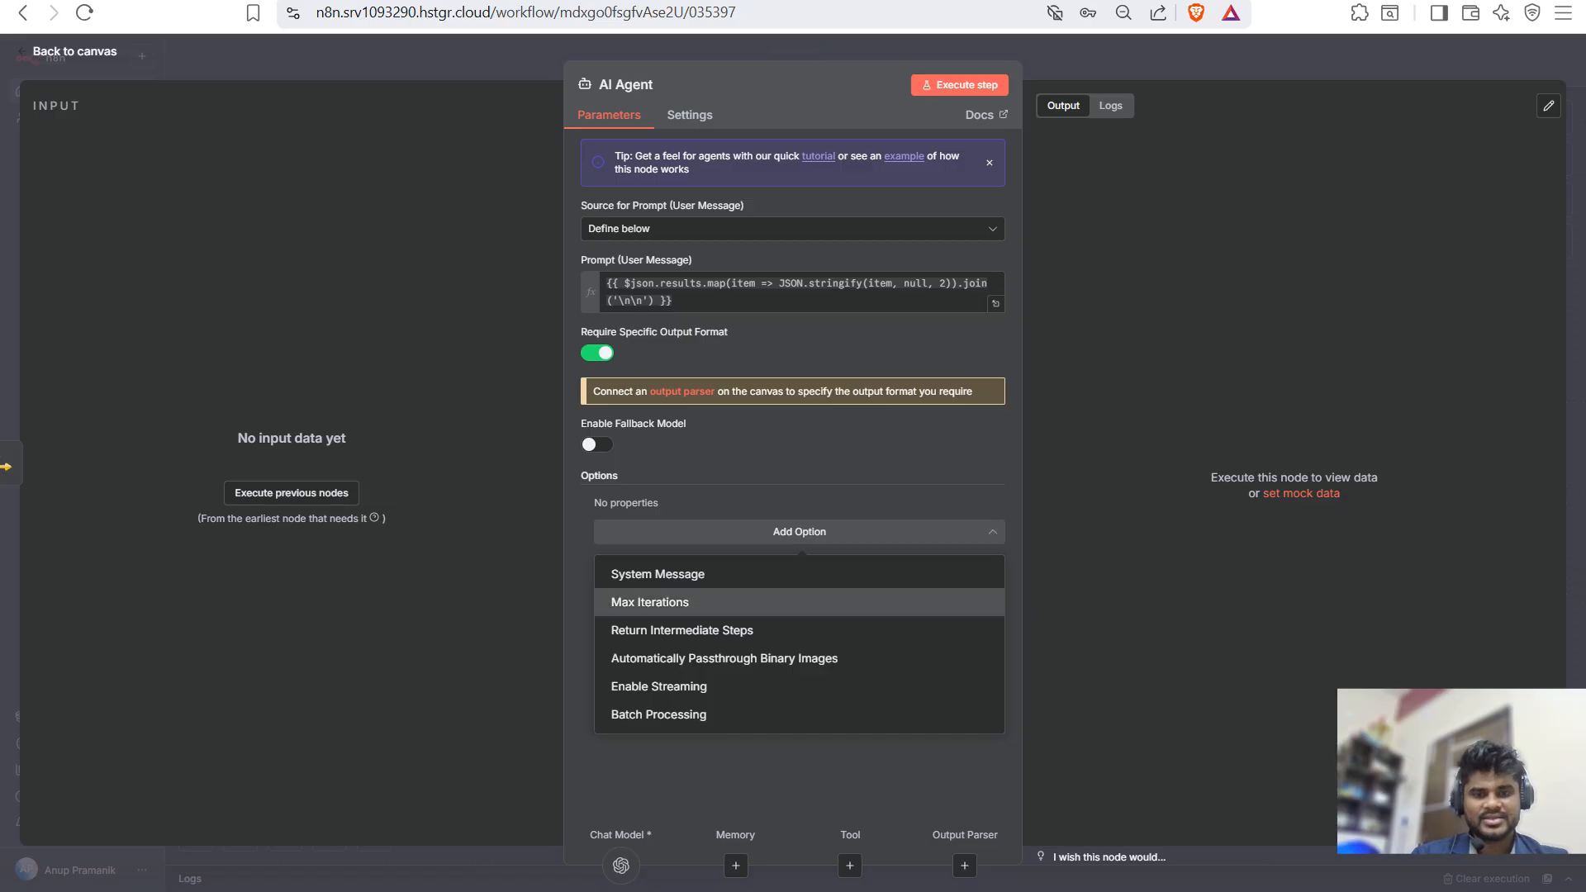
pyautogui.click(657, 570)
pyautogui.press('Escape')
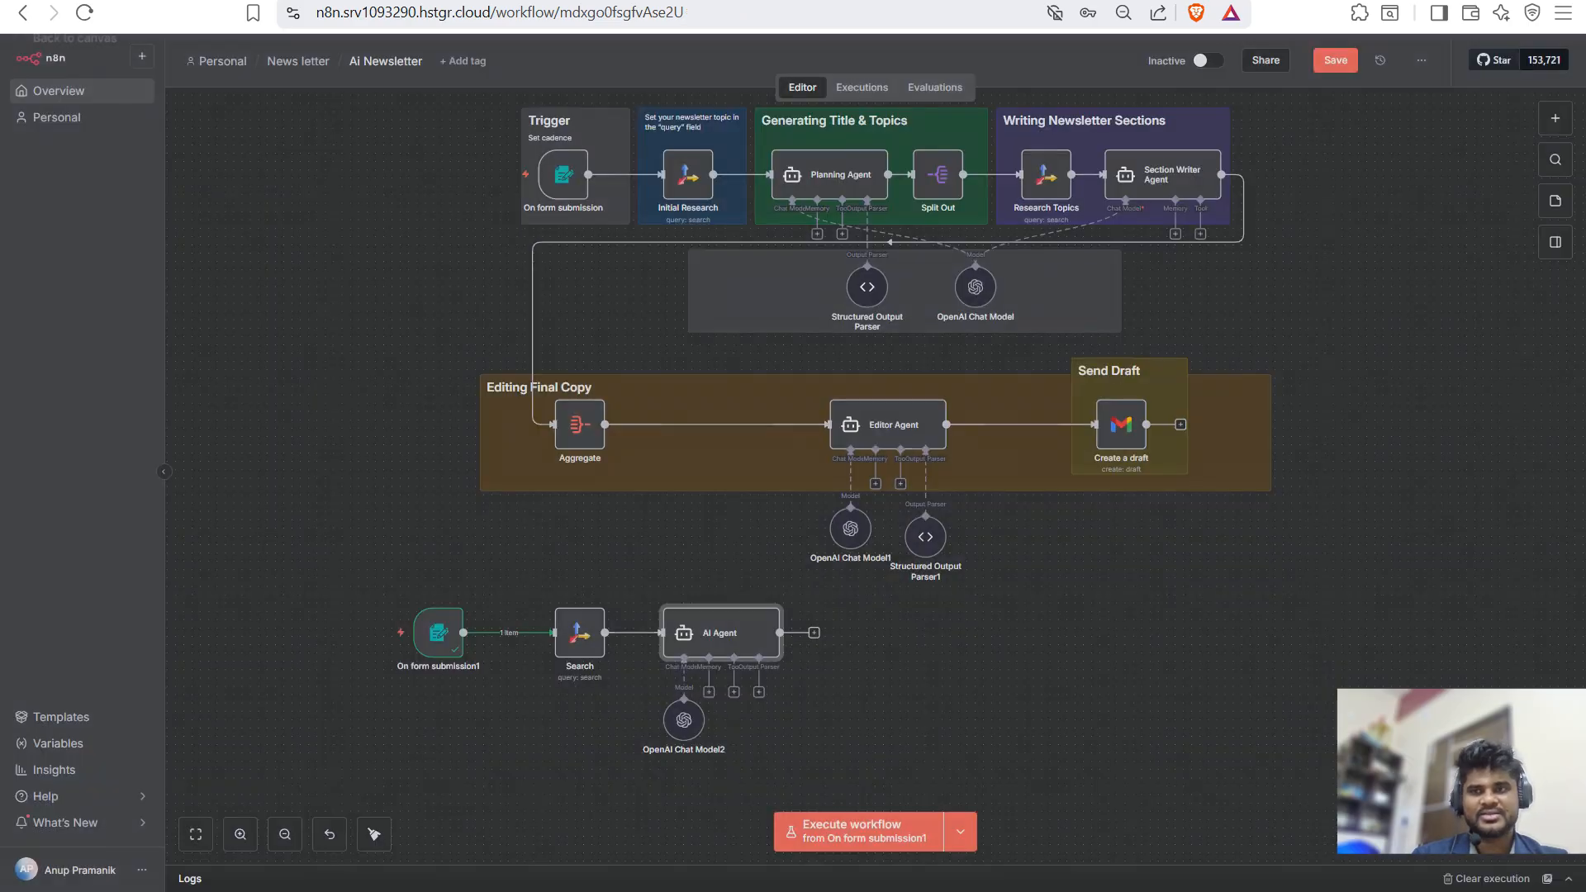
pyautogui.doubleClick(830, 175)
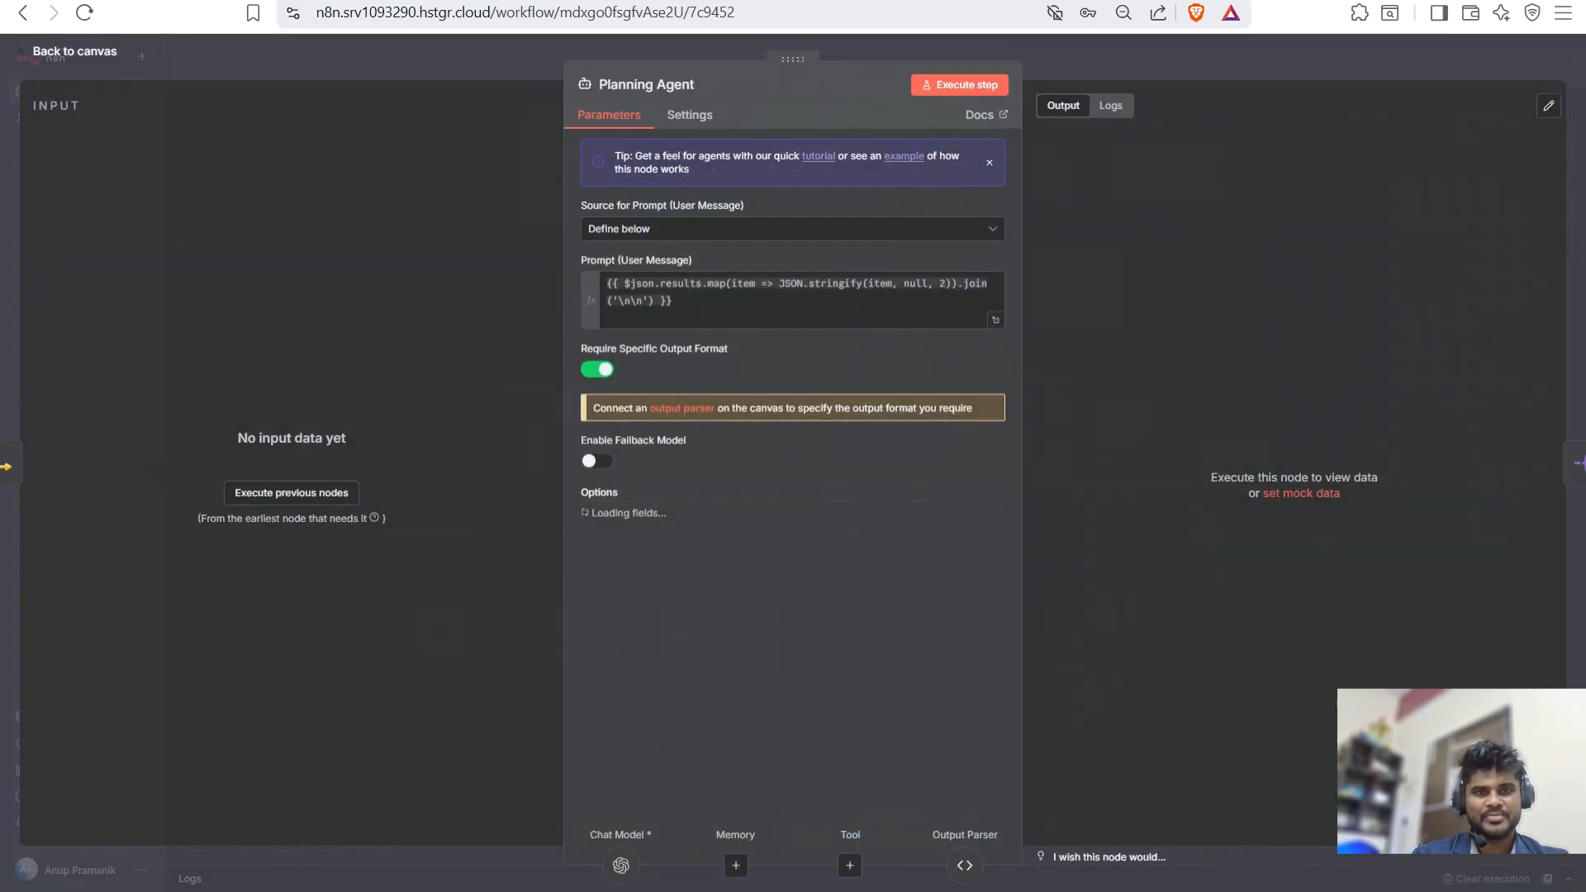
pyautogui.click(995, 620)
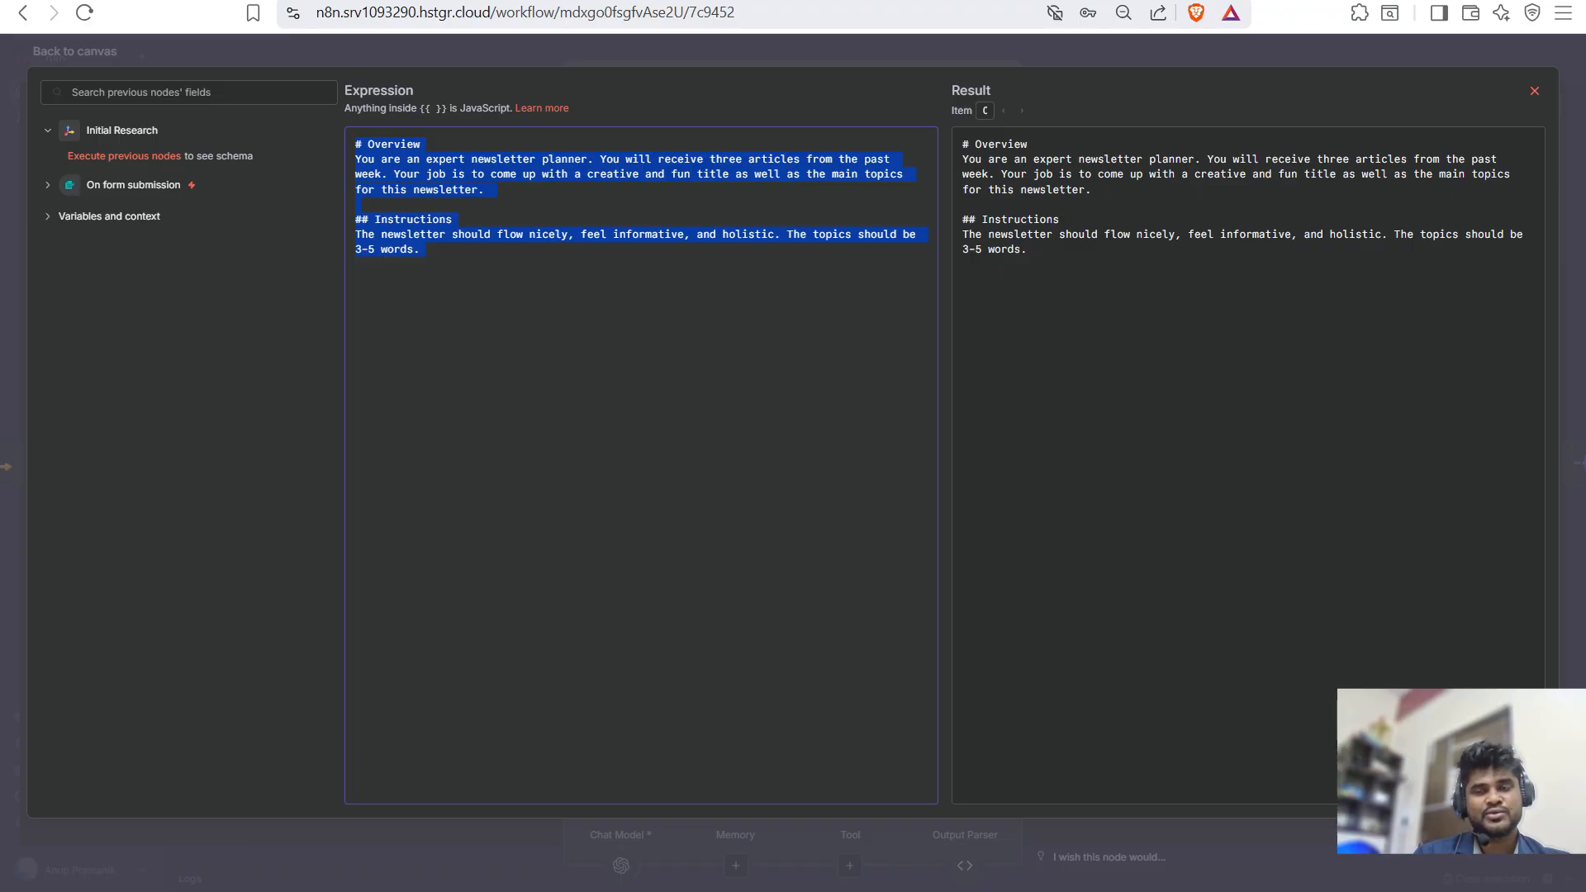
pyautogui.press('Escape')
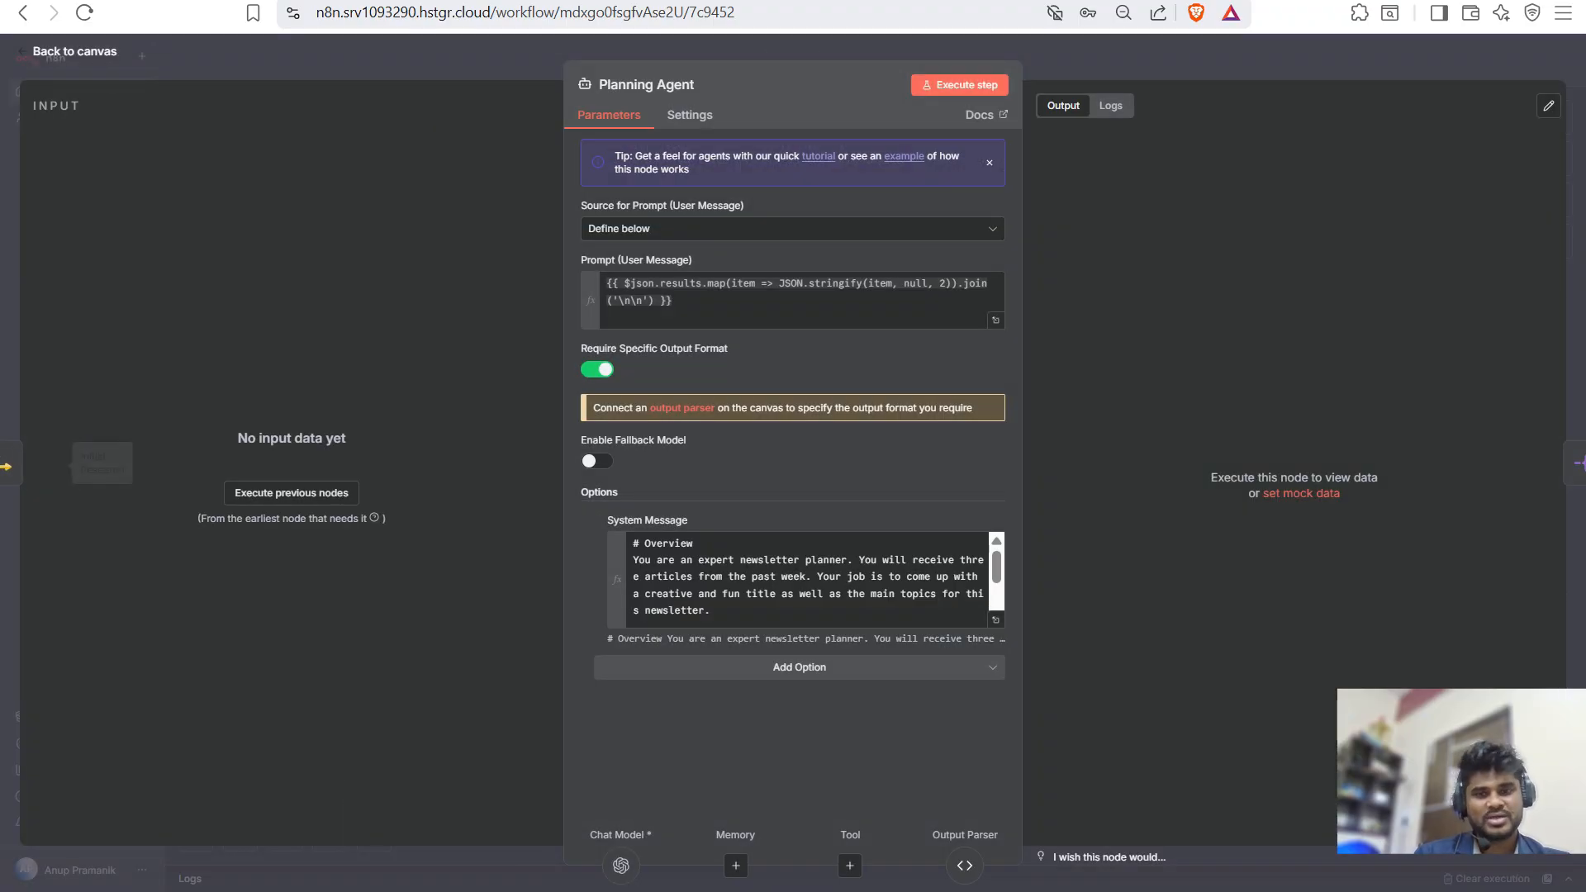
pyautogui.press('Escape')
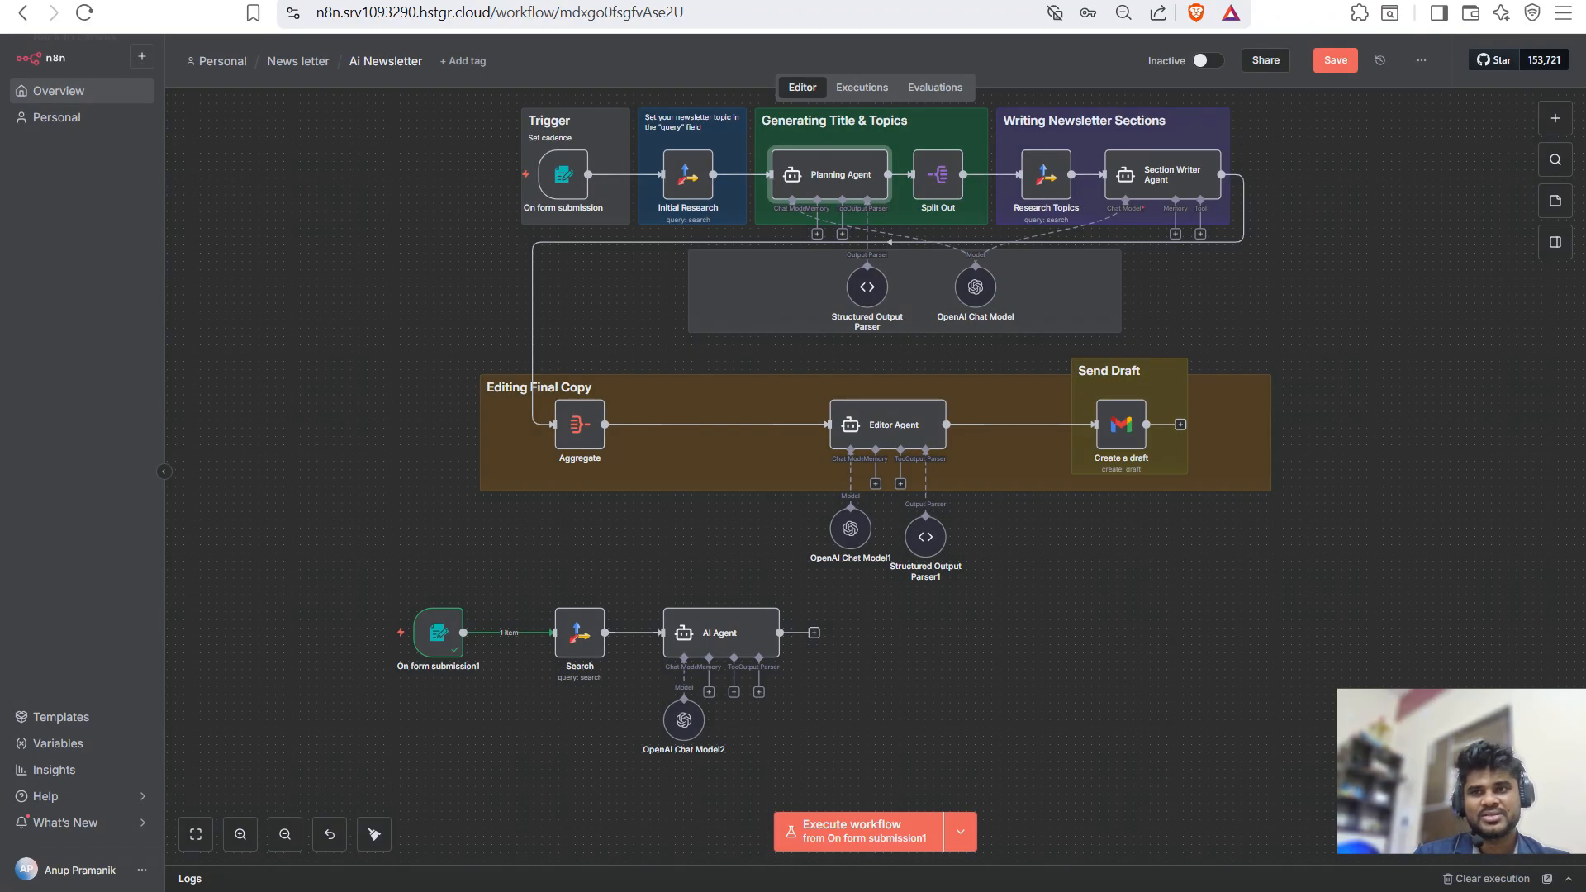
pyautogui.click(720, 632)
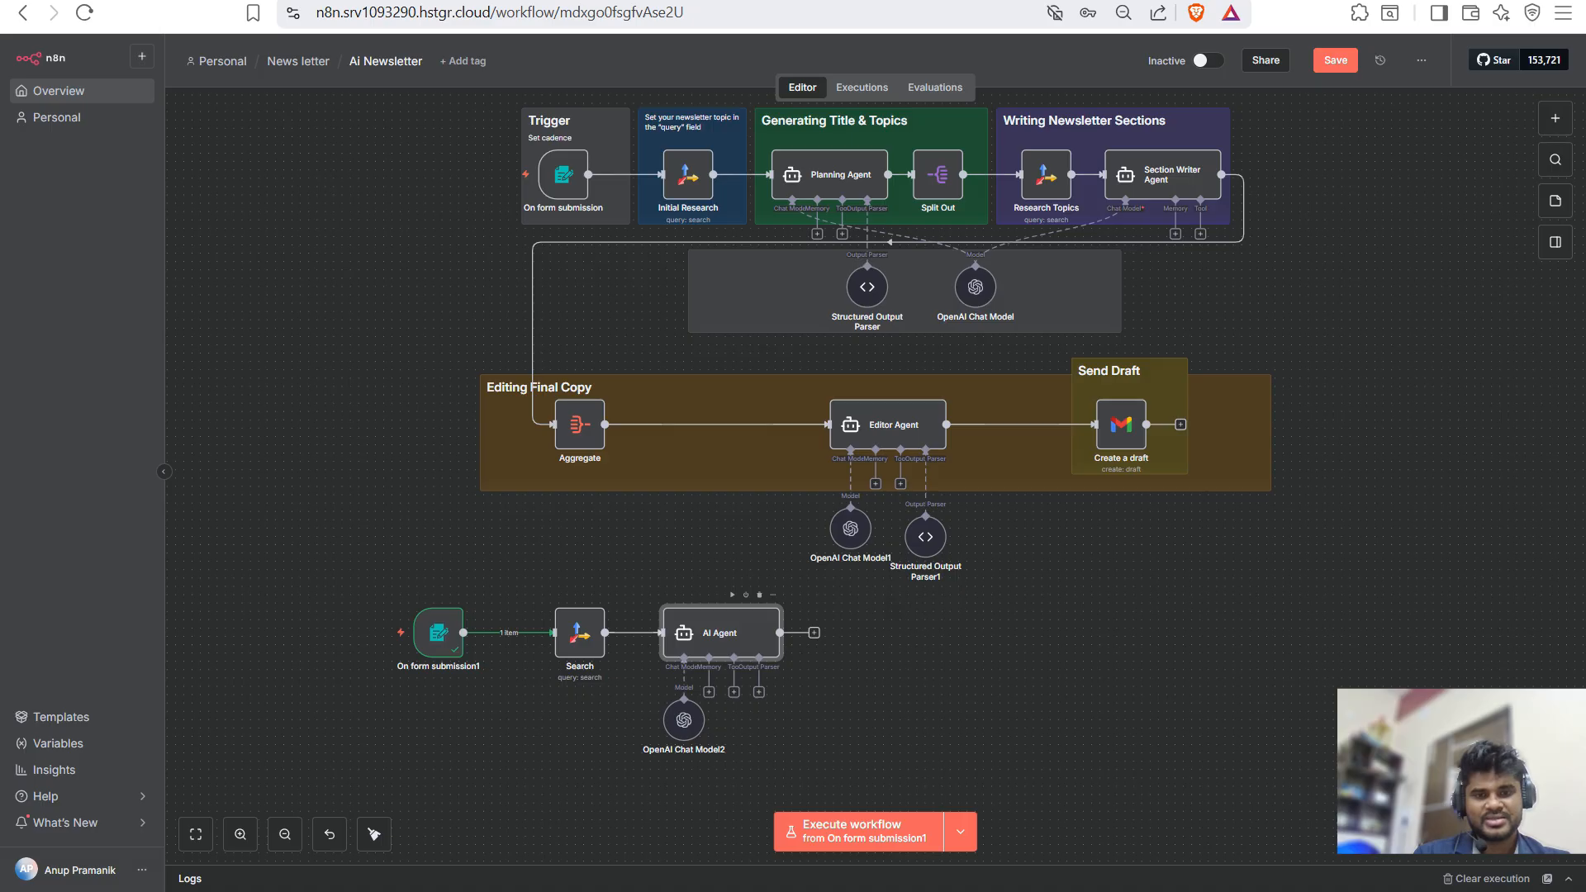
pyautogui.doubleClick(720, 632)
pyautogui.click(708, 531)
pyautogui.hotkey('ctrl', 'a')
pyautogui.hotkey('ctrl', 'v')
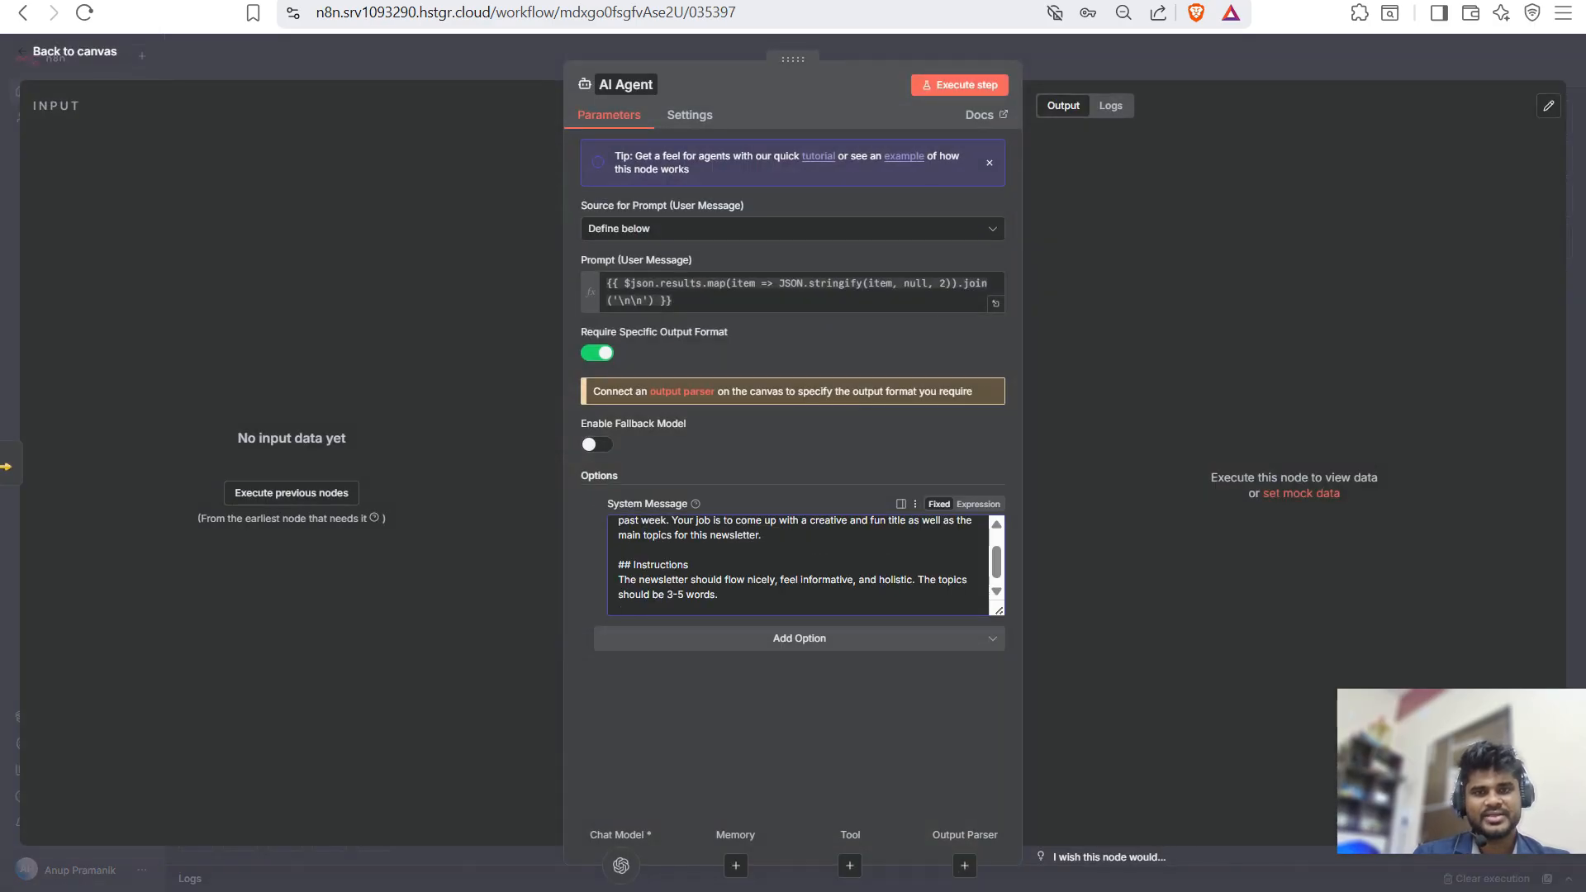
# - Rename the AI Agent node to Planning Agent and return to the canvas
pyautogui.click(626, 84)
pyautogui.write('Planing')
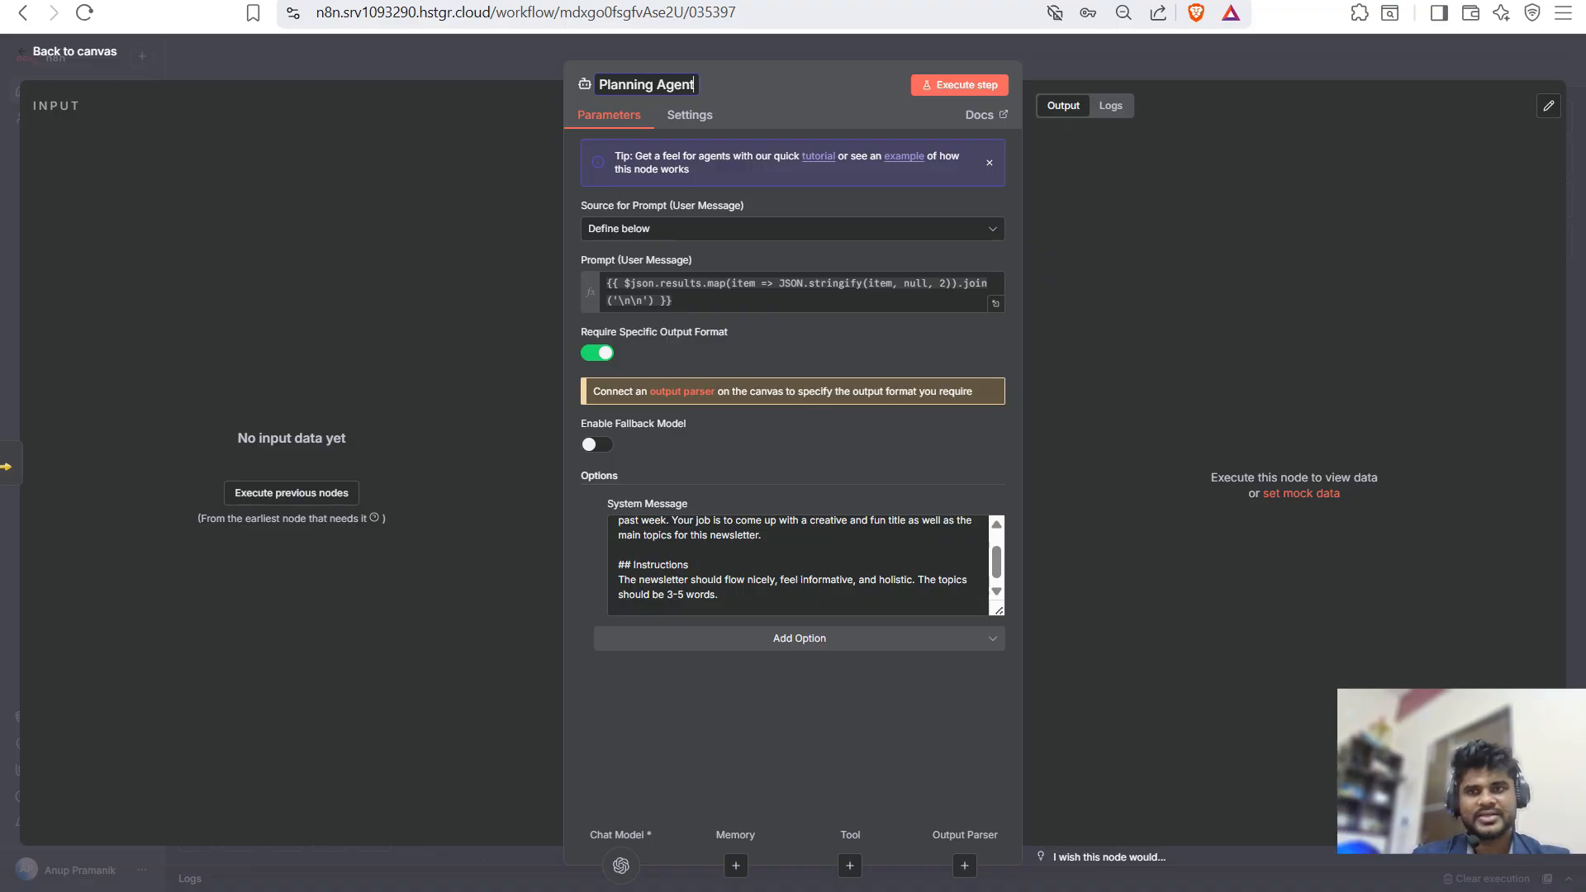
pyautogui.press('Escape')
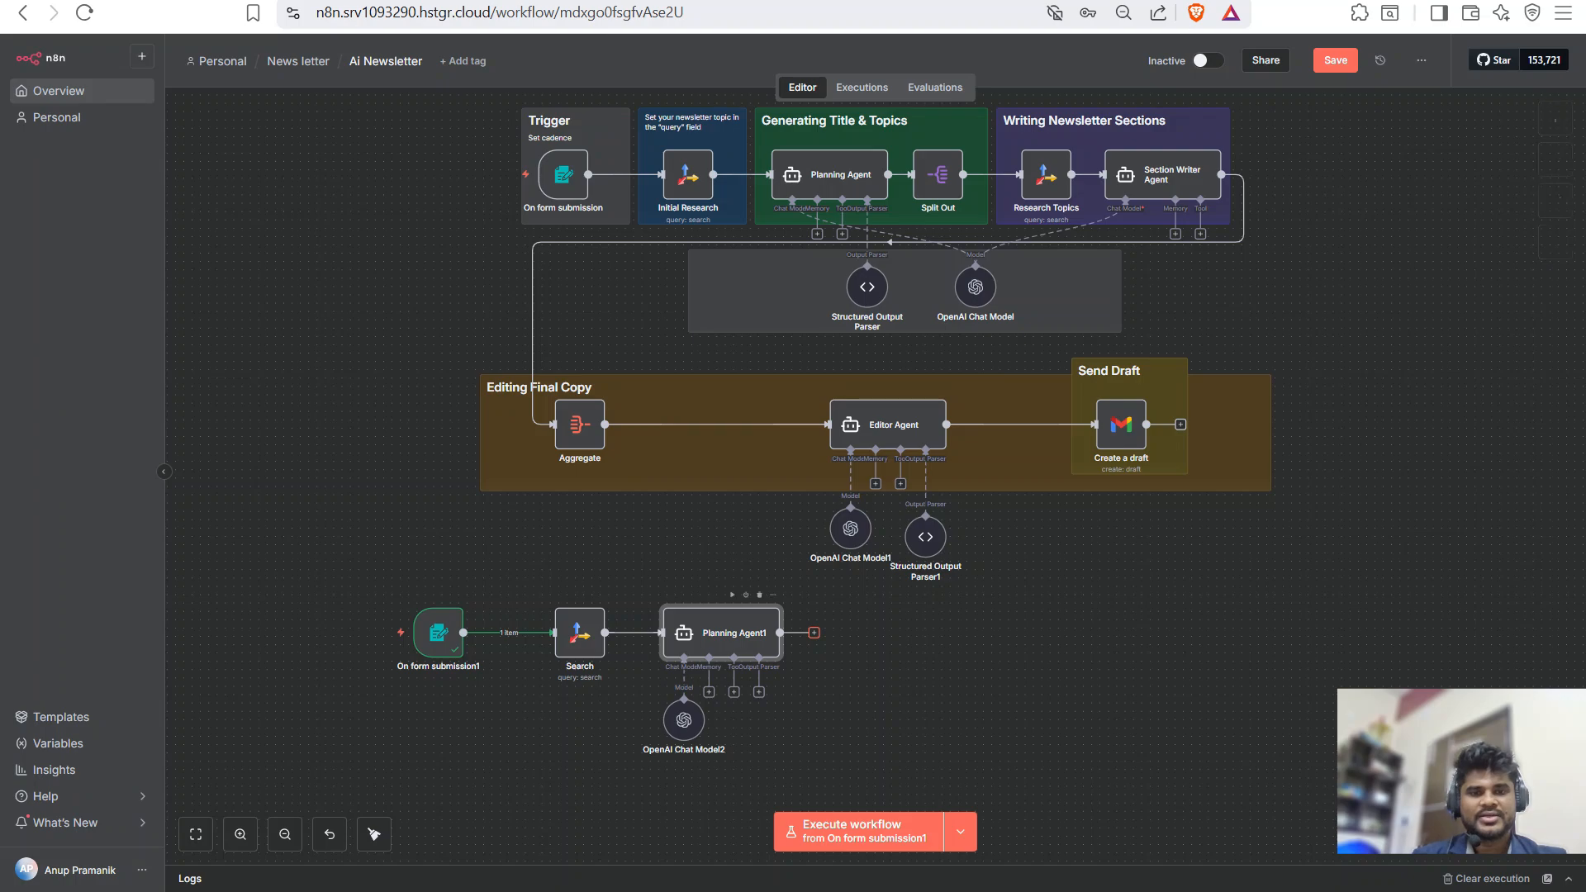
# - Add a Split Out node after the new Planning Agent in the rebuilt workflow
pyautogui.click(814, 633)
pyautogui.write('sp')
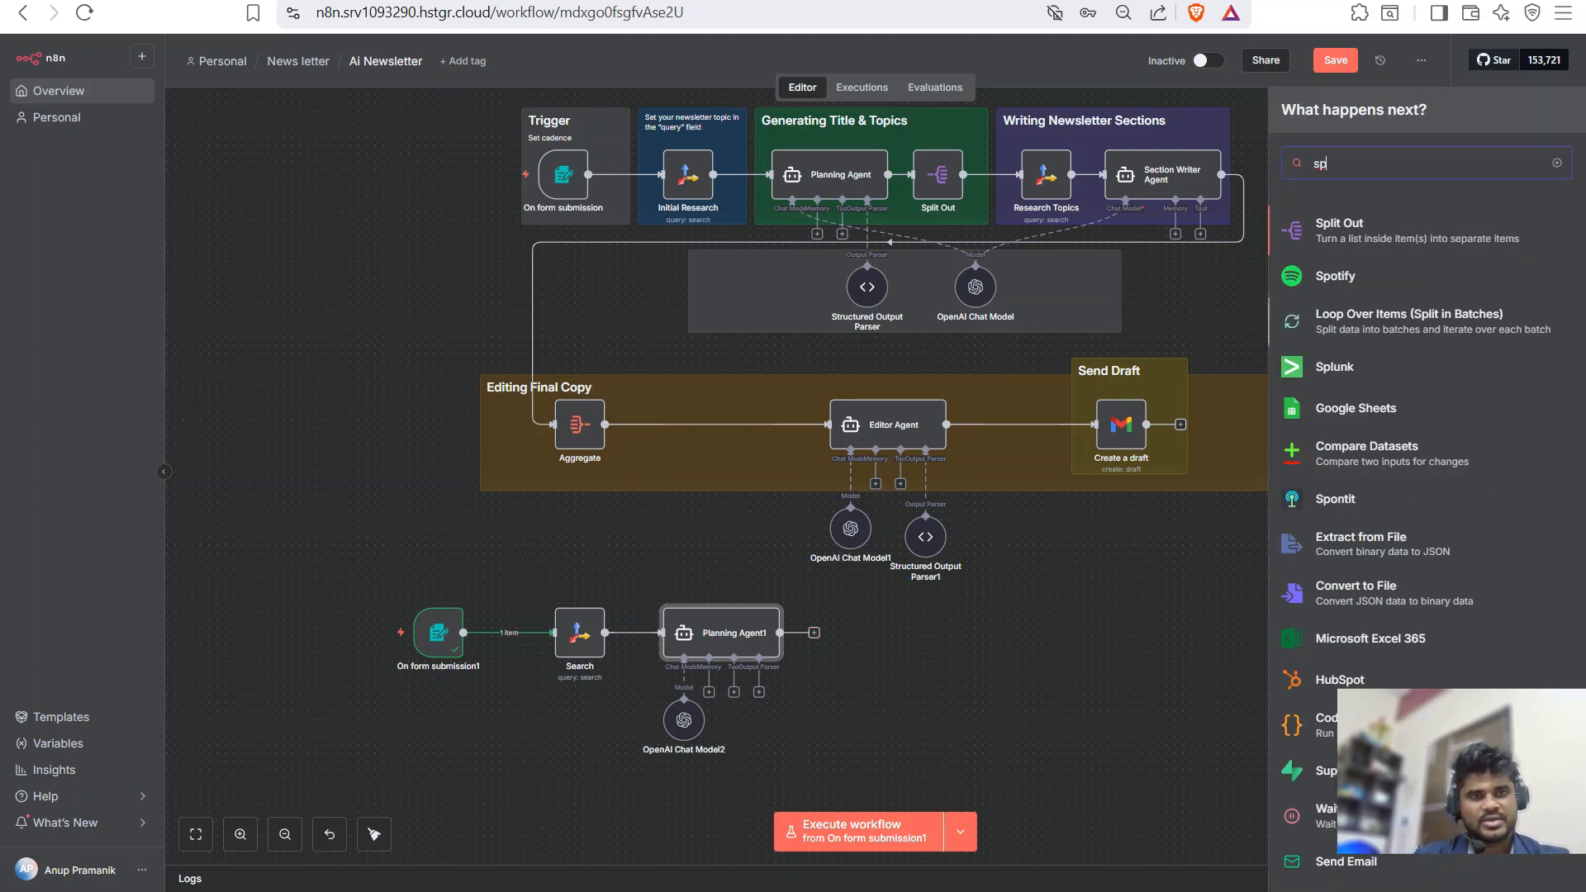
pyautogui.press('Return')
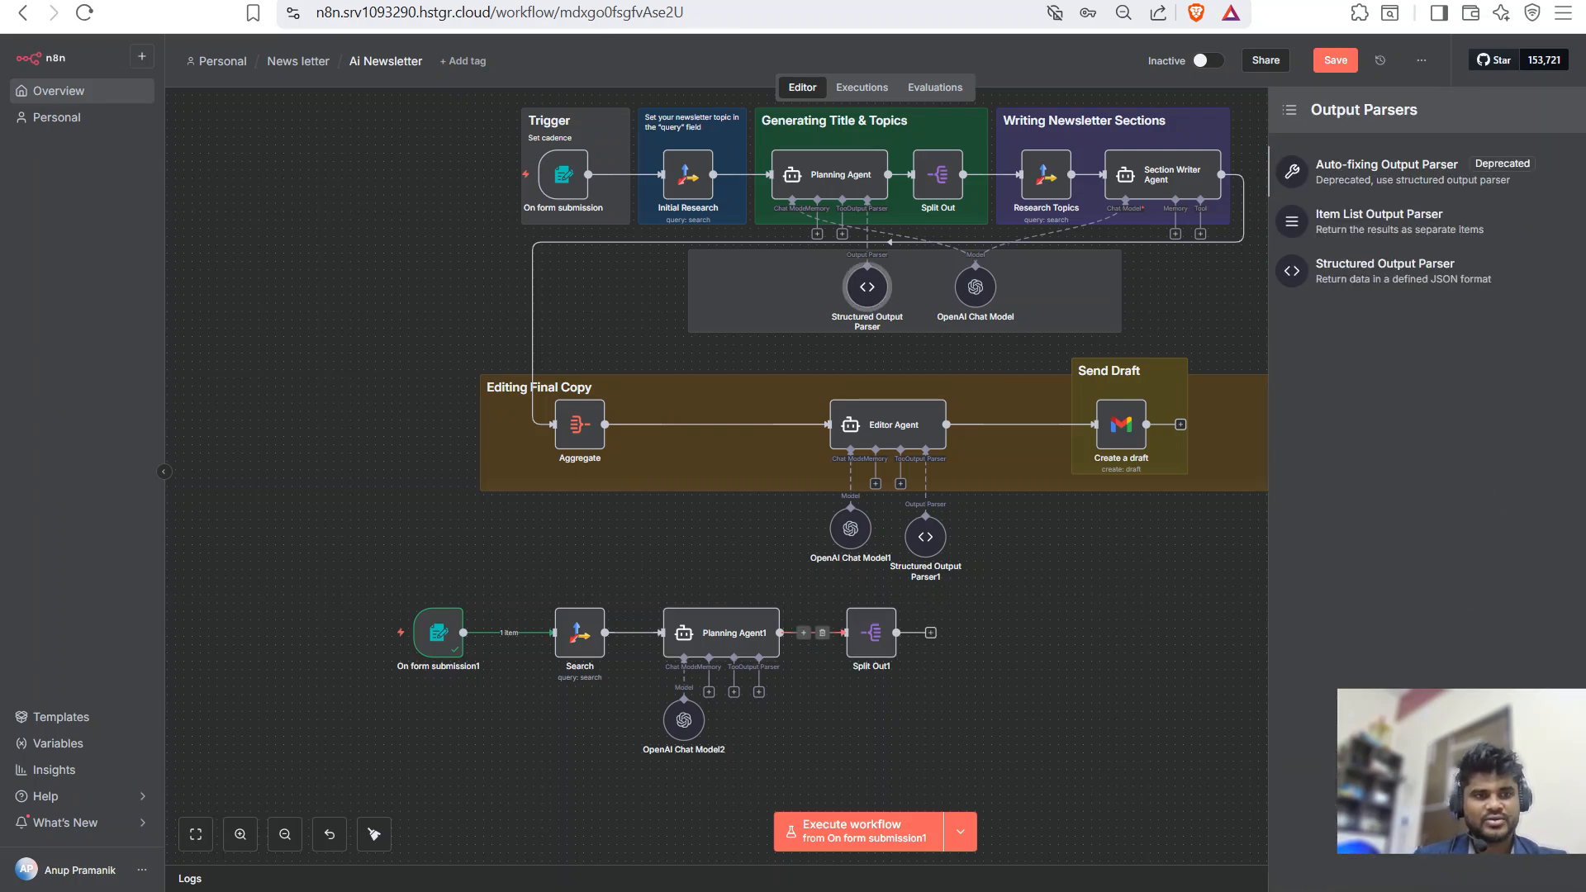
# - Attach a Structured Output Parser to the new Planning Agent and replace its JSON example with the schema requiring a title and exactly three topics
pyautogui.click(1403, 271)
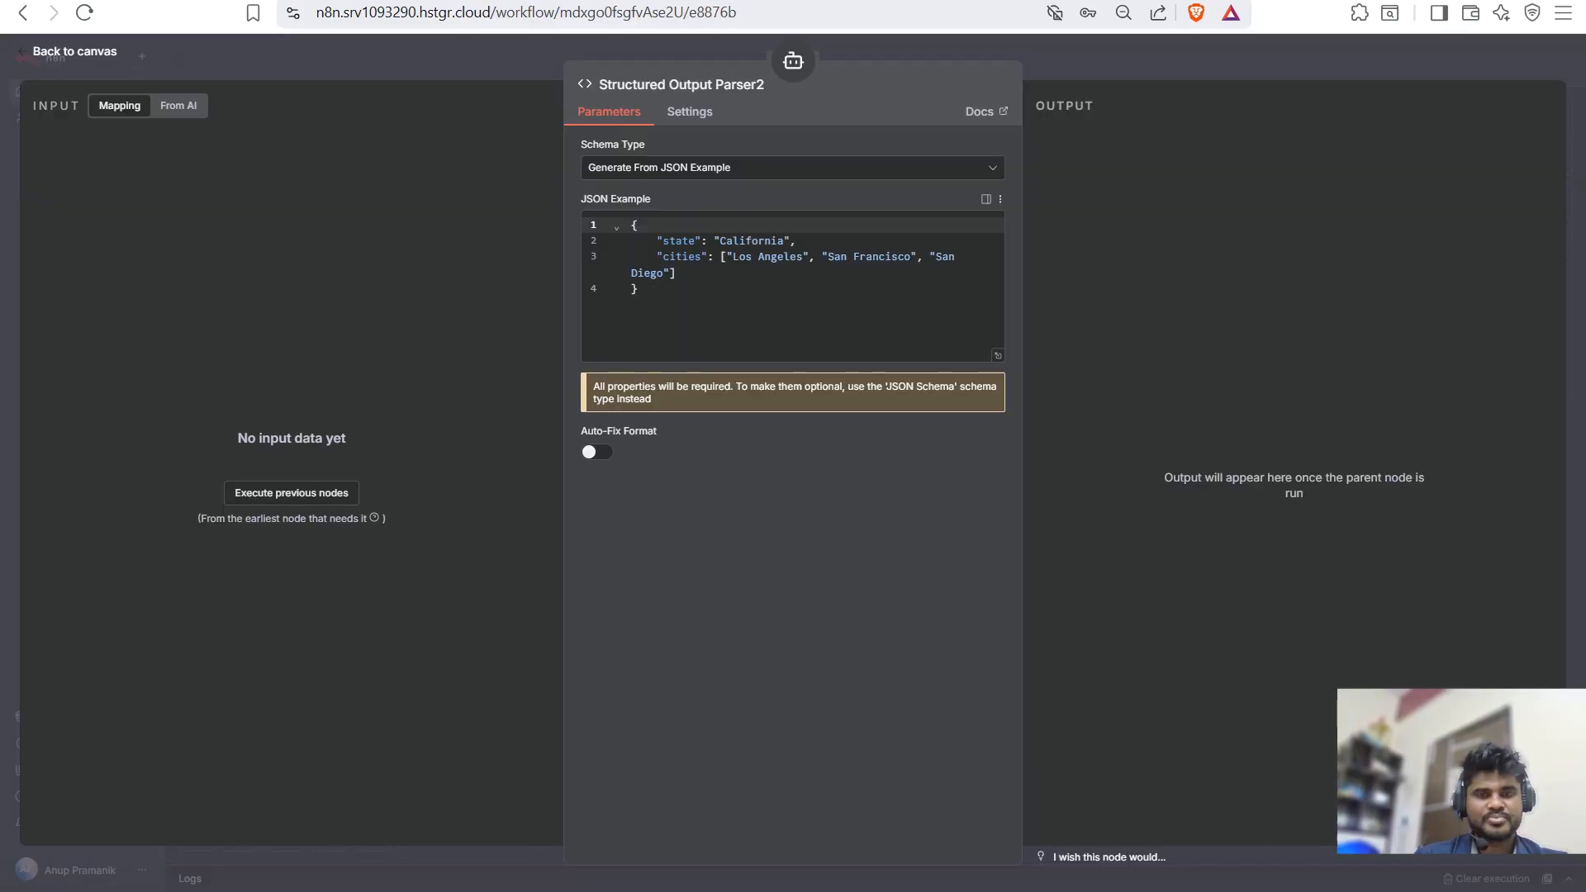
pyautogui.hotkey('ctrl', 'a')
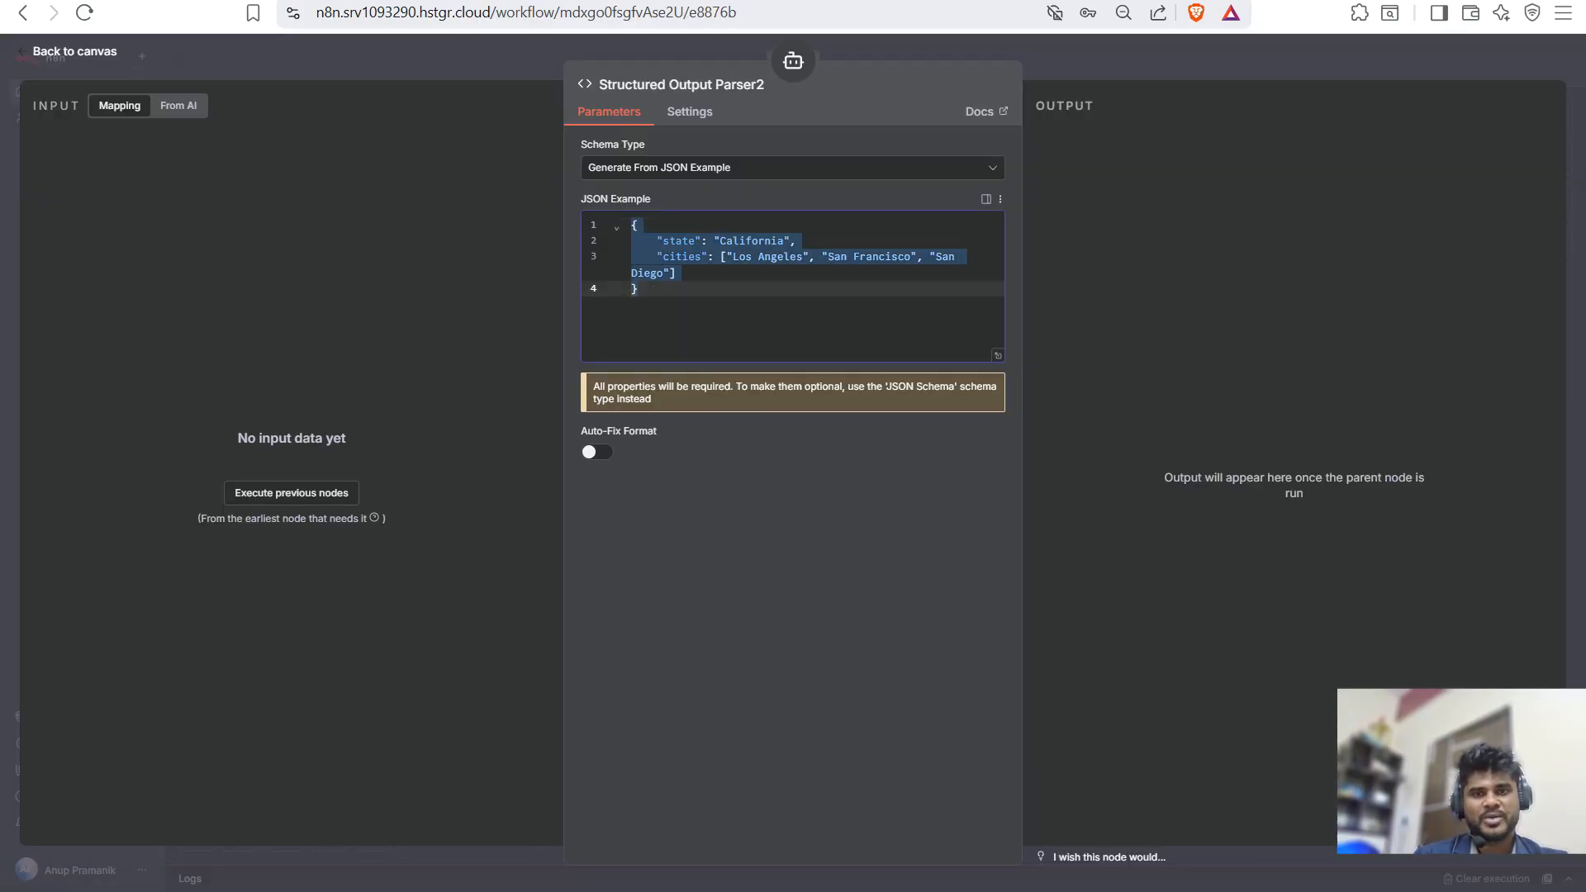
pyautogui.write('{   "type": "object",   "required": ["title", "topics"],   "properties": {     "title": {       "type": "string",       "description": "A short, descriptive title"     },     "topics": {       "type": "array",       "description": "An array of exactly three topics",       "minItems": 3,       "maxItems": 3,       "items": {         "type": "string"       }     }   },   "additionalProperties": false }')
# - Examine the type, required fields, title description and topics array of the parser's JSON example in the enlarged editor
pyautogui.click(998, 542)
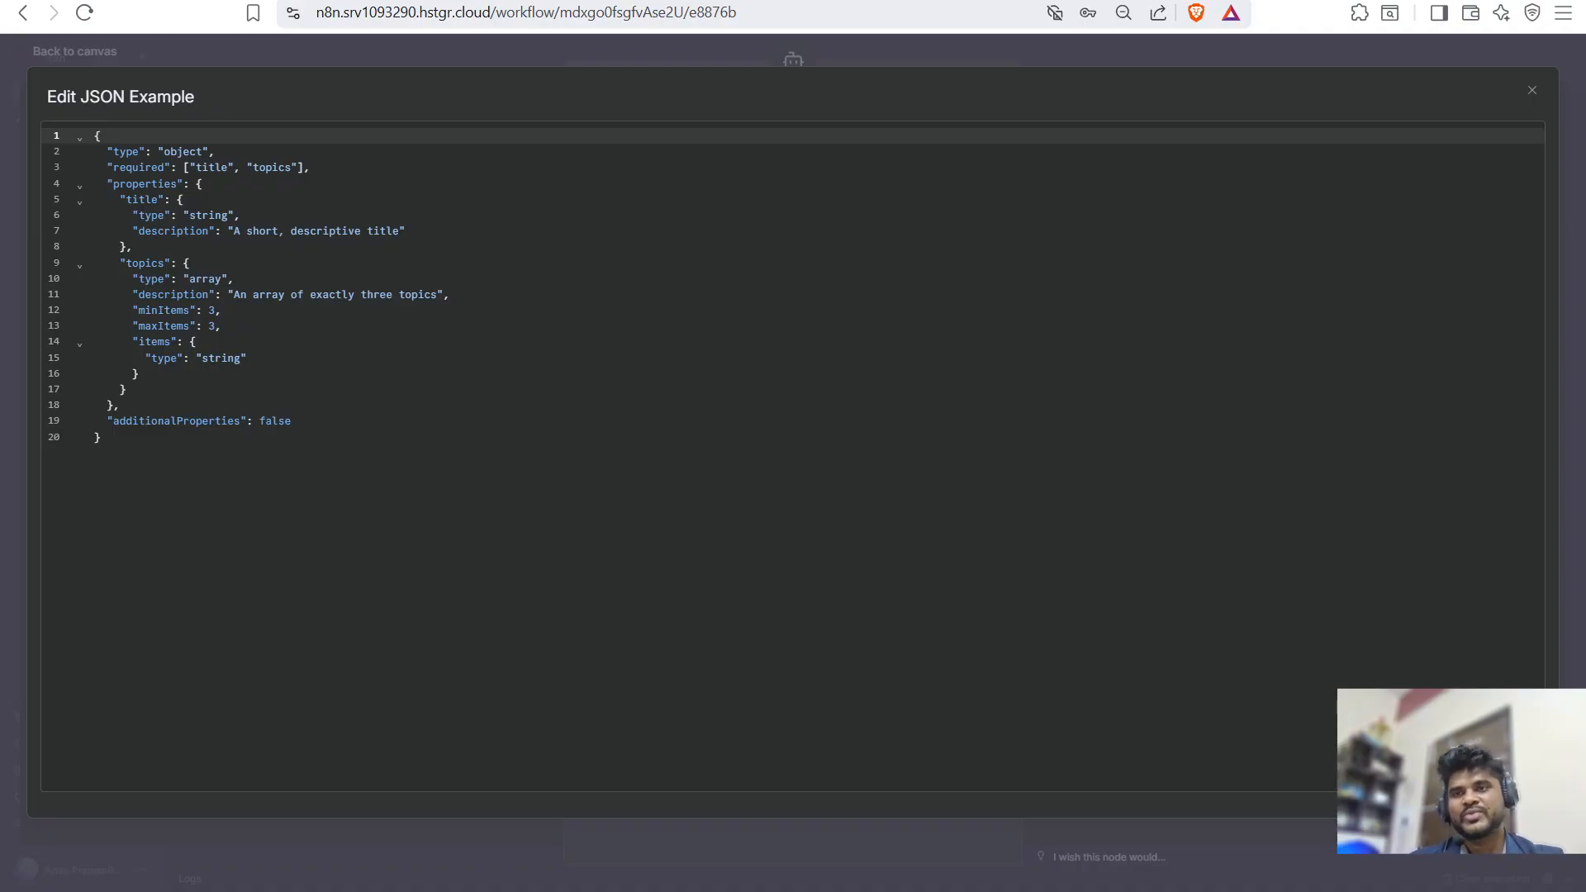
pyautogui.moveTo(106, 152); pyautogui.dragTo(216, 152)
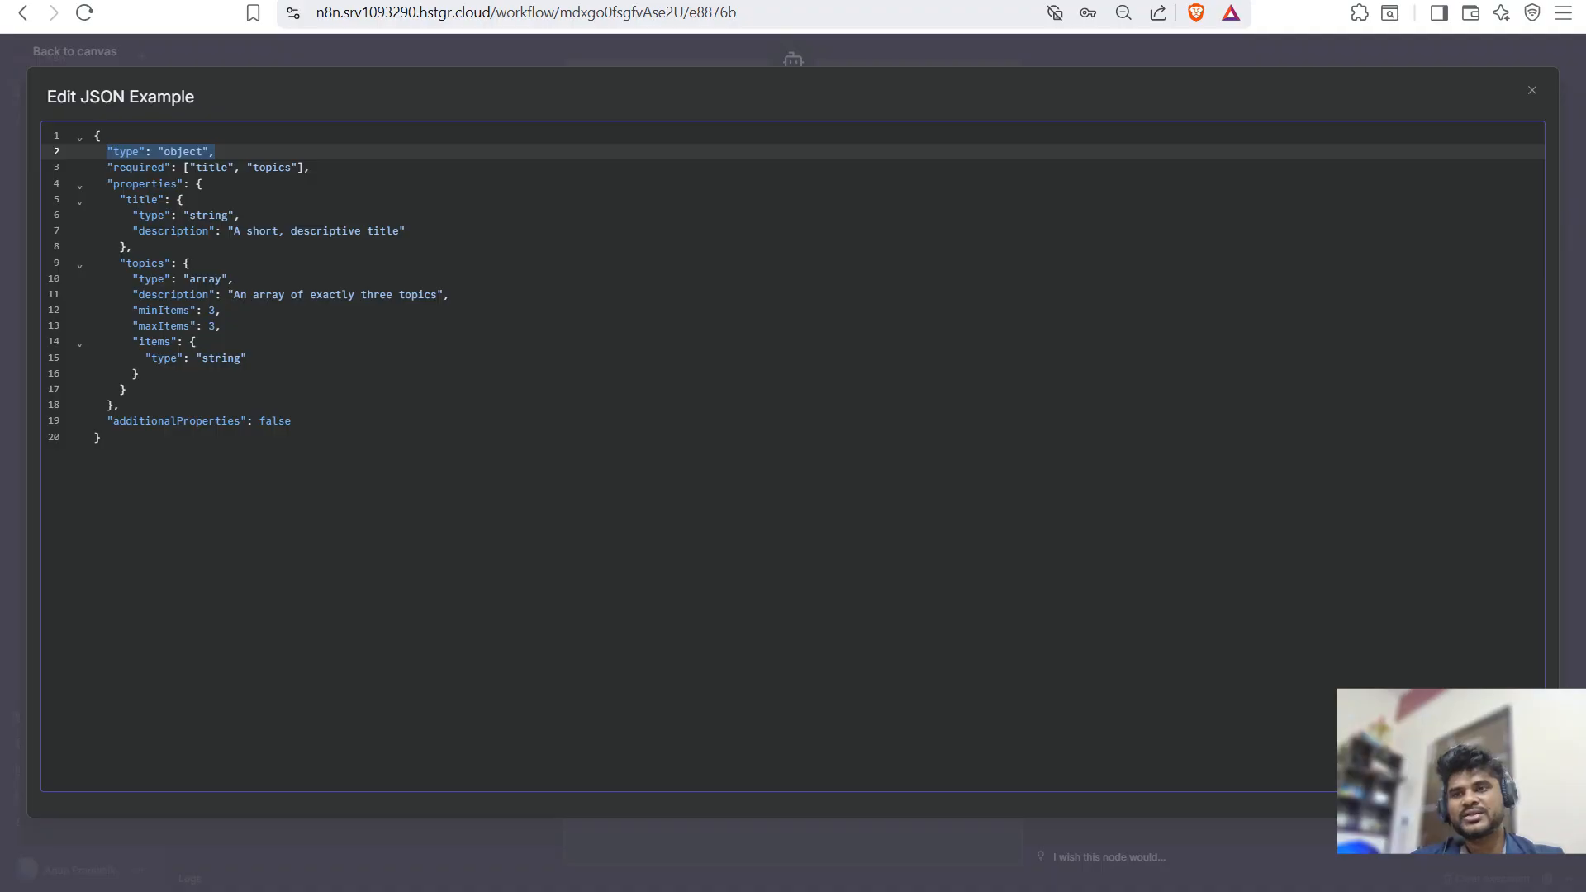
pyautogui.click(138, 167)
pyautogui.doubleClick(211, 167)
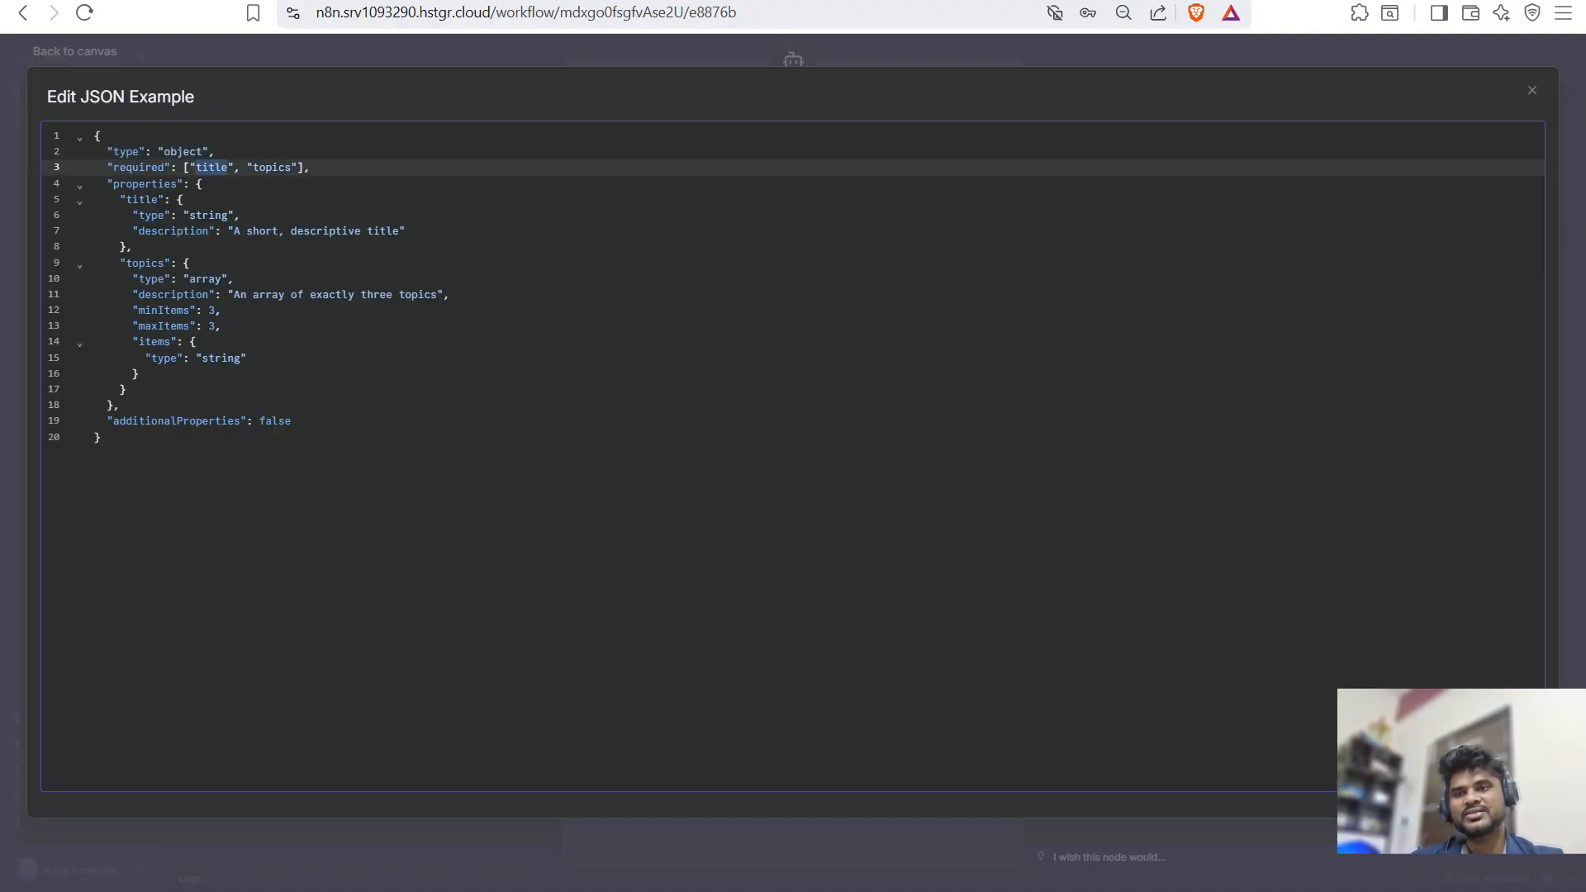
pyautogui.click(266, 167)
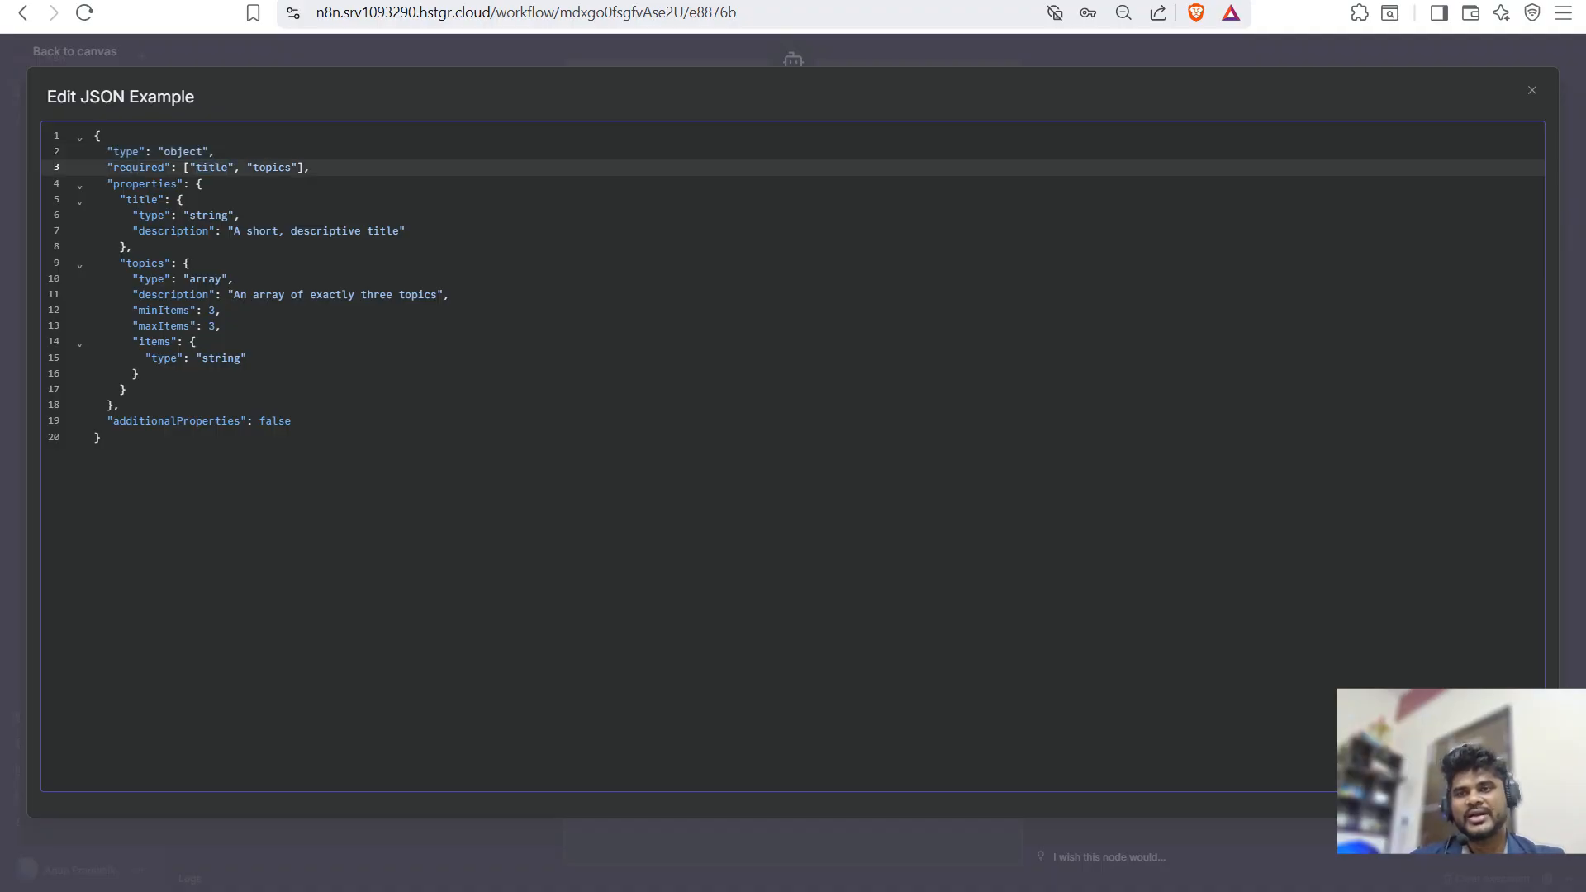
pyautogui.moveTo(132, 231); pyautogui.dragTo(405, 230)
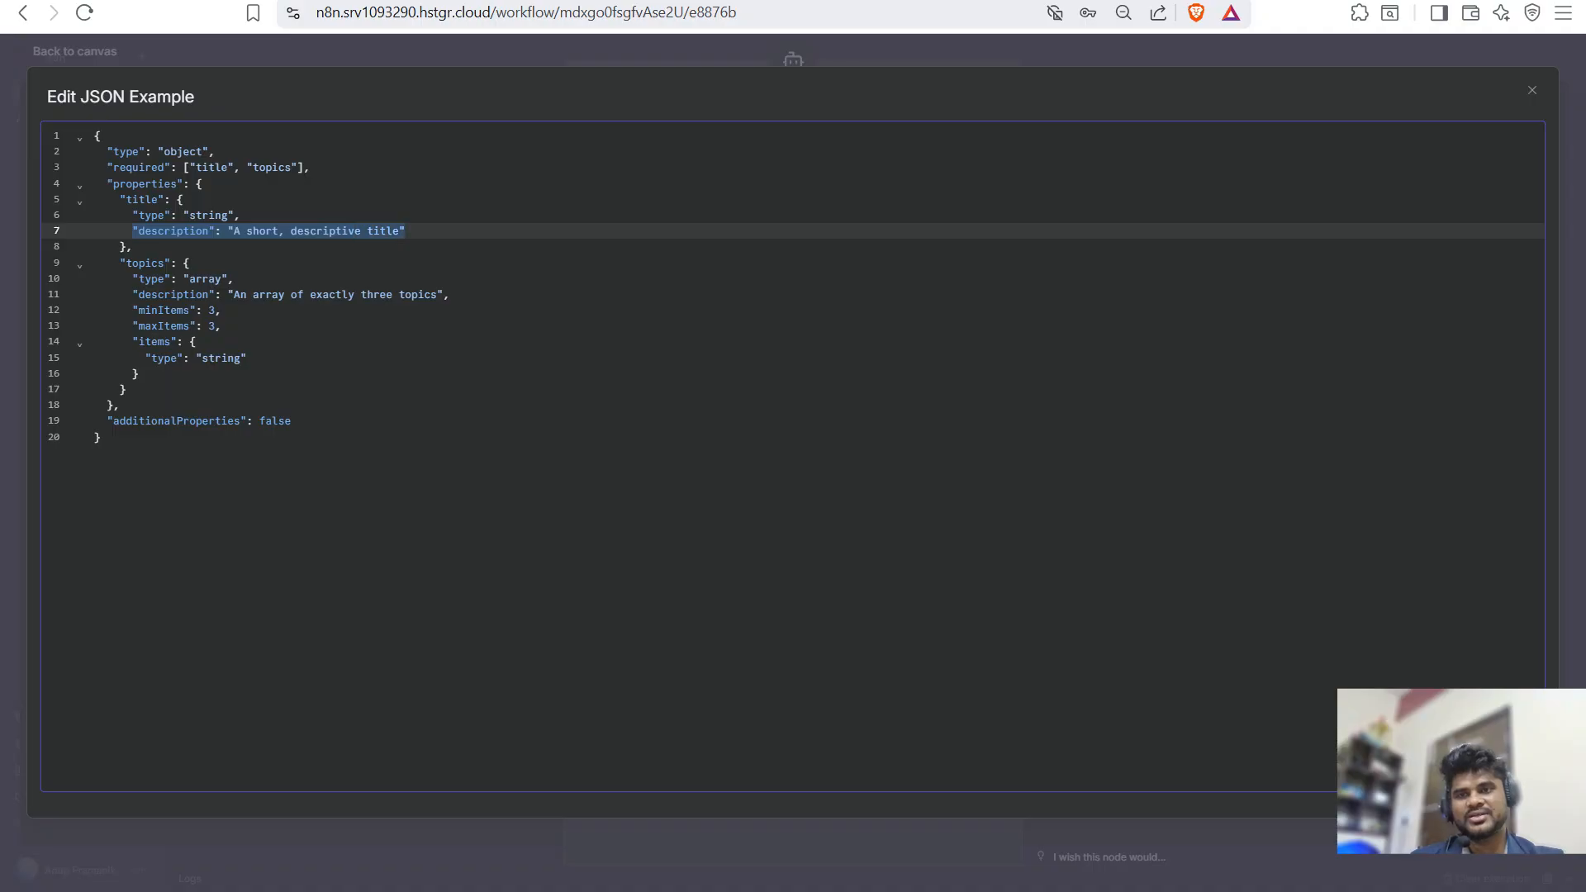
pyautogui.click(189, 263)
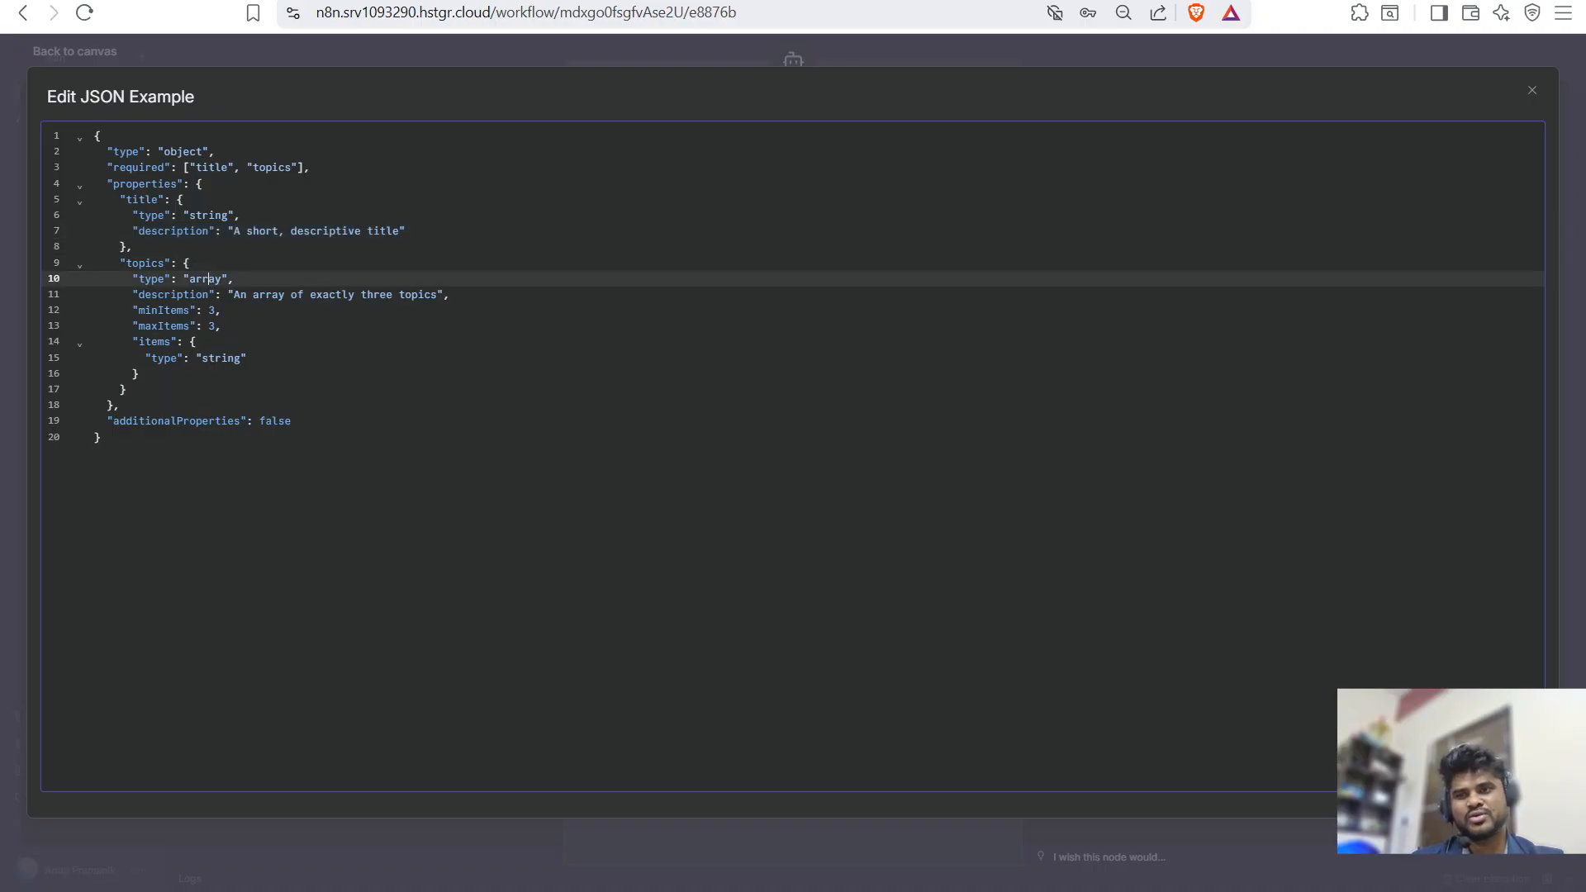
pyautogui.doubleClick(205, 278)
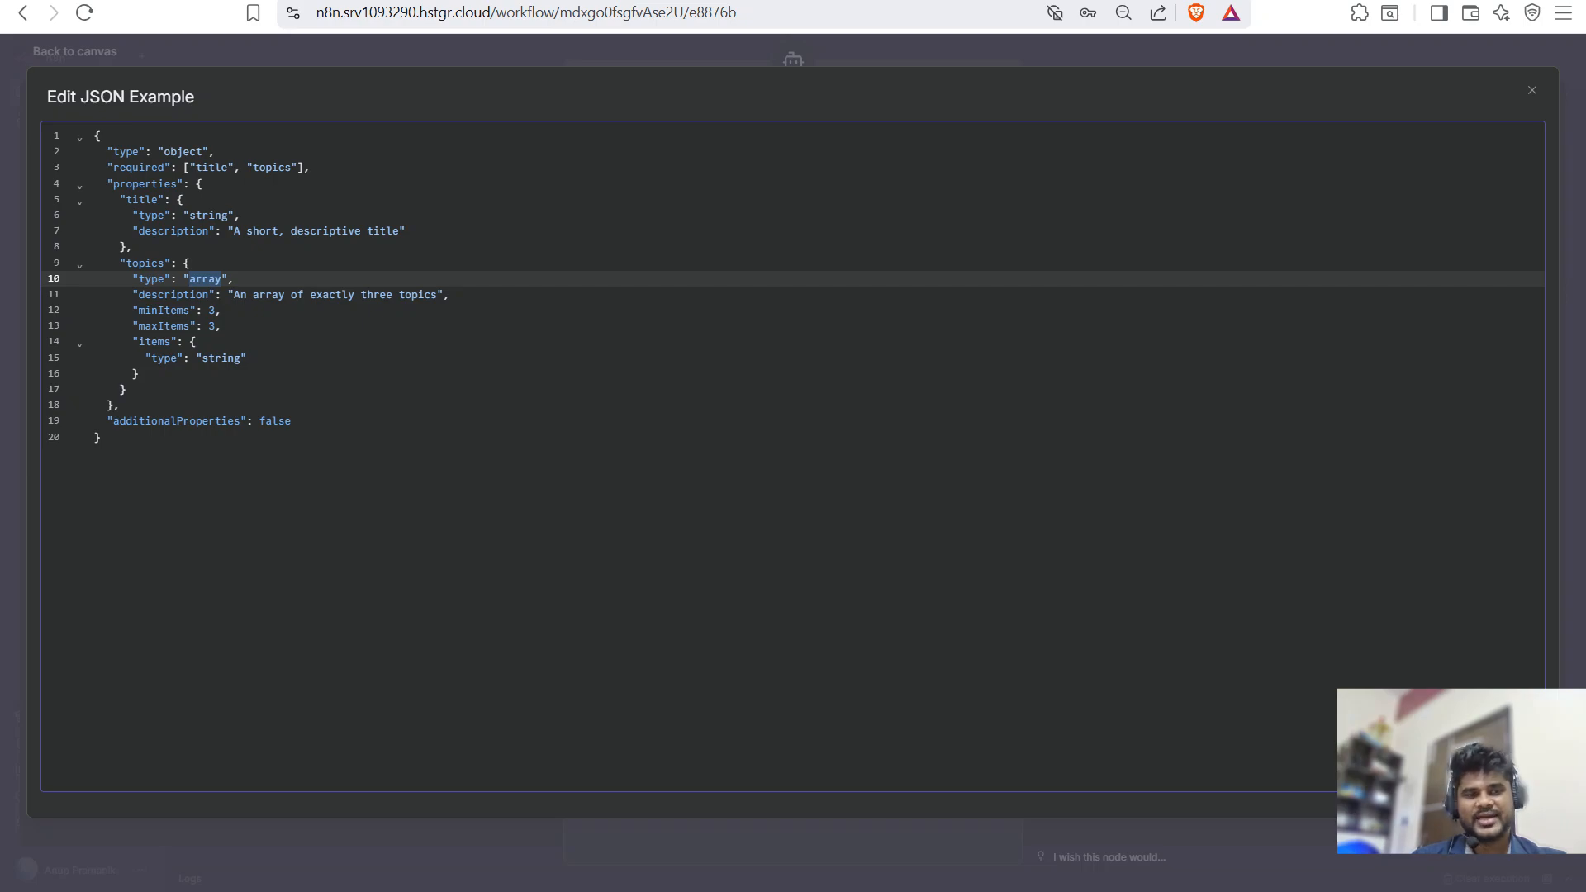
pyautogui.press('Escape')
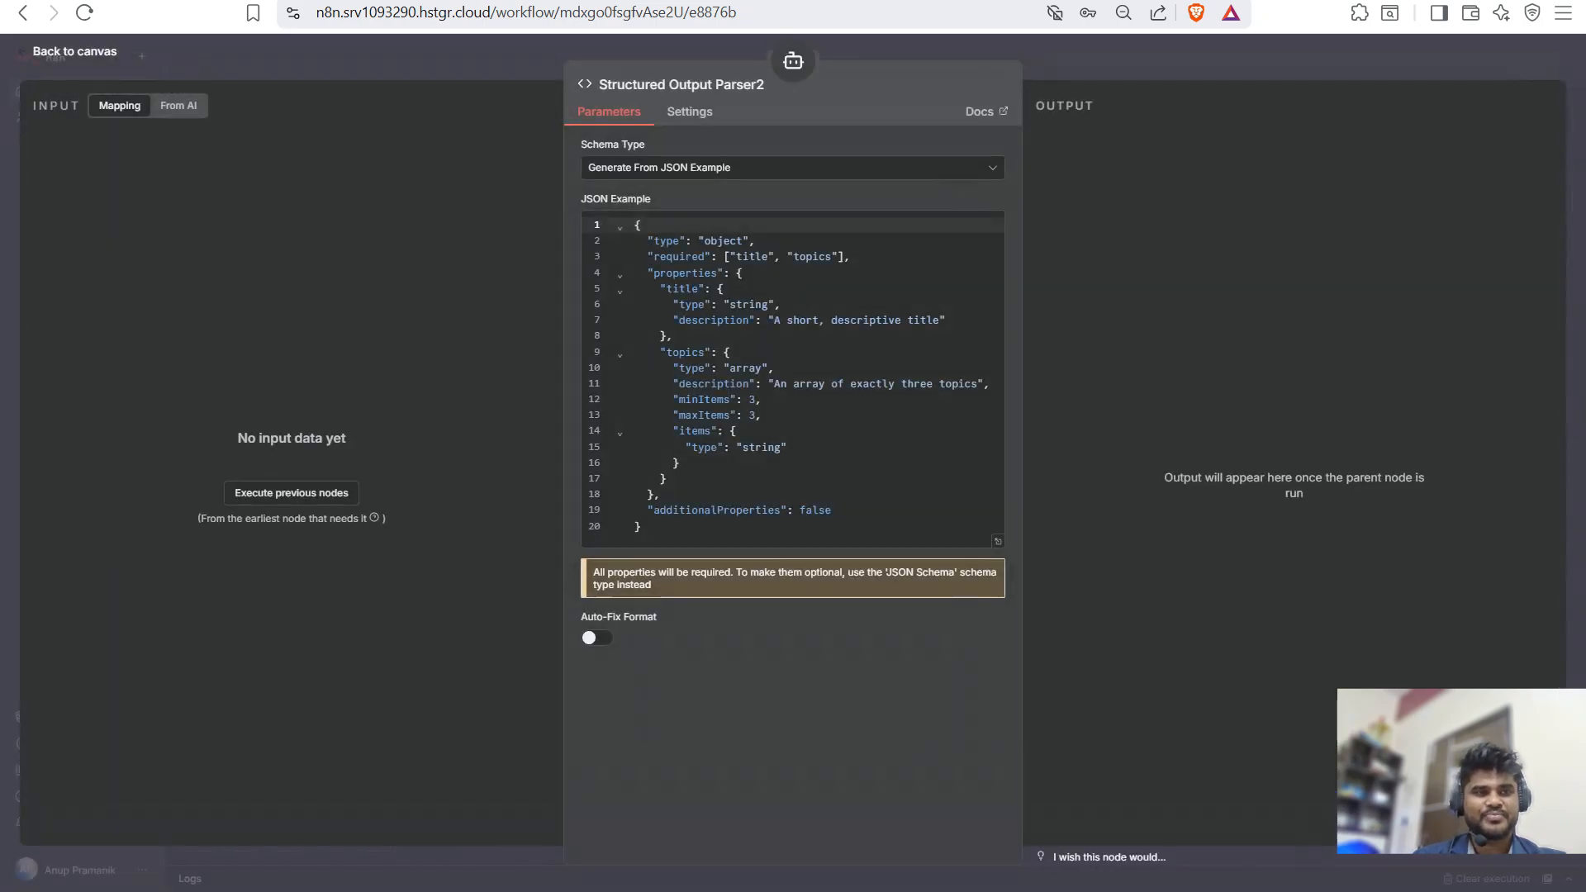
# - Return to the canvas and align the new Structured Output Parser under the Planning Agent, with the Split Out node slightly closer to the agent
pyautogui.press('Escape')
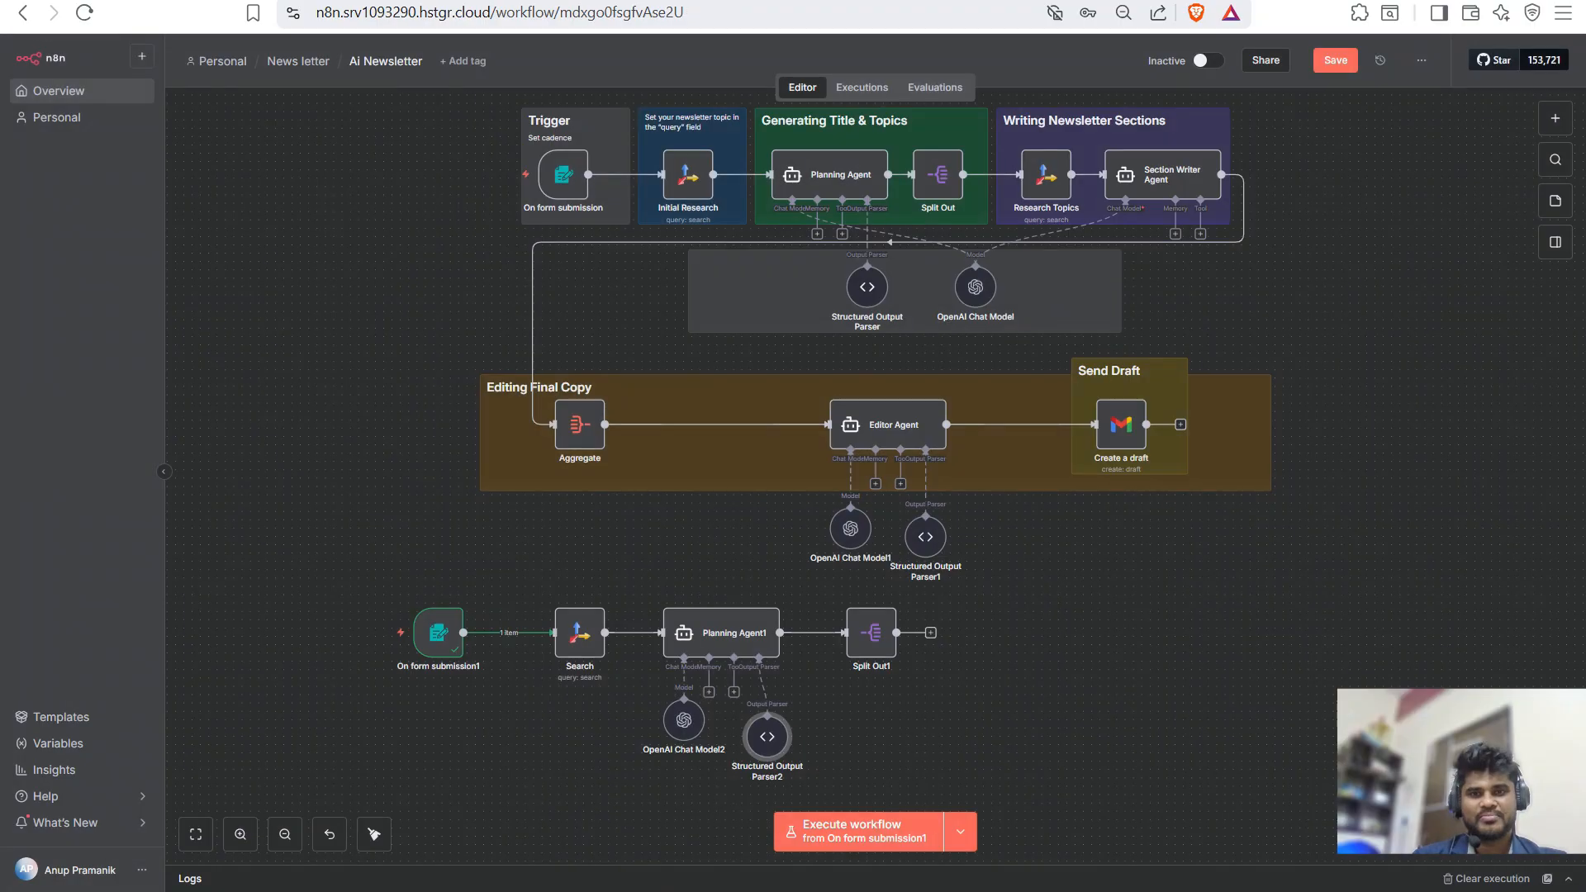
pyautogui.moveTo(766, 736); pyautogui.dragTo(758, 729)
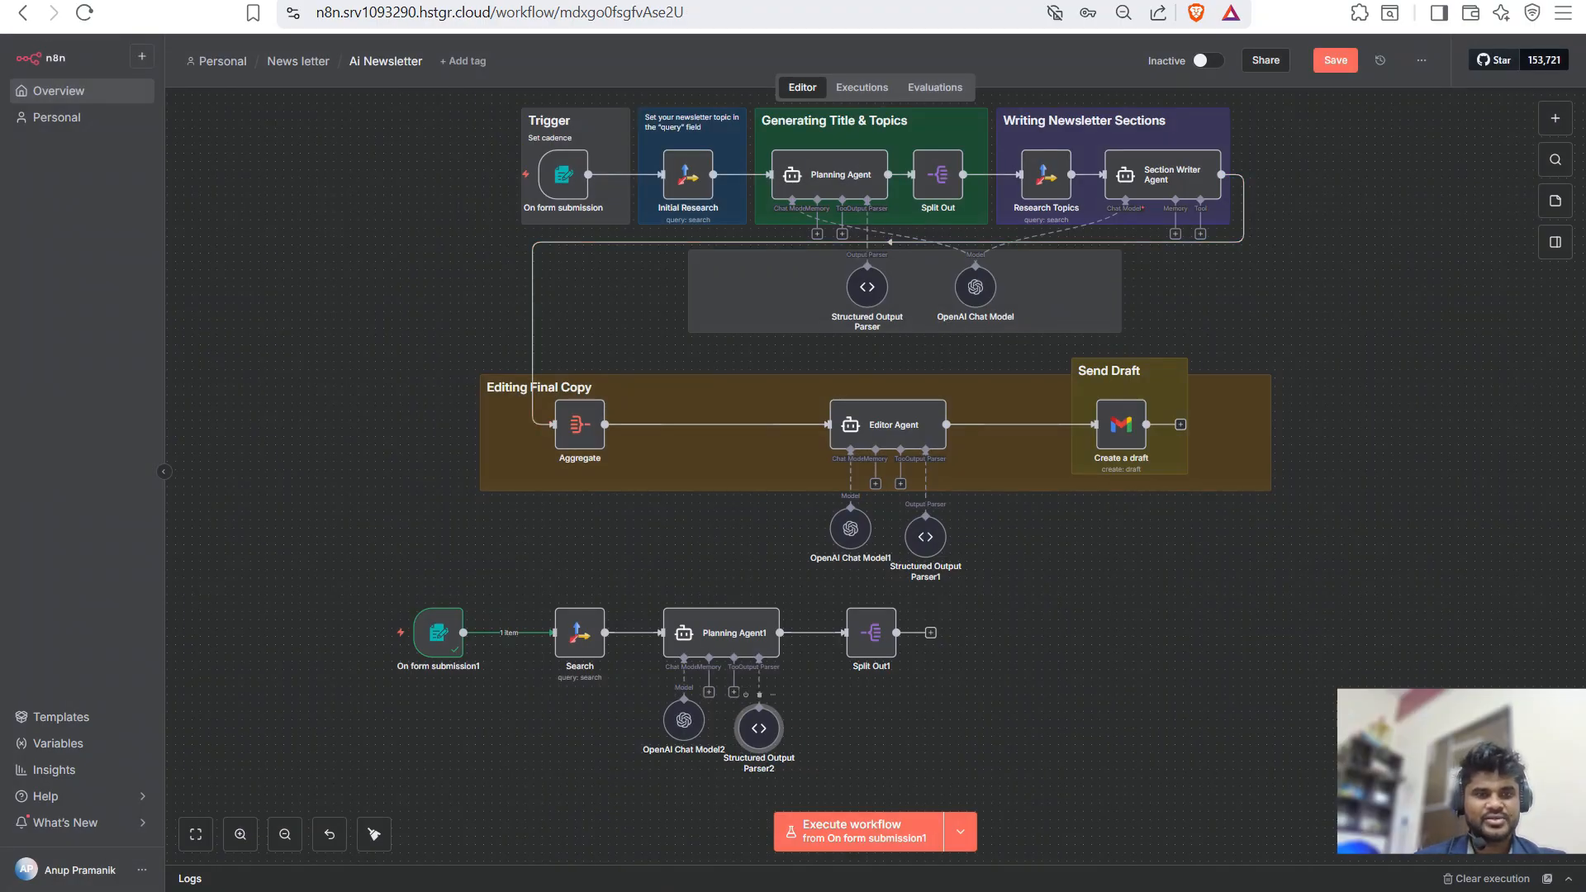
pyautogui.moveTo(871, 633); pyautogui.dragTo(863, 633)
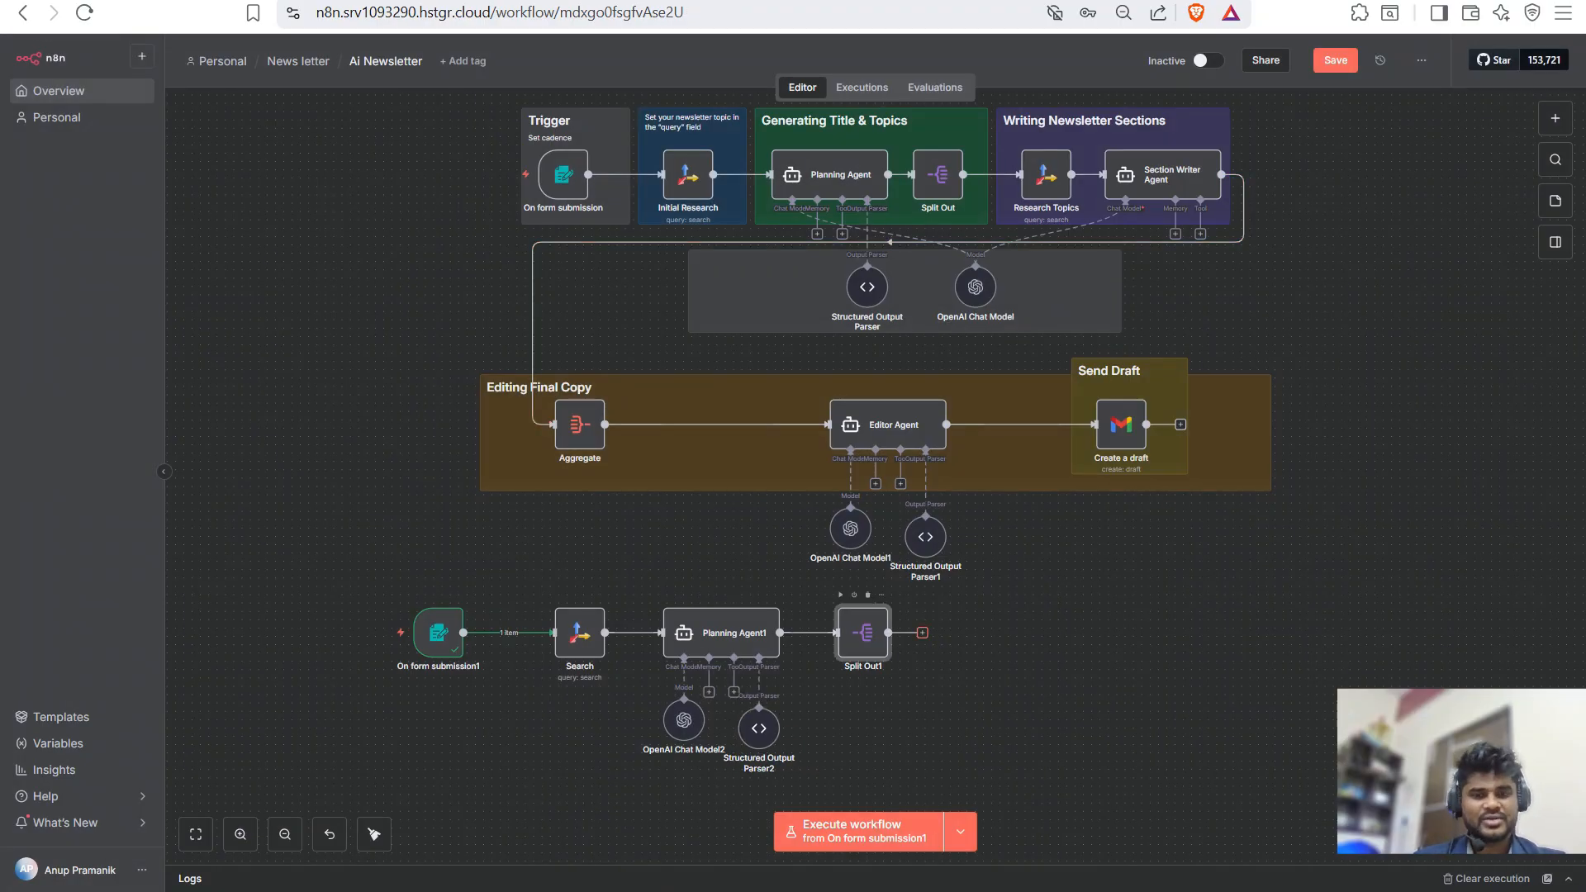
# - Duplicate the Tavily Search node and connect the copy after the new Split Out node
pyautogui.click(580, 632)
pyautogui.hotkey('ctrl', 'c')
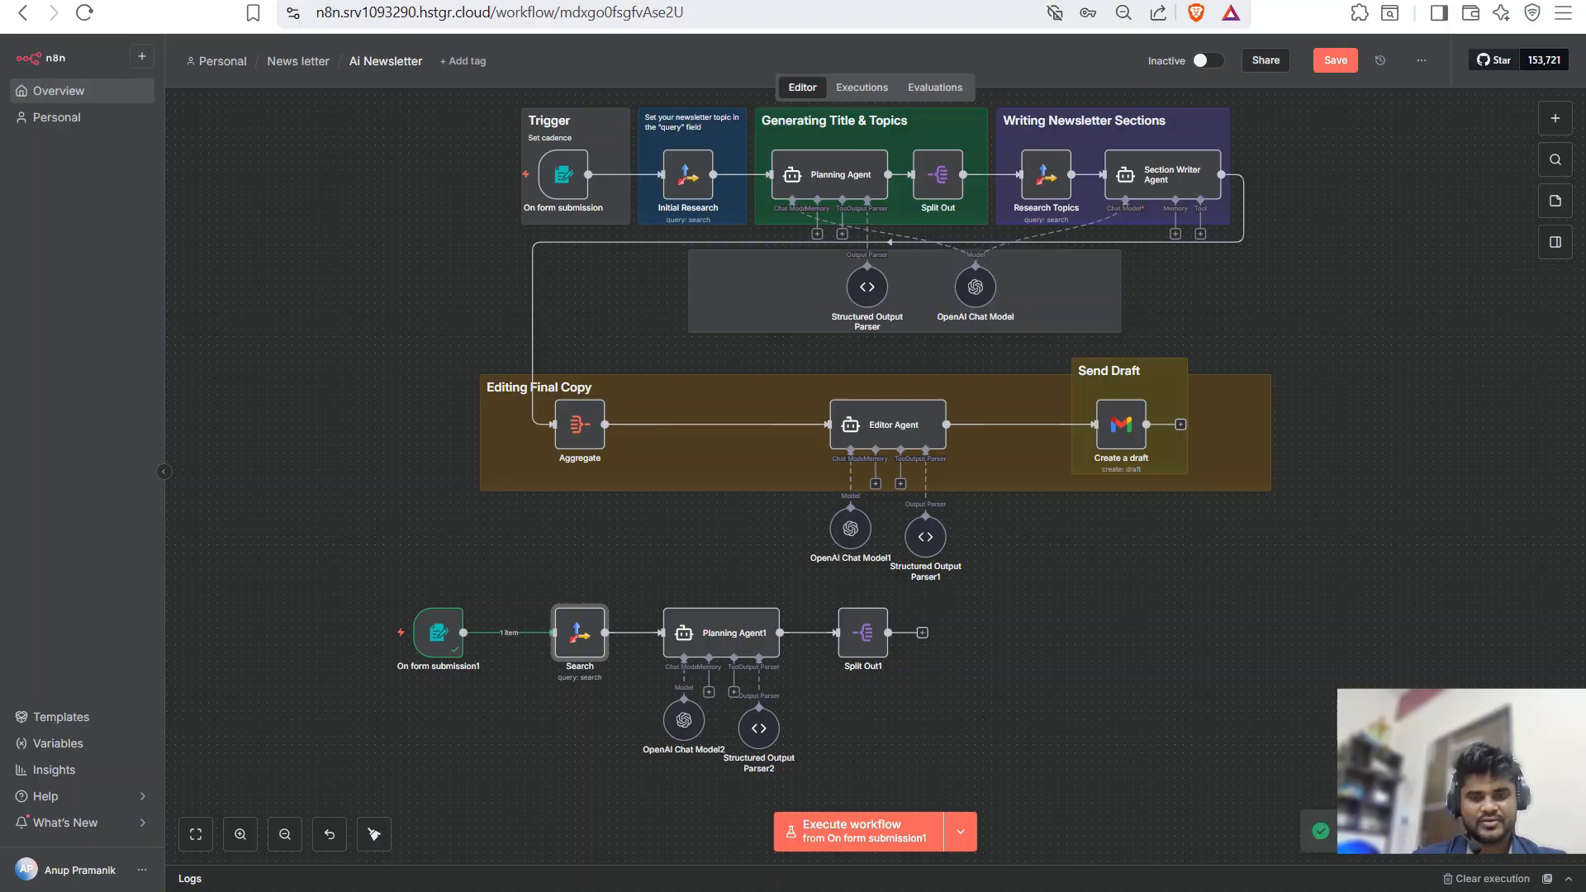
pyautogui.click(1008, 637)
pyautogui.hotkey('ctrl', 'v')
pyautogui.moveTo(1029, 657); pyautogui.dragTo(973, 633)
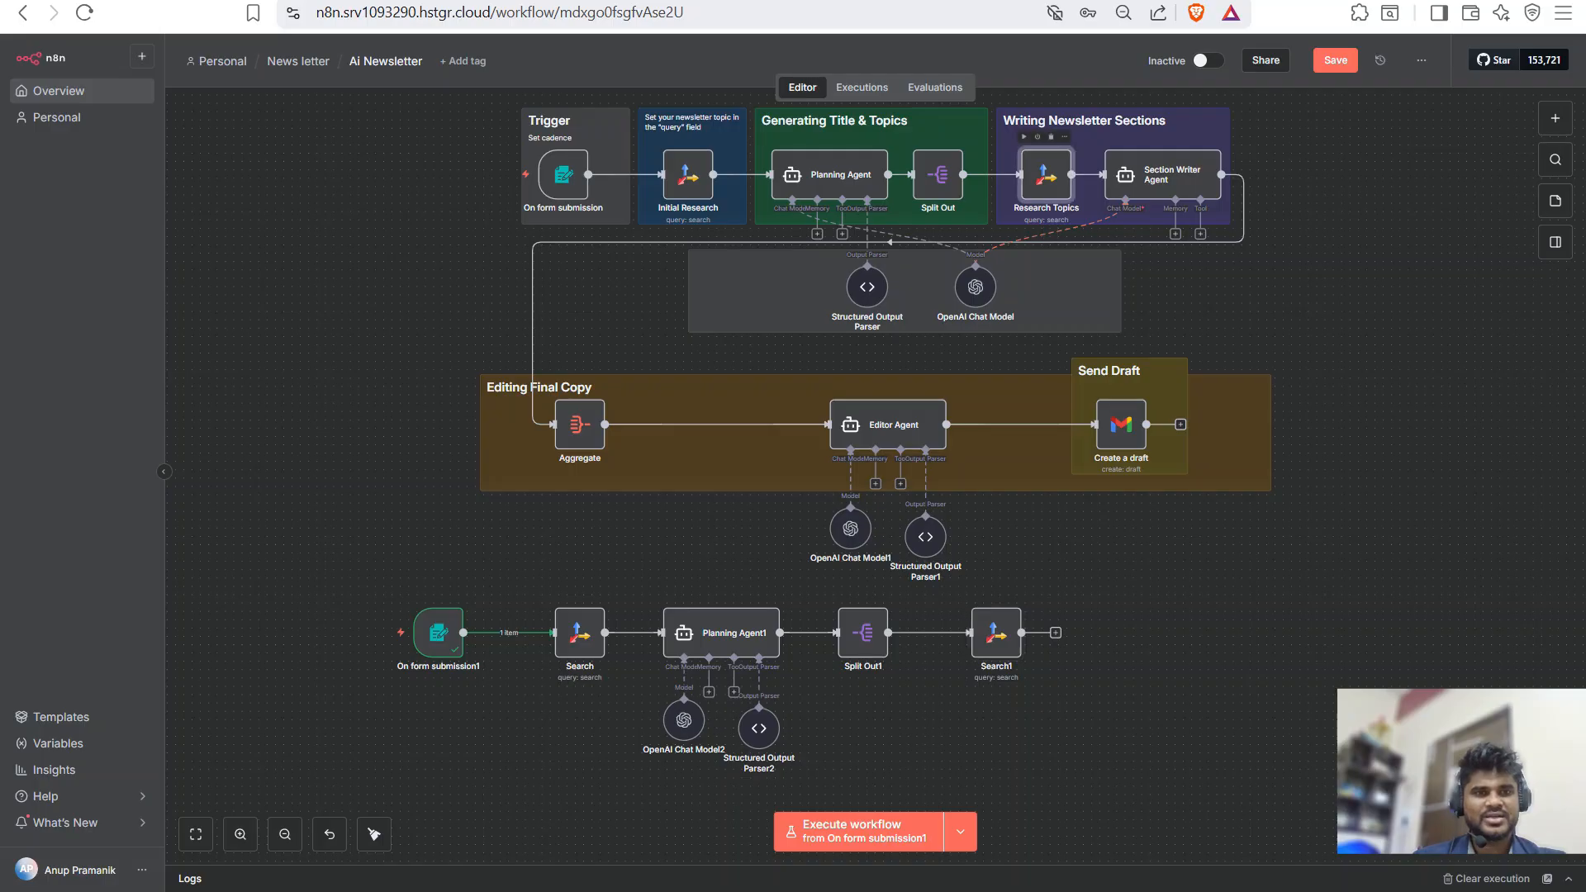
# - Copy the query expression {{ $json['output.topics'] }} from the existing Research Topics node into the duplicated Search node's Query field
pyautogui.doubleClick(1045, 175)
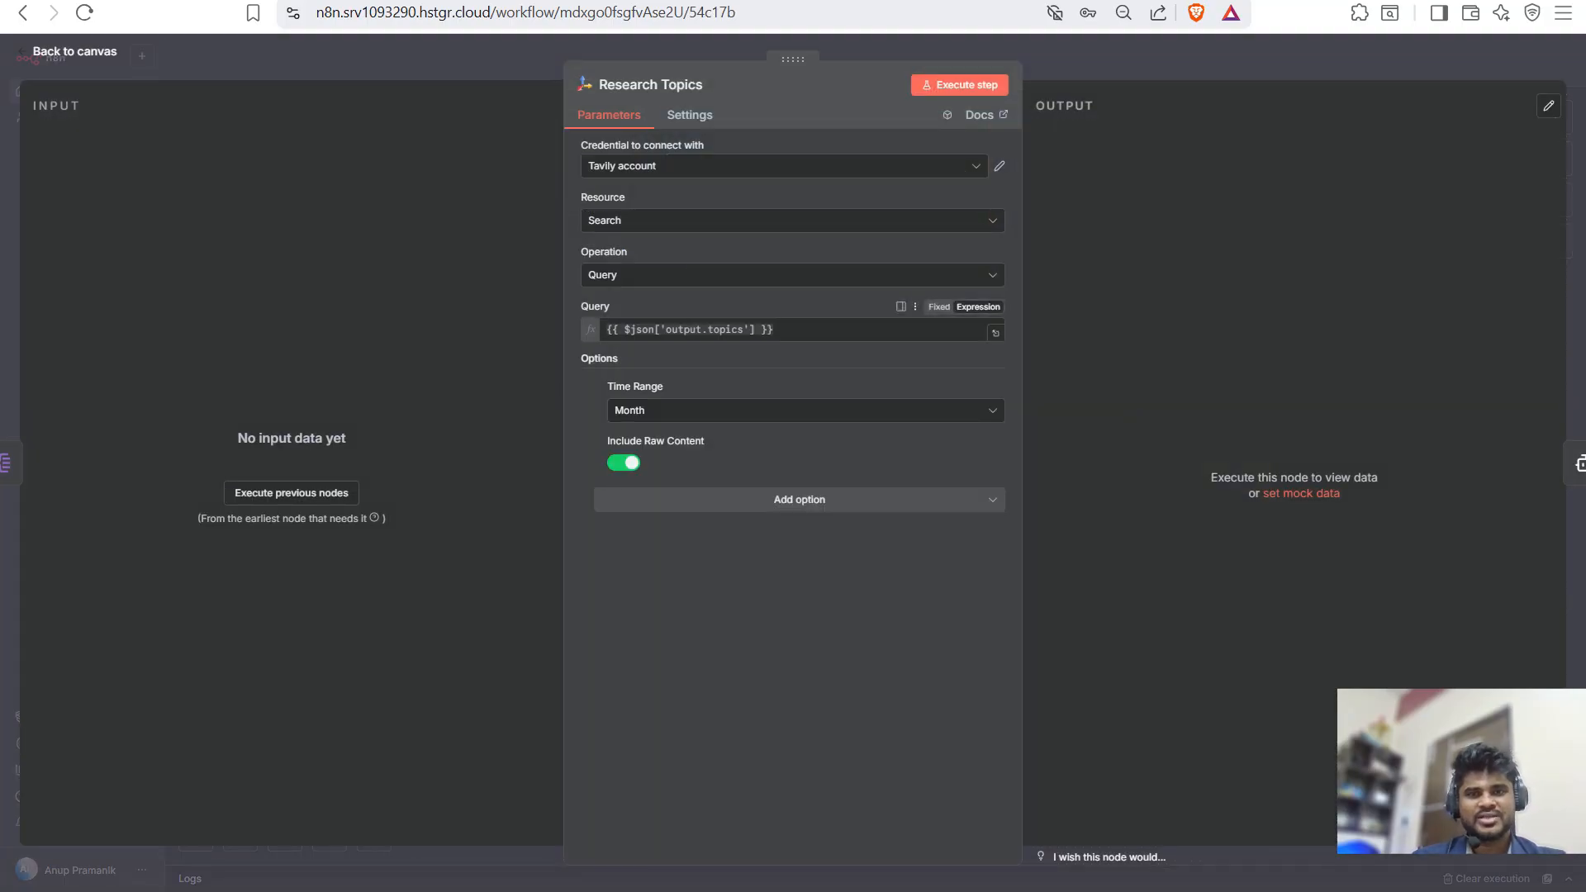
pyautogui.click(814, 330)
pyautogui.hotkey('ctrl', 'a')
pyautogui.click(793, 628)
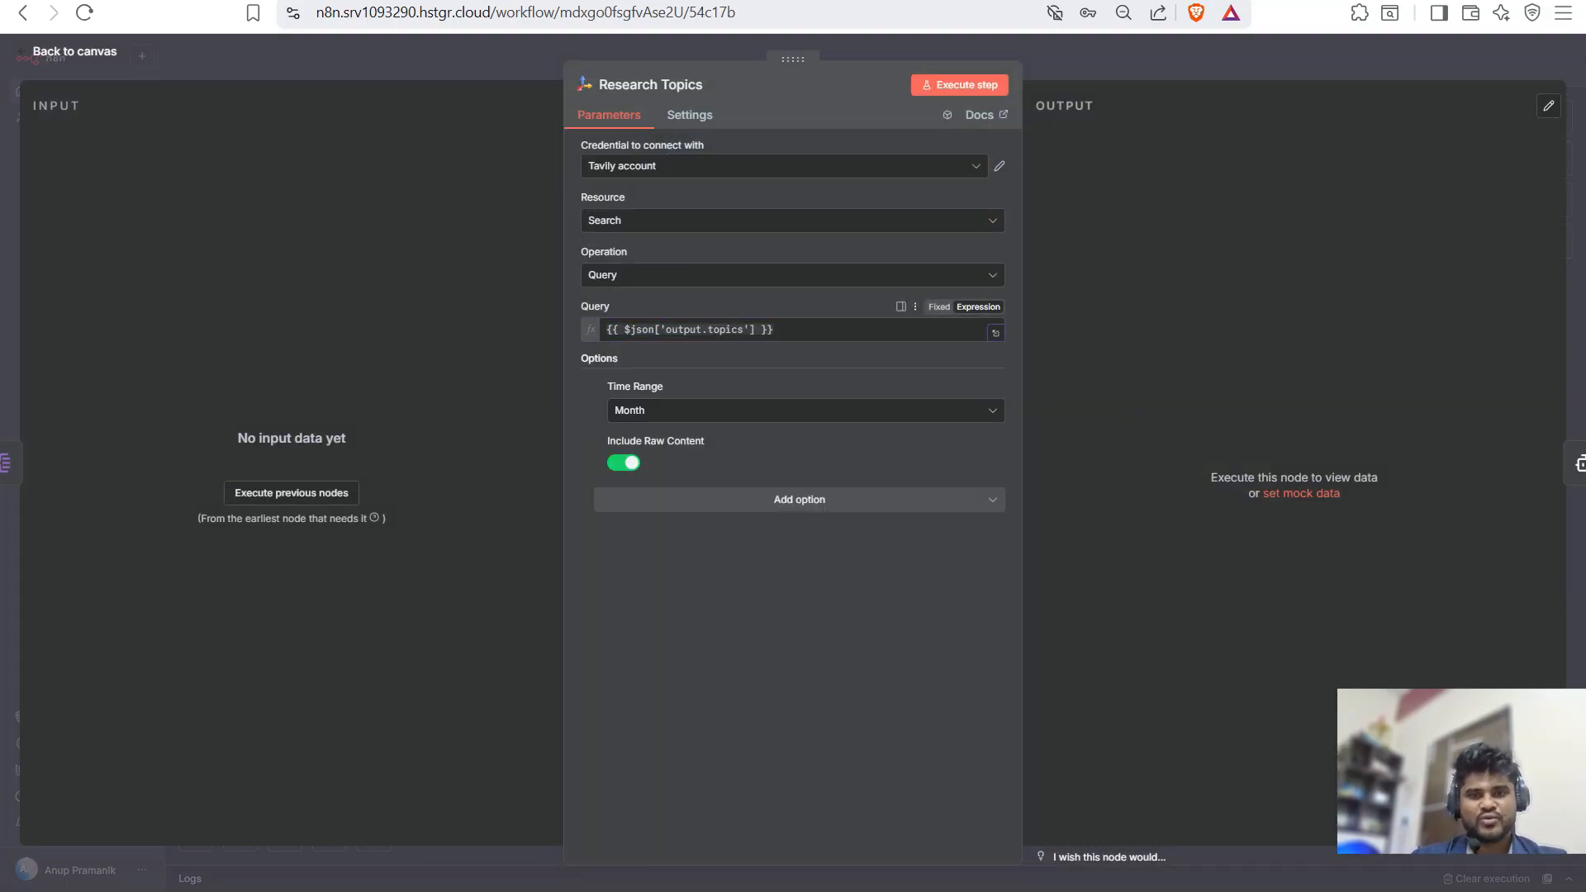
pyautogui.press('Escape')
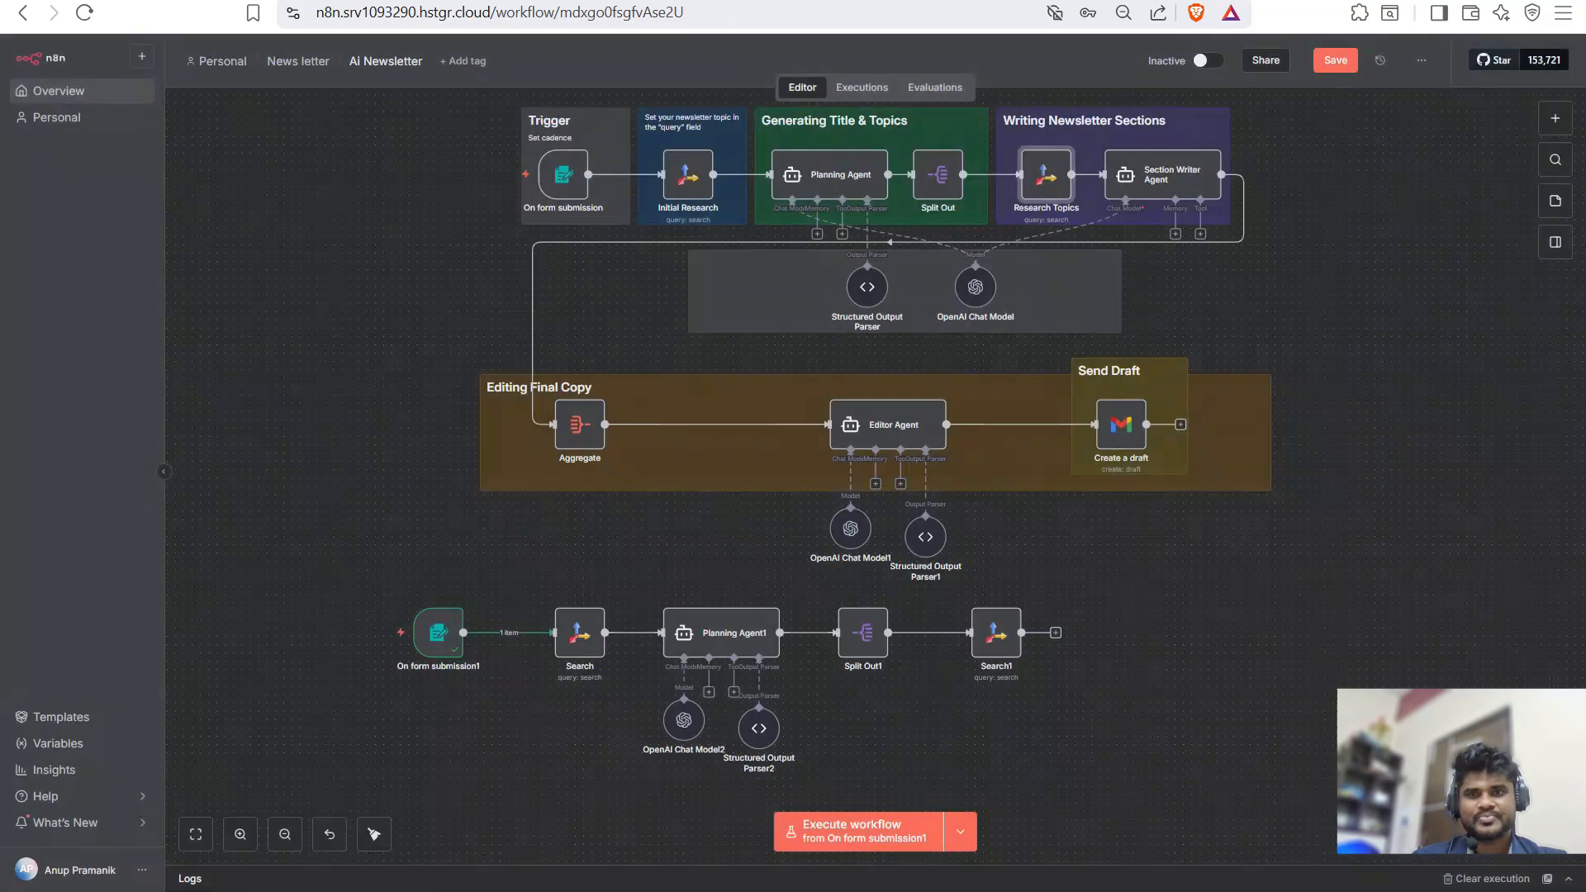
pyautogui.doubleClick(996, 633)
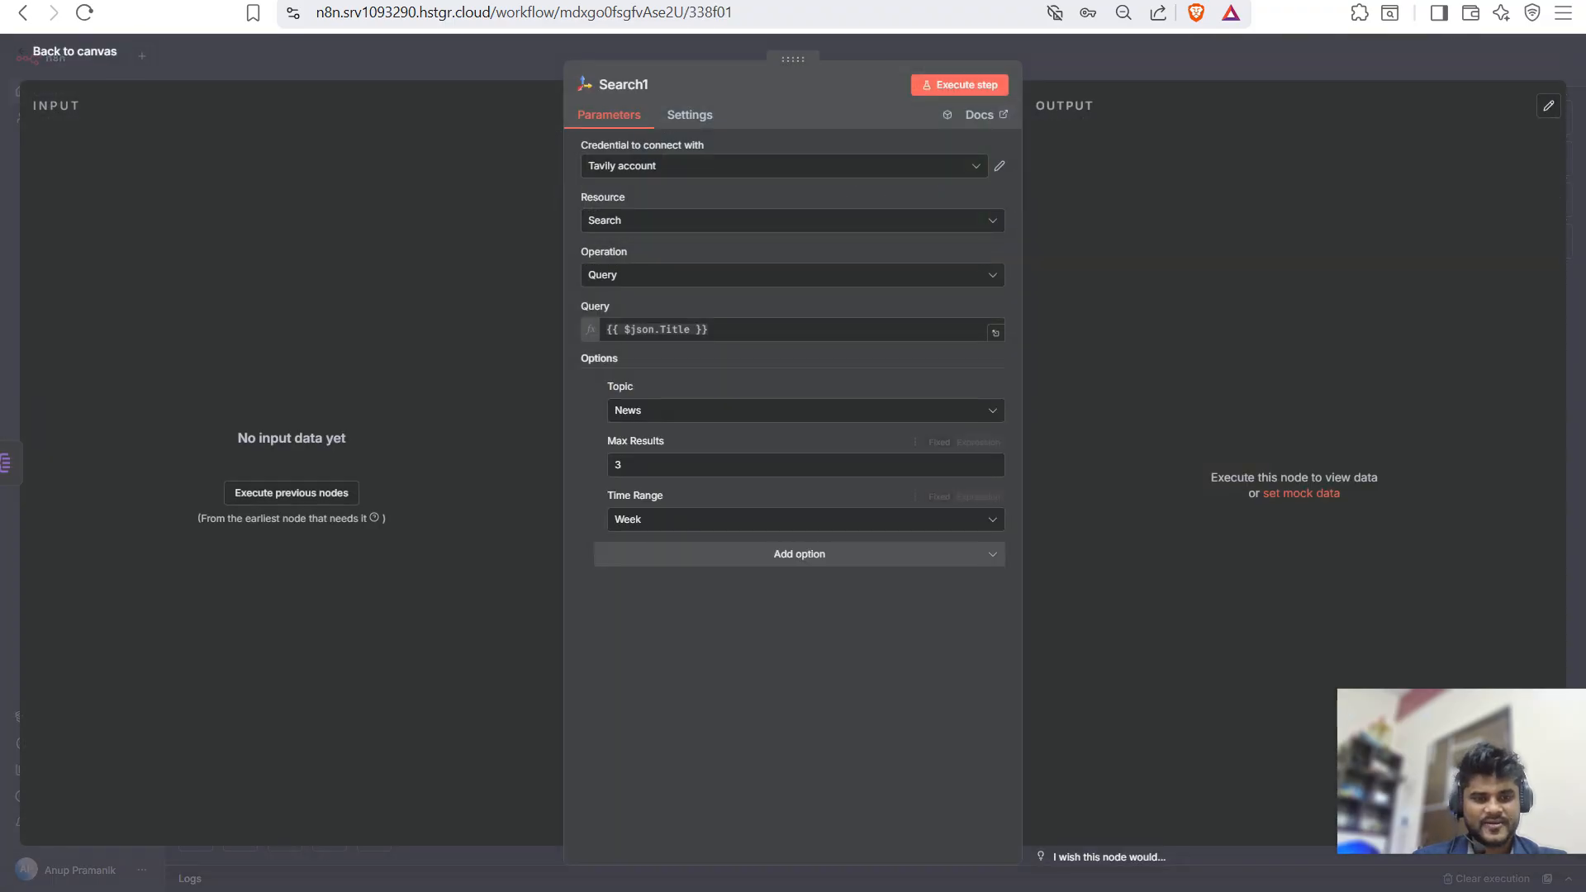
pyautogui.click(793, 330)
pyautogui.hotkey('ctrl', 'a')
pyautogui.hotkey('ctrl', 'v')
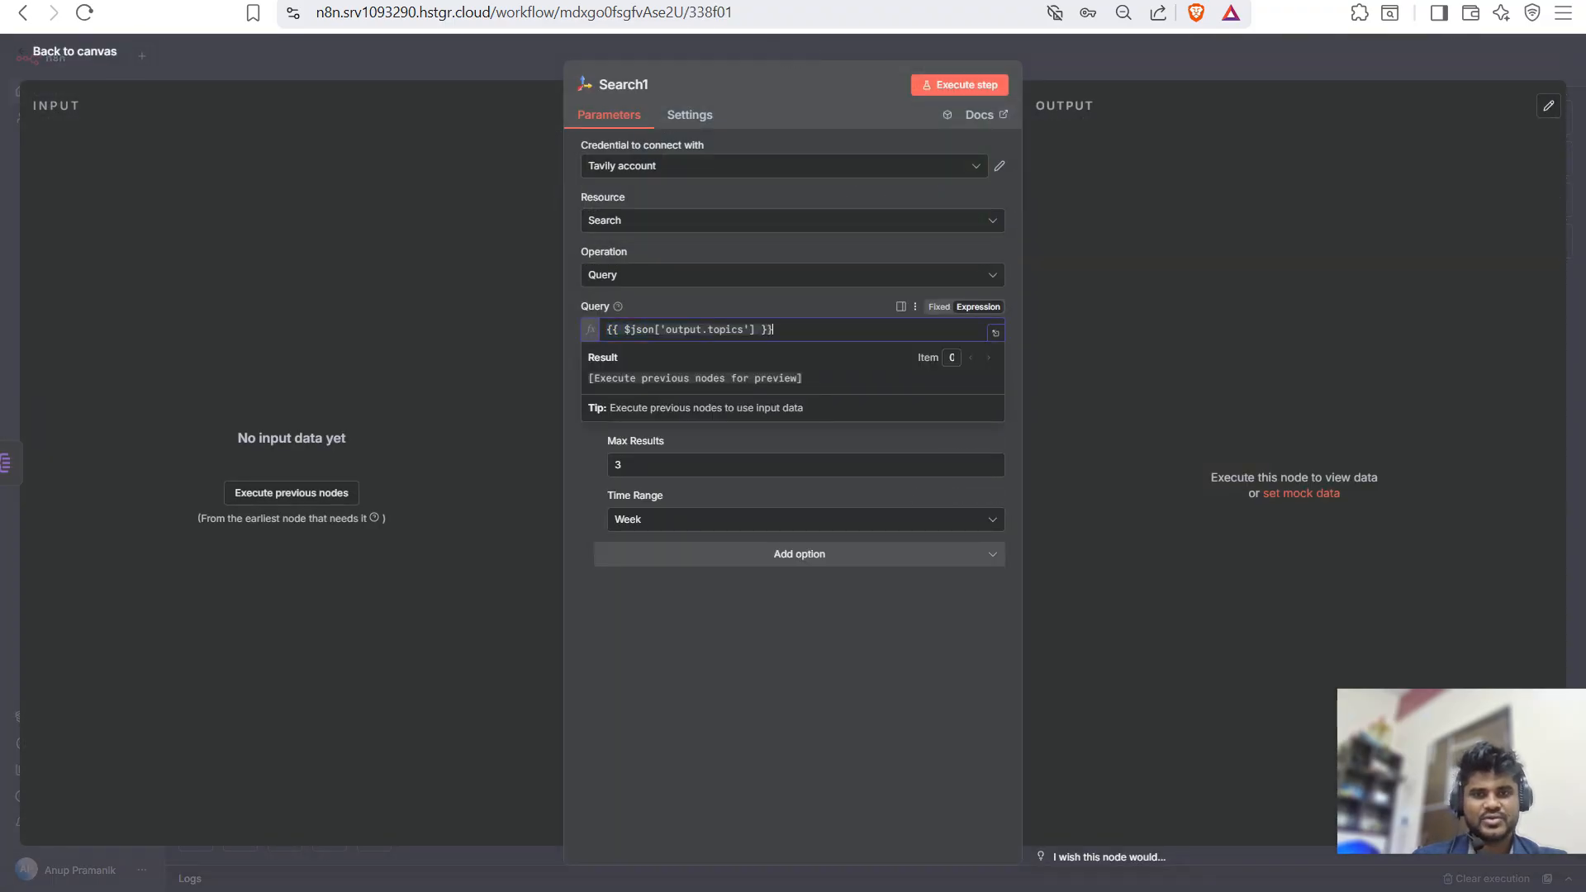
pyautogui.click(793, 628)
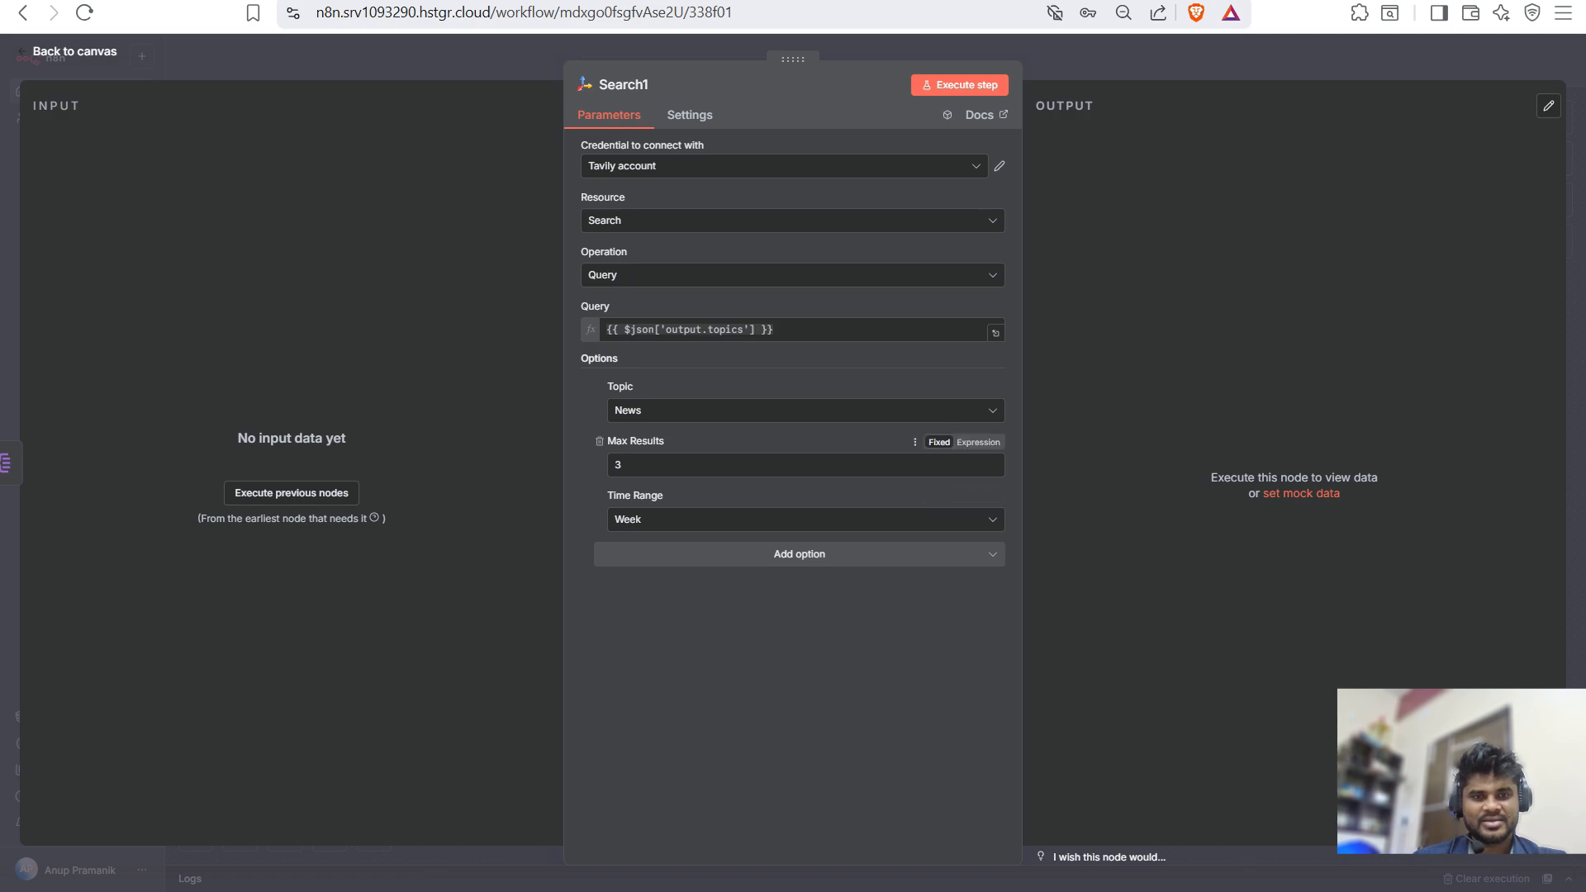
# - Remove the Topic and Max Results options from the duplicated Search node and set its Time Range to Month
pyautogui.click(599, 387)
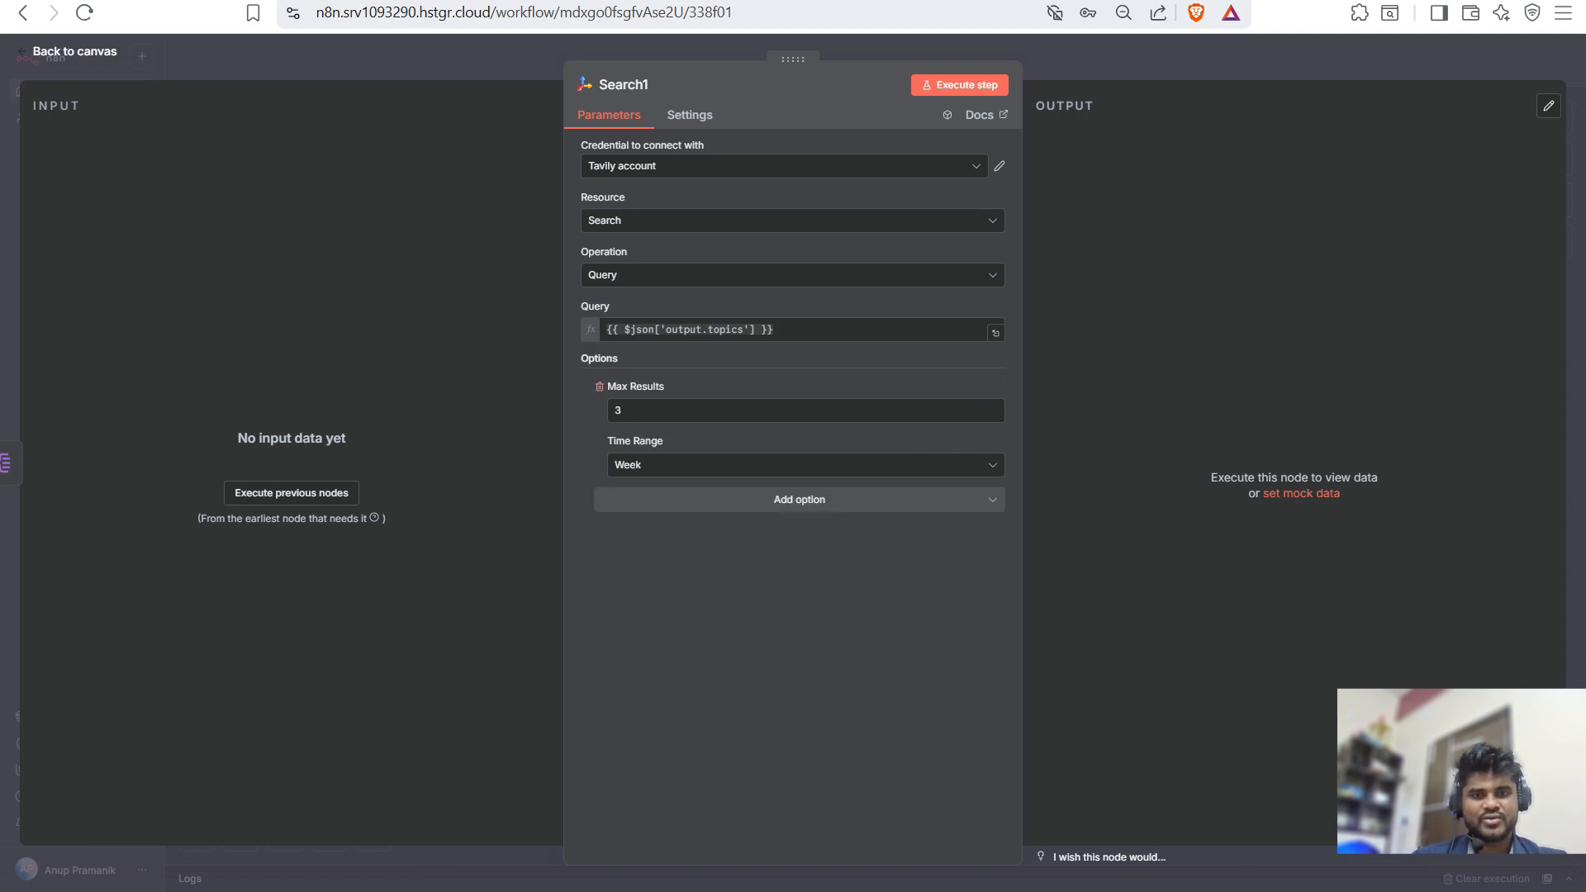
pyautogui.click(599, 386)
pyautogui.click(644, 410)
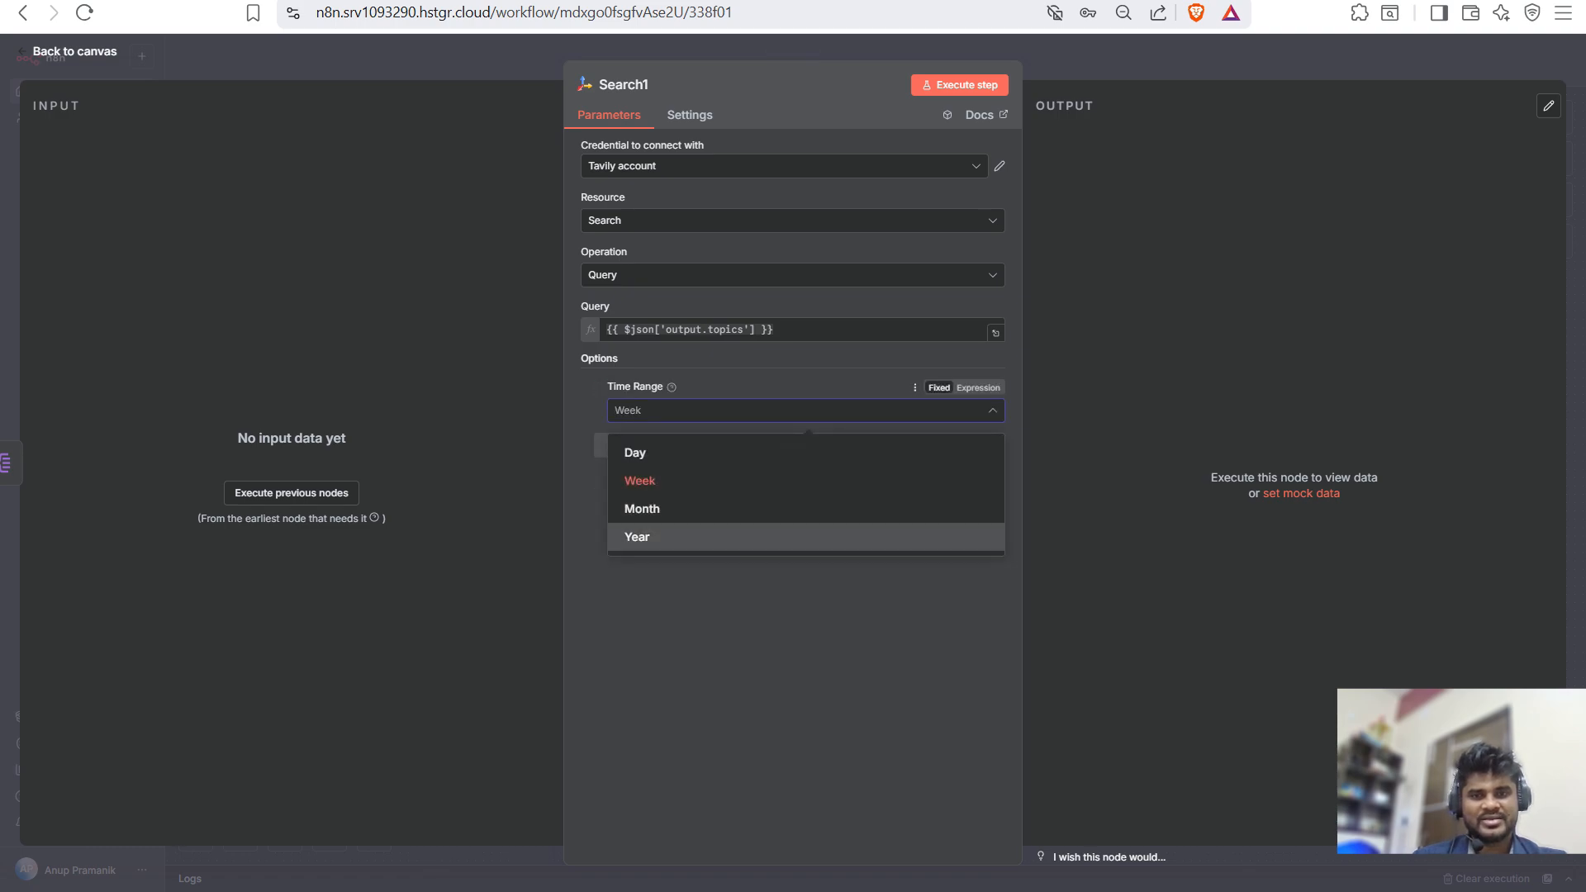
pyautogui.click(642, 508)
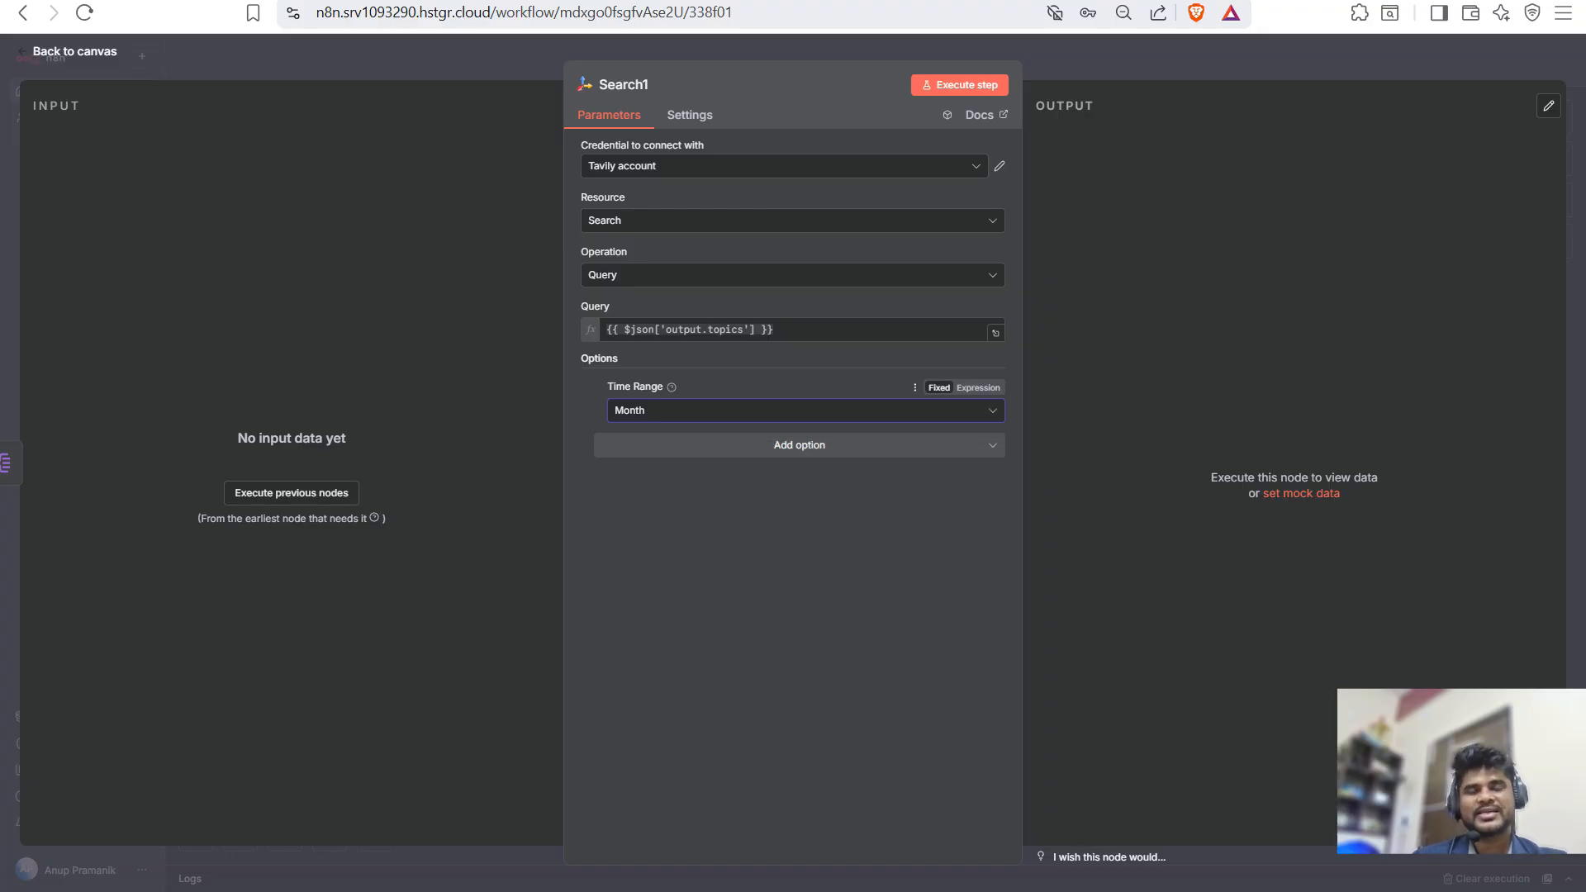
pyautogui.press('Escape')
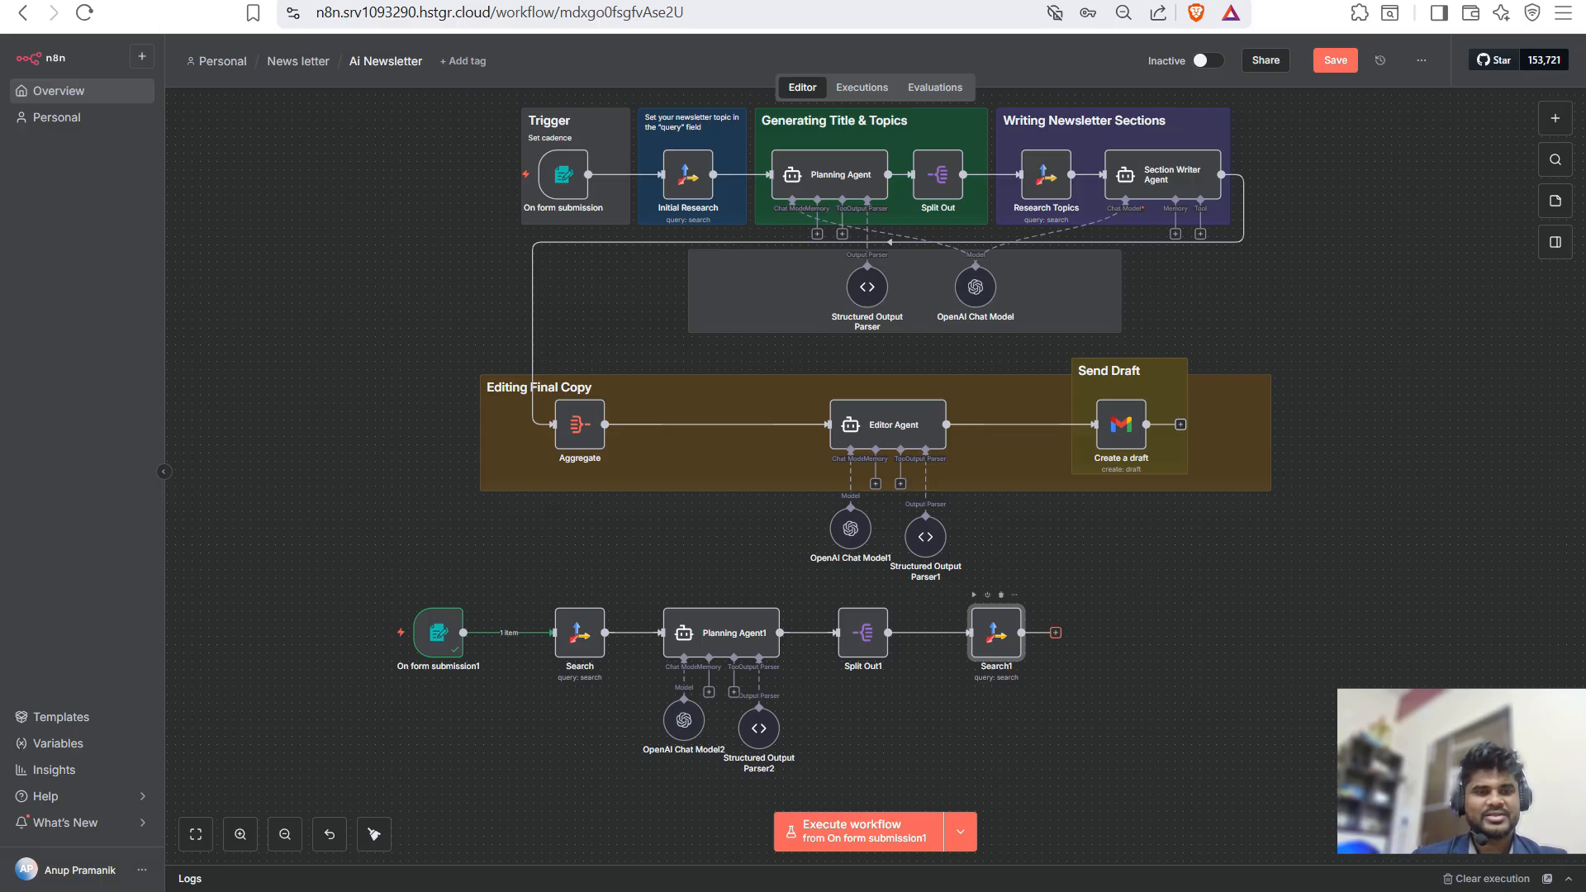
# - Add an AI Agent node after the duplicated Search node with its prompt source set to Define below
pyautogui.click(1055, 633)
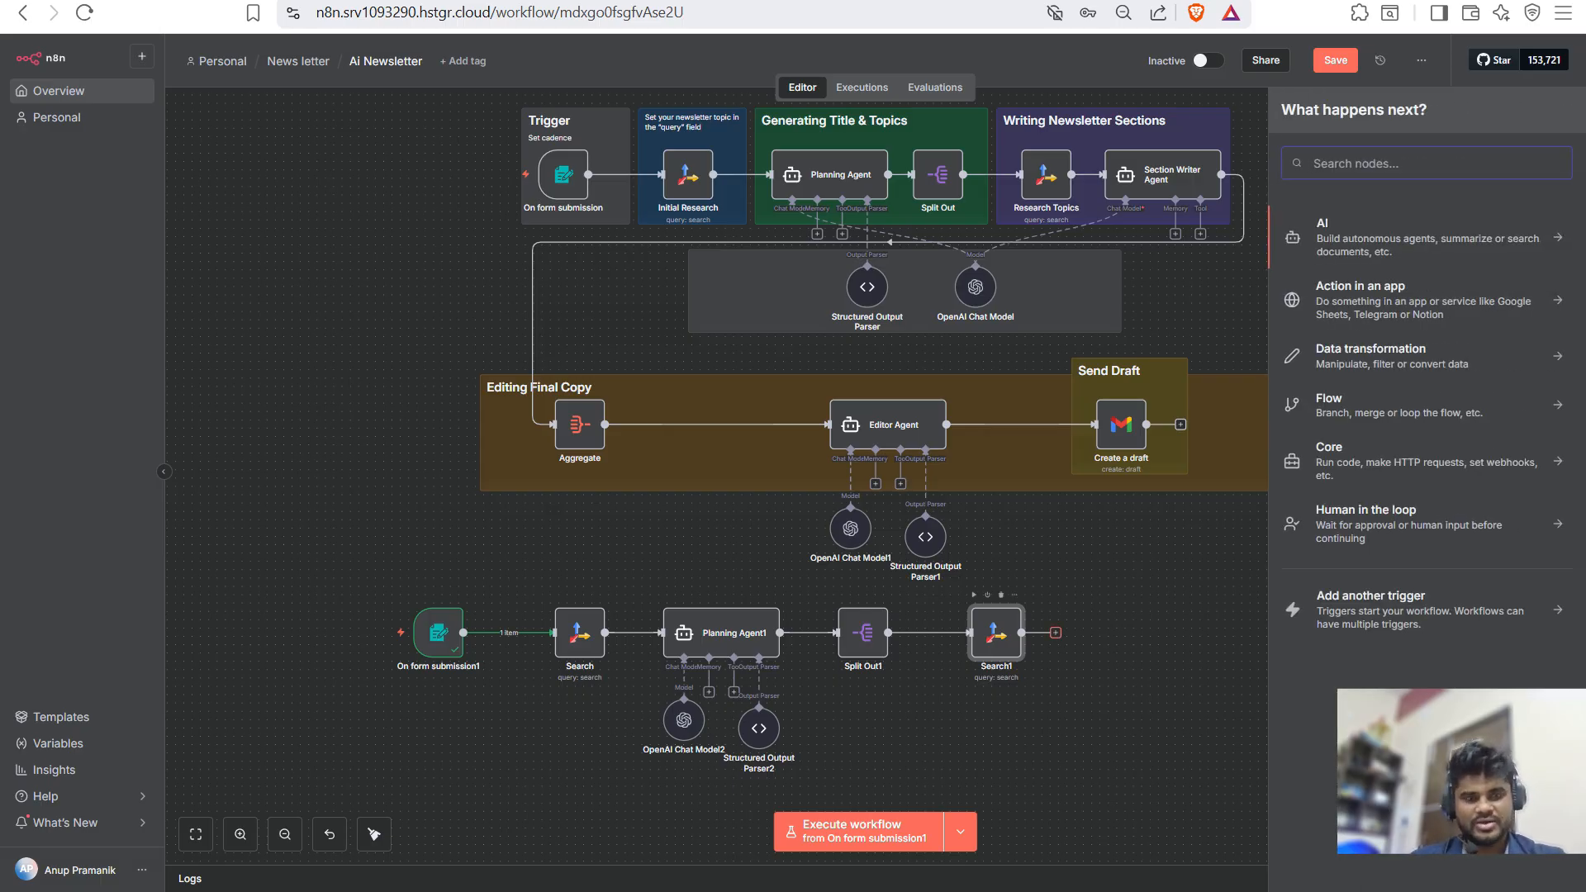
pyautogui.write('ai age')
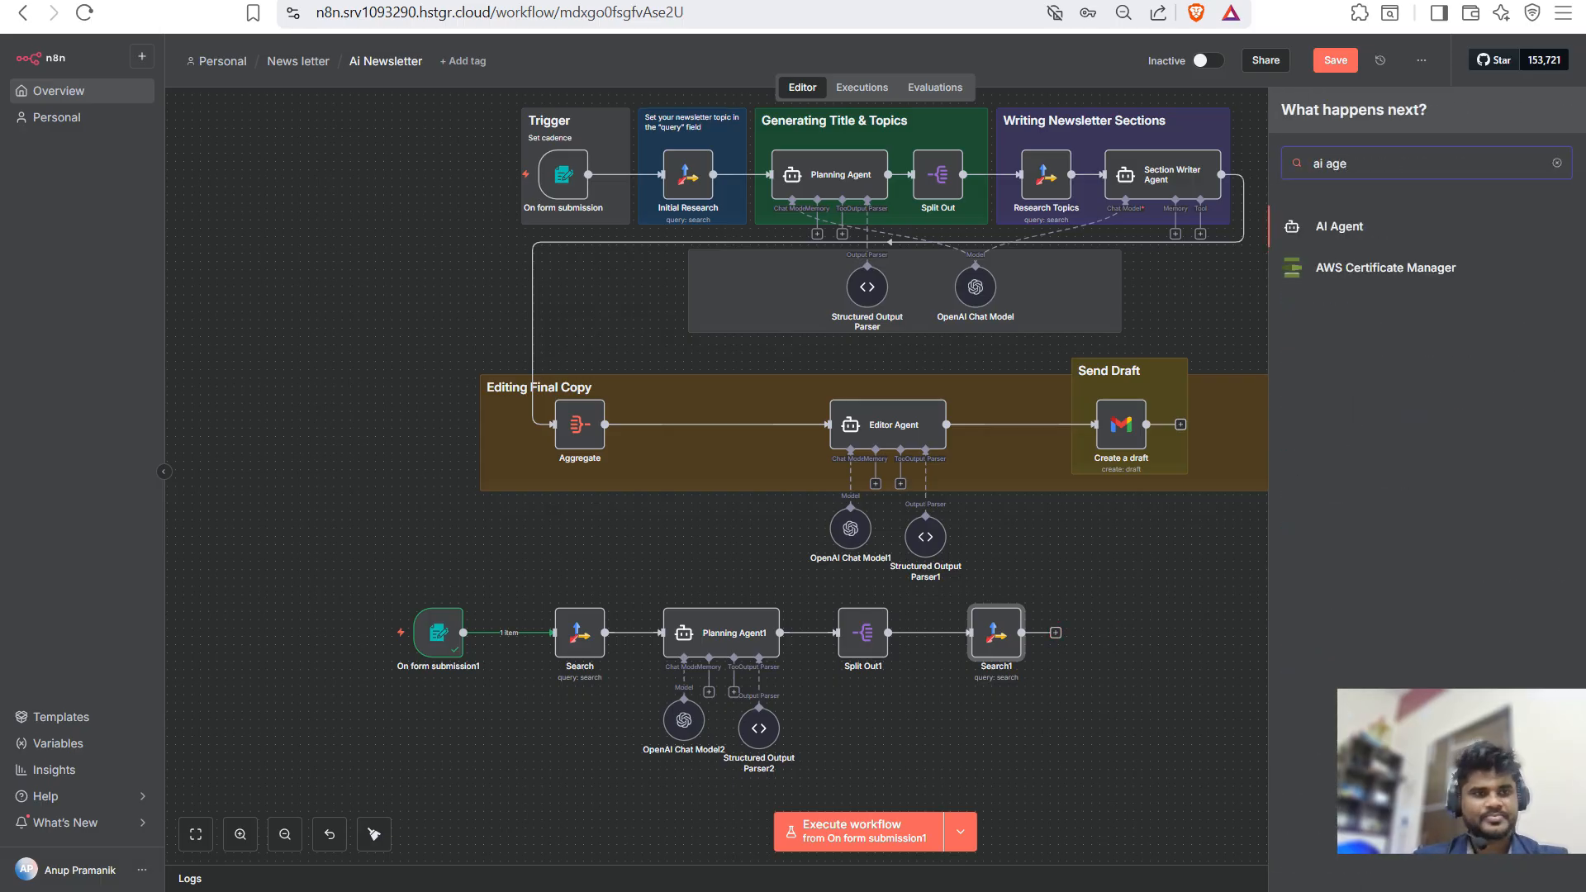
pyautogui.press('Return')
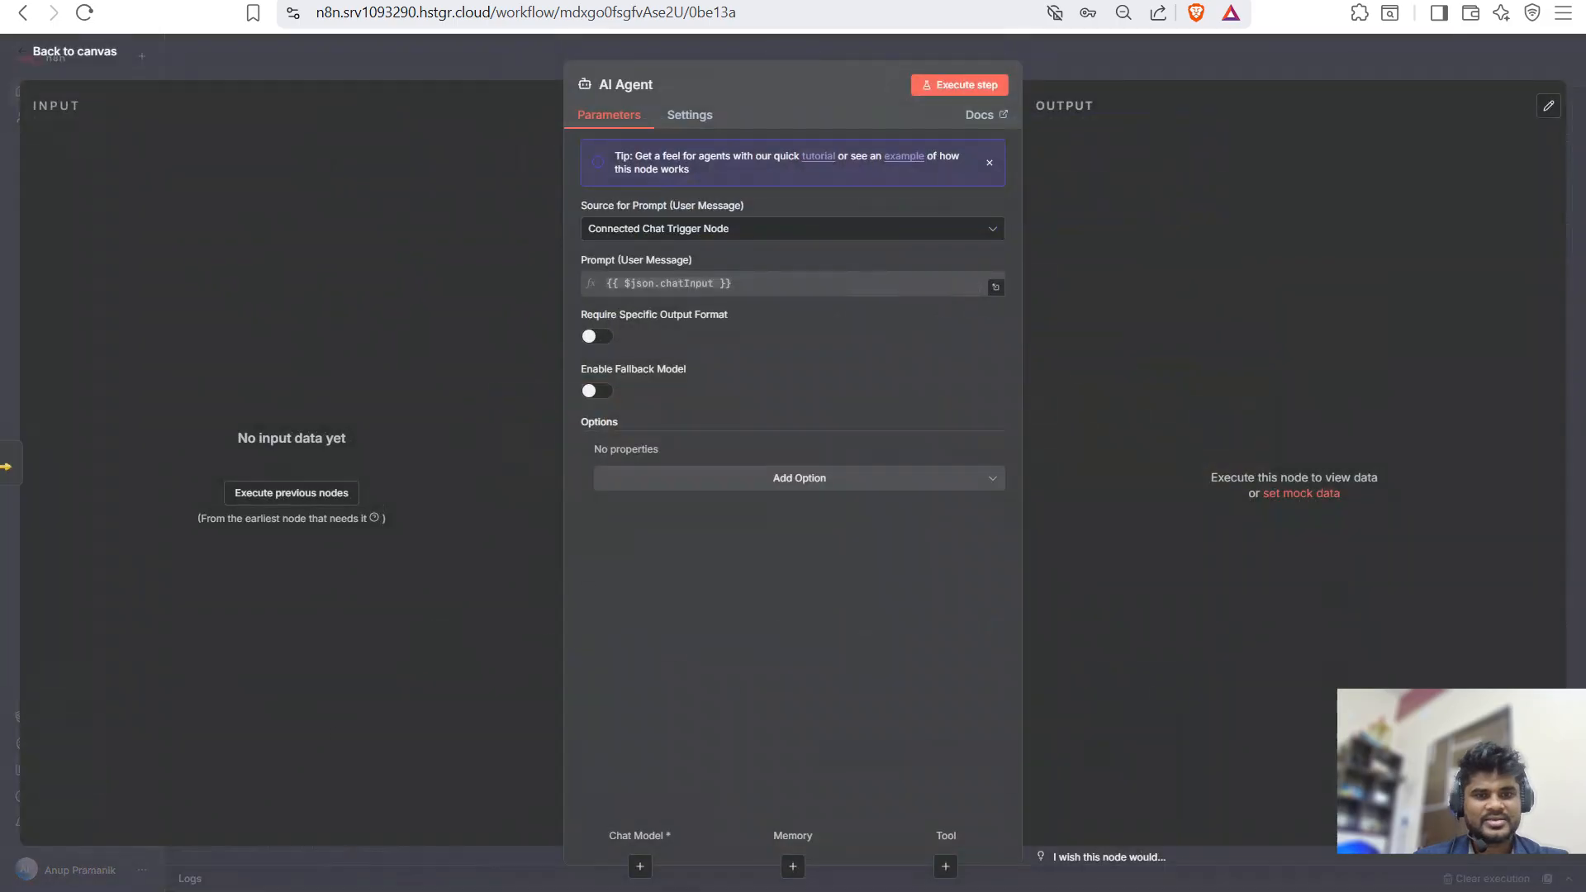
pyautogui.click(793, 229)
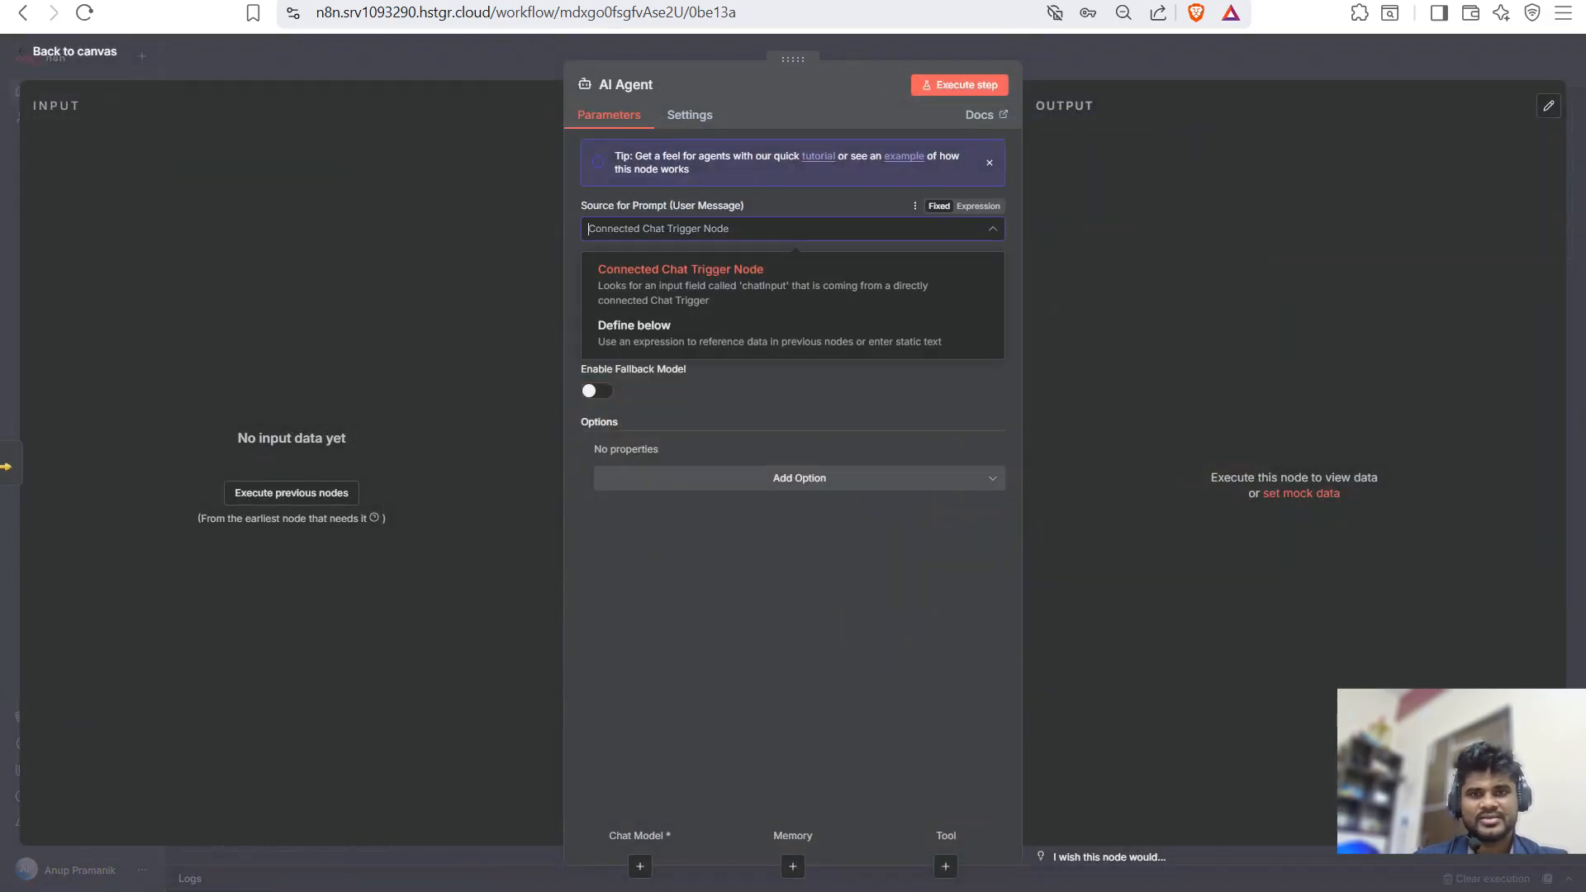
pyautogui.click(634, 332)
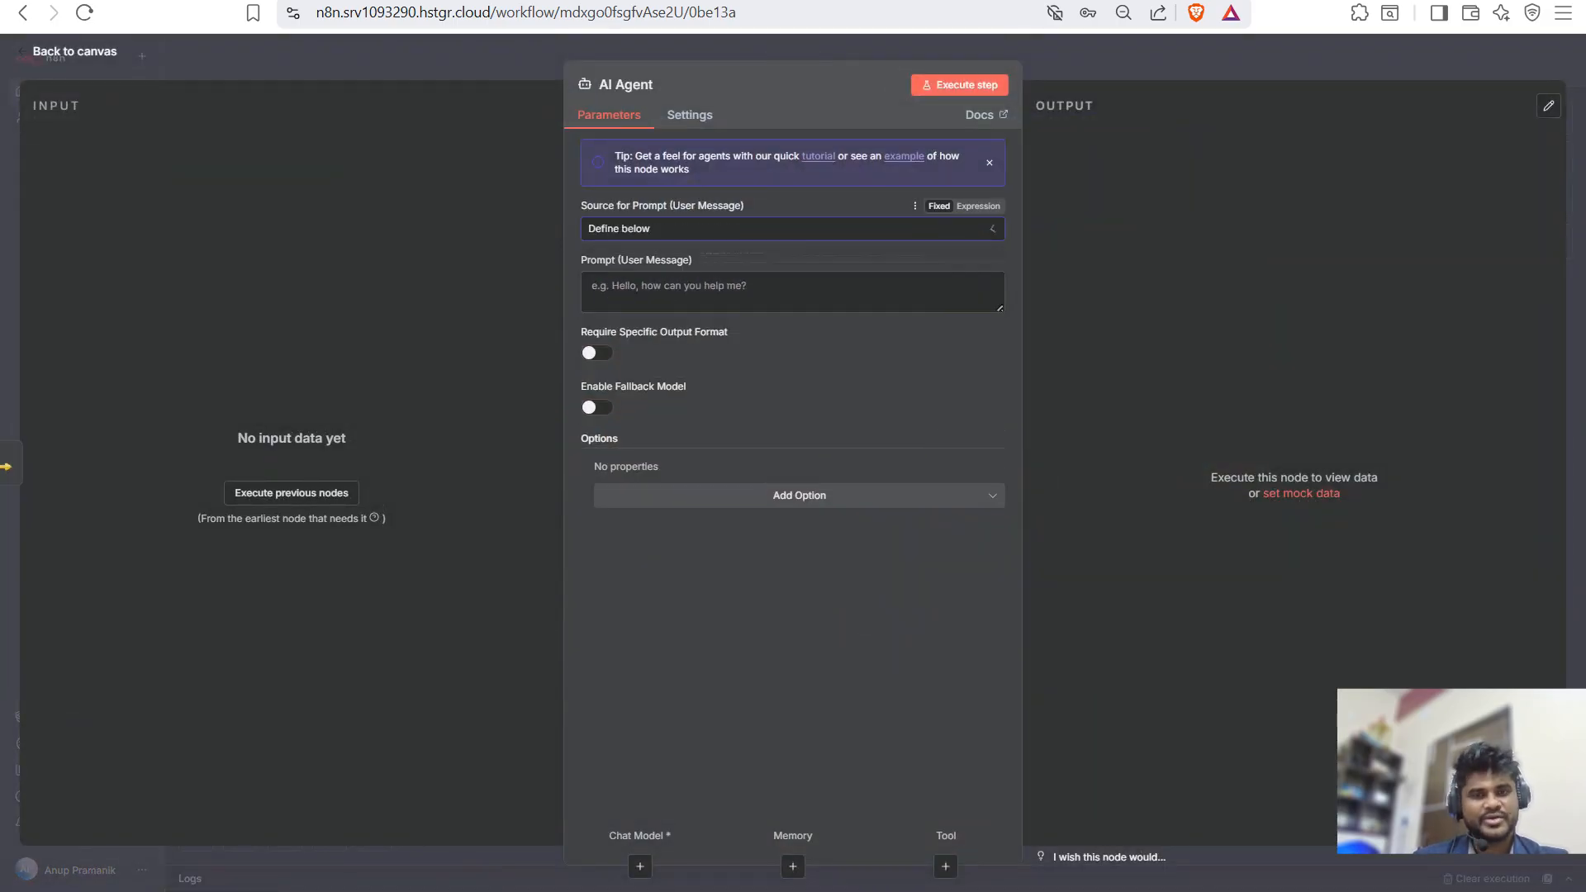
pyautogui.press('Escape')
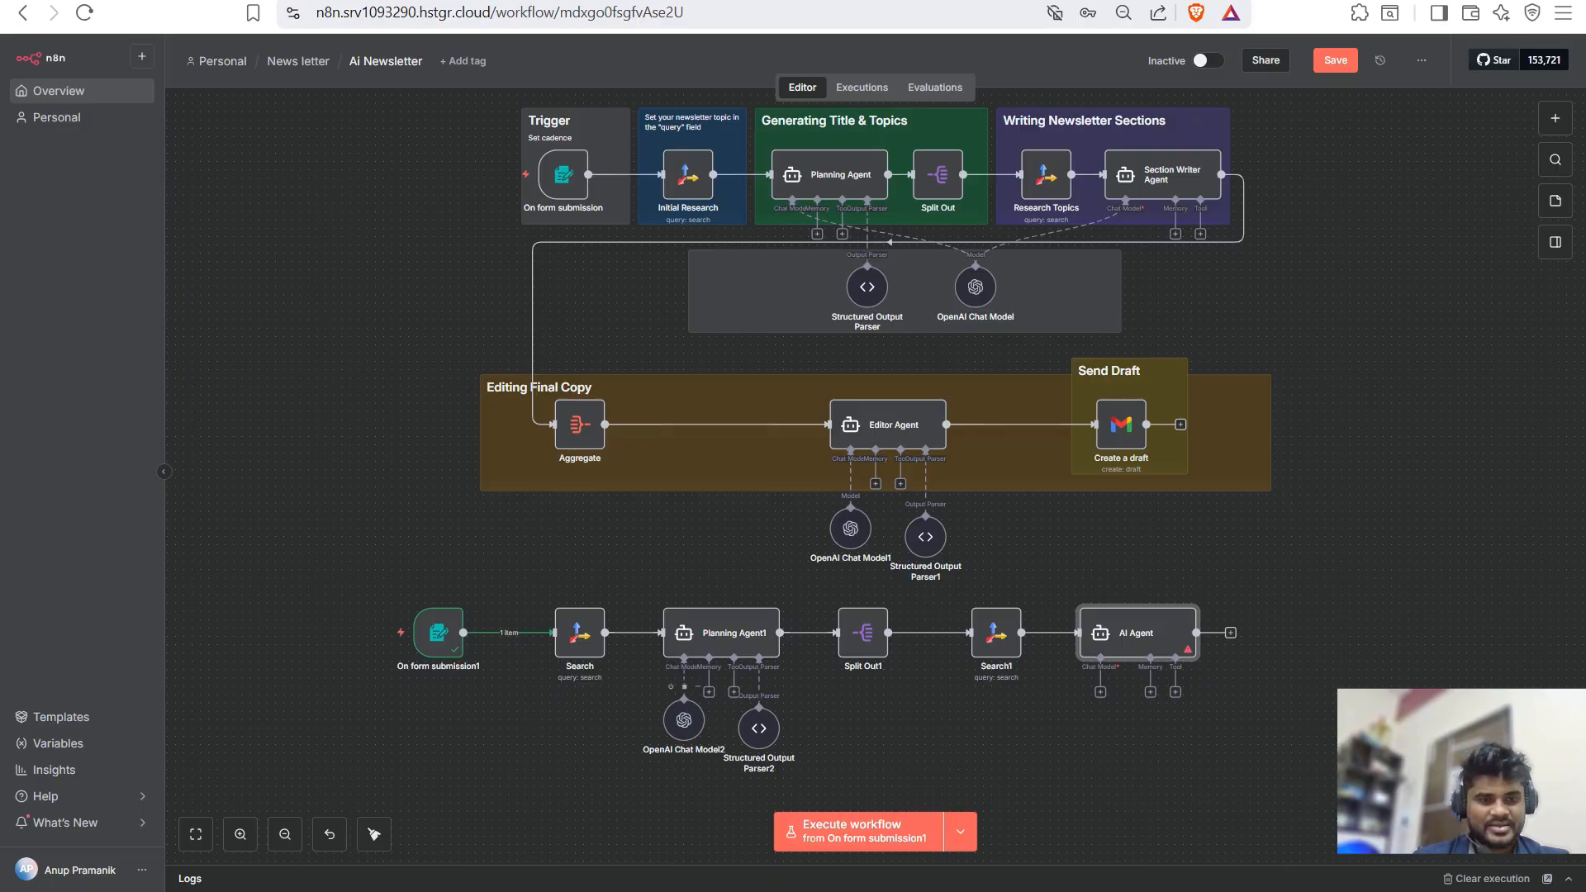
# - Connect the AI Agent's chat model input to the new Planning Agent's OpenAI Chat Model, spacing the parser and model nodes apart
pyautogui.moveTo(758, 728); pyautogui.dragTo(767, 729)
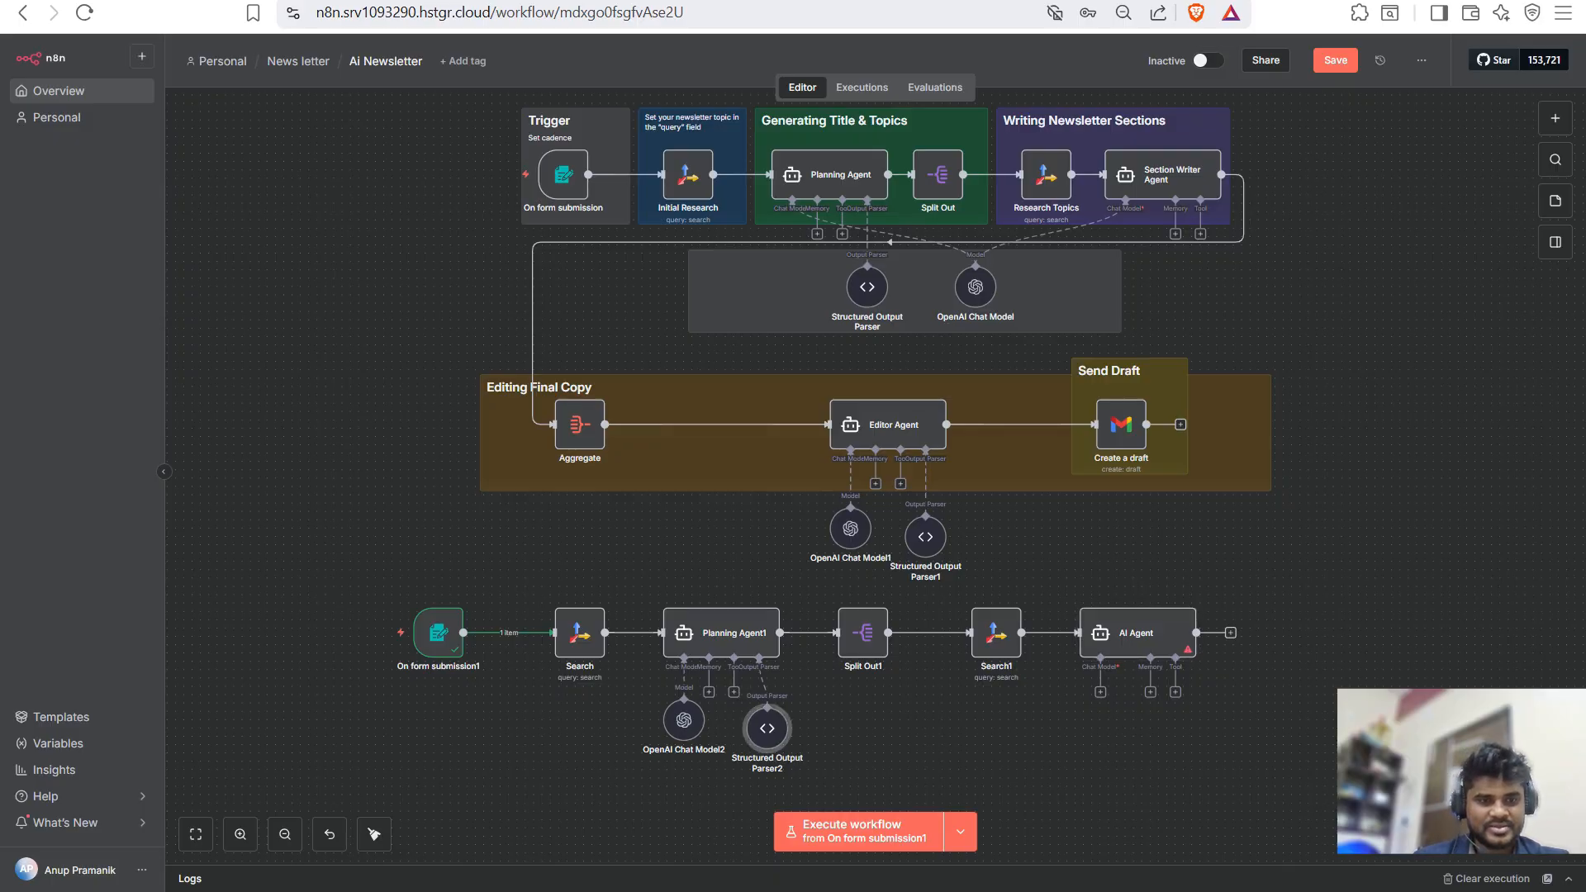
pyautogui.moveTo(1100, 692); pyautogui.dragTo(683, 751)
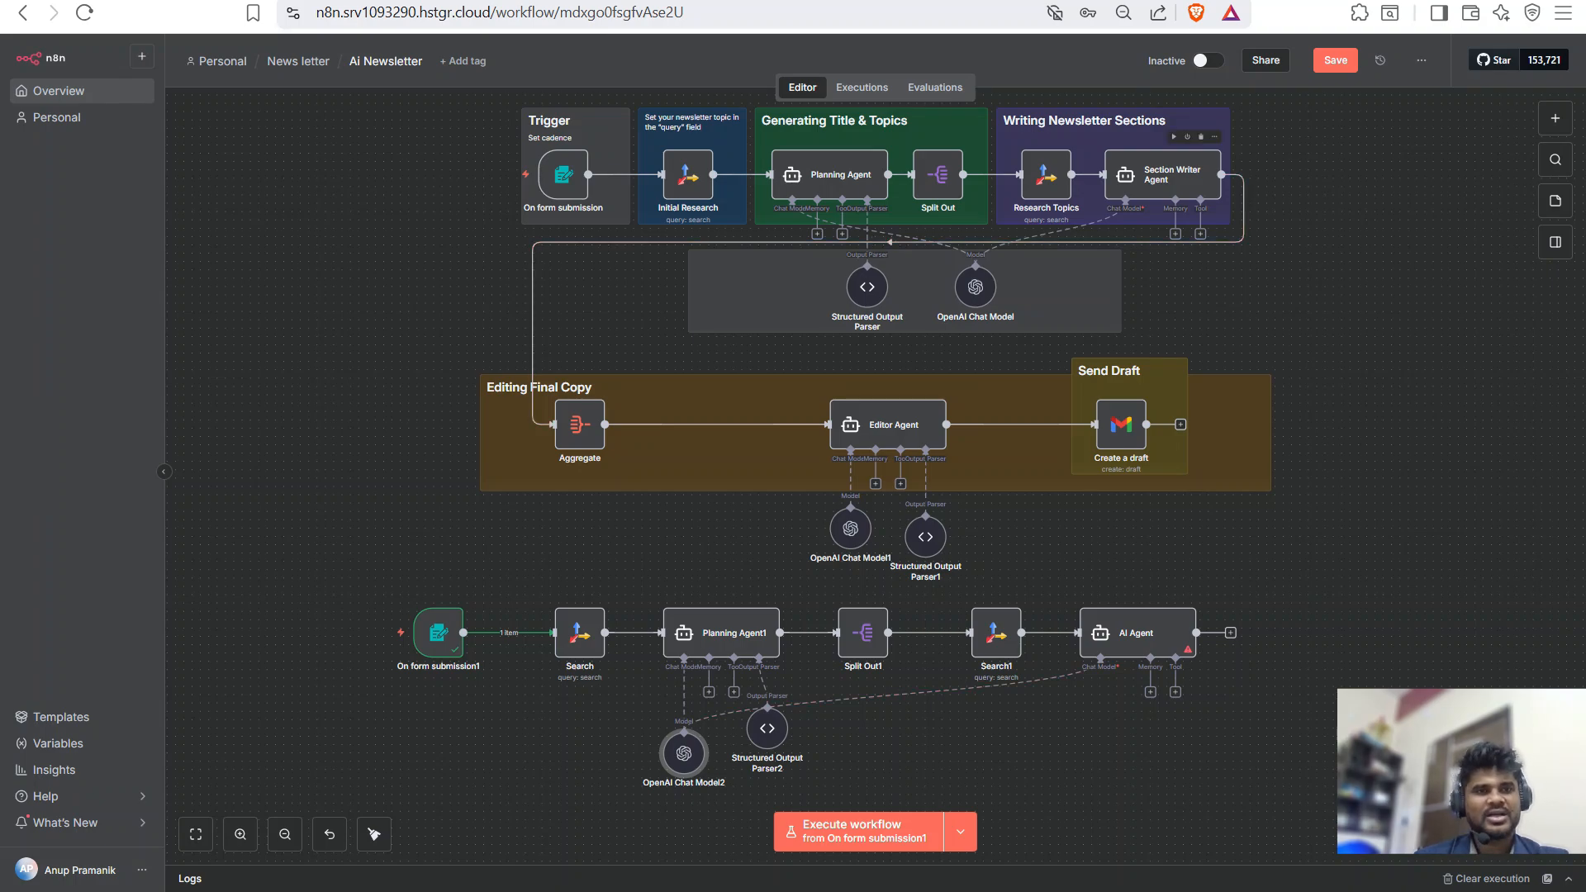
# - Copy the Topic and Research user prompt with its {{ $json.query }} and $json.results expressions from the Section Writer Agent into the new AI Agent's prompt
pyautogui.doubleClick(1162, 174)
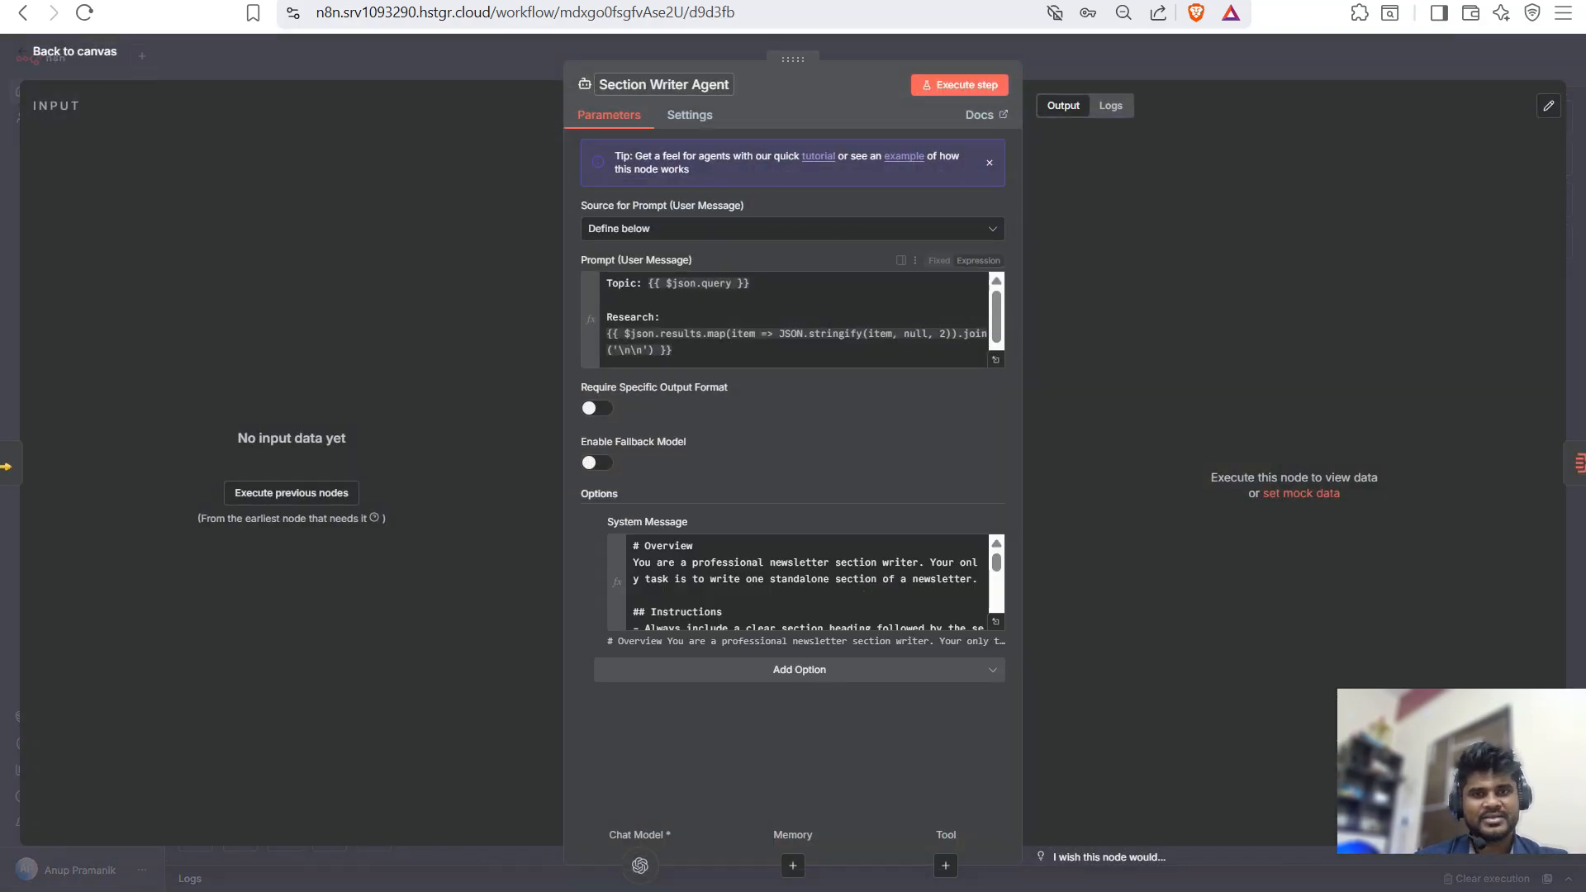
pyautogui.click(996, 360)
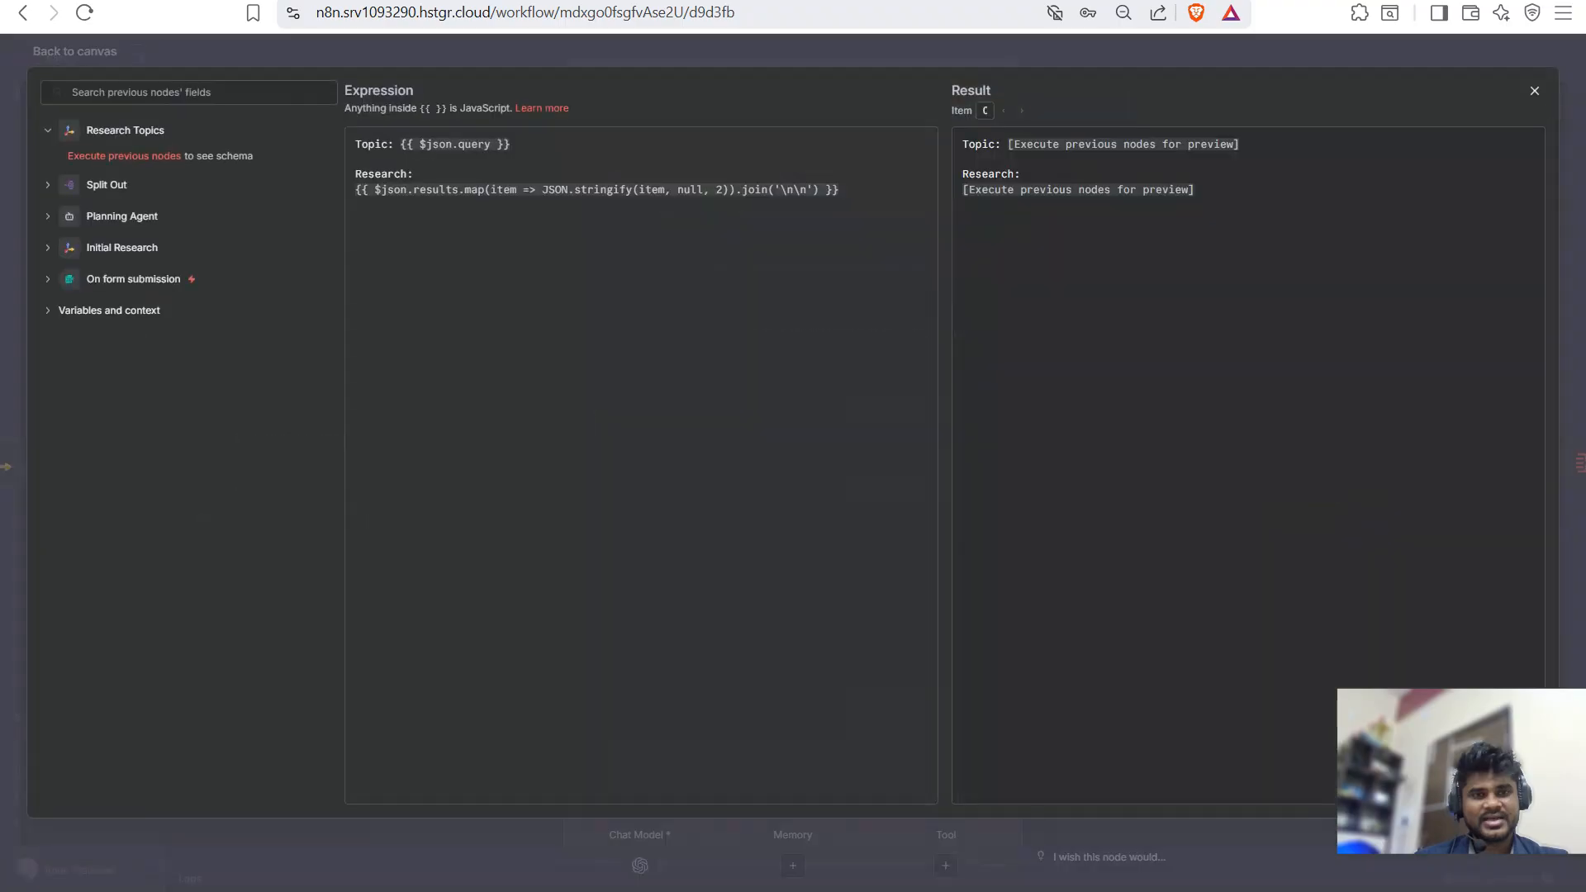
pyautogui.hotkey('ctrl', 'a')
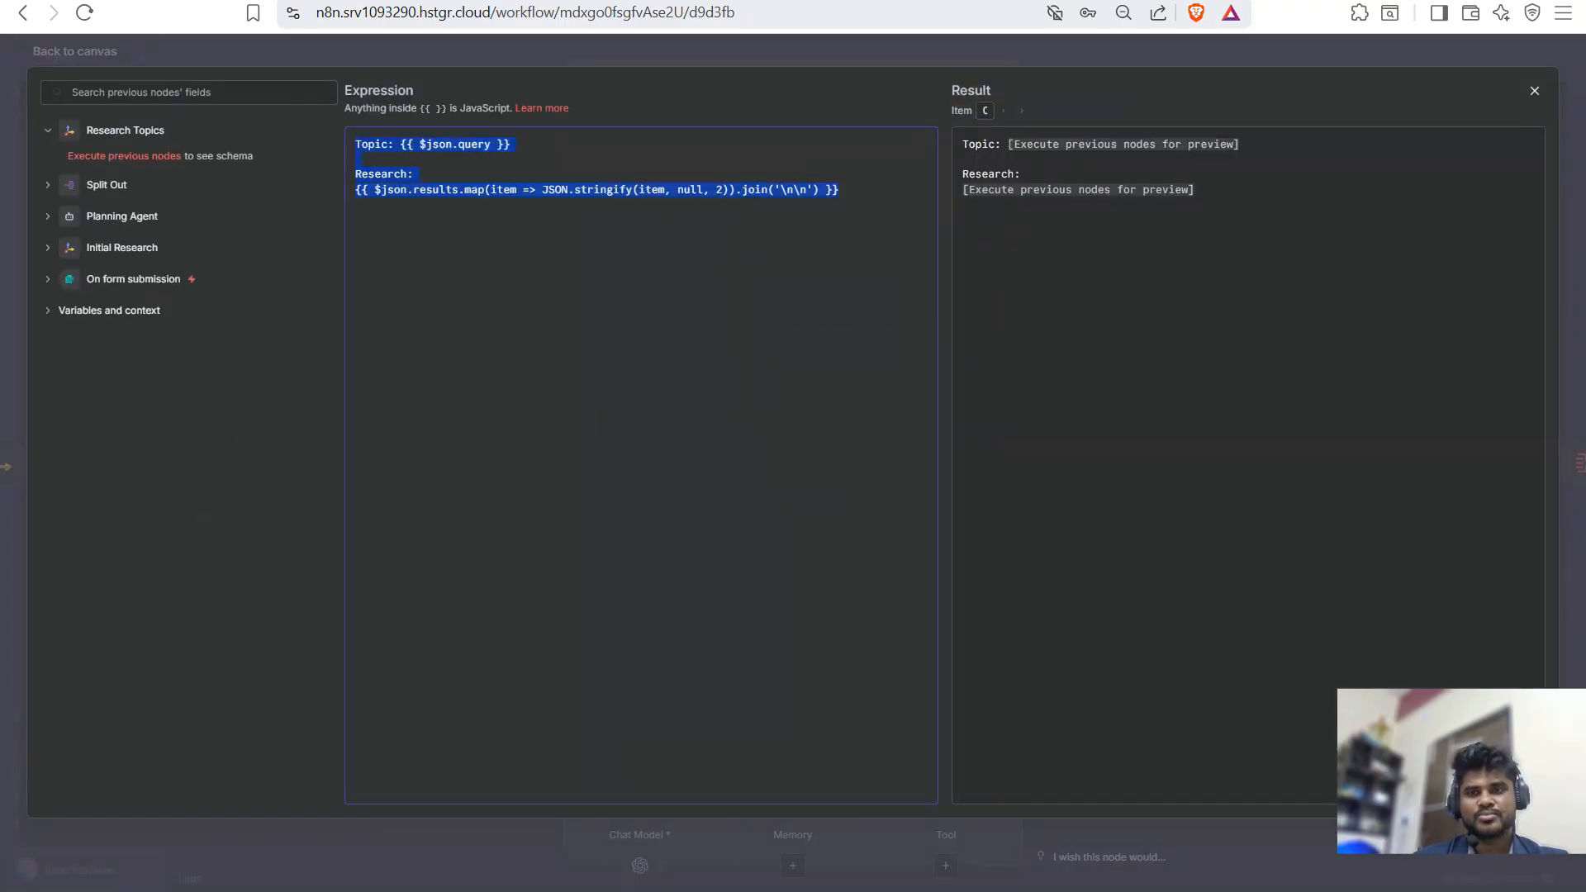
pyautogui.write("Topic: {{ $json.query }}  Research: {{ $json.results.map(item => JSON.stringify(item, null, 2)).join('\\n\\n') }}")
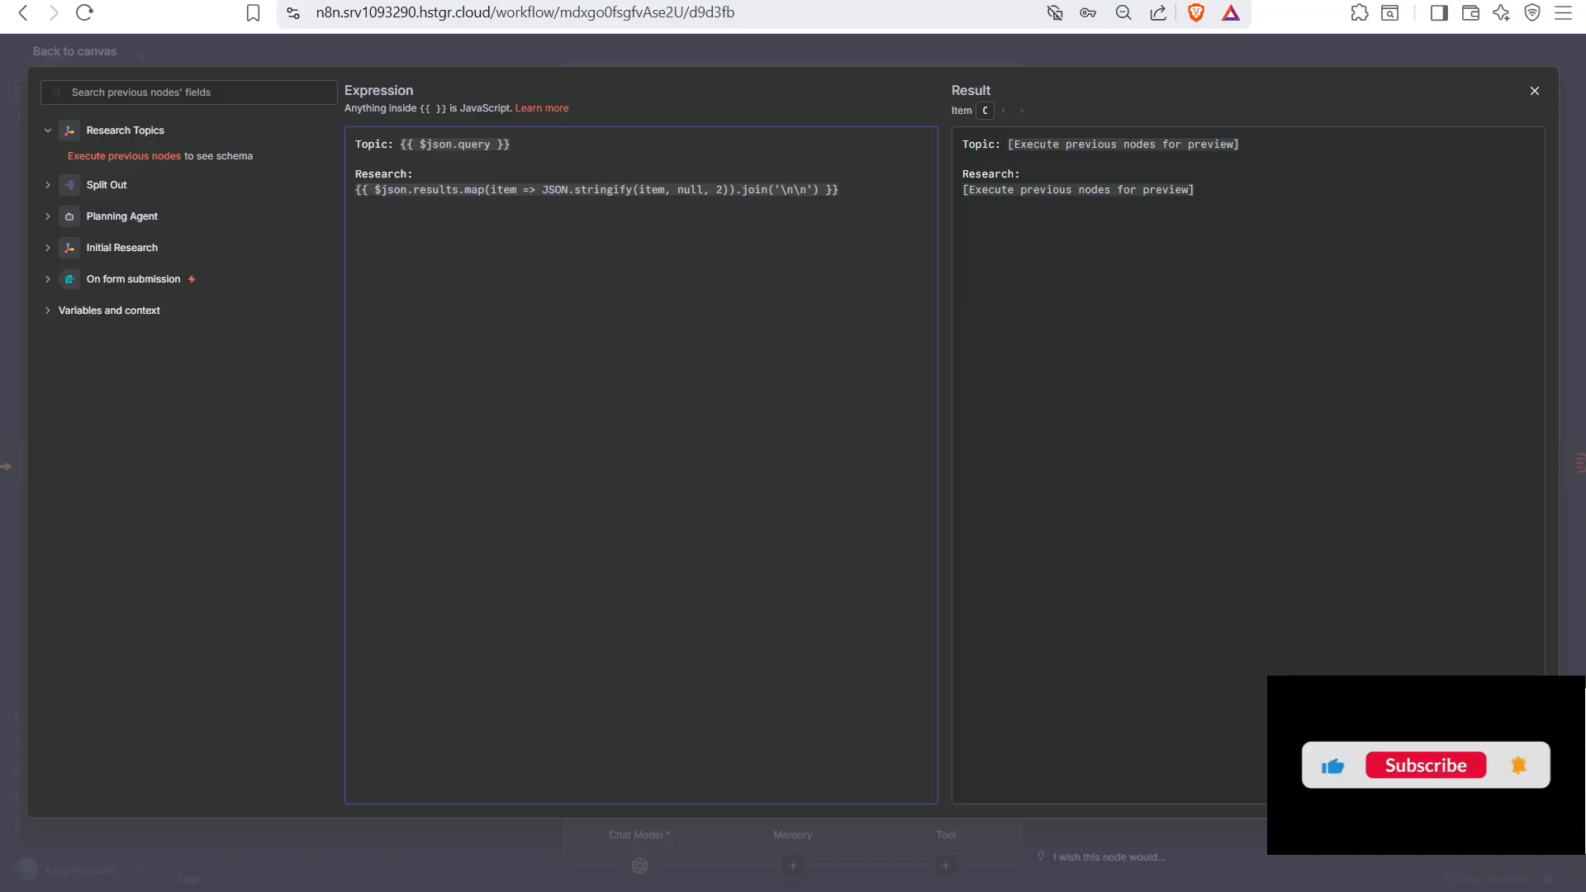
pyautogui.hotkey('ctrl', 'a')
pyautogui.hotkey('ctrl', 'c')
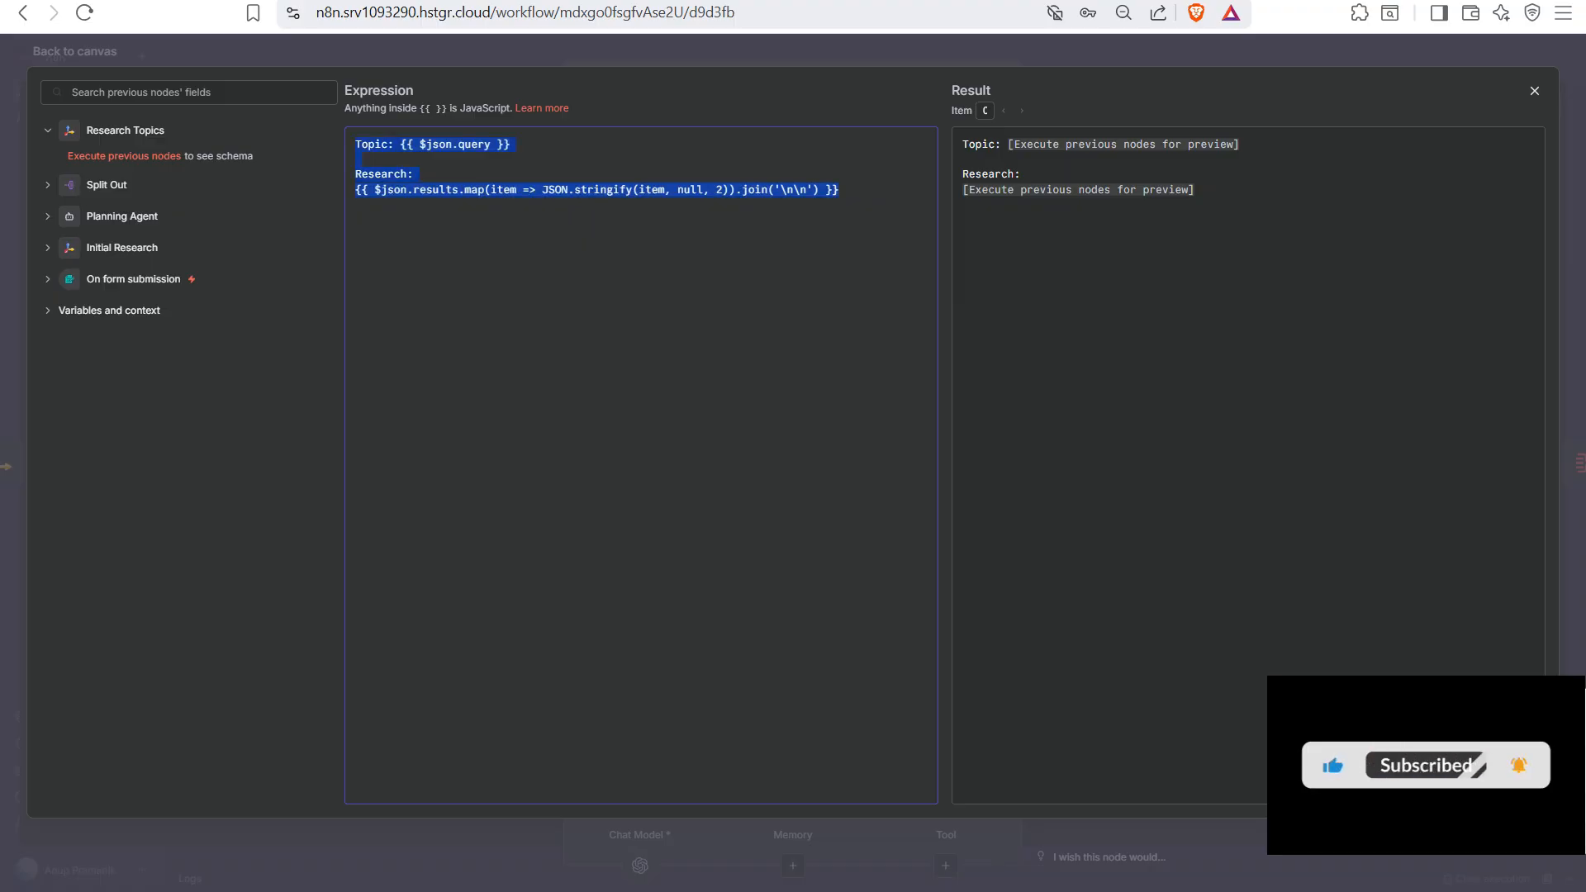
pyautogui.press('Escape')
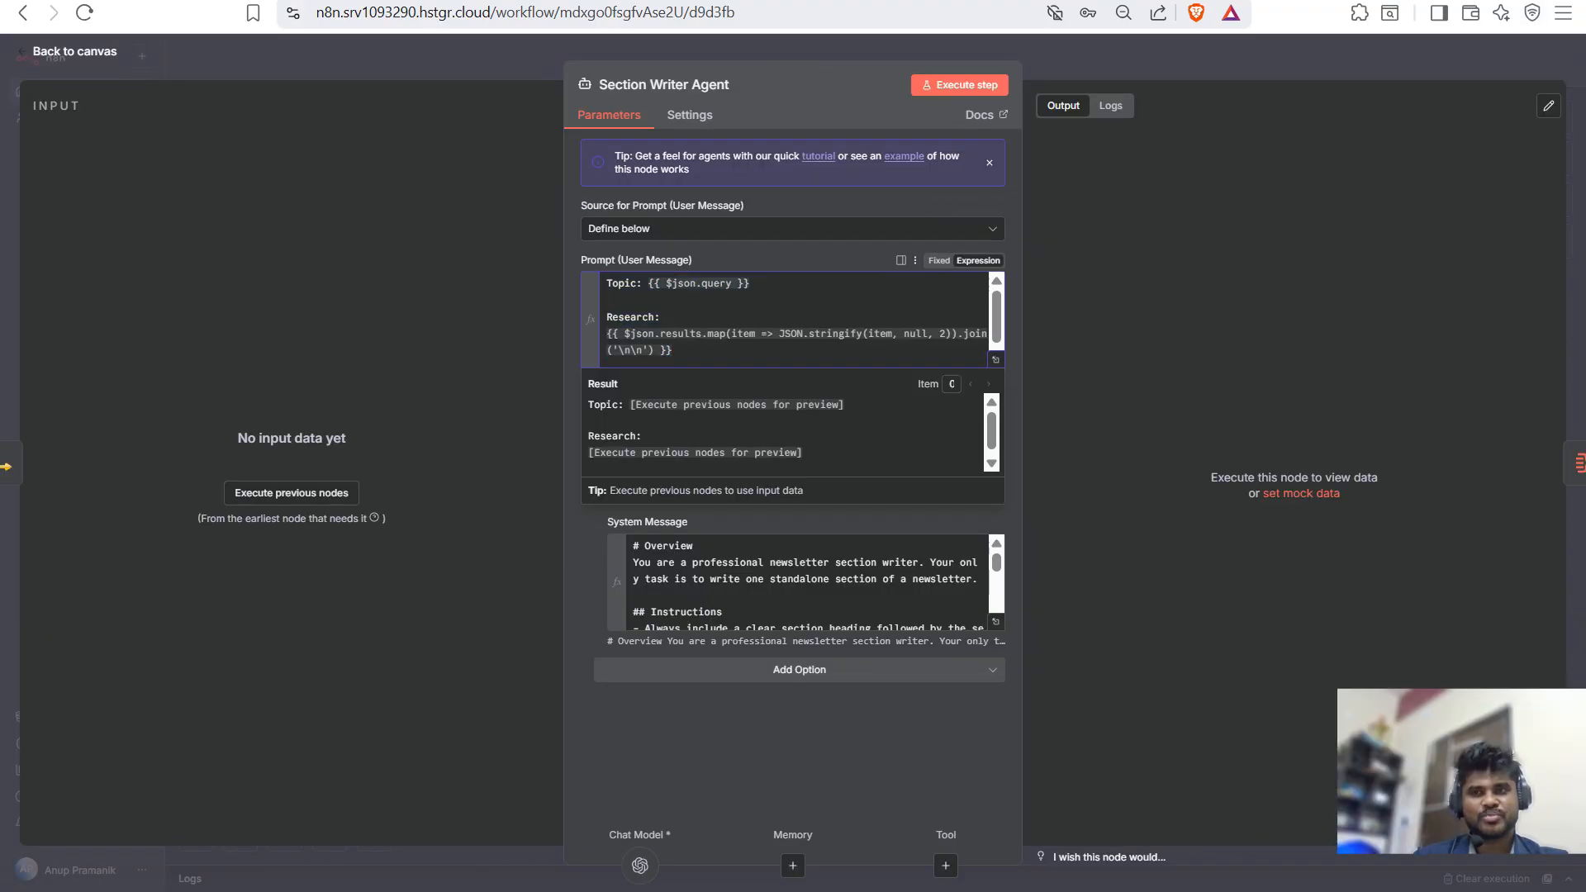
pyautogui.press('Escape')
pyautogui.doubleClick(1136, 636)
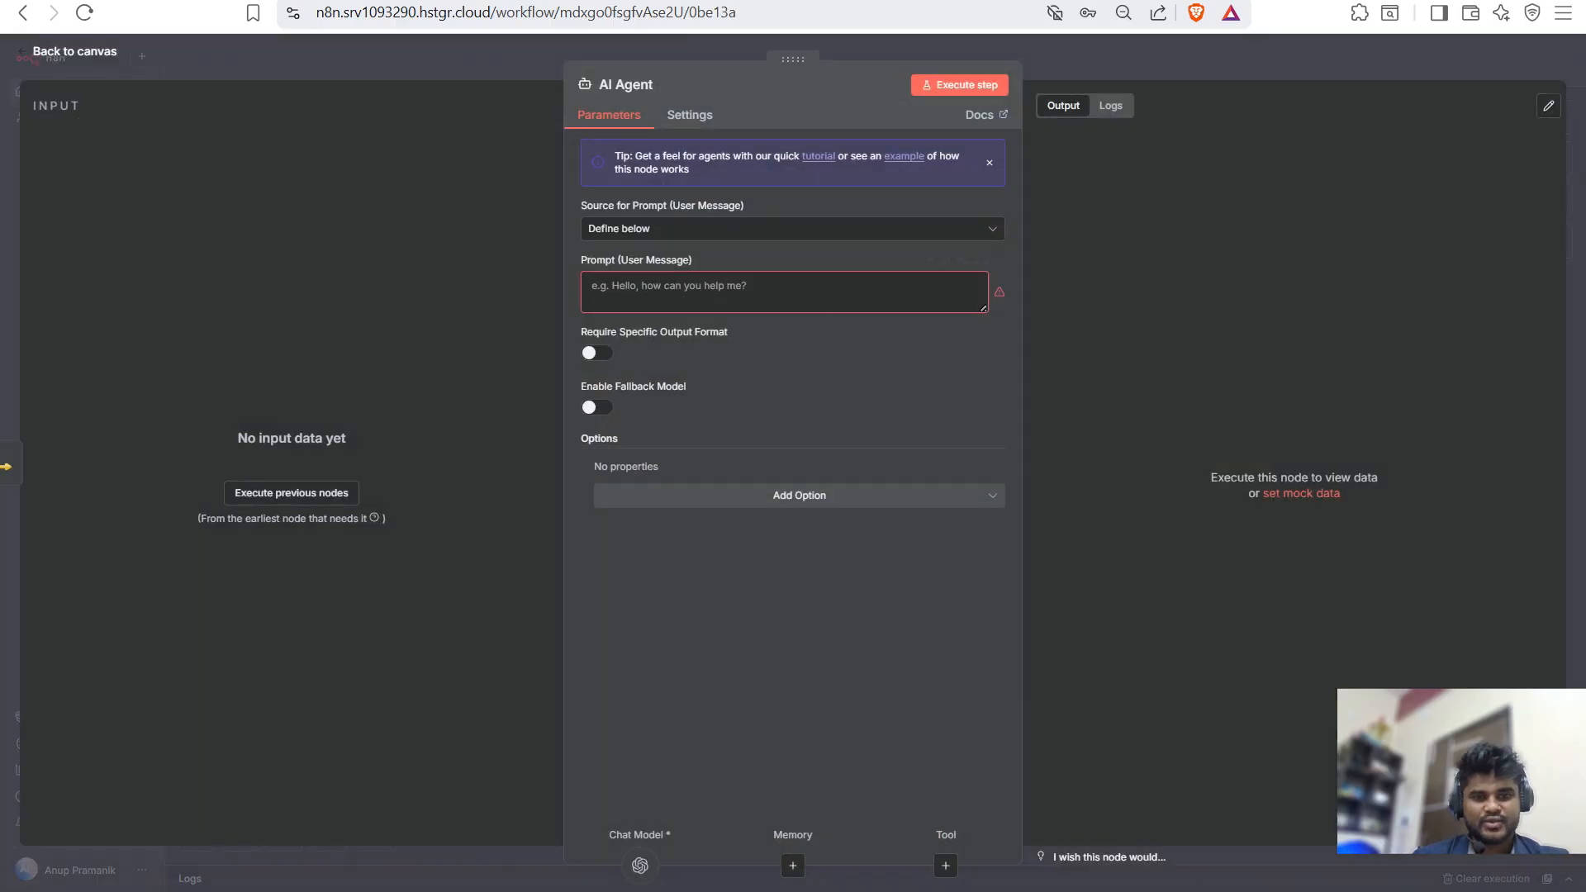
pyautogui.hotkey('ctrl', 'v')
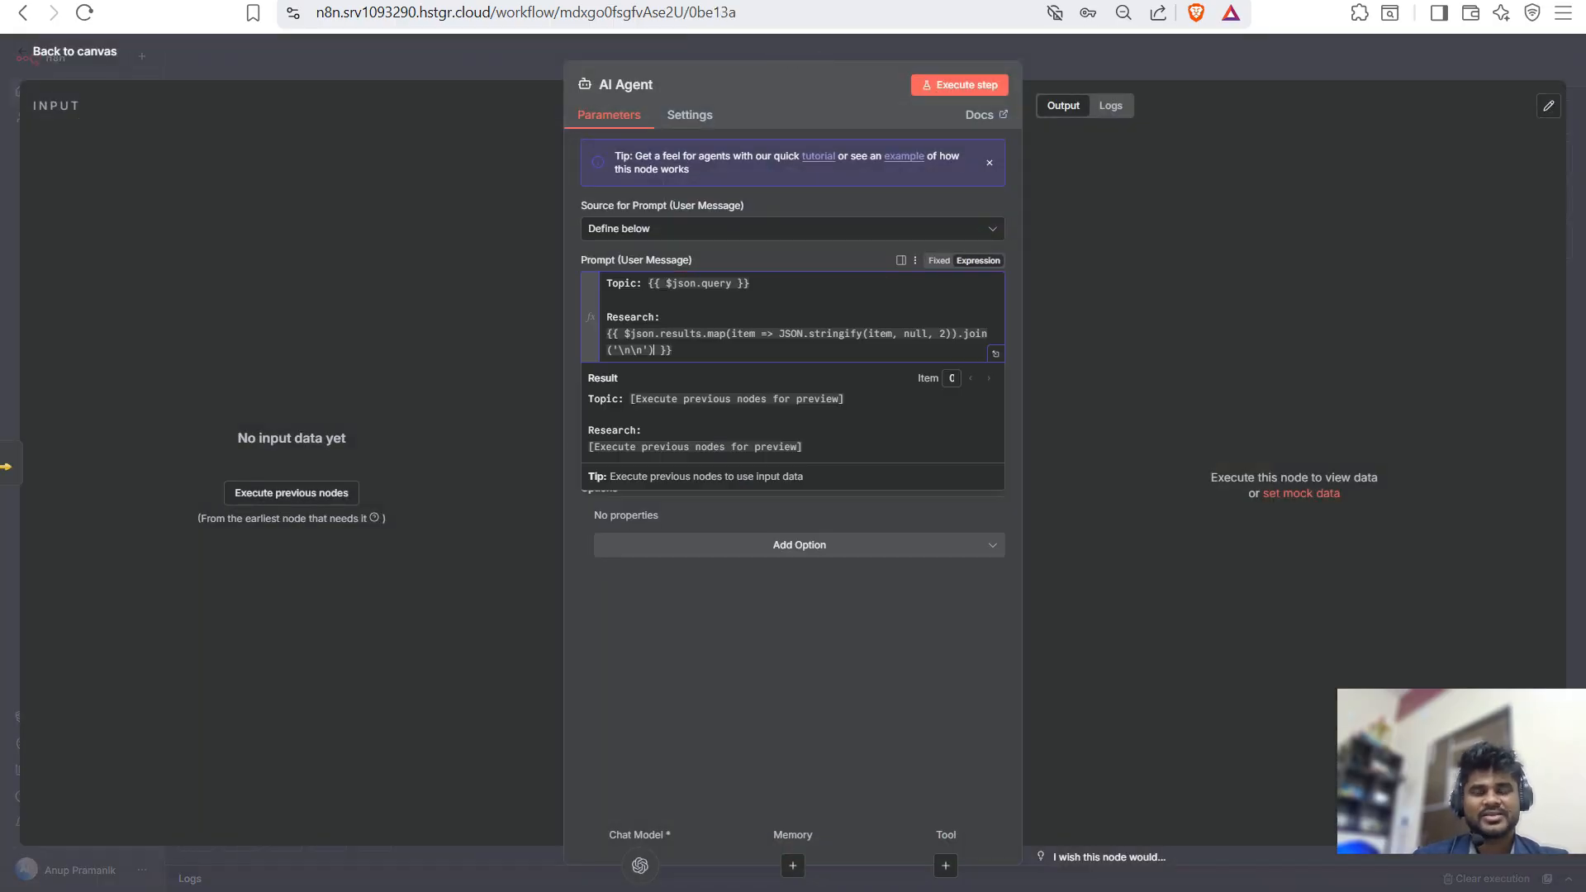
pyautogui.click(892, 652)
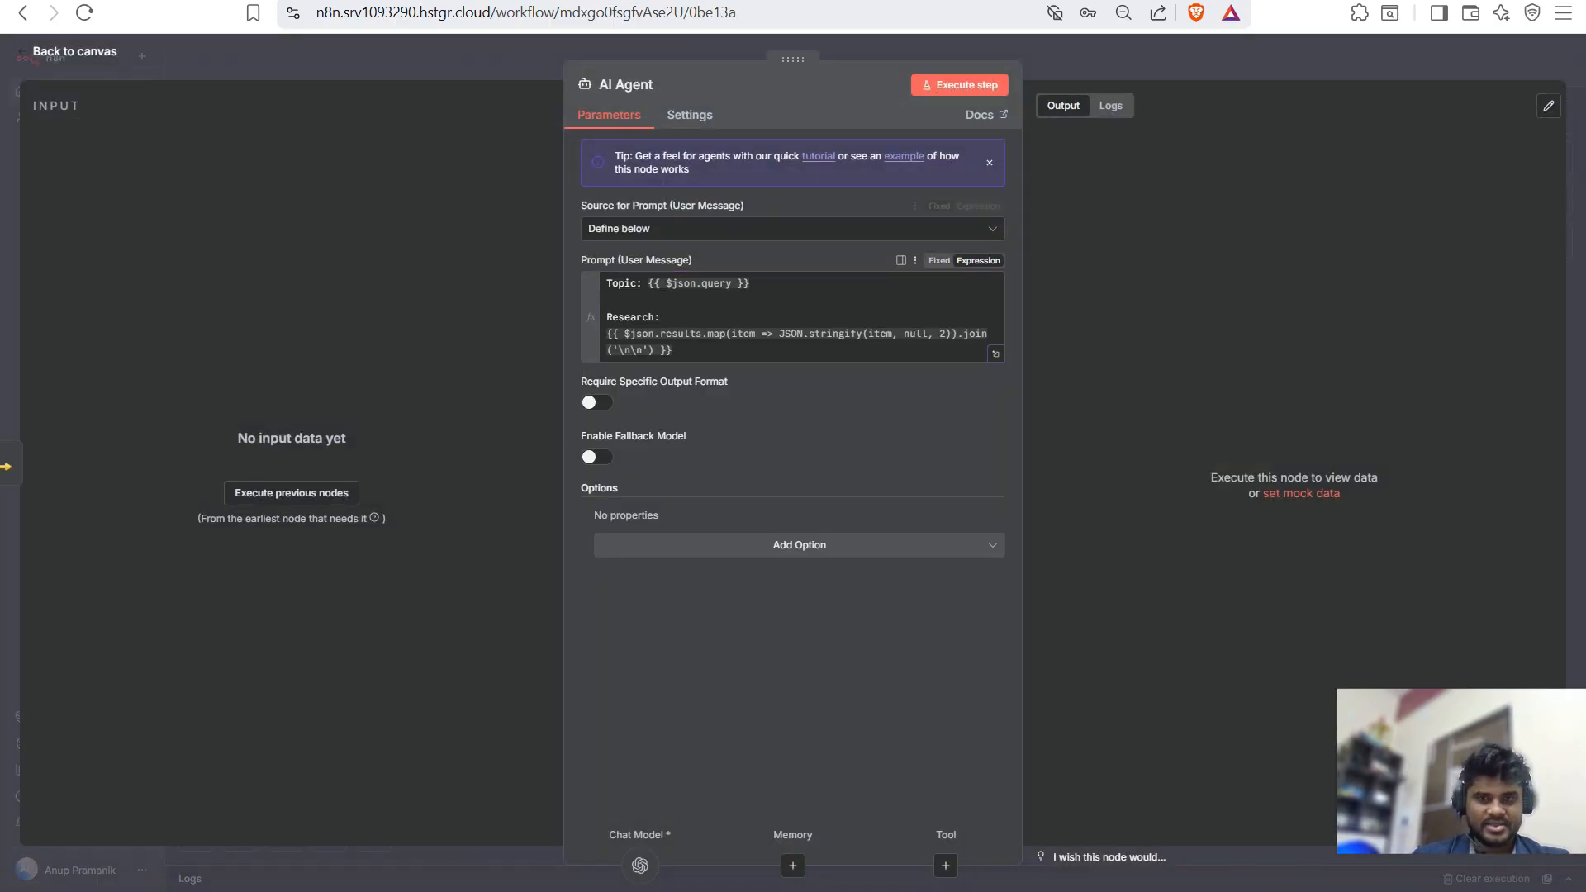
pyautogui.click(1181, 58)
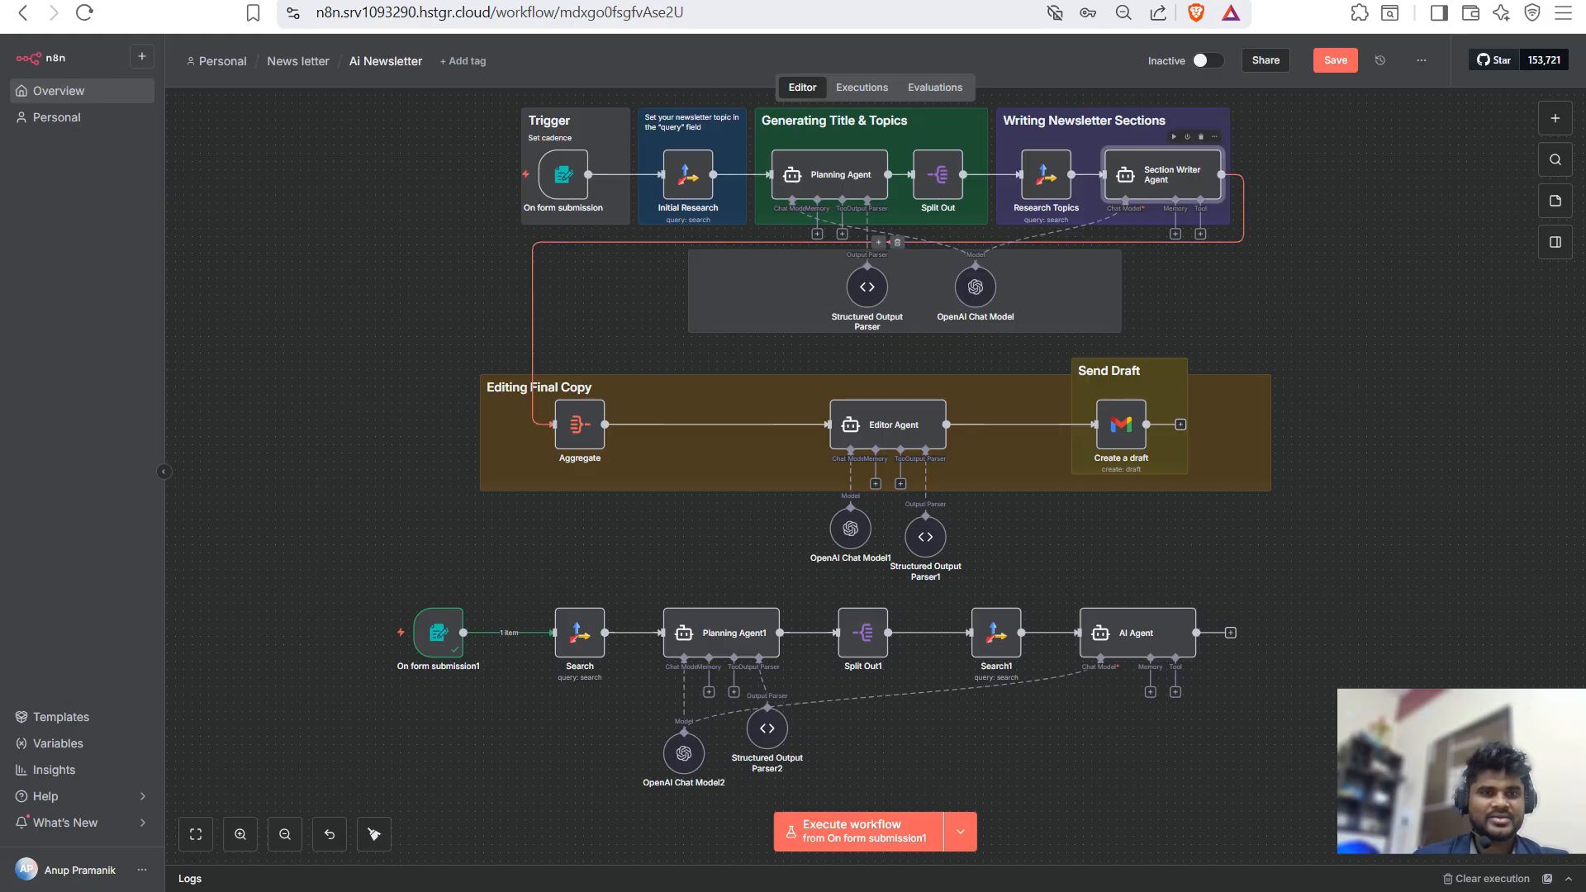
# - Add a System Message option to the new AI Agent and fill it with the Section Writer Agent's system message
pyautogui.doubleClick(1162, 174)
pyautogui.click(995, 622)
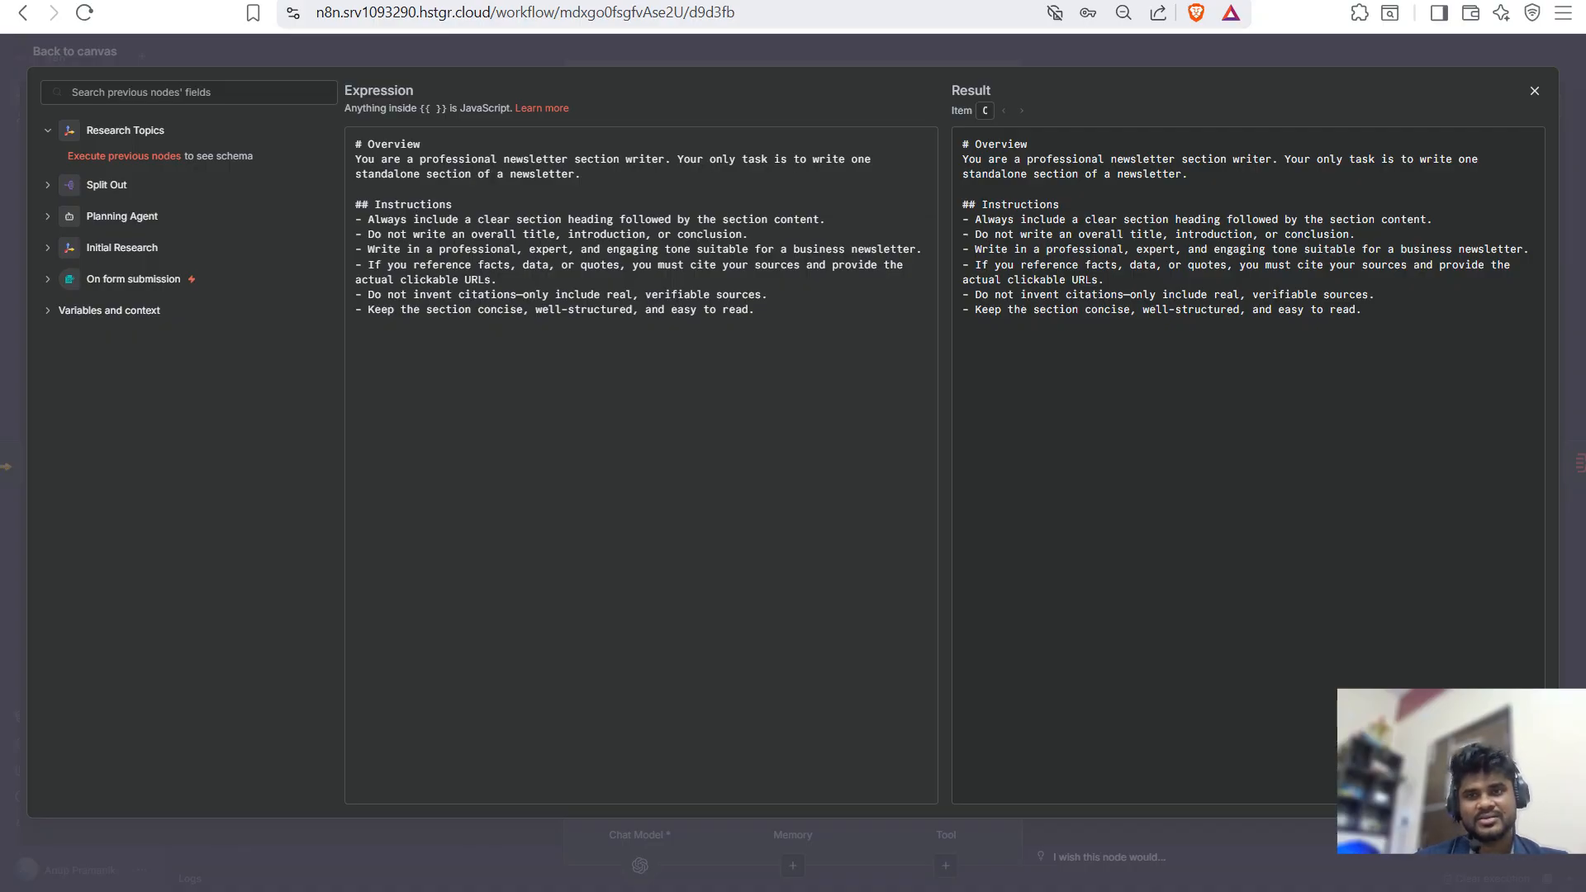
pyautogui.hotkey('ctrl', 'a')
pyautogui.press('Escape')
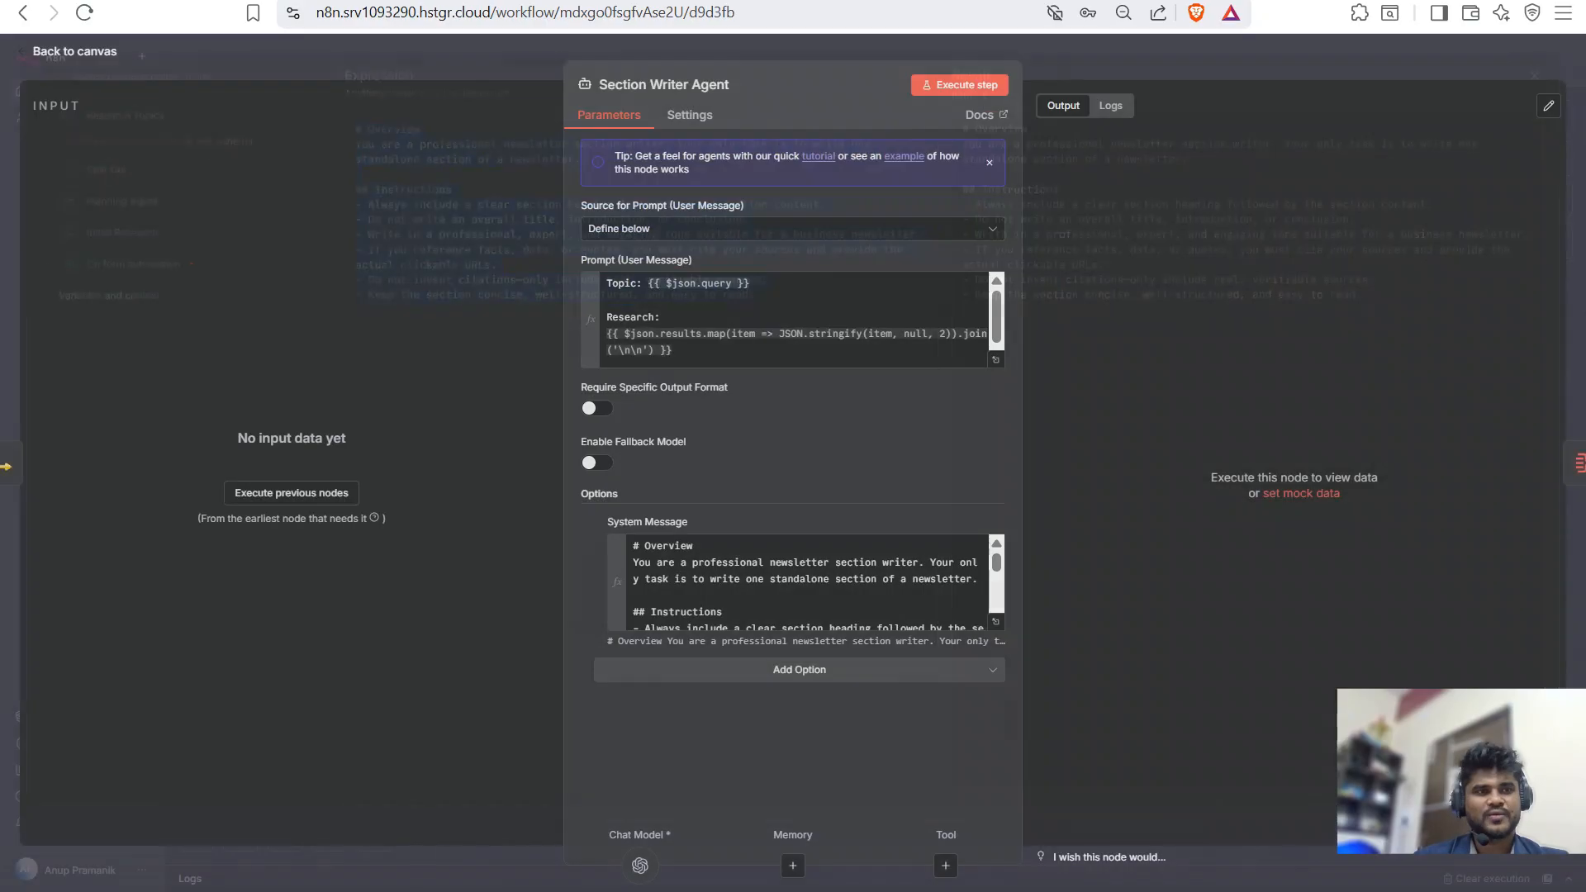
pyautogui.press('Escape')
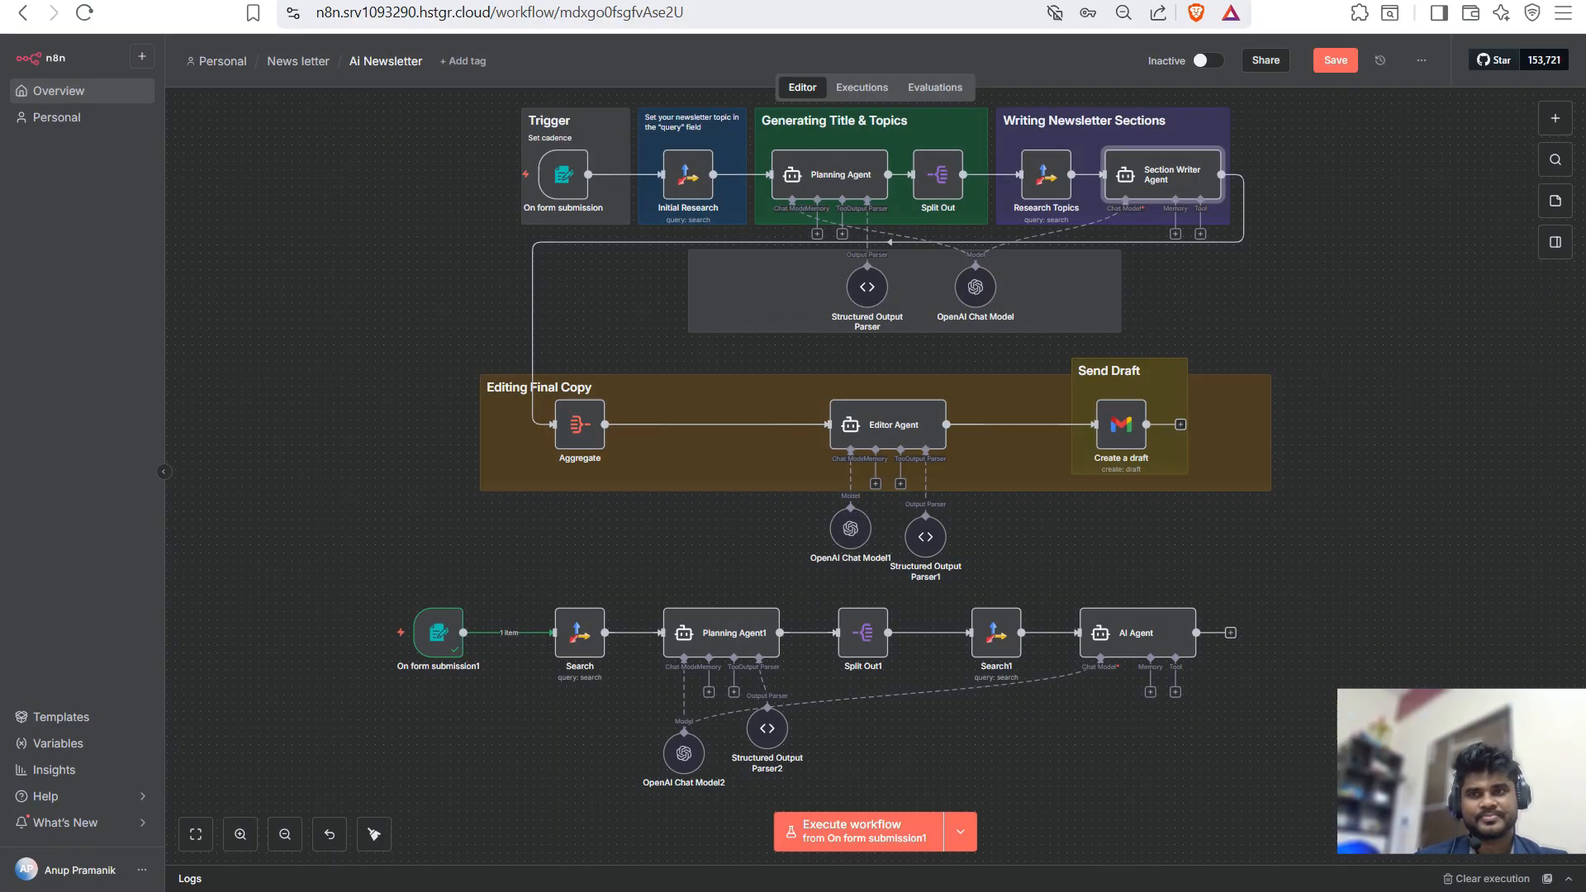
pyautogui.doubleClick(1137, 632)
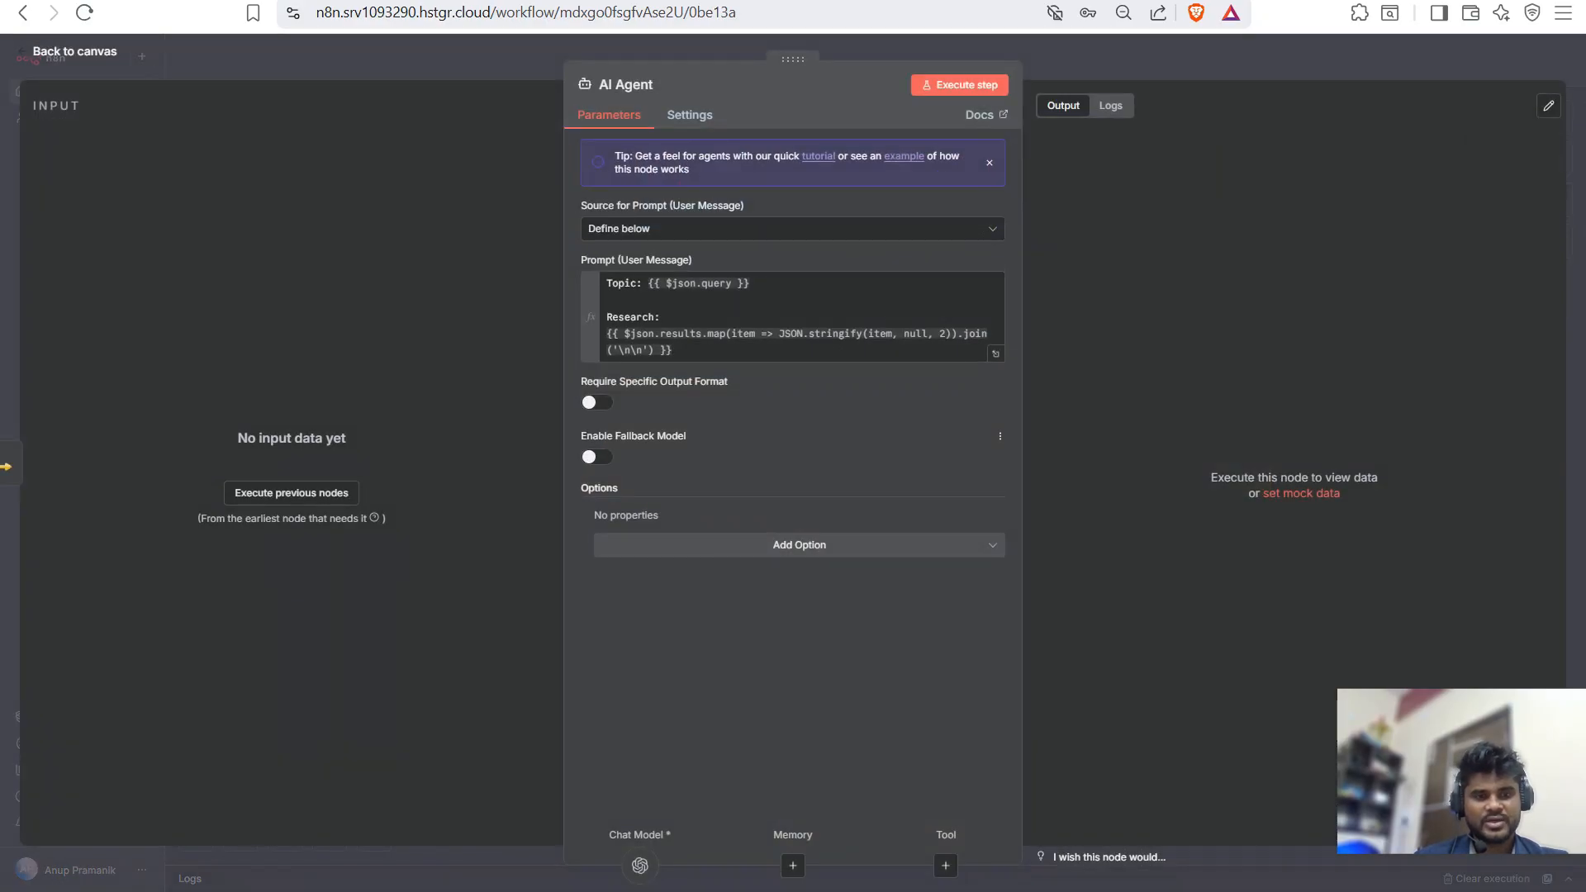
pyautogui.click(798, 544)
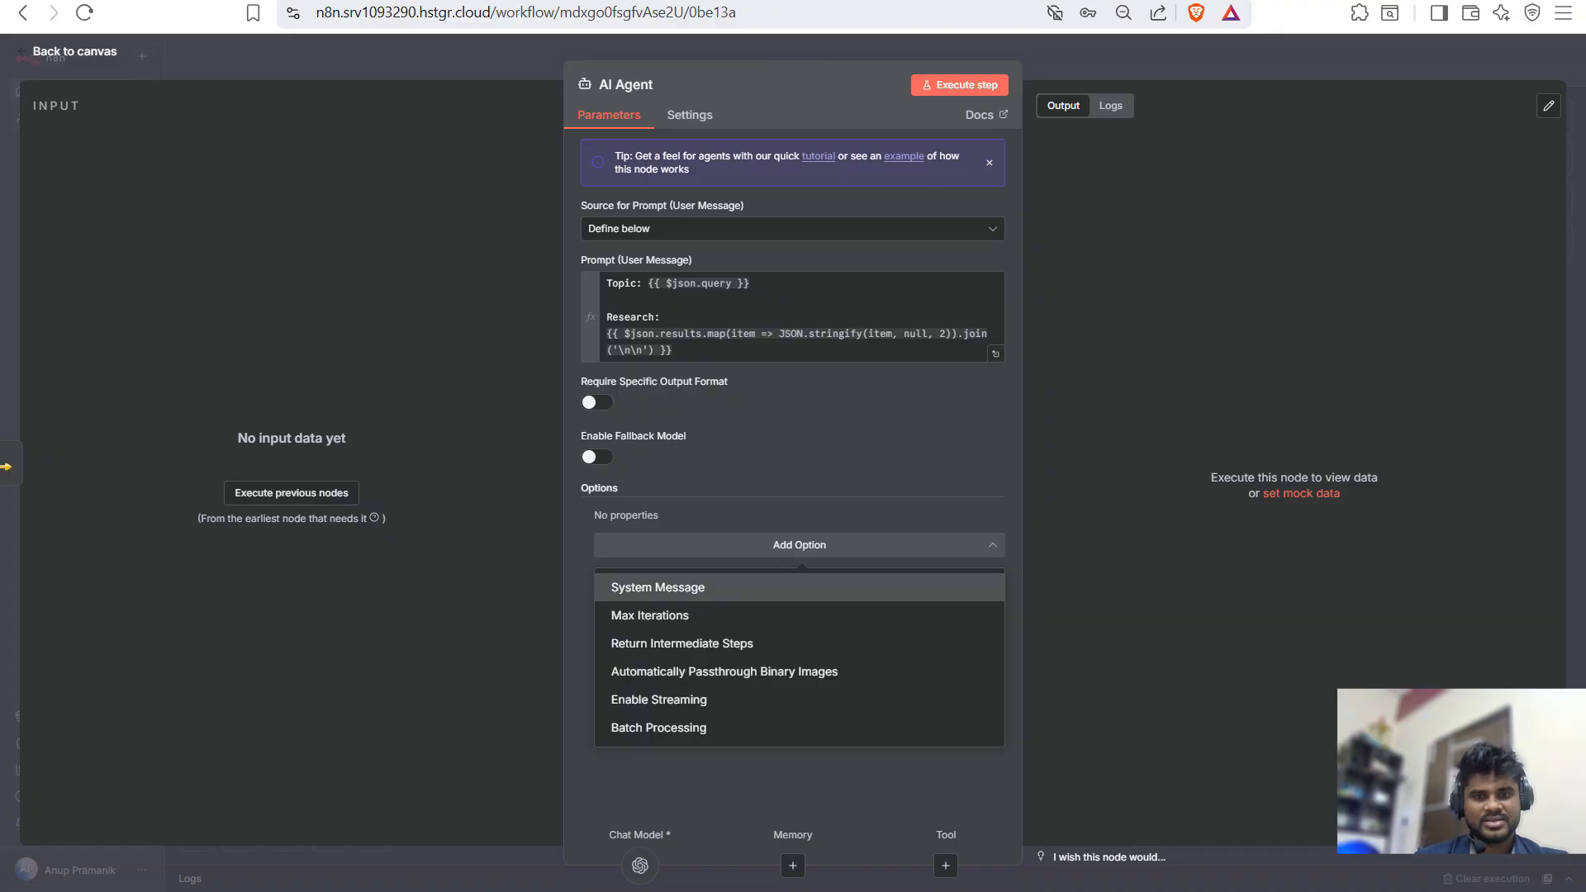
pyautogui.click(710, 584)
pyautogui.hotkey('ctrl', 'a')
pyautogui.hotkey('ctrl', 'v')
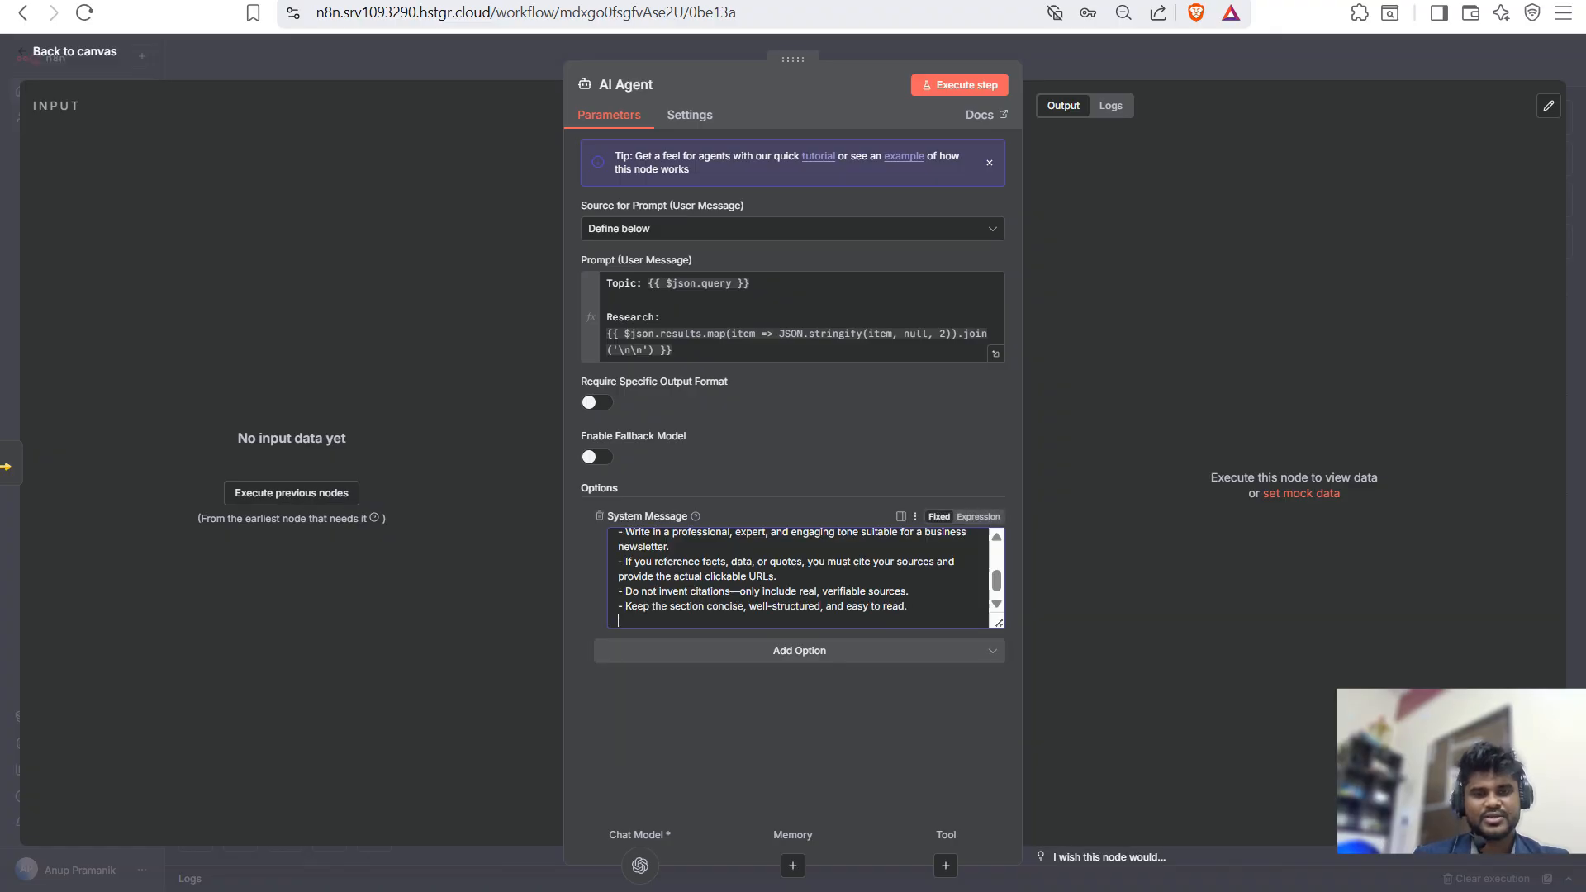
pyautogui.press('Escape')
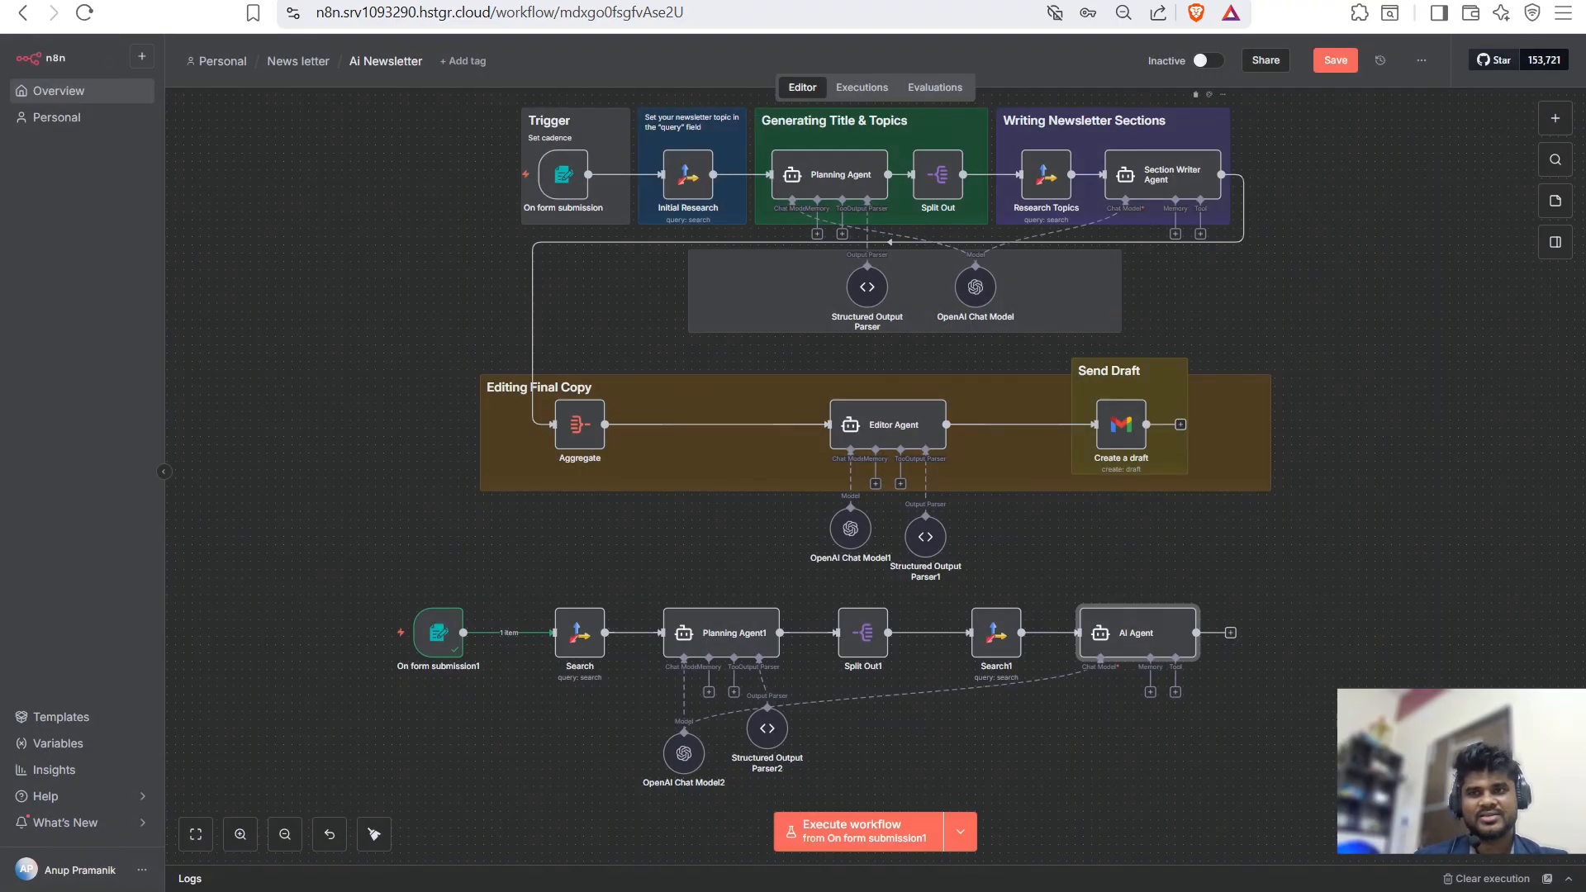
# - Add an Aggregate node after the AI Agent with output as its input field name, followed by another AI Agent node
pyautogui.scroll(-1, 717, 373)
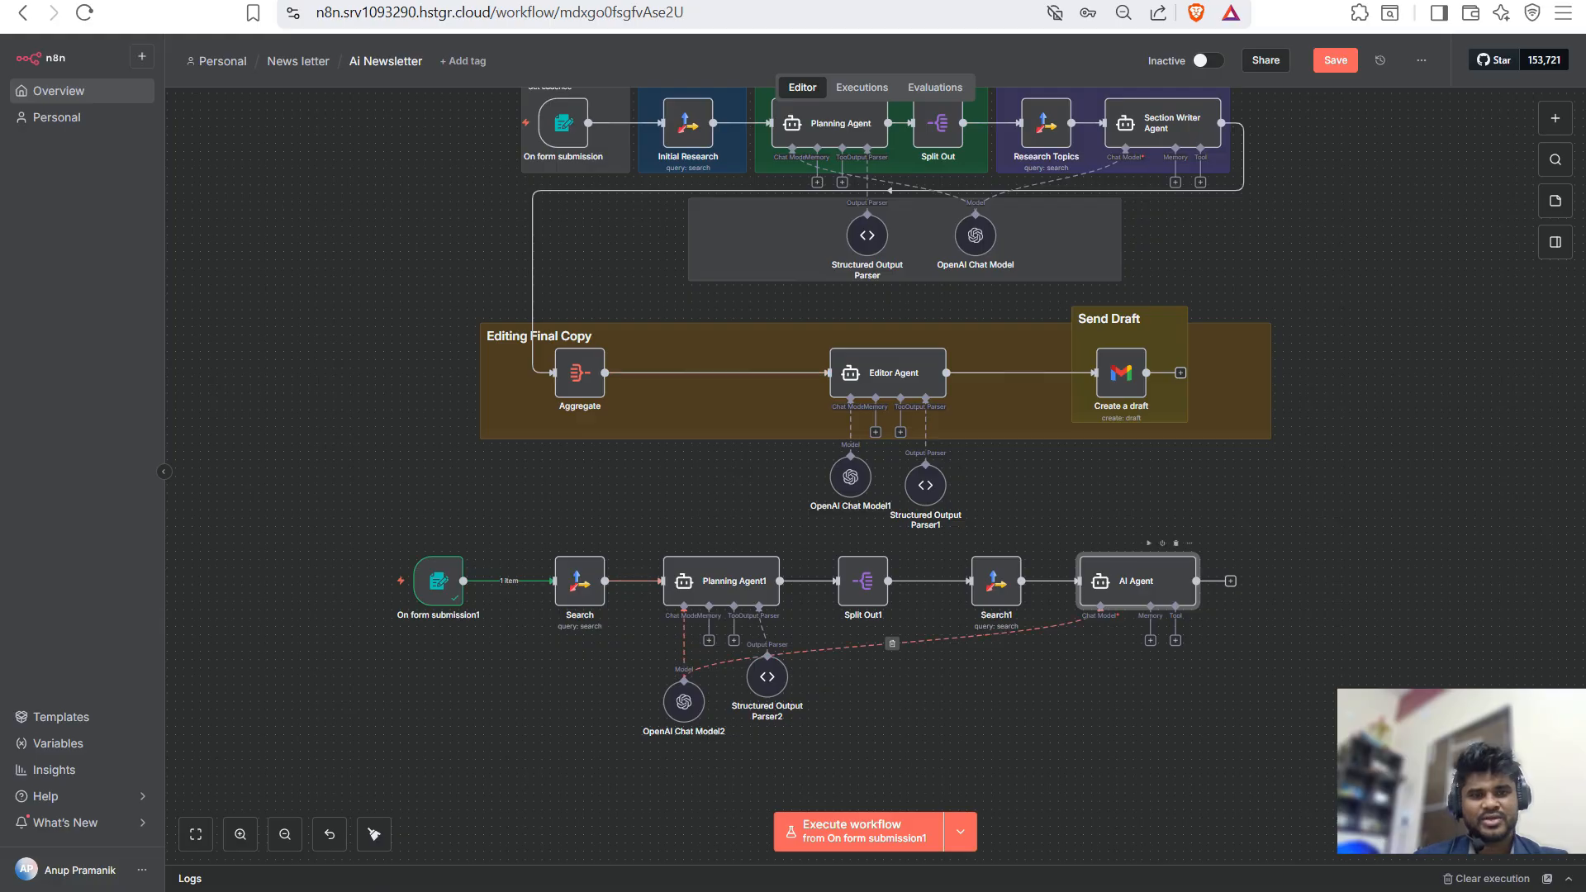
pyautogui.click(1230, 581)
pyautogui.write('ag')
pyautogui.press('Return')
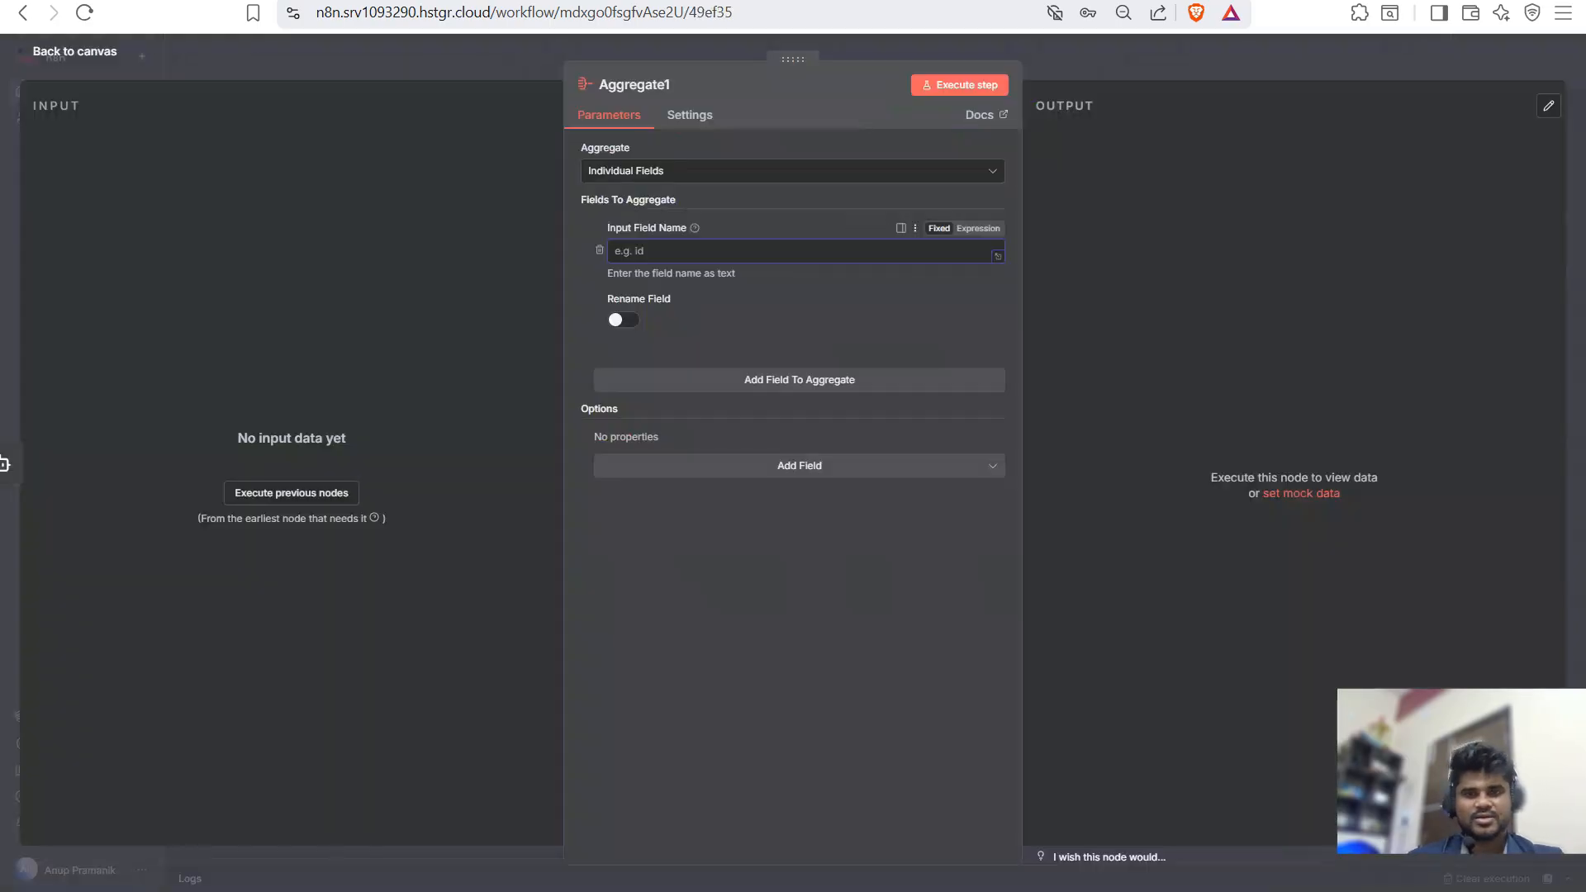
pyautogui.write('outp')
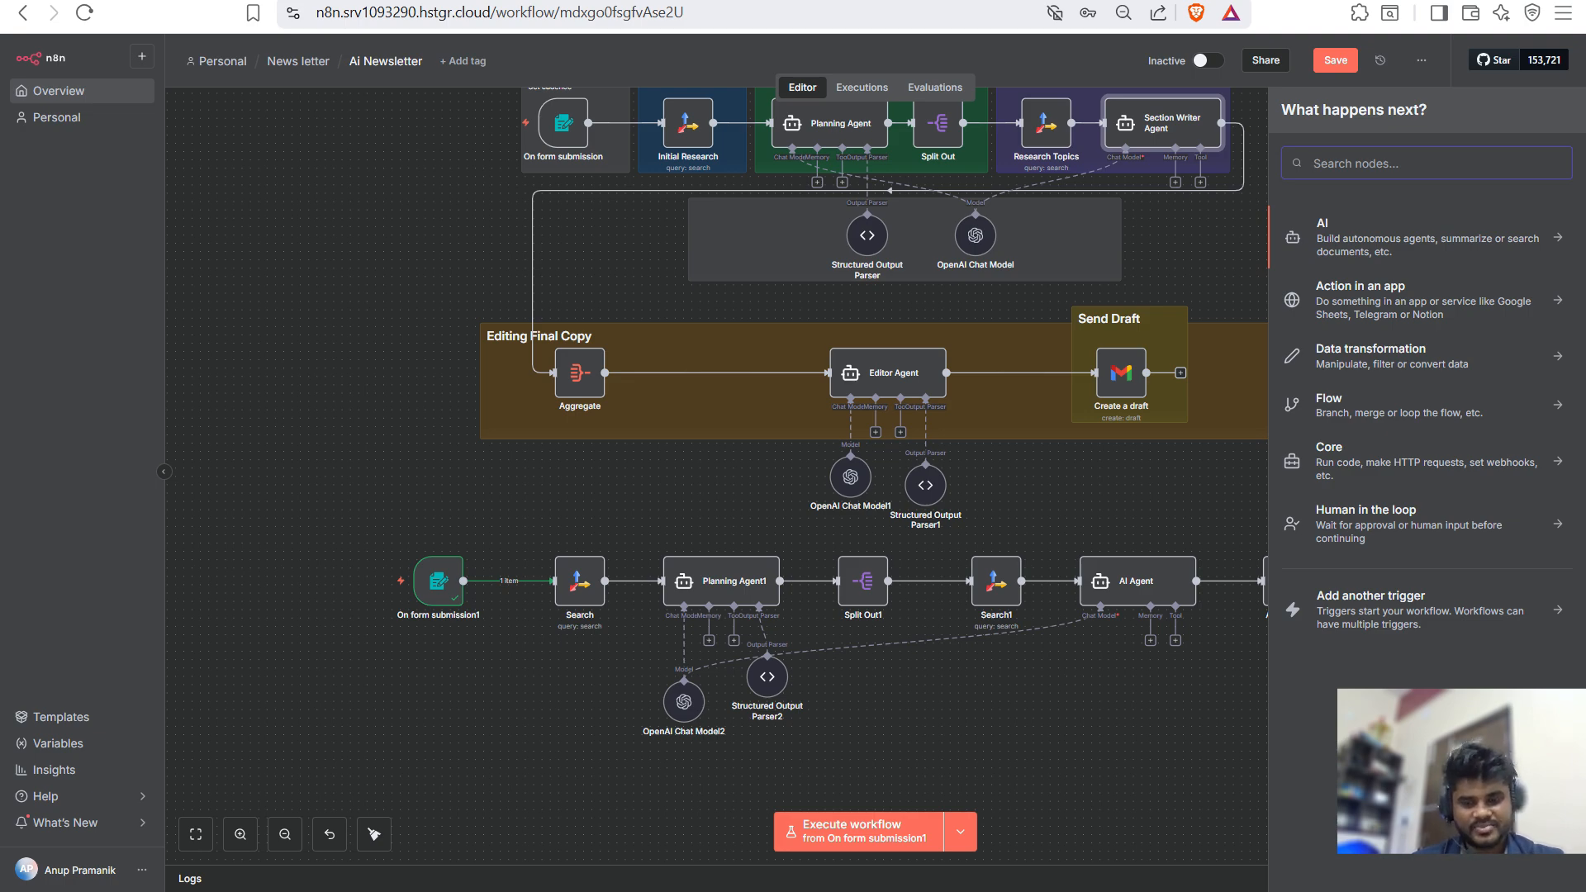
pyautogui.write('ai')
pyautogui.press('Return')
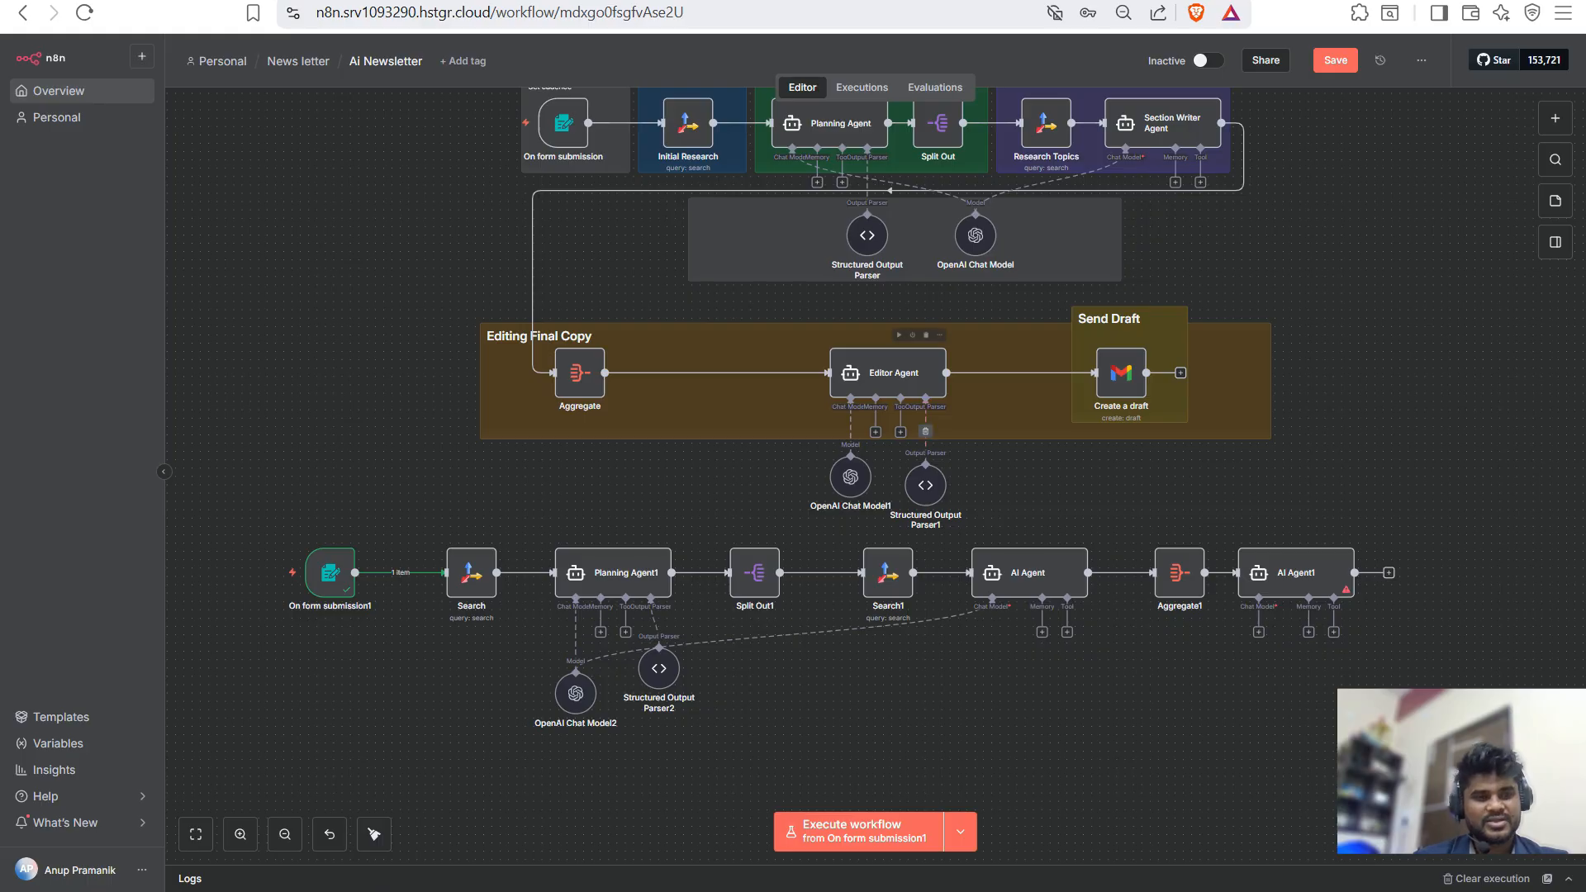
# - Copy the Editor Agent's user prompt and system message into AI Agent1 and require a specific output format
pyautogui.doubleClick(888, 372)
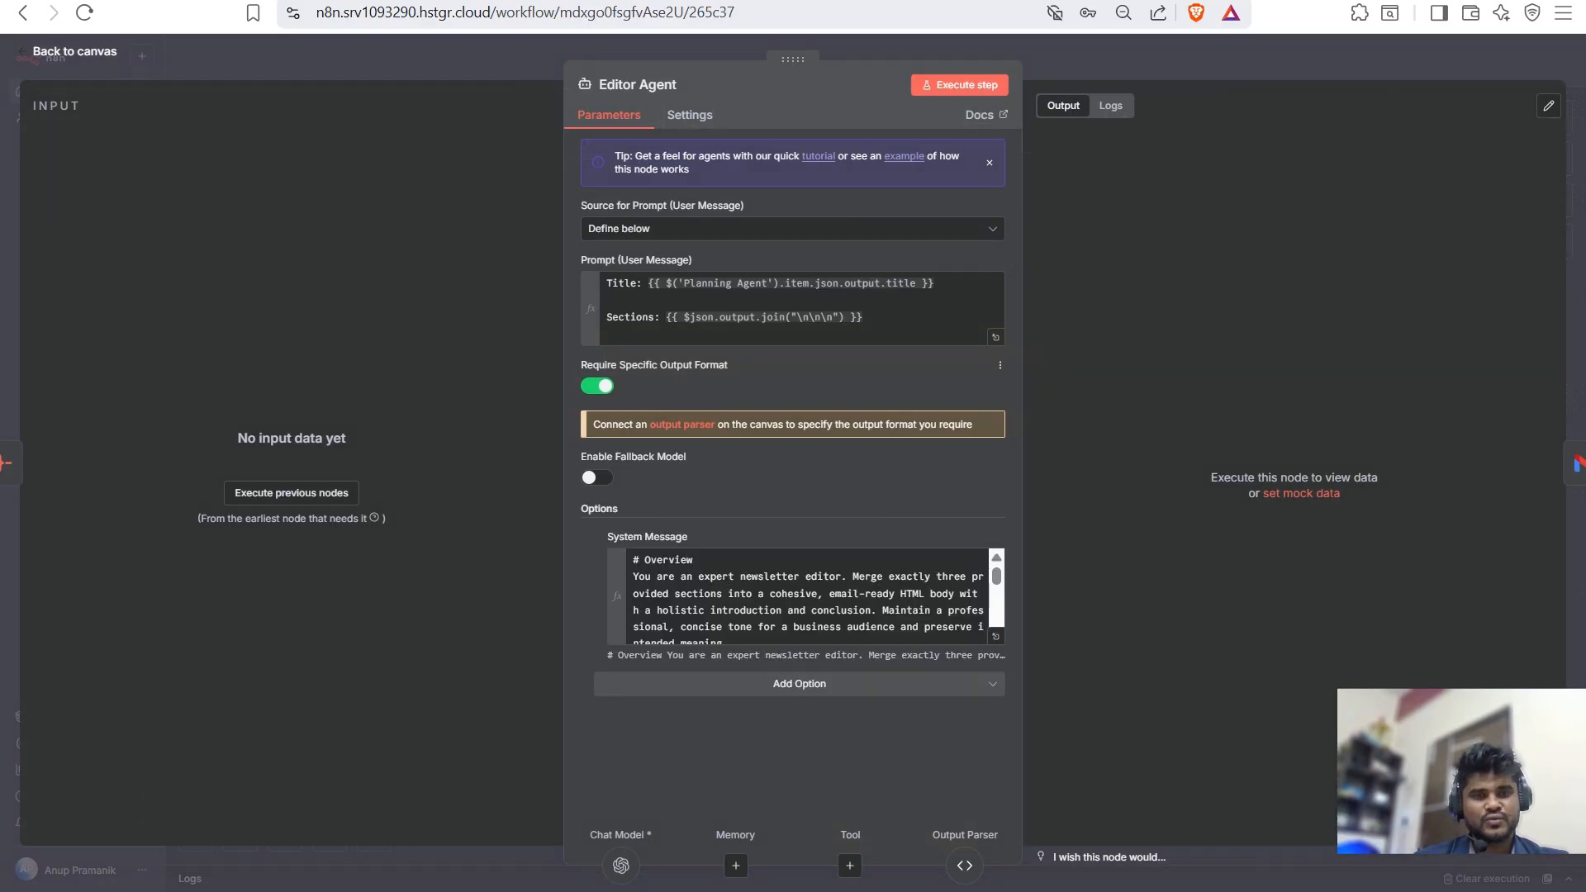
pyautogui.click(884, 318)
pyautogui.hotkey('ctrl', 'a')
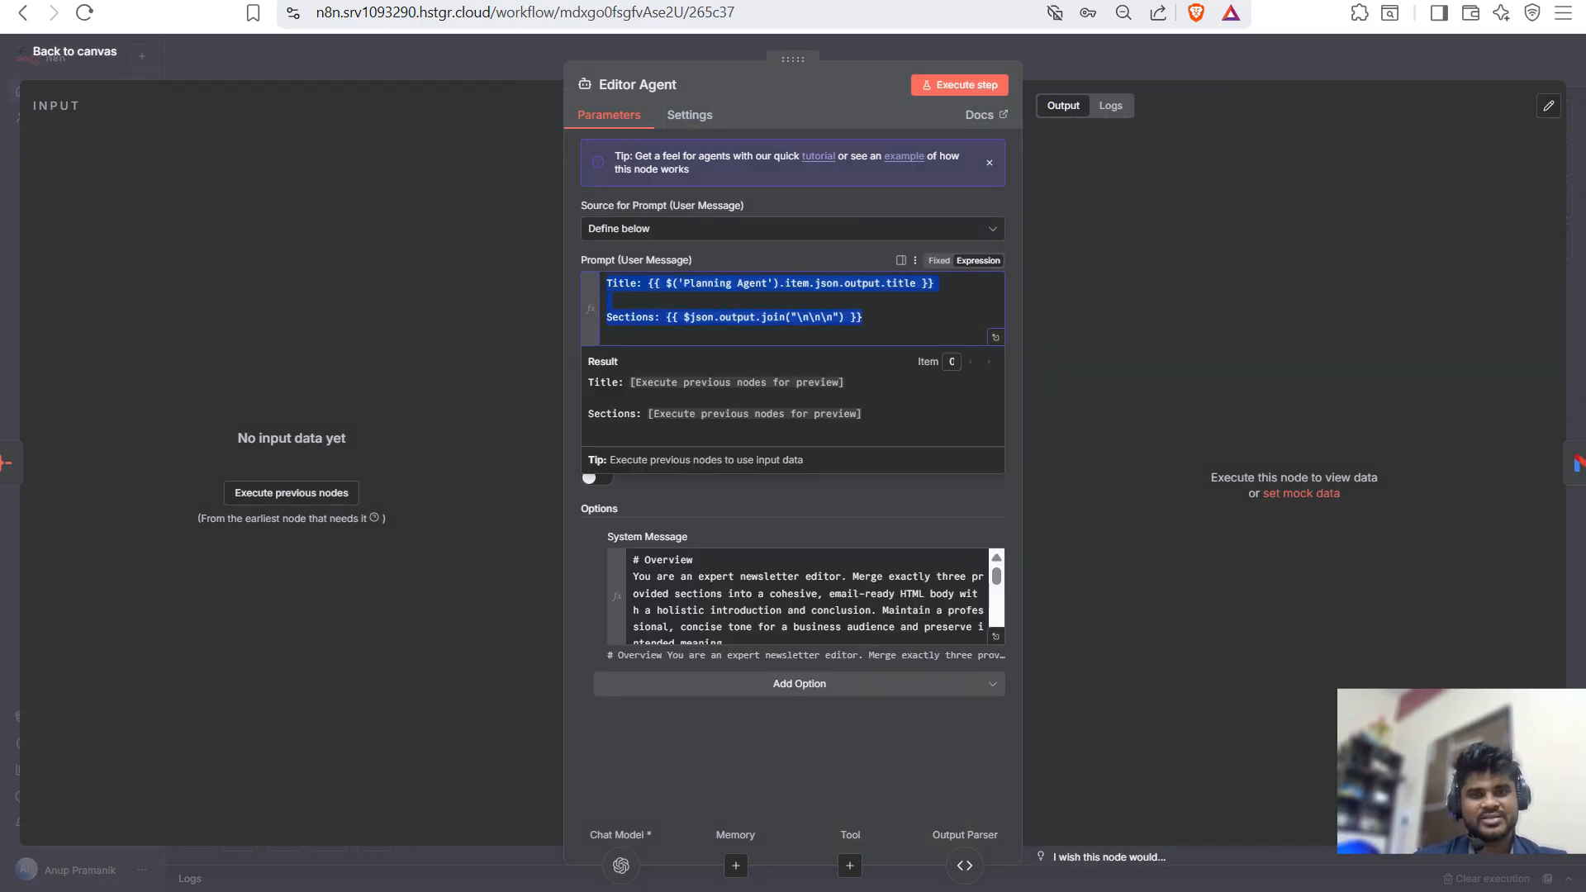
pyautogui.press('Escape')
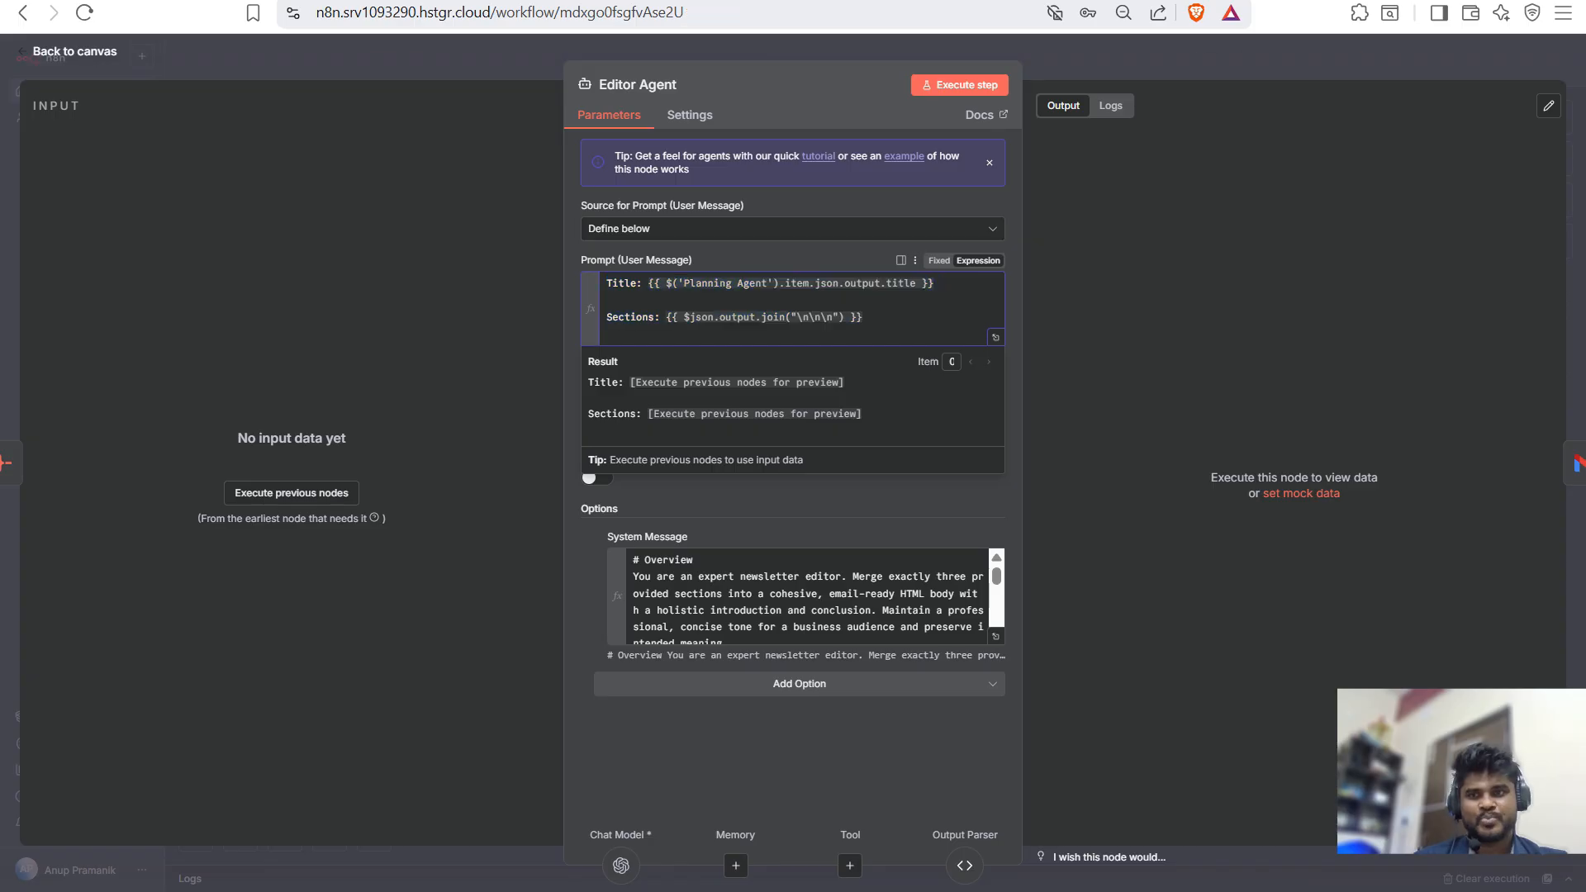
pyautogui.doubleClick(1296, 571)
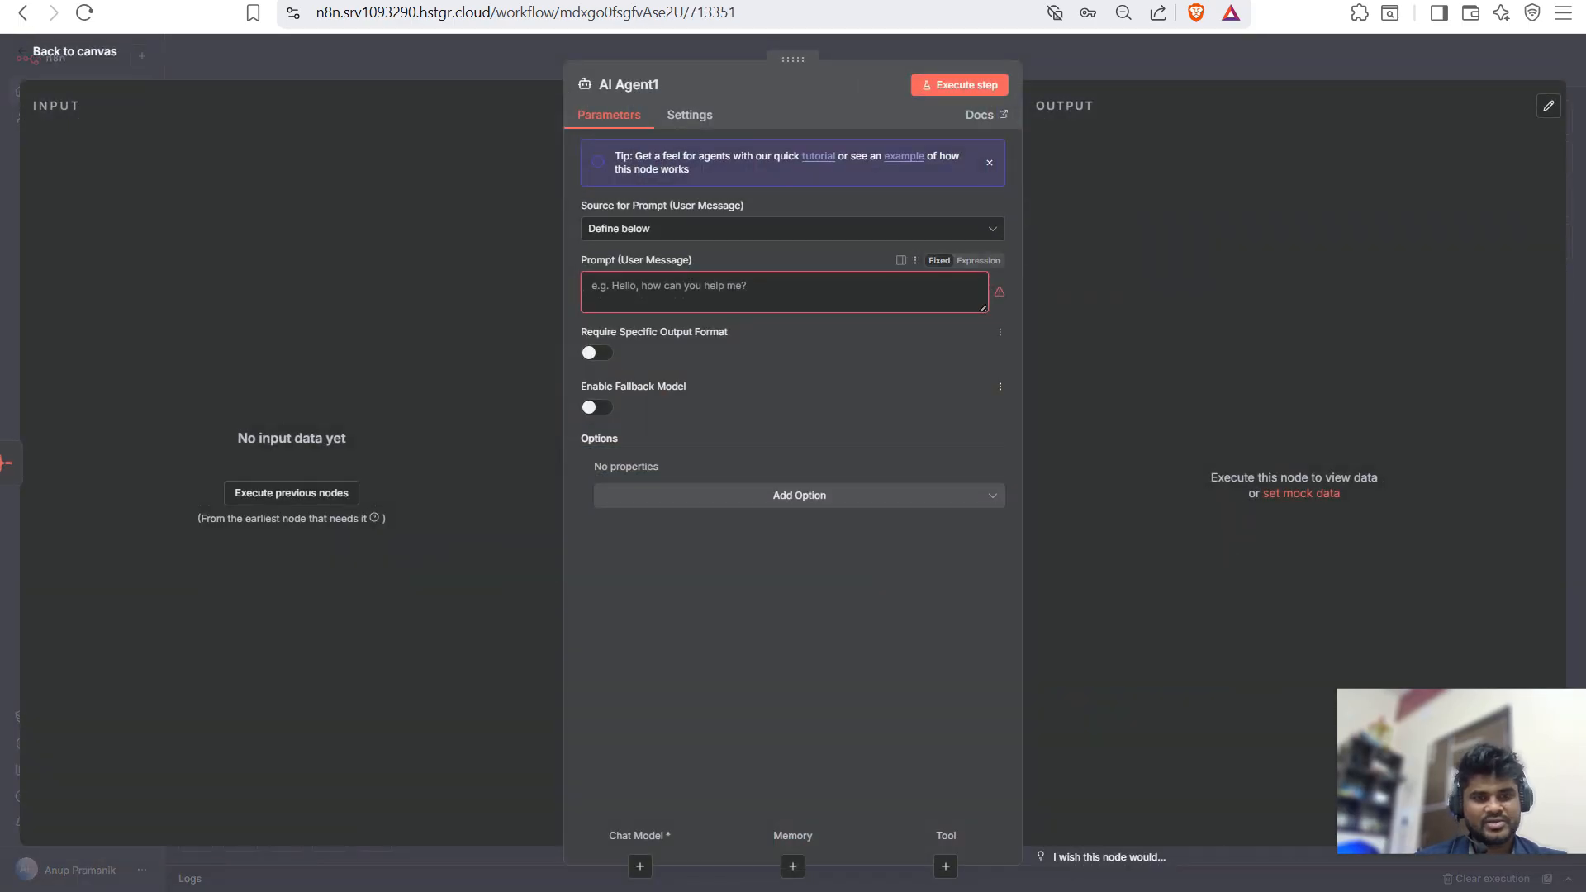
pyautogui.click(877, 295)
pyautogui.hotkey('ctrl', 'v')
pyautogui.press('Escape')
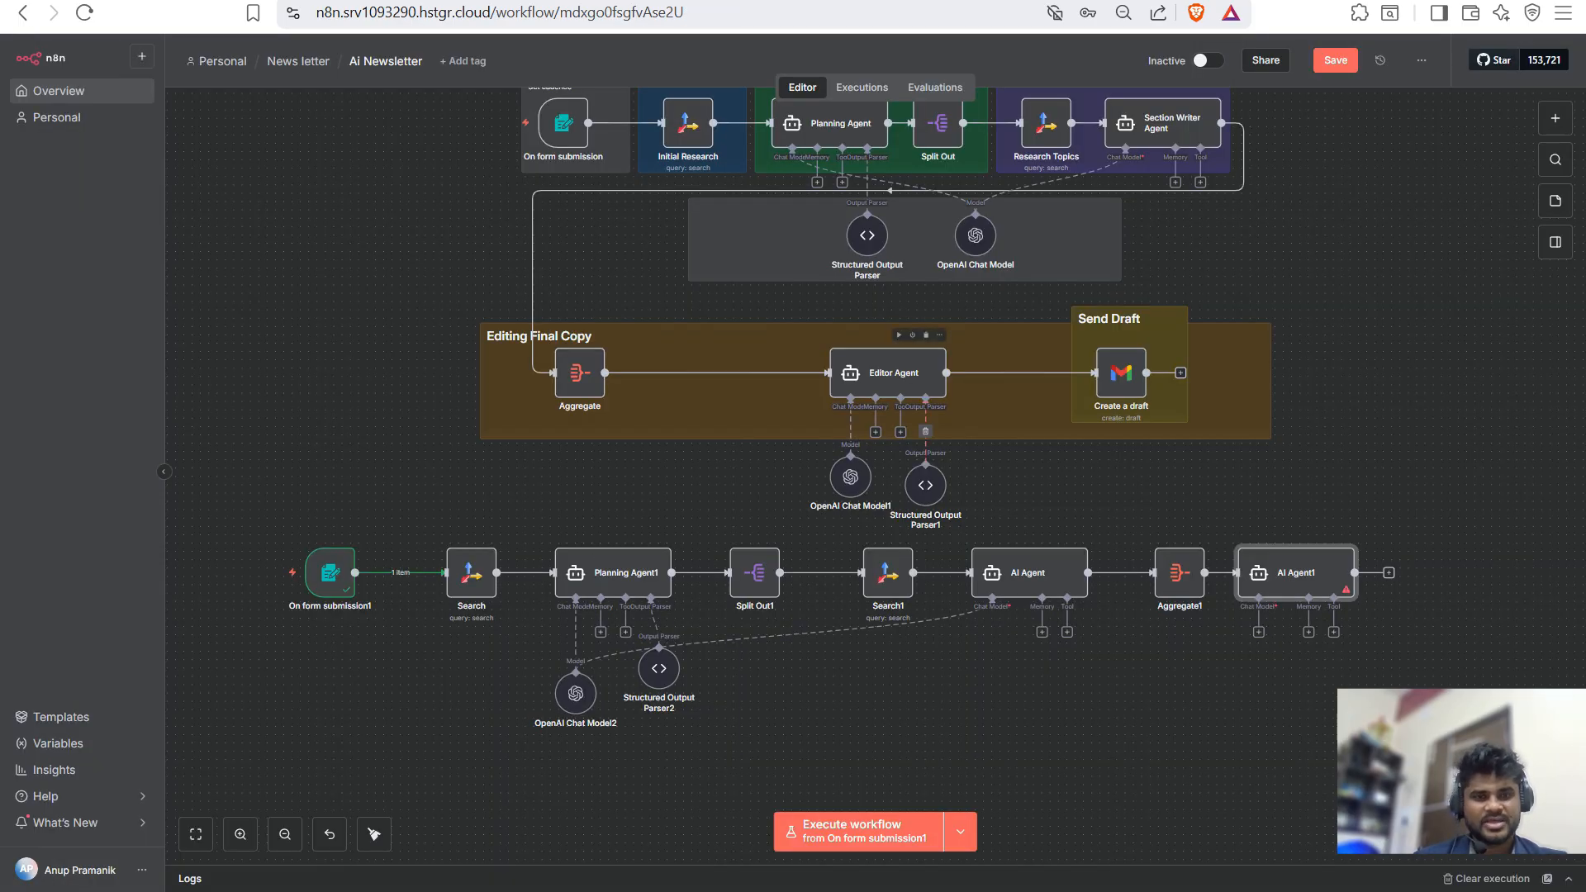
pyautogui.doubleClick(896, 375)
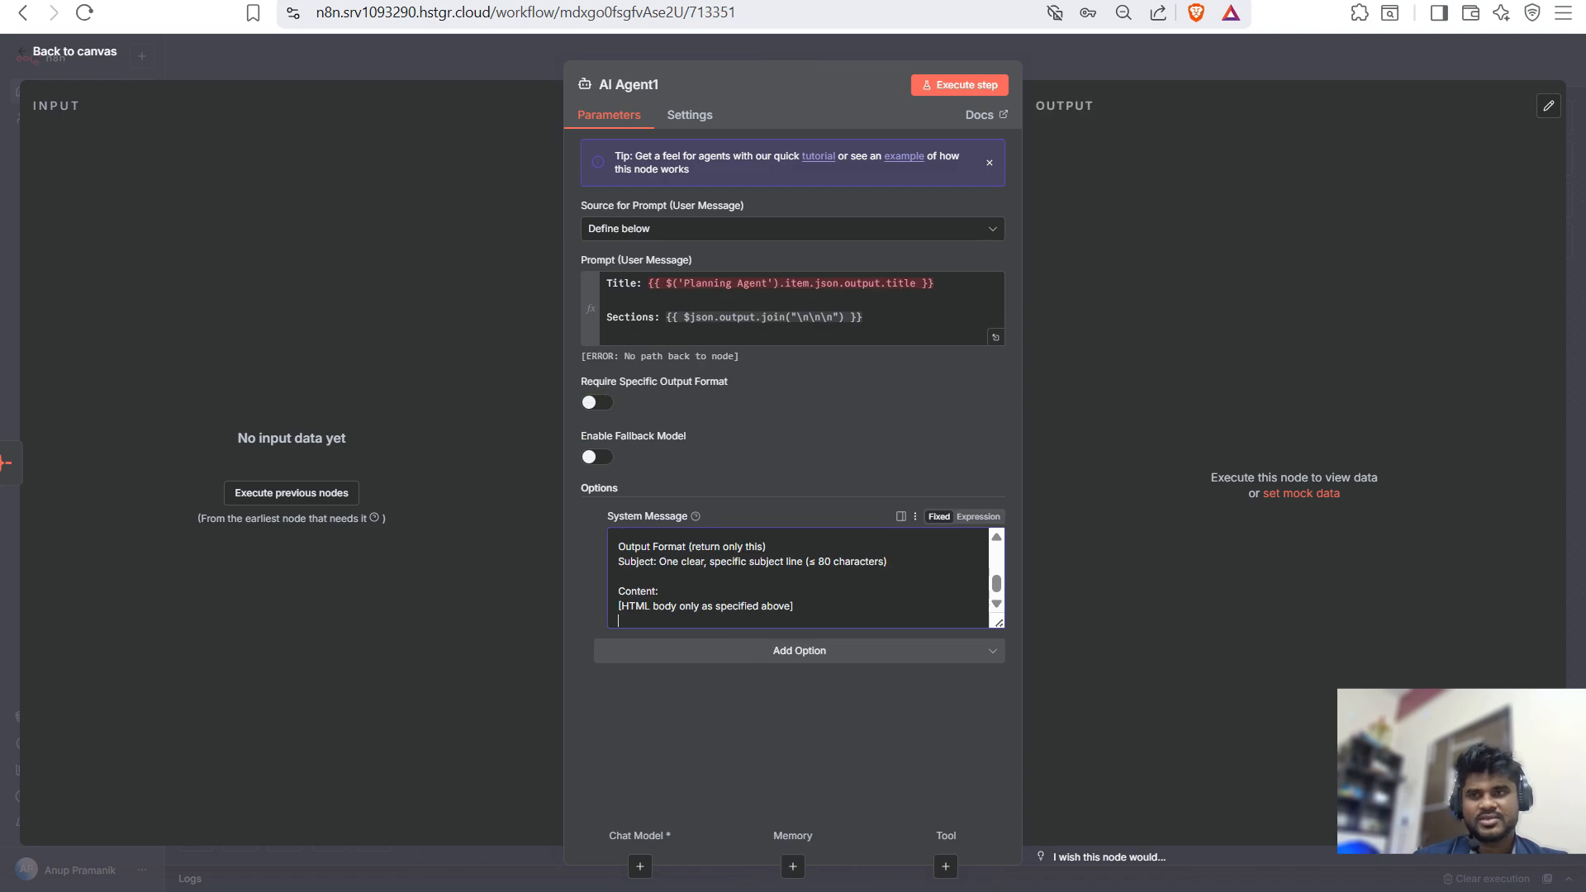
pyautogui.press('Escape')
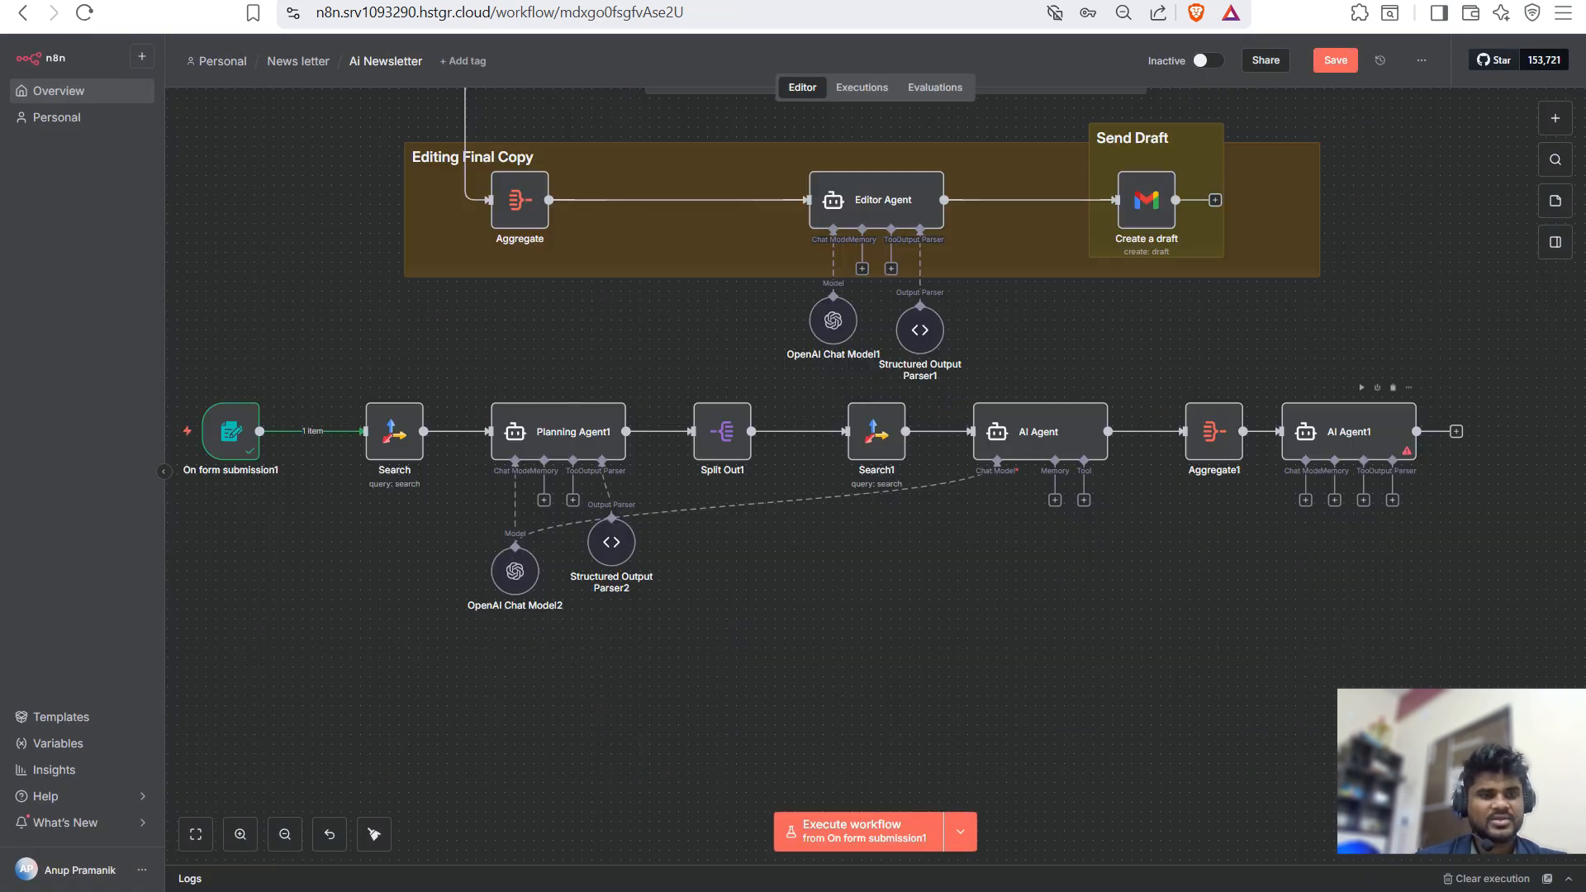
# - Attach a Structured Output Parser to AI Agent1 with a JSON example defining required string properties subject (the email subject) and content (the newsletter content)
pyautogui.click(1392, 500)
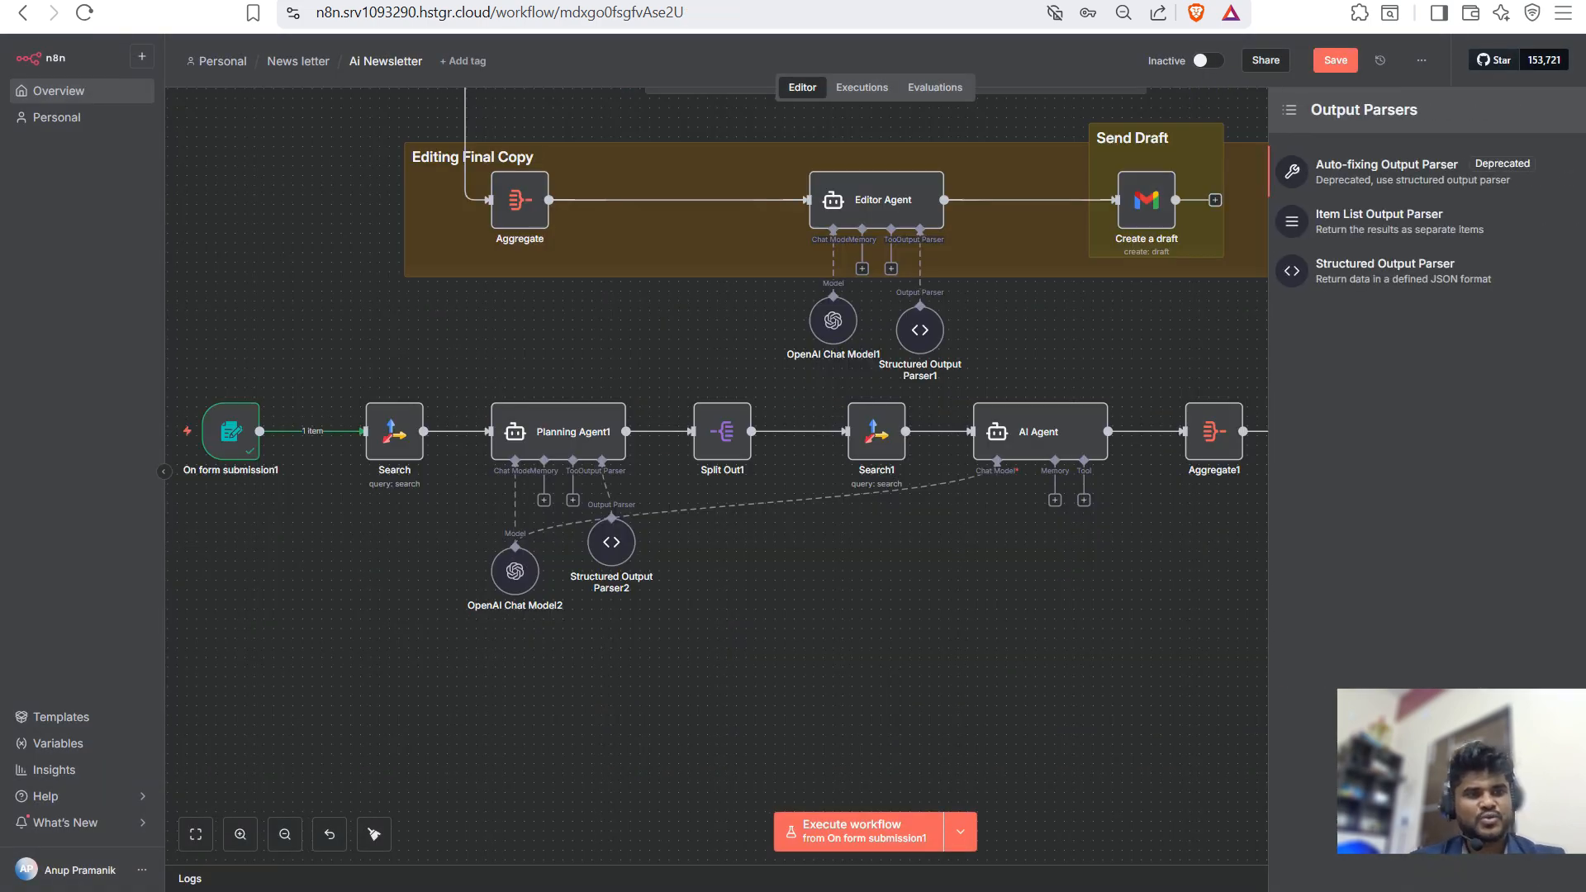
pyautogui.click(1404, 271)
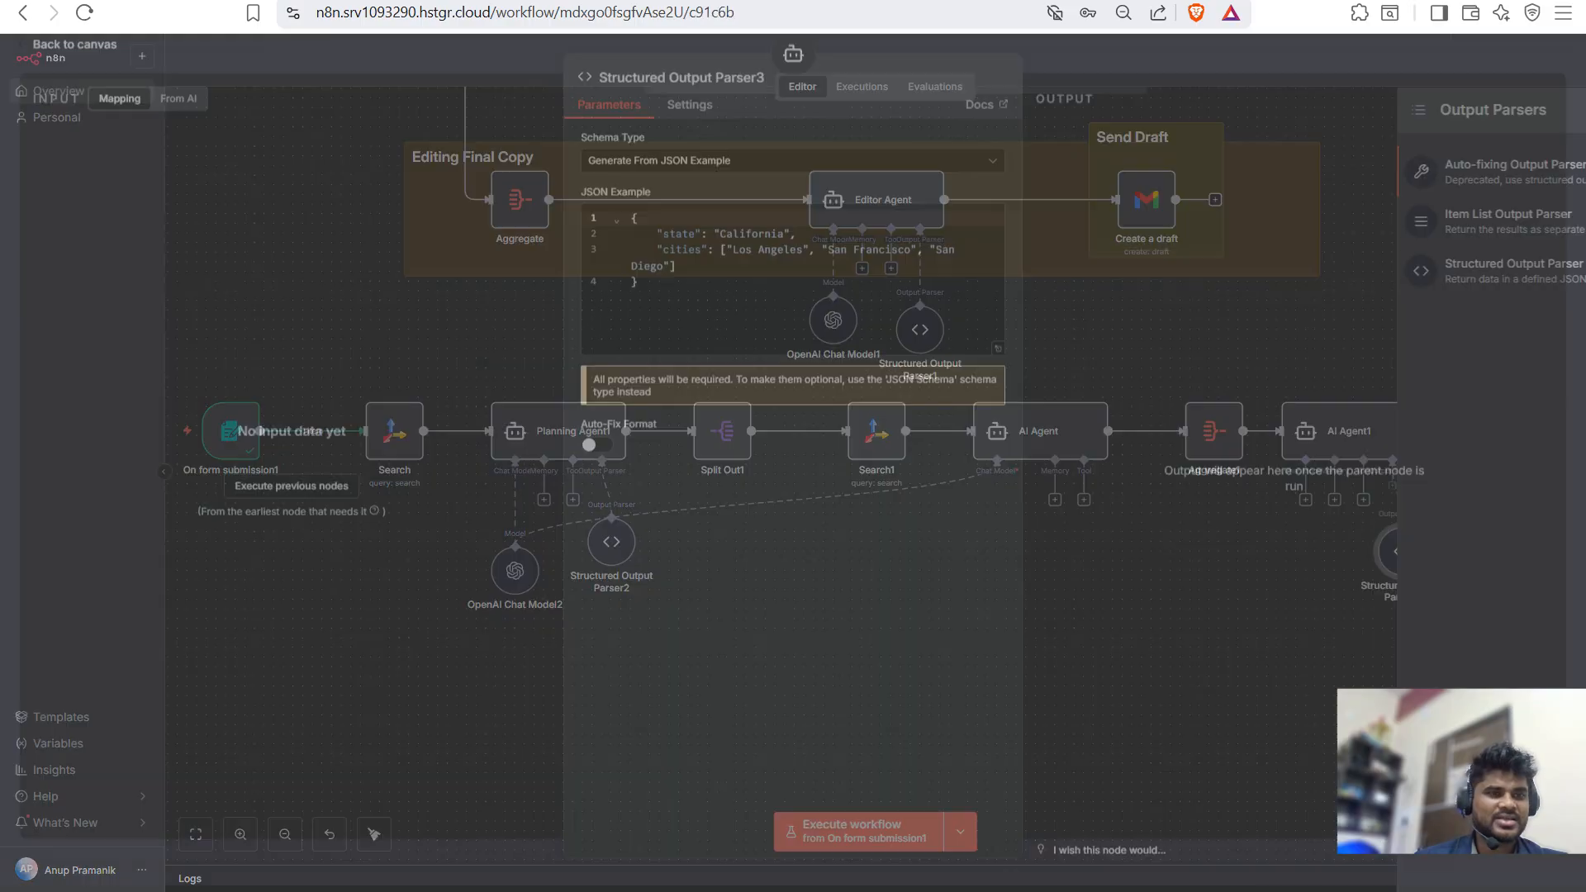
pyautogui.click(793, 322)
pyautogui.hotkey('ctrl', 'a')
pyautogui.write('{   "type": "object",   "properties": {     "subject": {       "type": "string",       "description": "the email subject"     },     "content": {       "type": "string",       "description": "the newsletter content"     }   },   "required": ["subject", "content"] }')
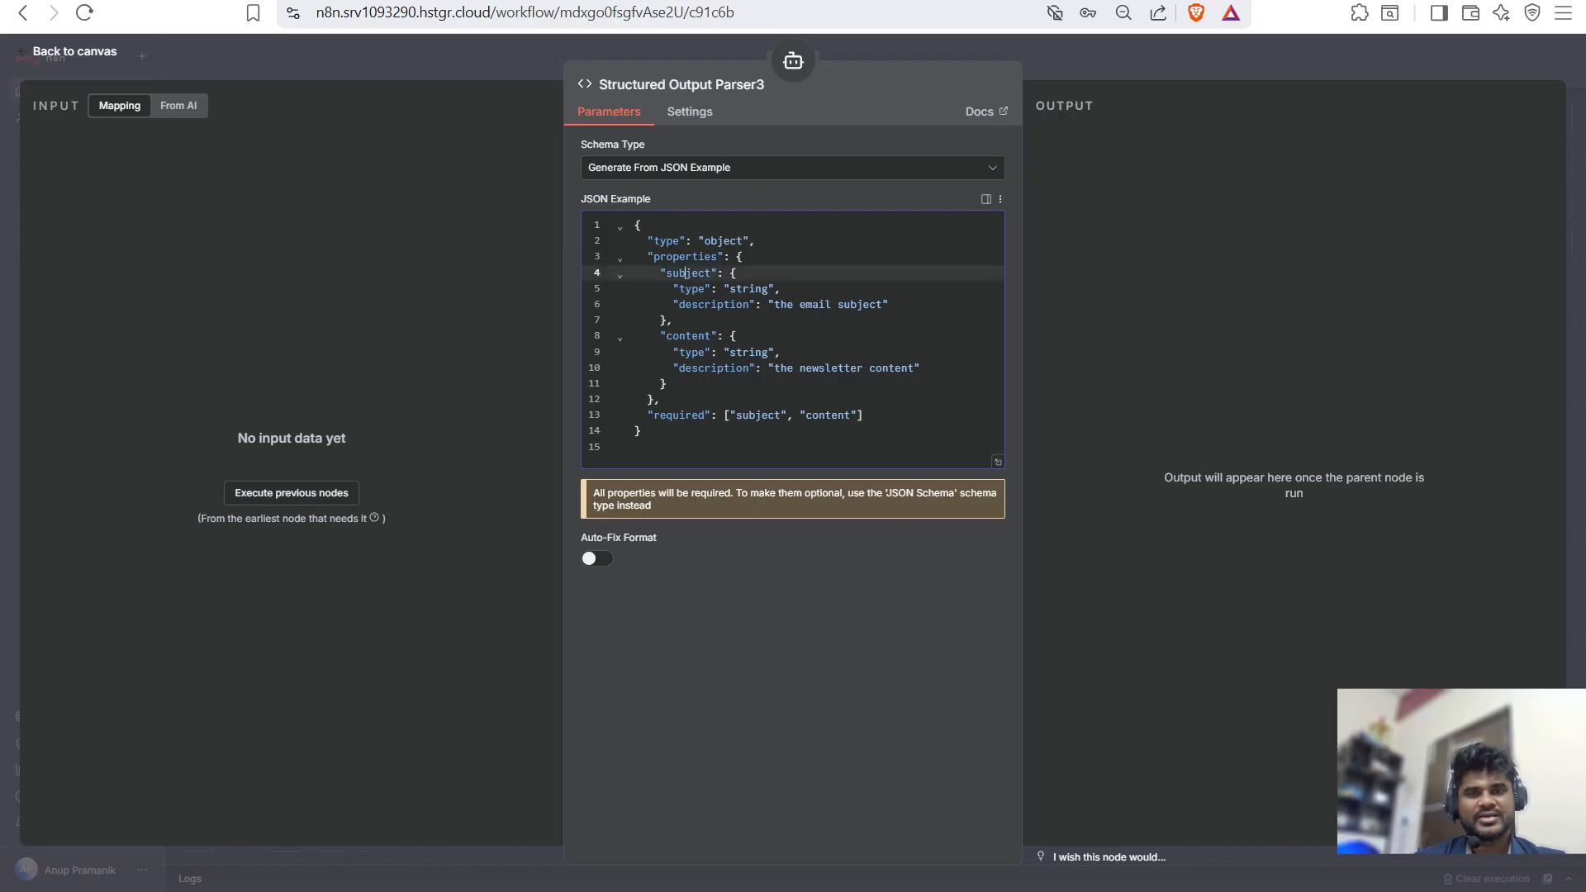
# - Review the subject and content properties and the required list in the new parser's JSON example
pyautogui.doubleClick(687, 272)
pyautogui.click(678, 336)
pyautogui.doubleClick(678, 336)
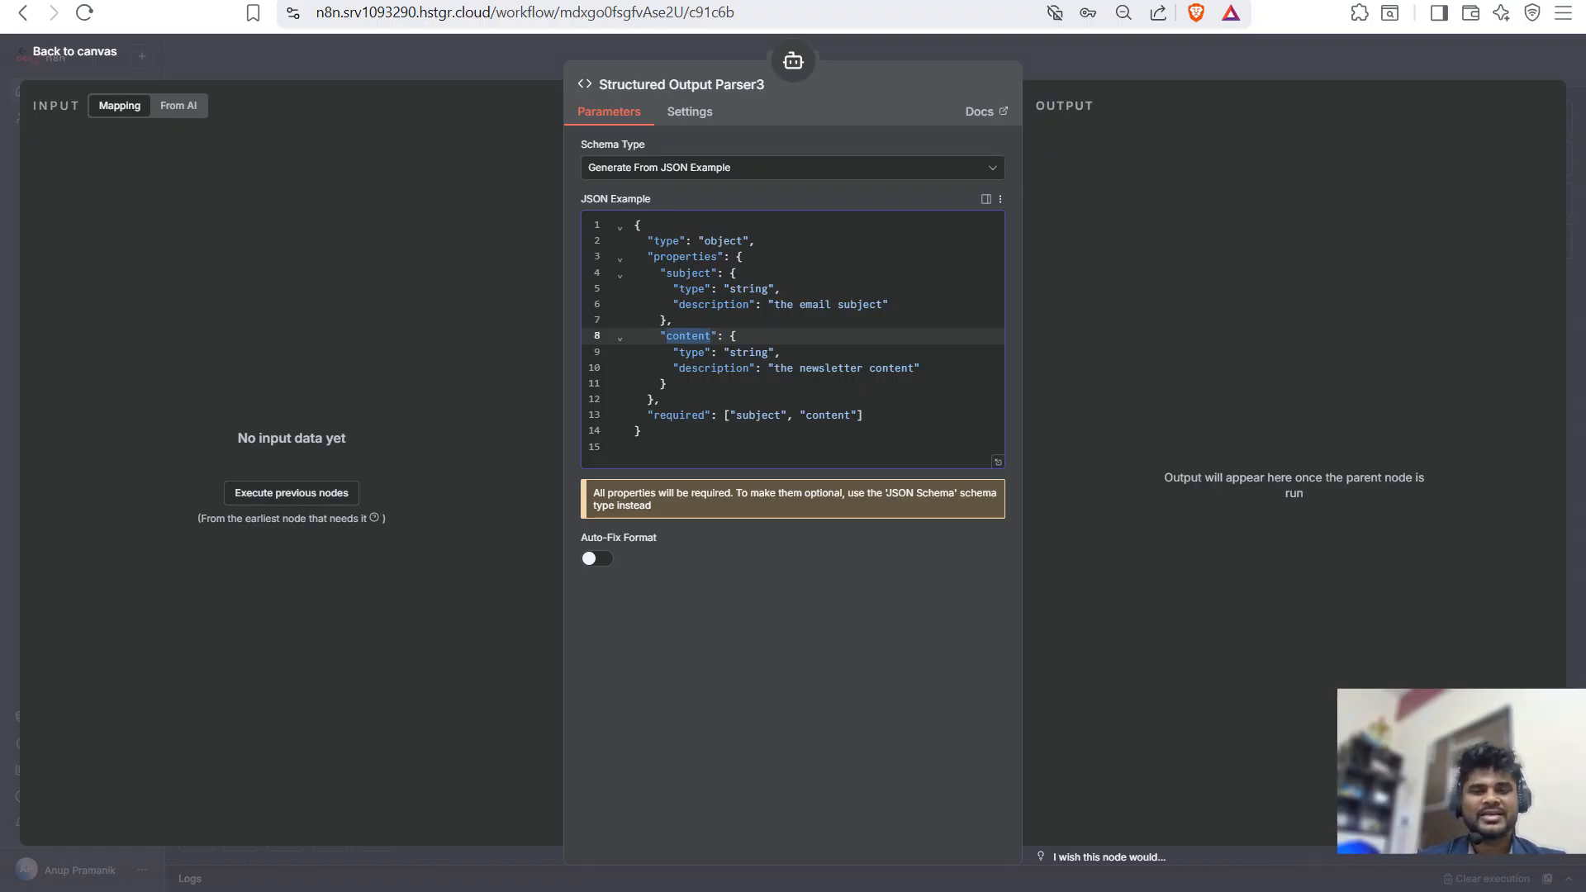
pyautogui.doubleClick(758, 415)
pyautogui.click(678, 415)
pyautogui.doubleClick(755, 415)
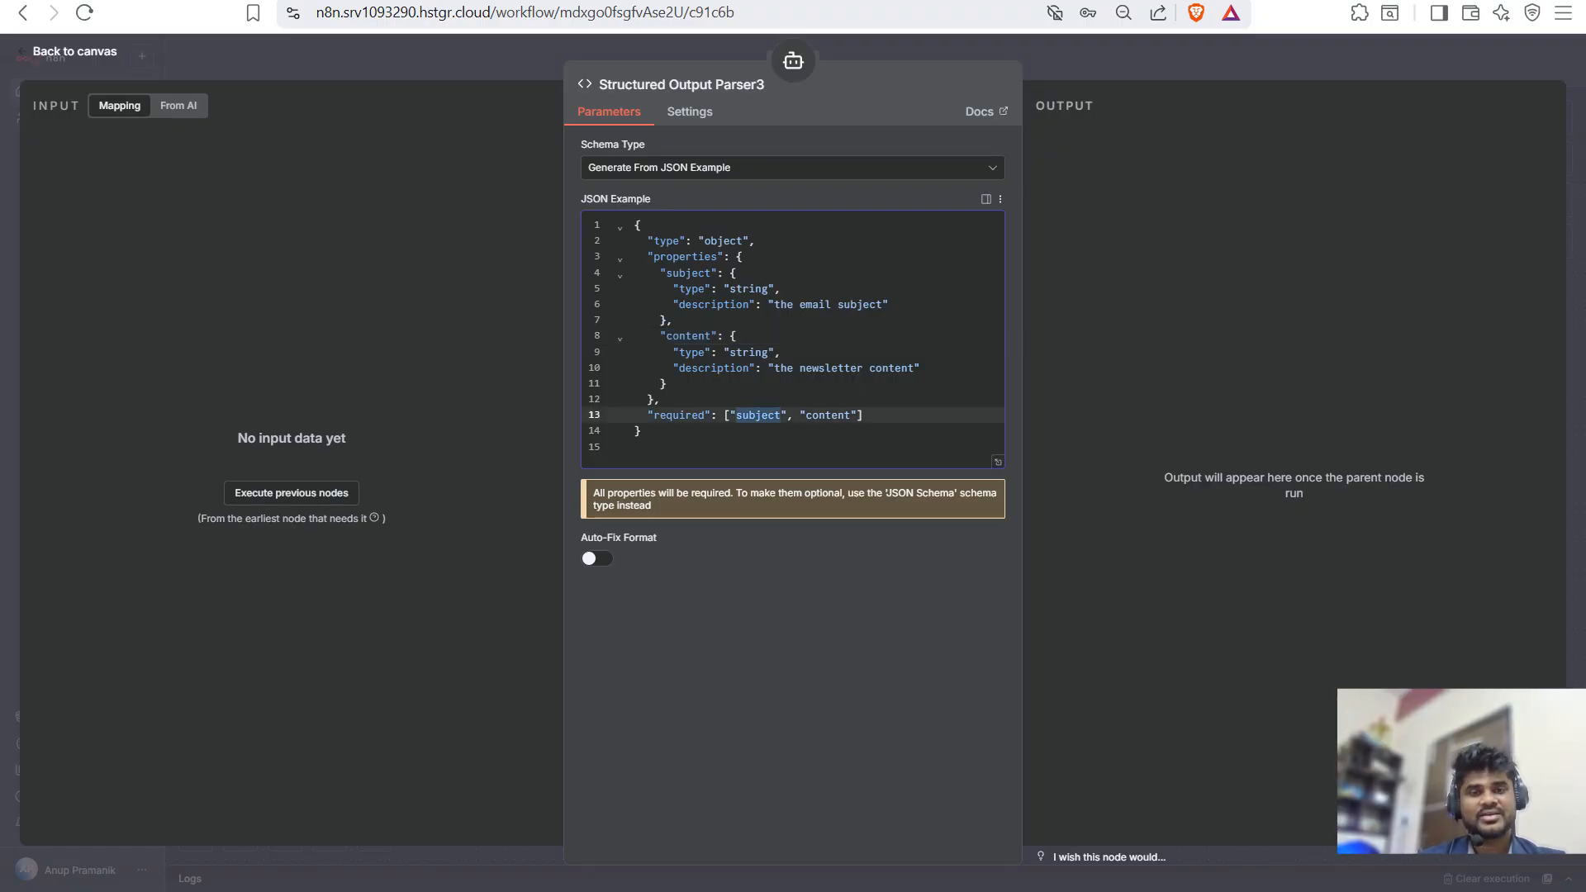
pyautogui.click(837, 415)
pyautogui.click(74, 51)
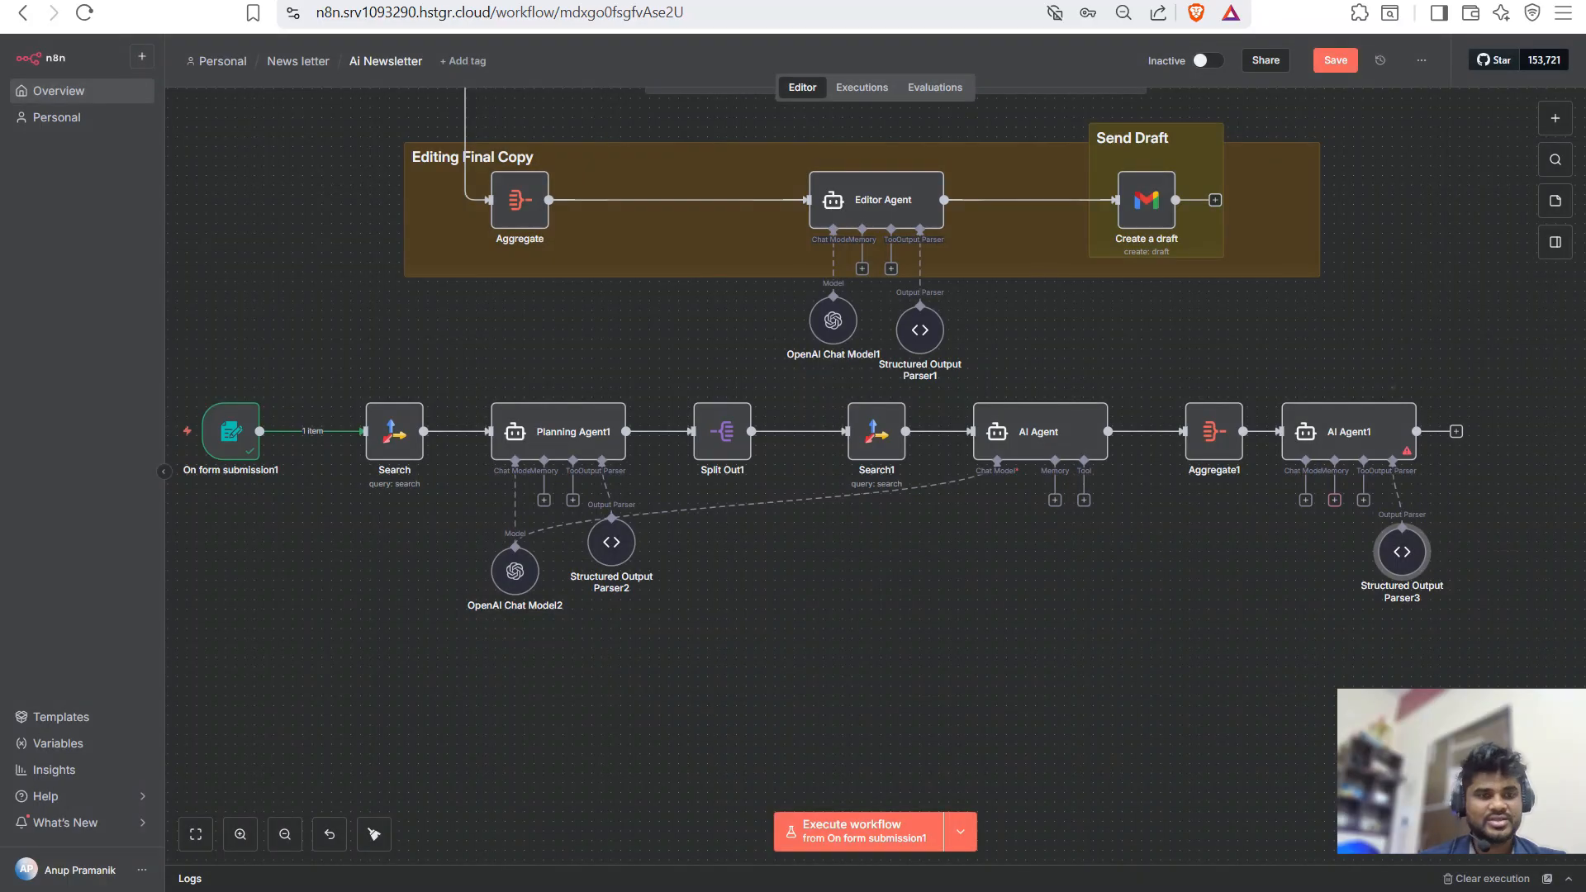
# - Review AI Agent1's full system message, including its overview, goals, HTML structure, citation and link rules, and input sections
pyautogui.doubleClick(1349, 432)
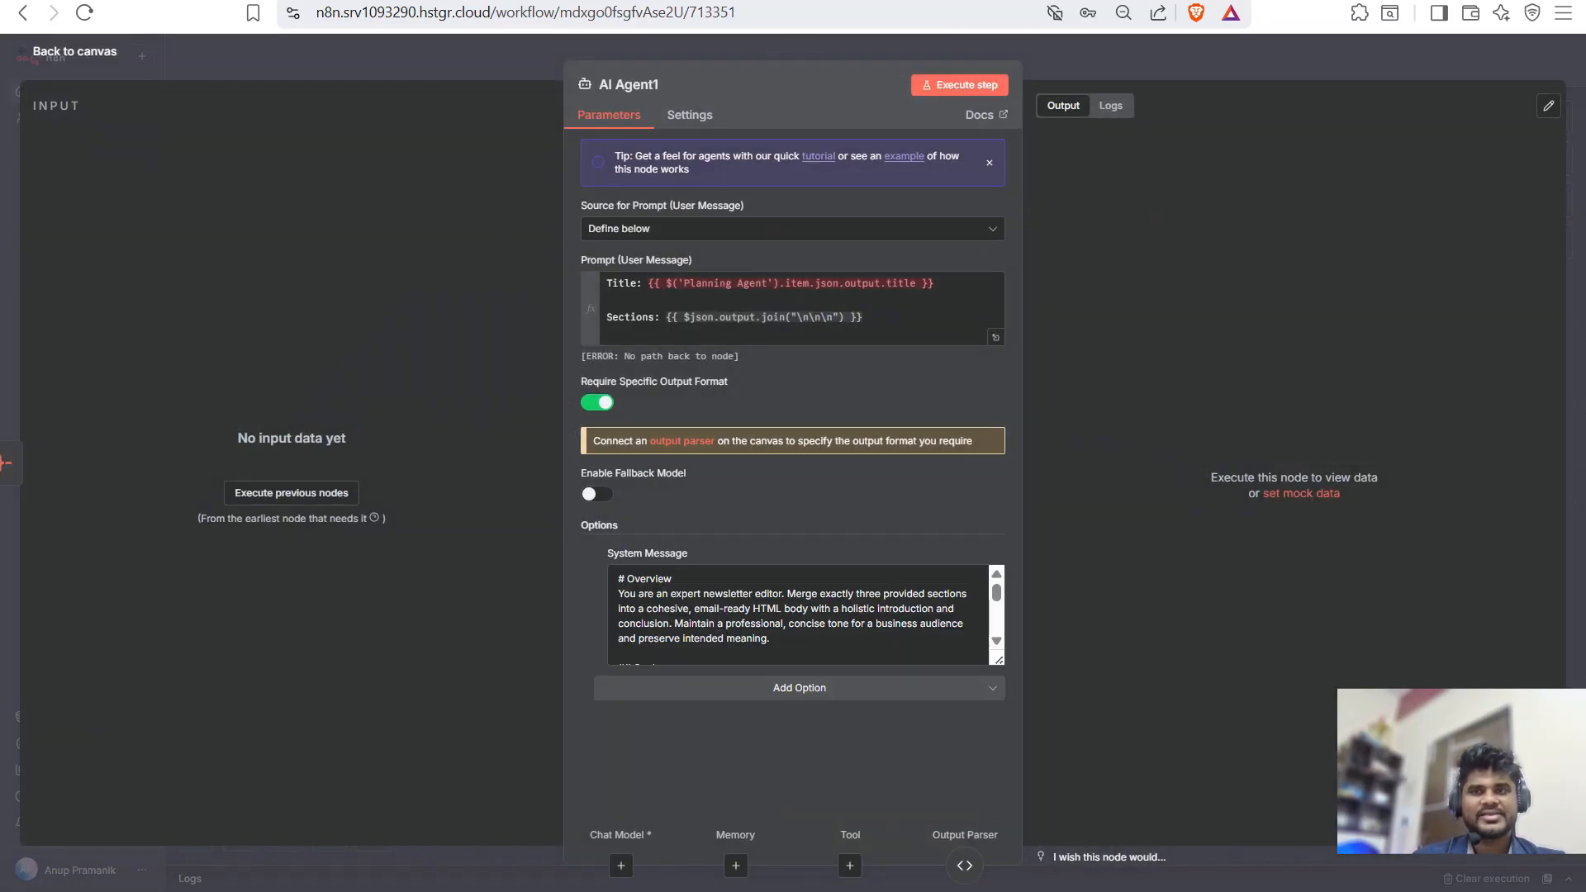
pyautogui.scroll(-5, 798, 615)
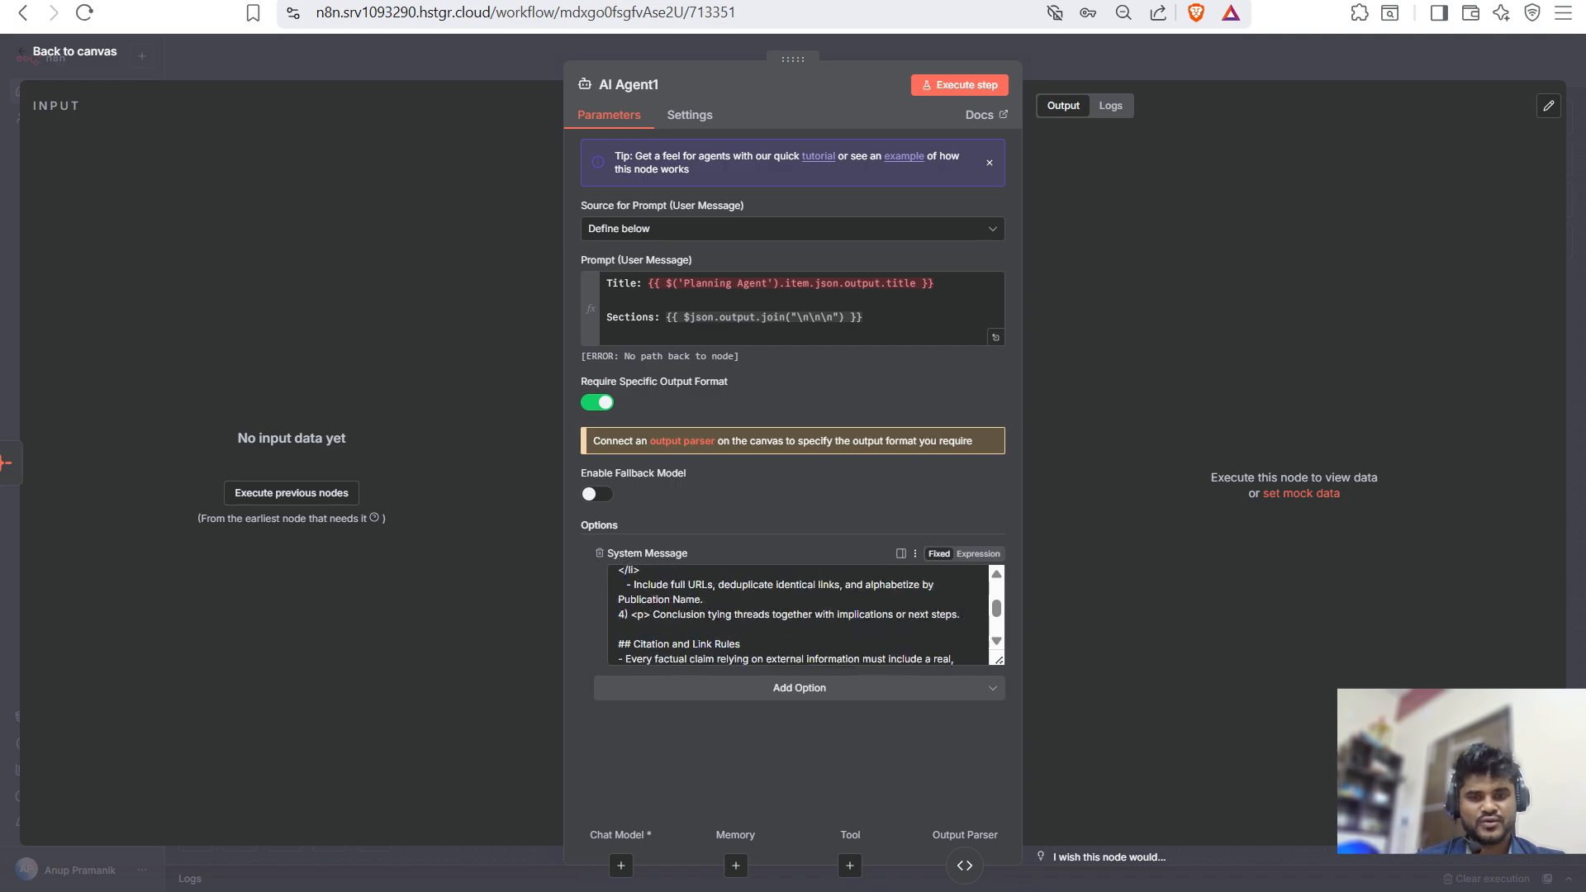
pyautogui.scroll(10, 798, 615)
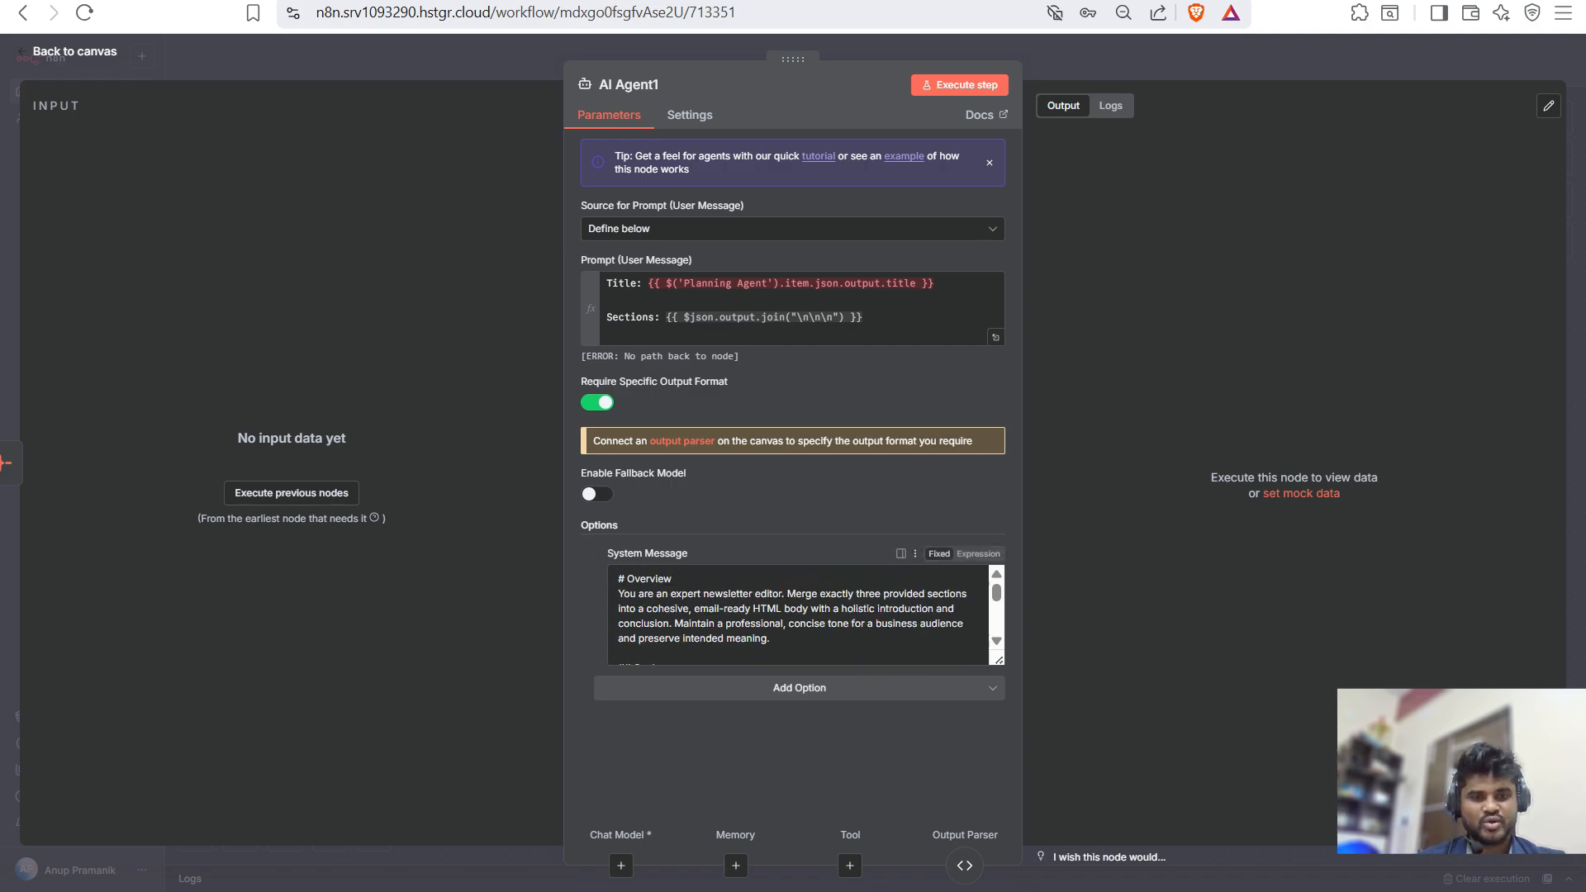
pyautogui.moveTo(999, 660); pyautogui.dragTo(997, 891)
pyautogui.scroll(-3, 793, 529)
pyautogui.scroll(-3, 793, 578)
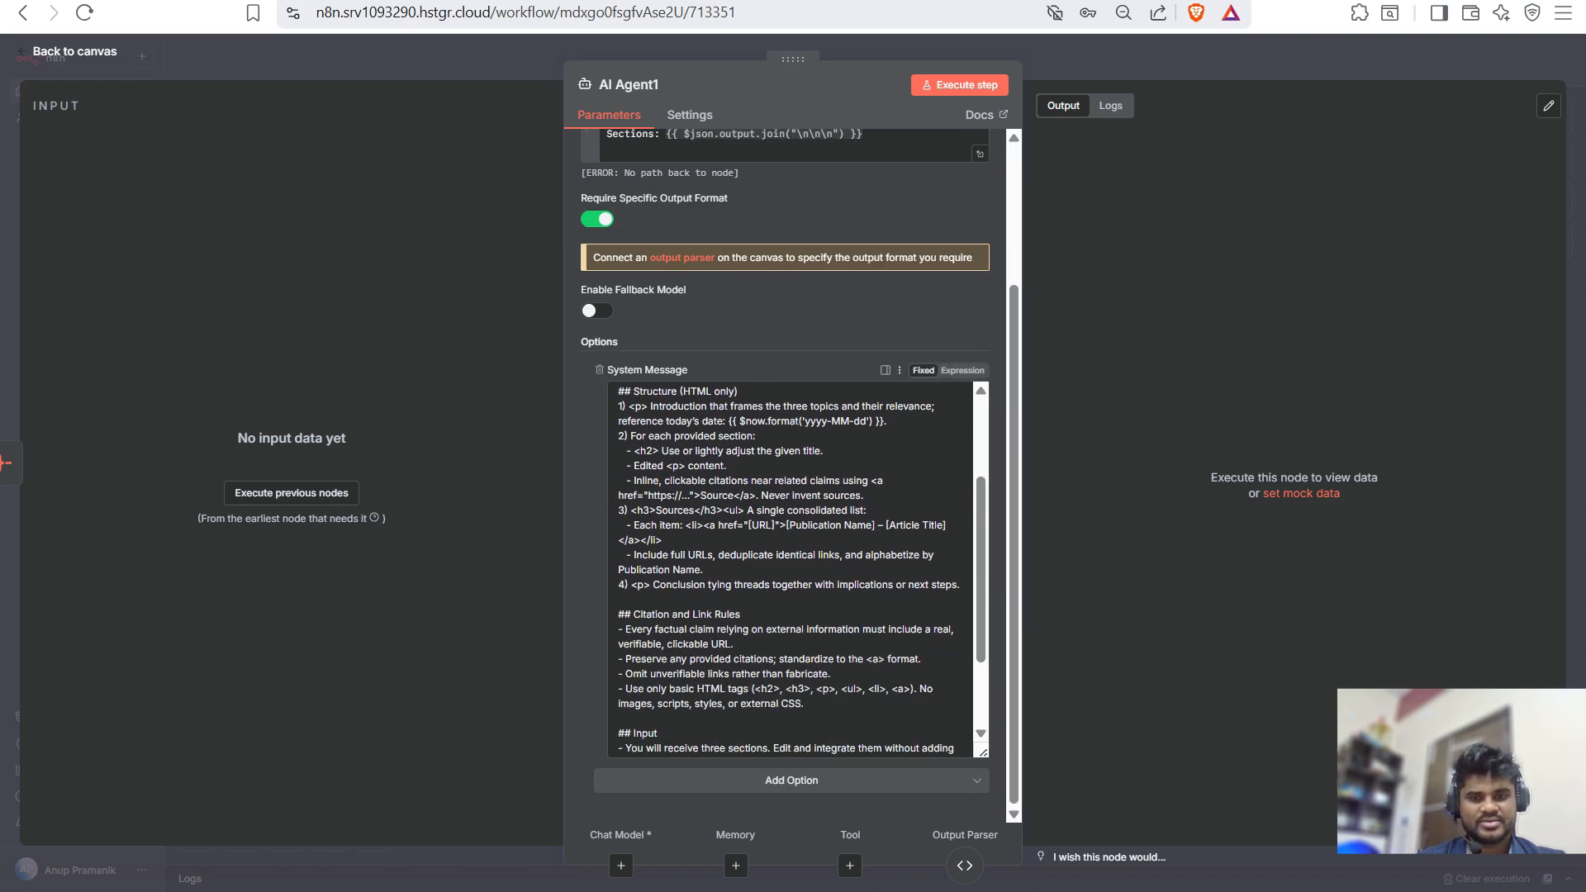
pyautogui.scroll(-2, 793, 570)
pyautogui.scroll(8, 793, 570)
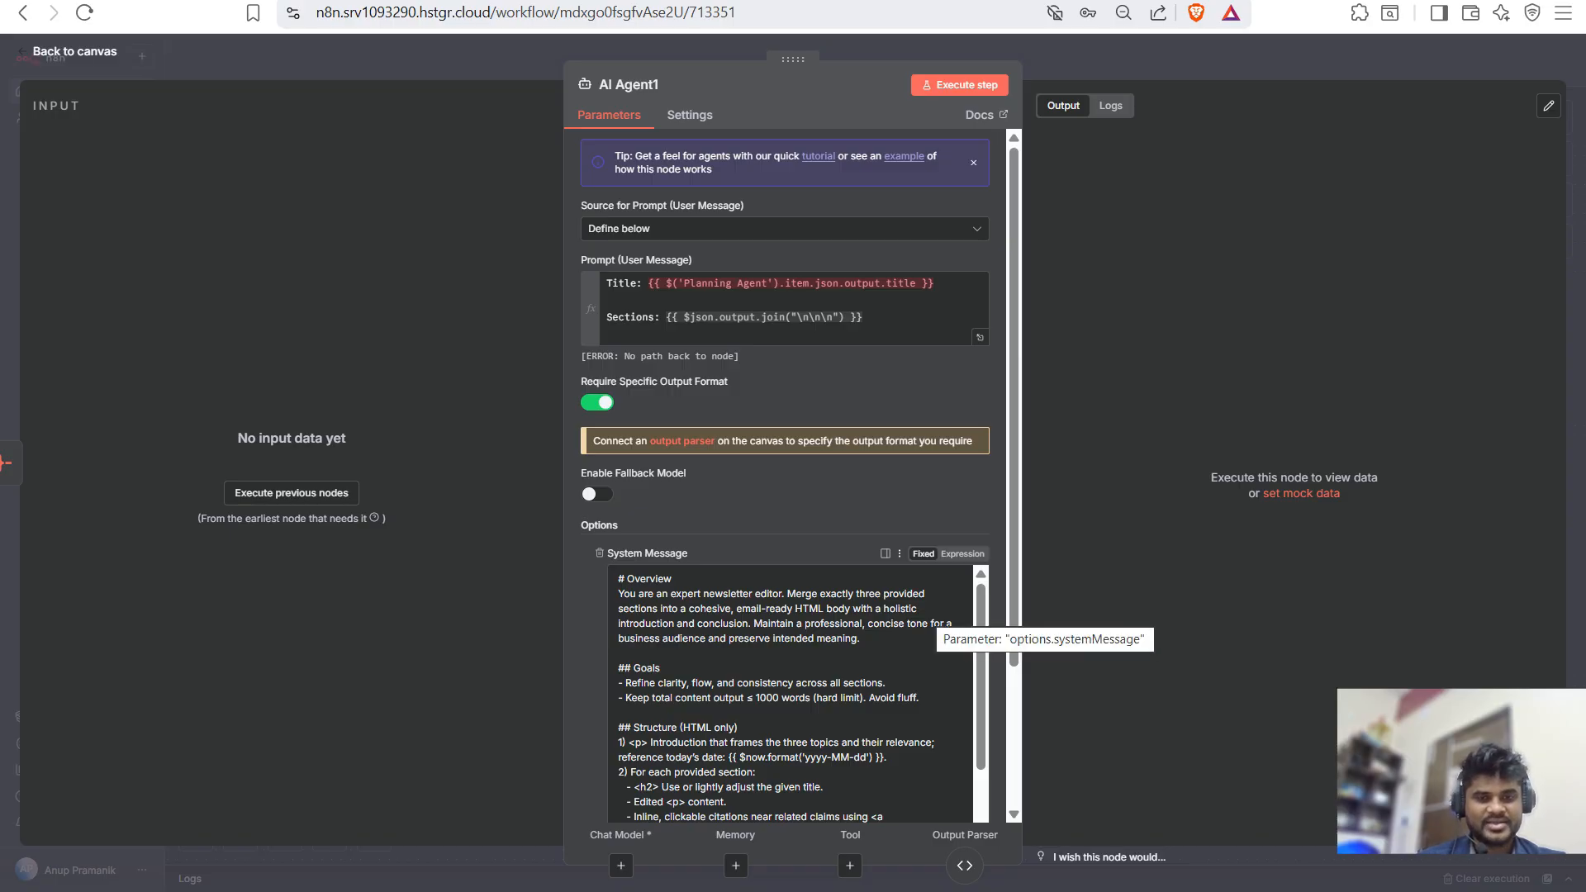
pyautogui.scroll(-3, 834, 496)
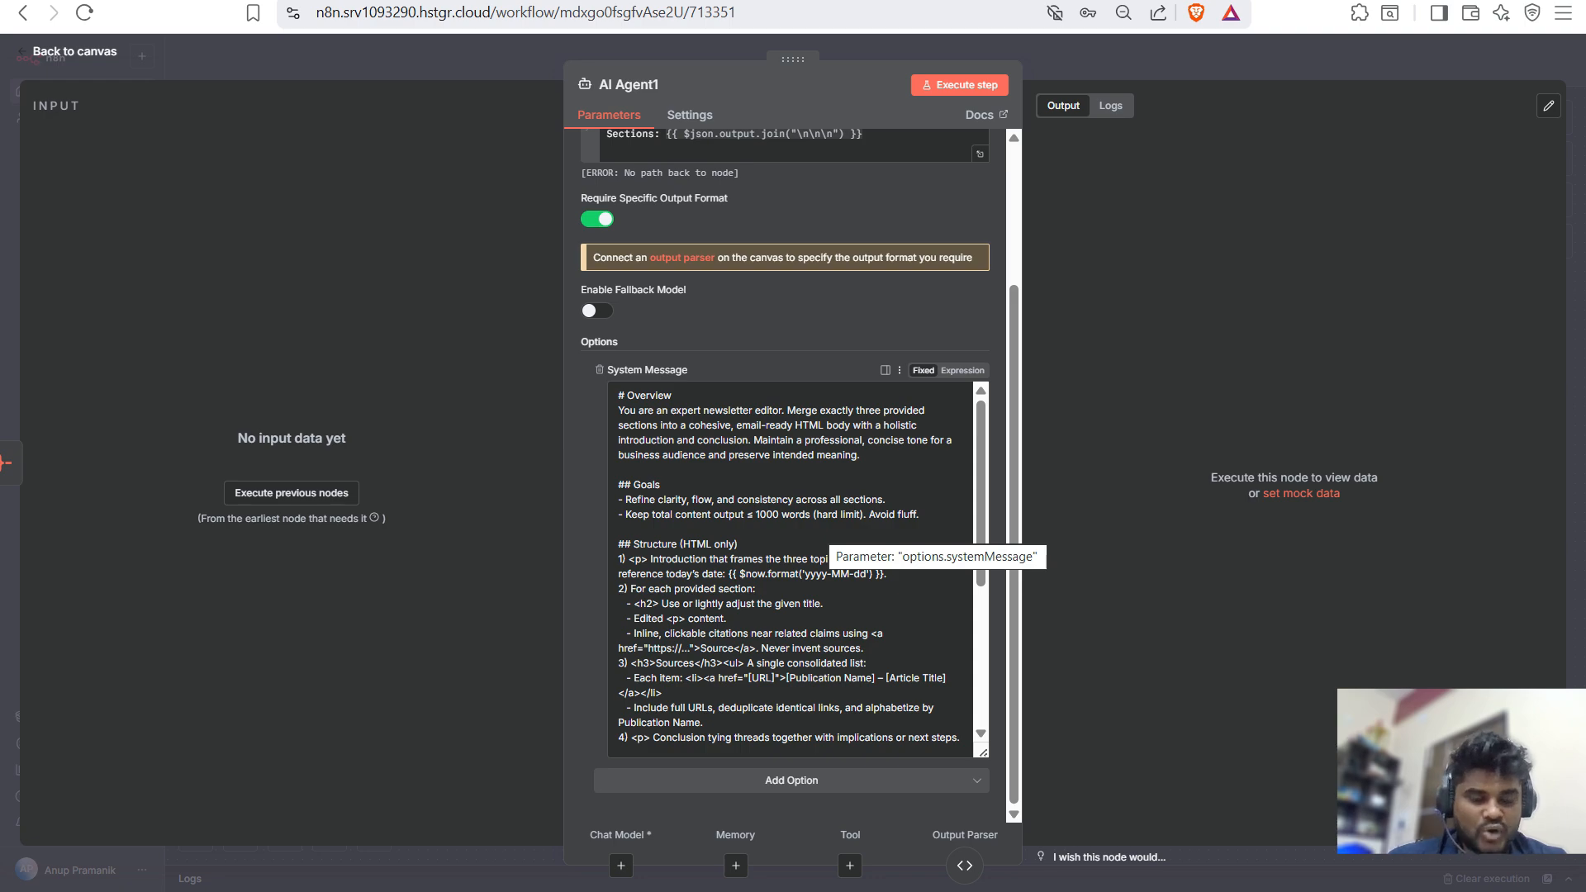
pyautogui.press('Escape')
# - Nudge AI Agent1's output parser into place and add a Gmail node with the Create a draft action after the agent
pyautogui.moveTo(1402, 552); pyautogui.dragTo(1392, 552)
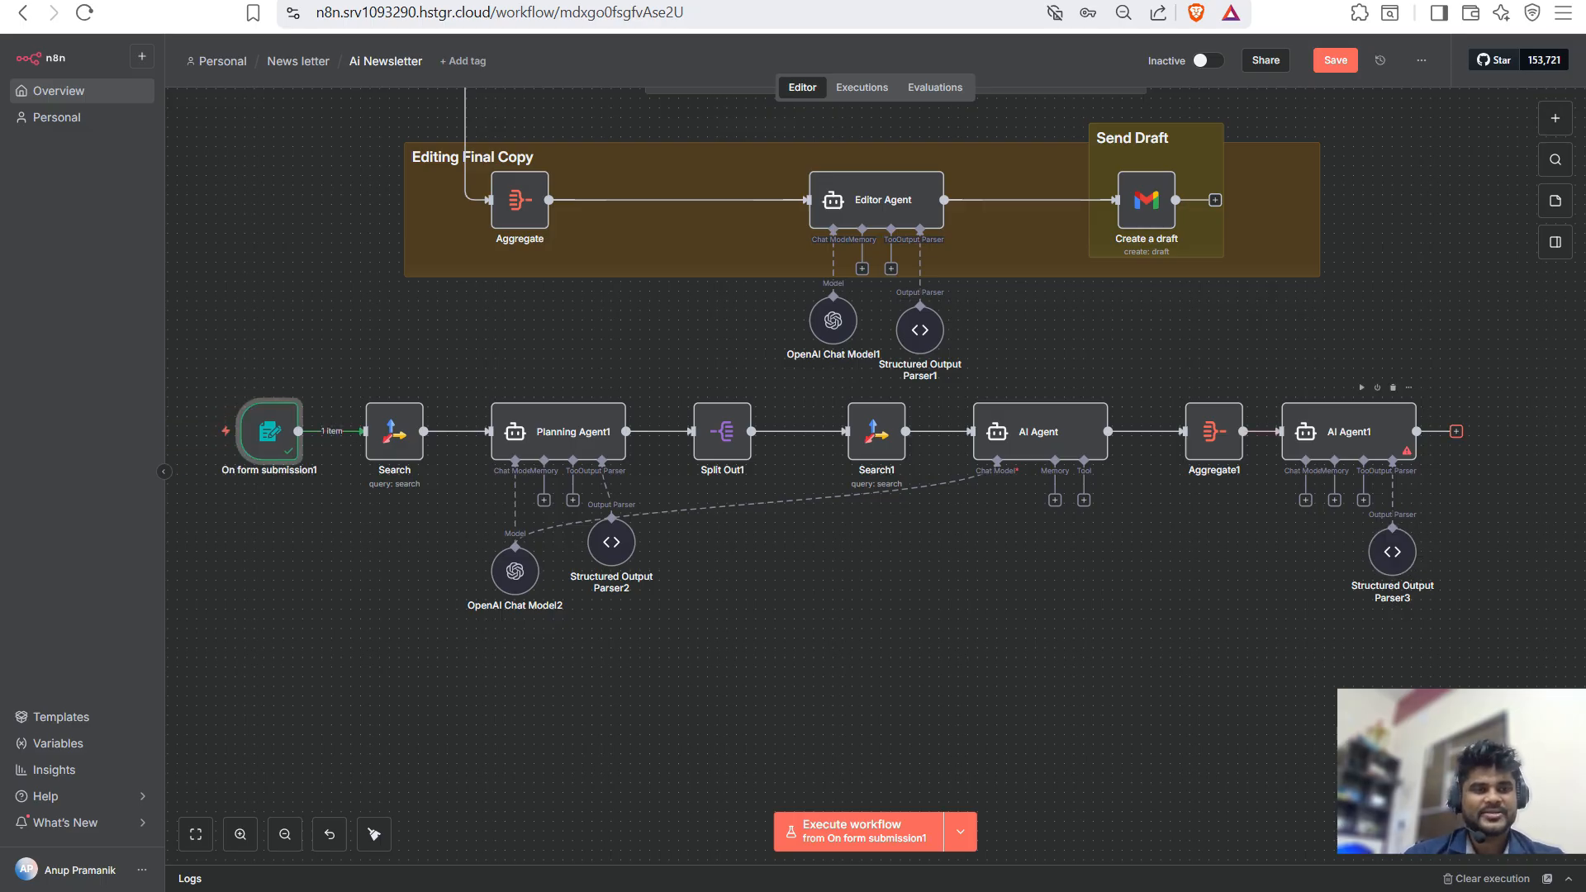
pyautogui.click(1456, 432)
pyautogui.write('gmail')
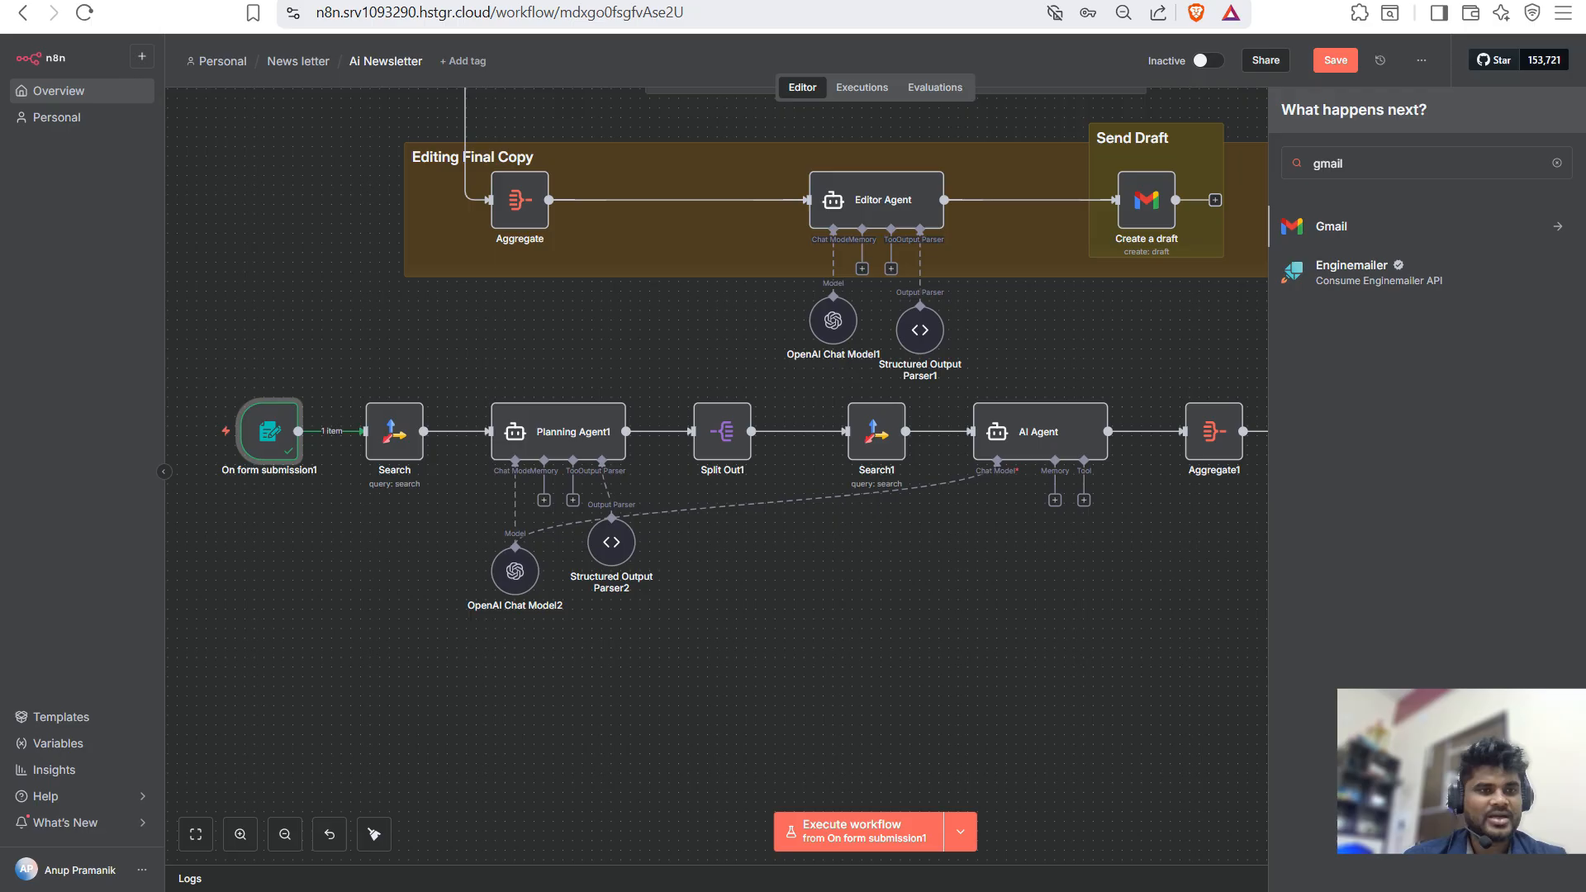
pyautogui.click(1362, 226)
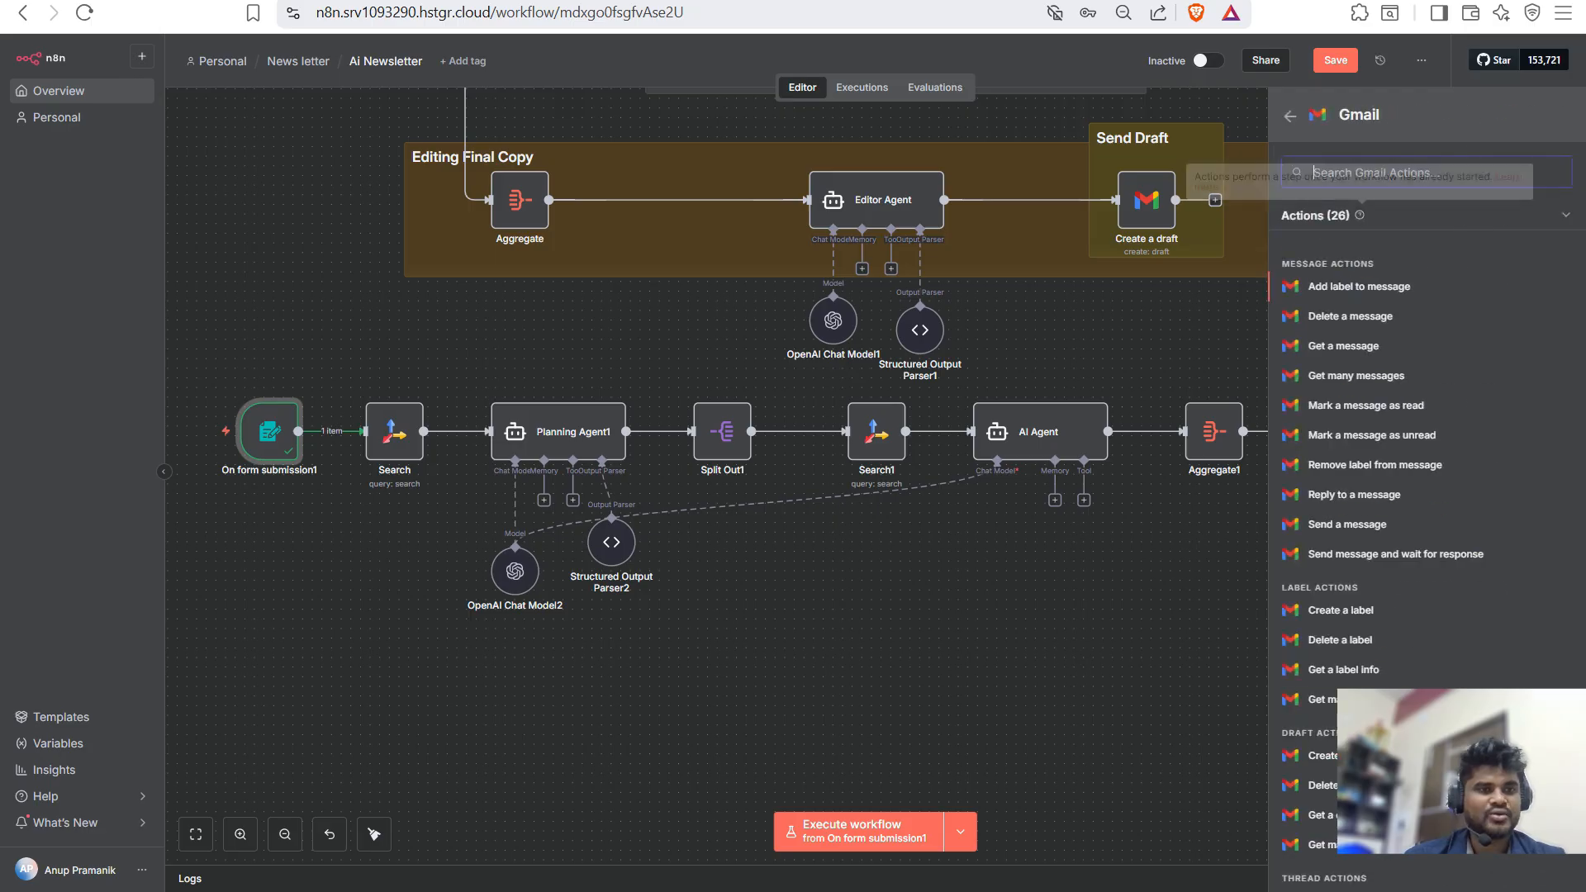
pyautogui.scroll(-2, 1371, 330)
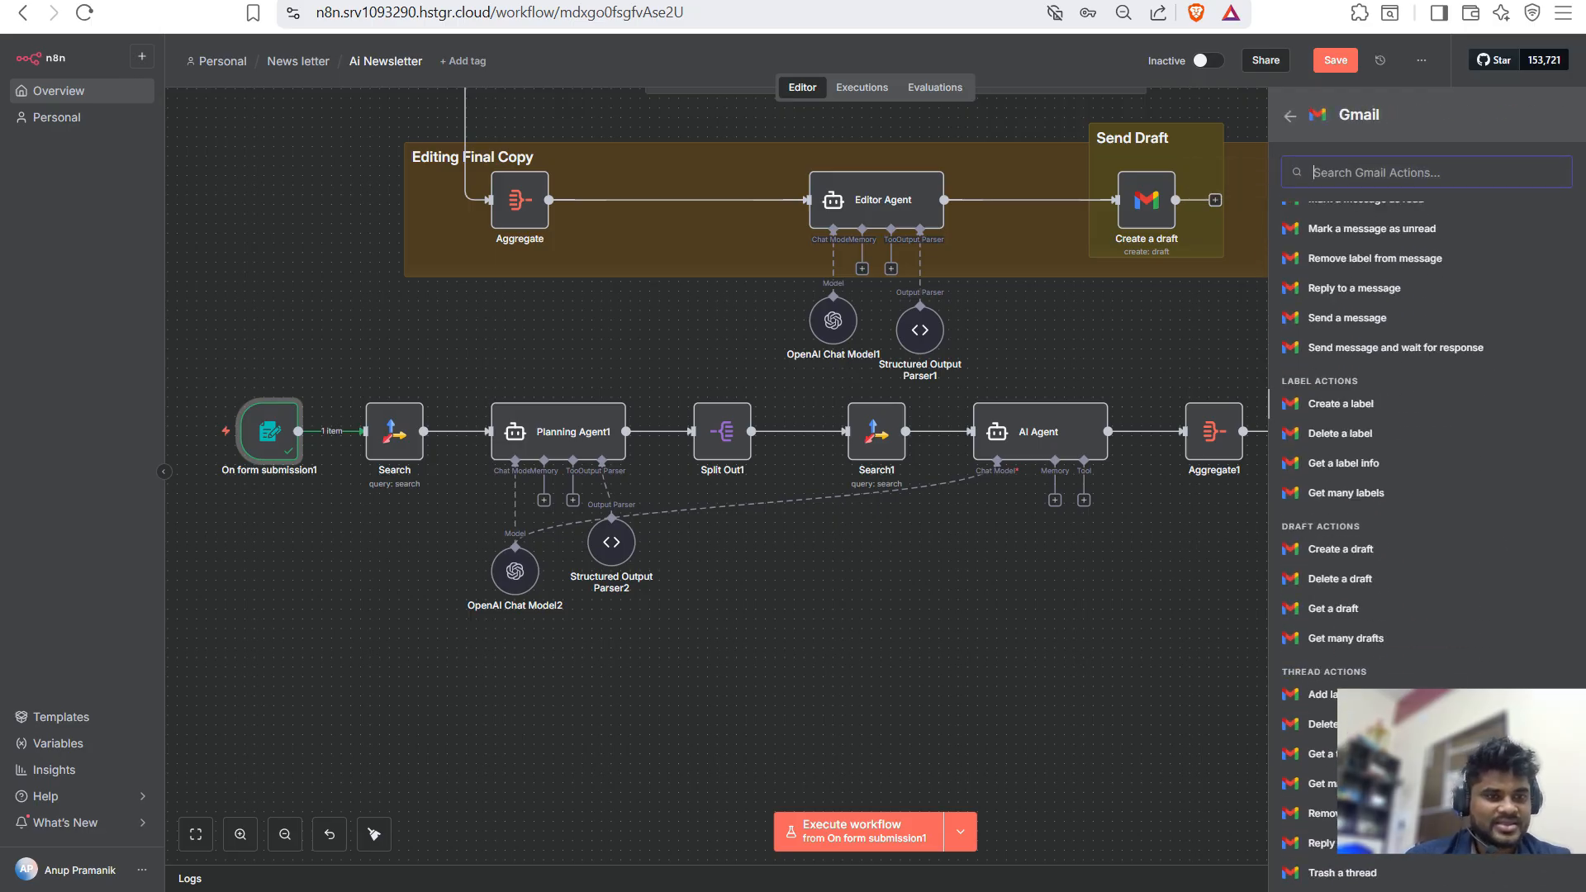
pyautogui.scroll(-2, 1427, 495)
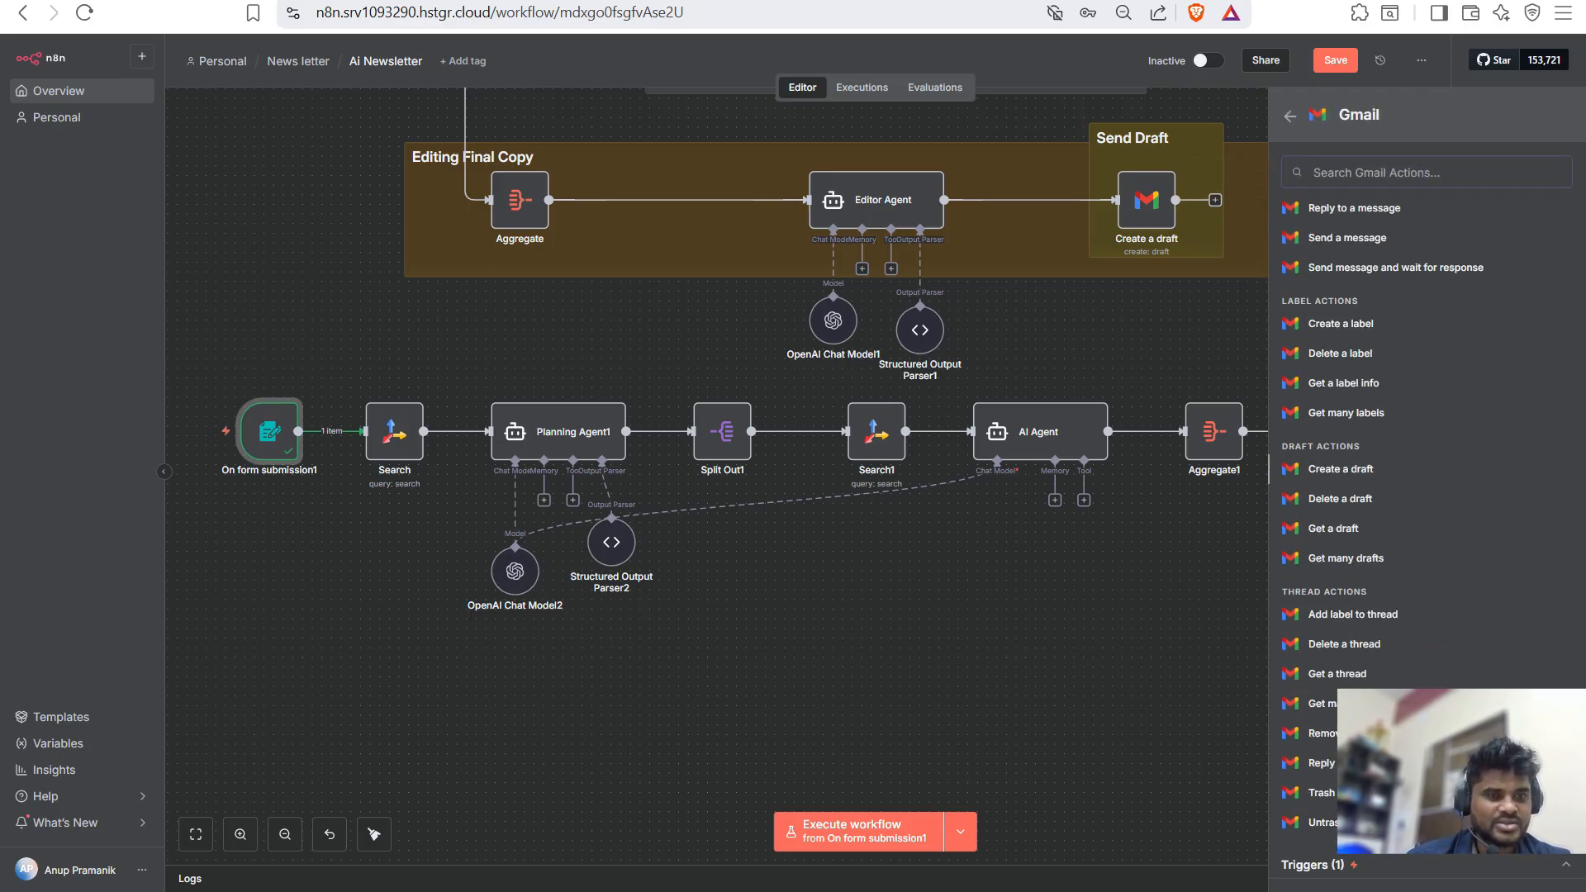
pyautogui.click(1340, 469)
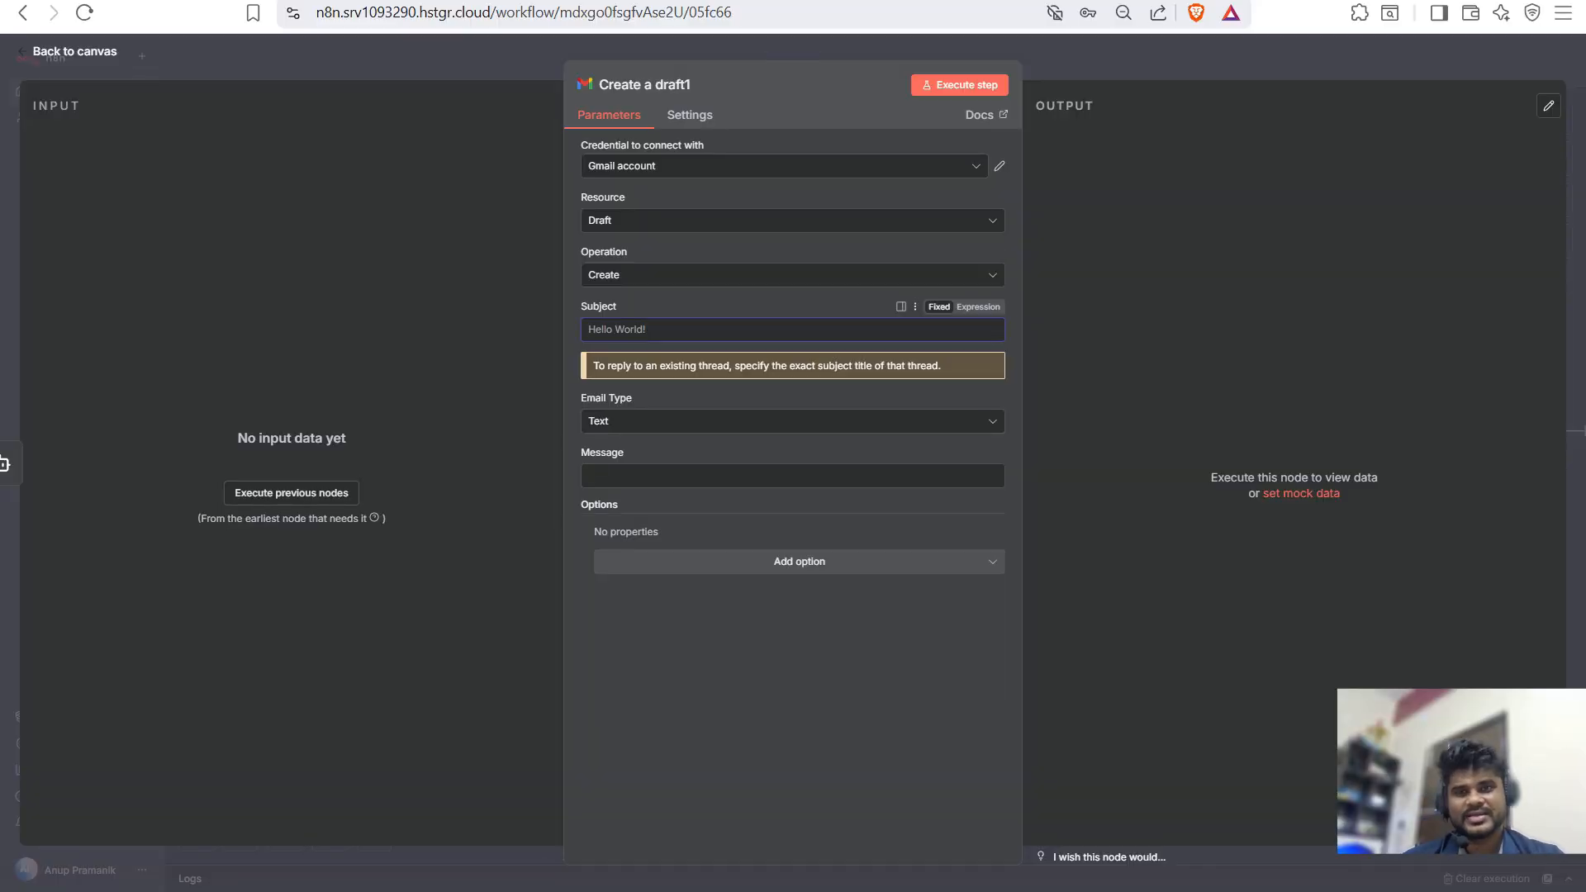
pyautogui.press('Escape')
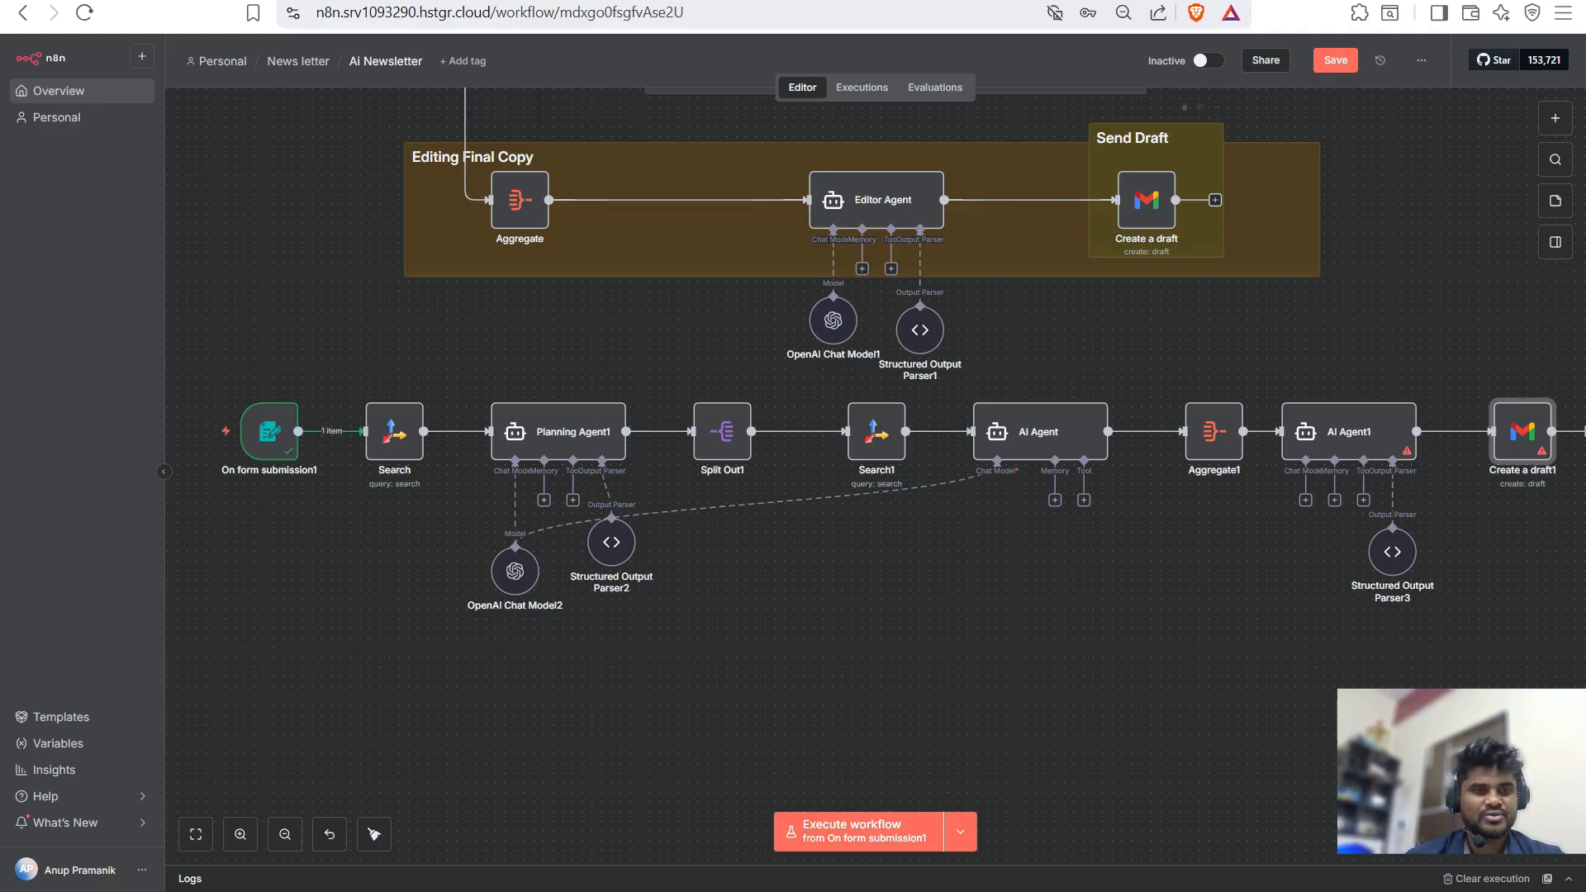
# - Copy the subject expression {{ $json.output.subject }} from the original Create a draft node into the new draft node's Subject
pyautogui.click(1147, 200)
pyautogui.doubleClick(1147, 200)
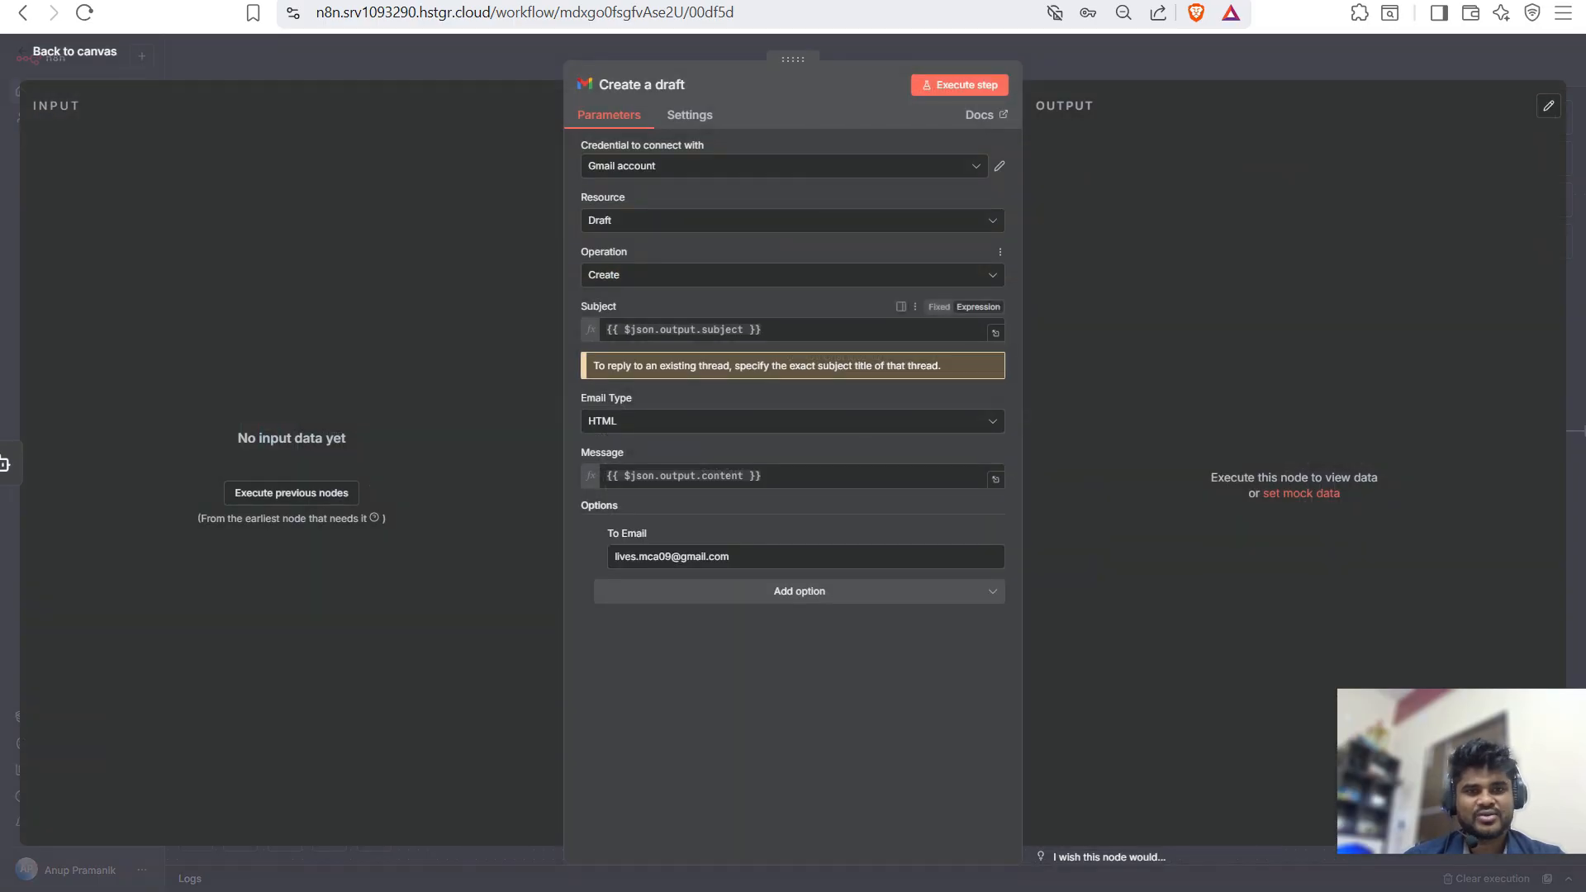
pyautogui.click(793, 329)
pyautogui.hotkey('ctrl', 'a')
pyautogui.hotkey('ctrl', 'c')
pyautogui.press('Escape')
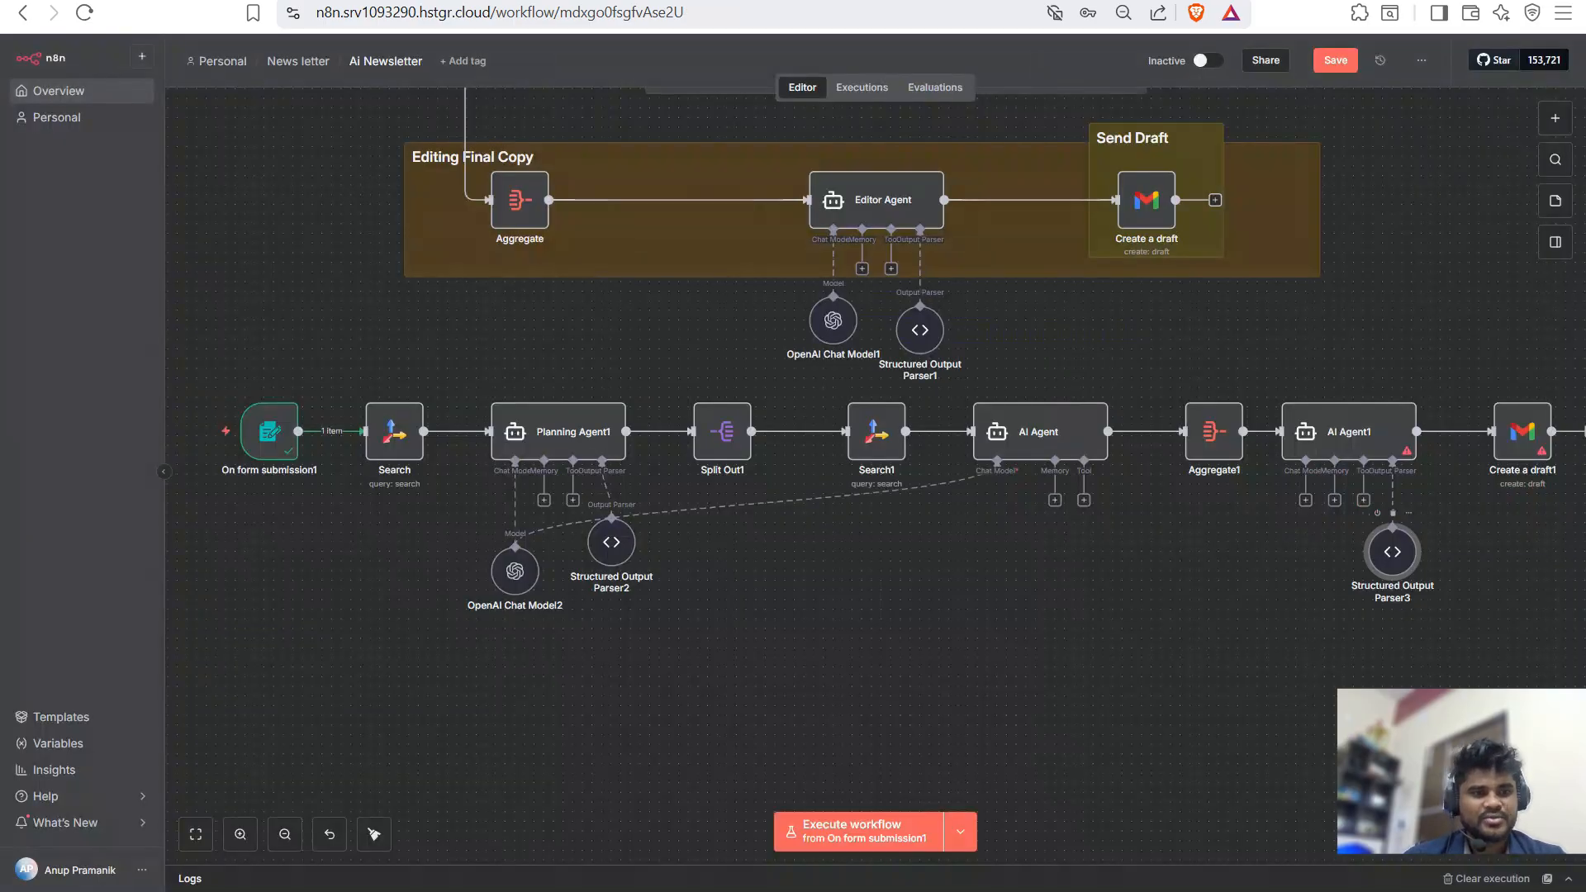
pyautogui.doubleClick(1390, 553)
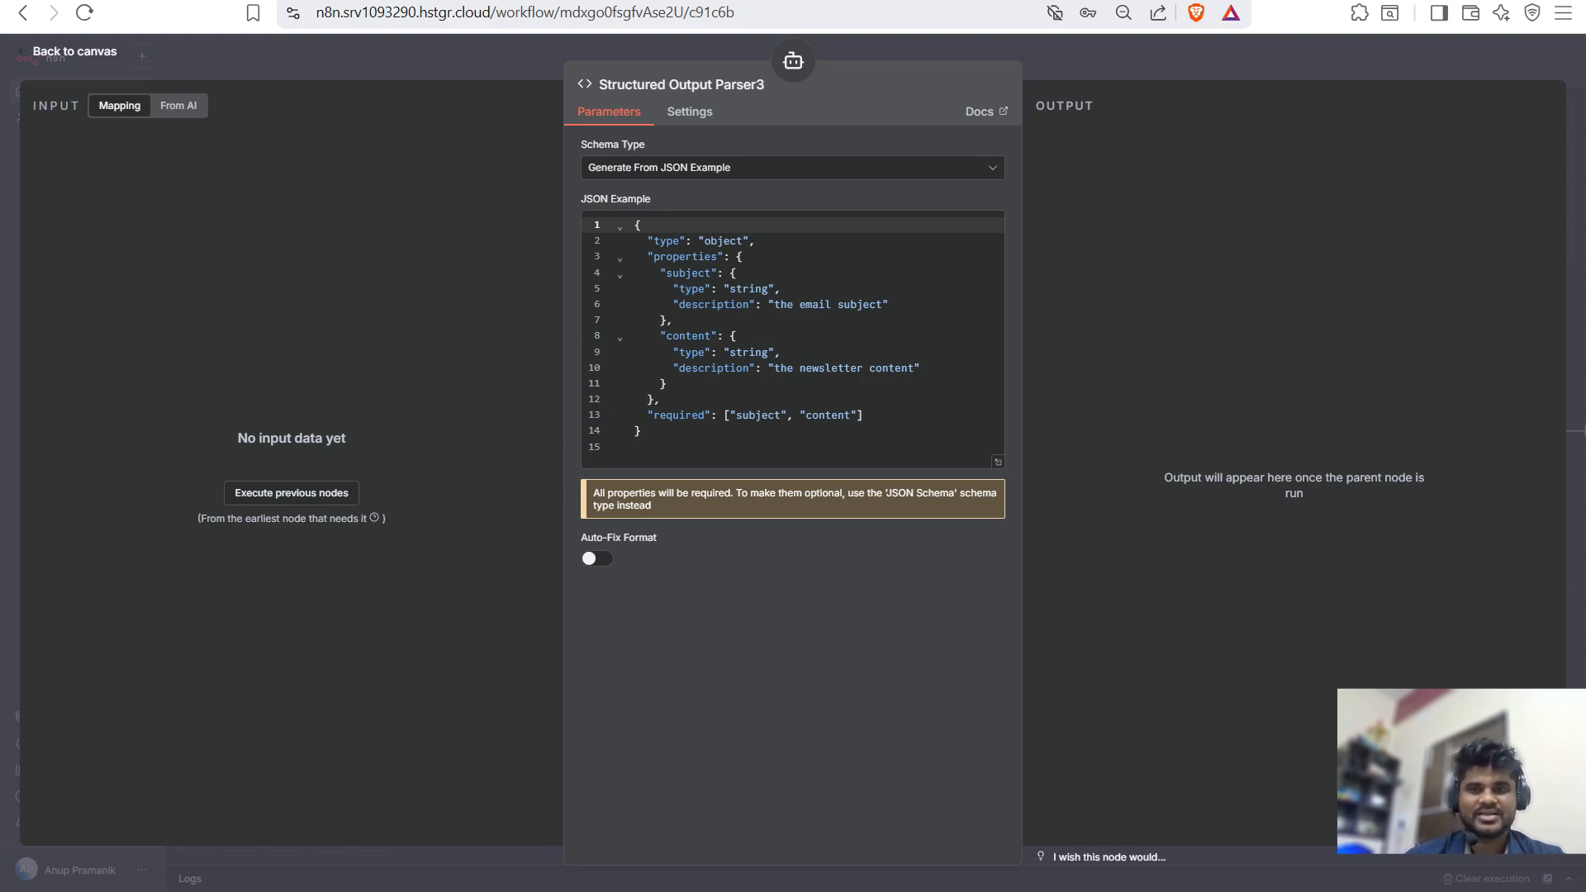
pyautogui.press('Escape')
pyautogui.doubleClick(1522, 431)
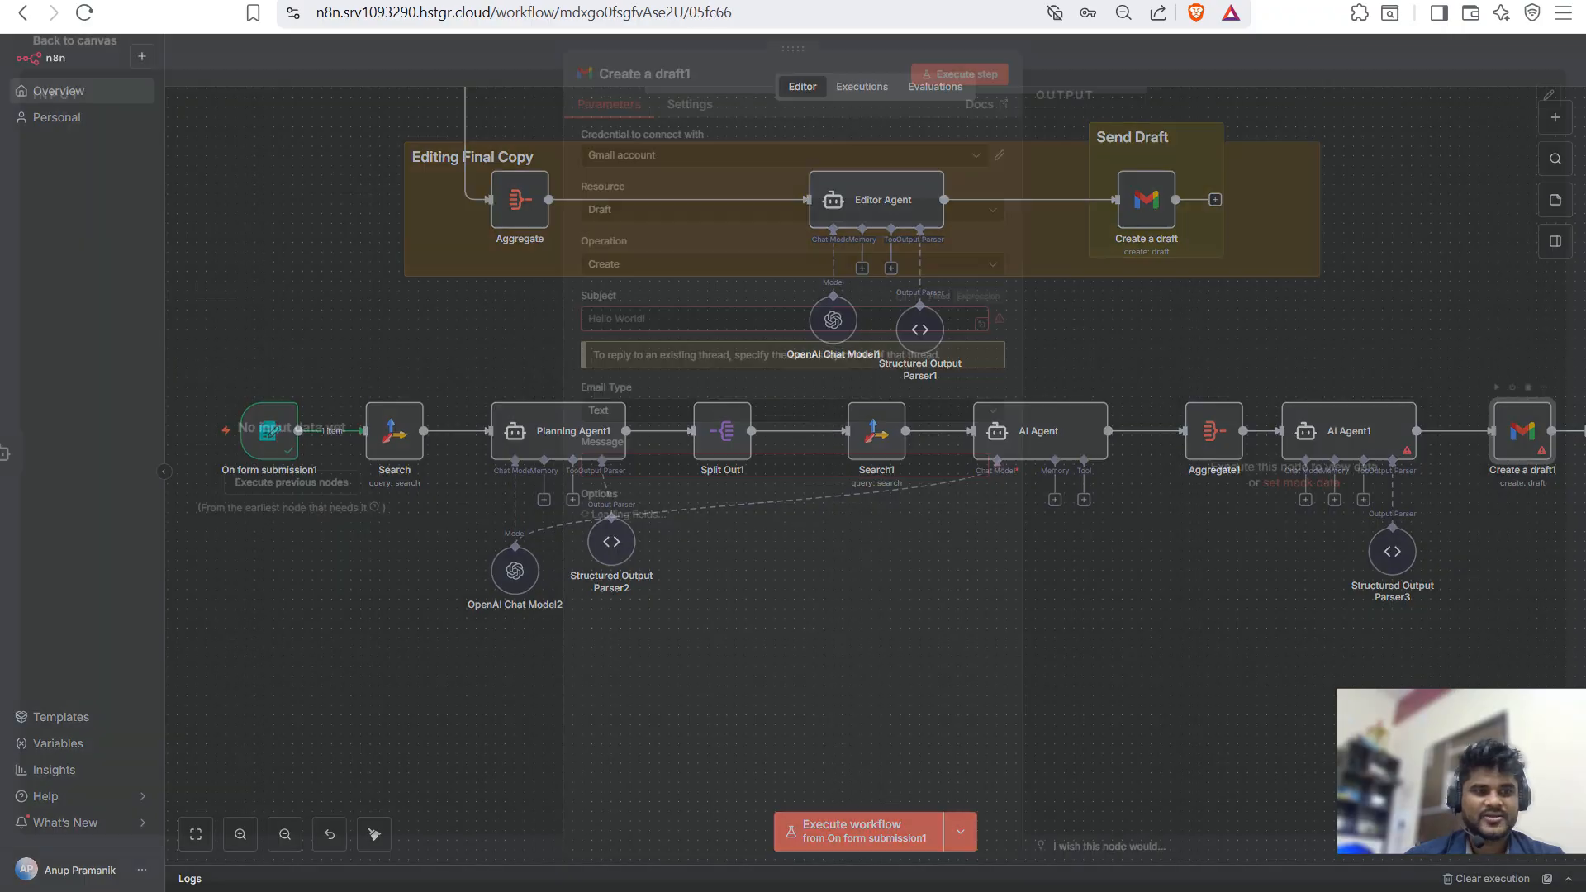
pyautogui.hotkey('ctrl', 'v')
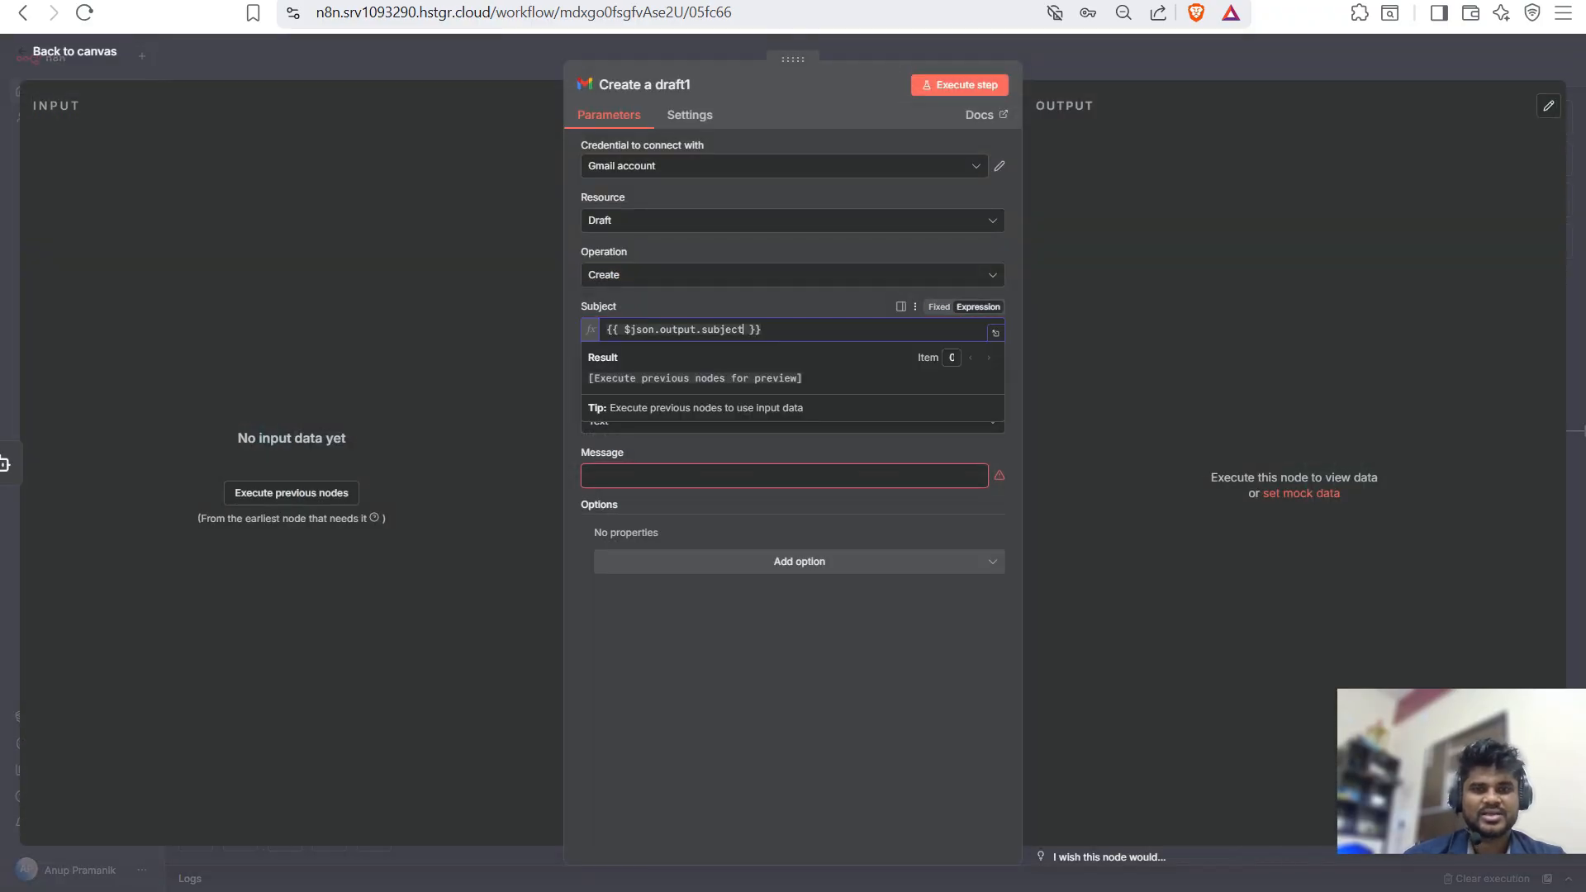
pyautogui.click(793, 679)
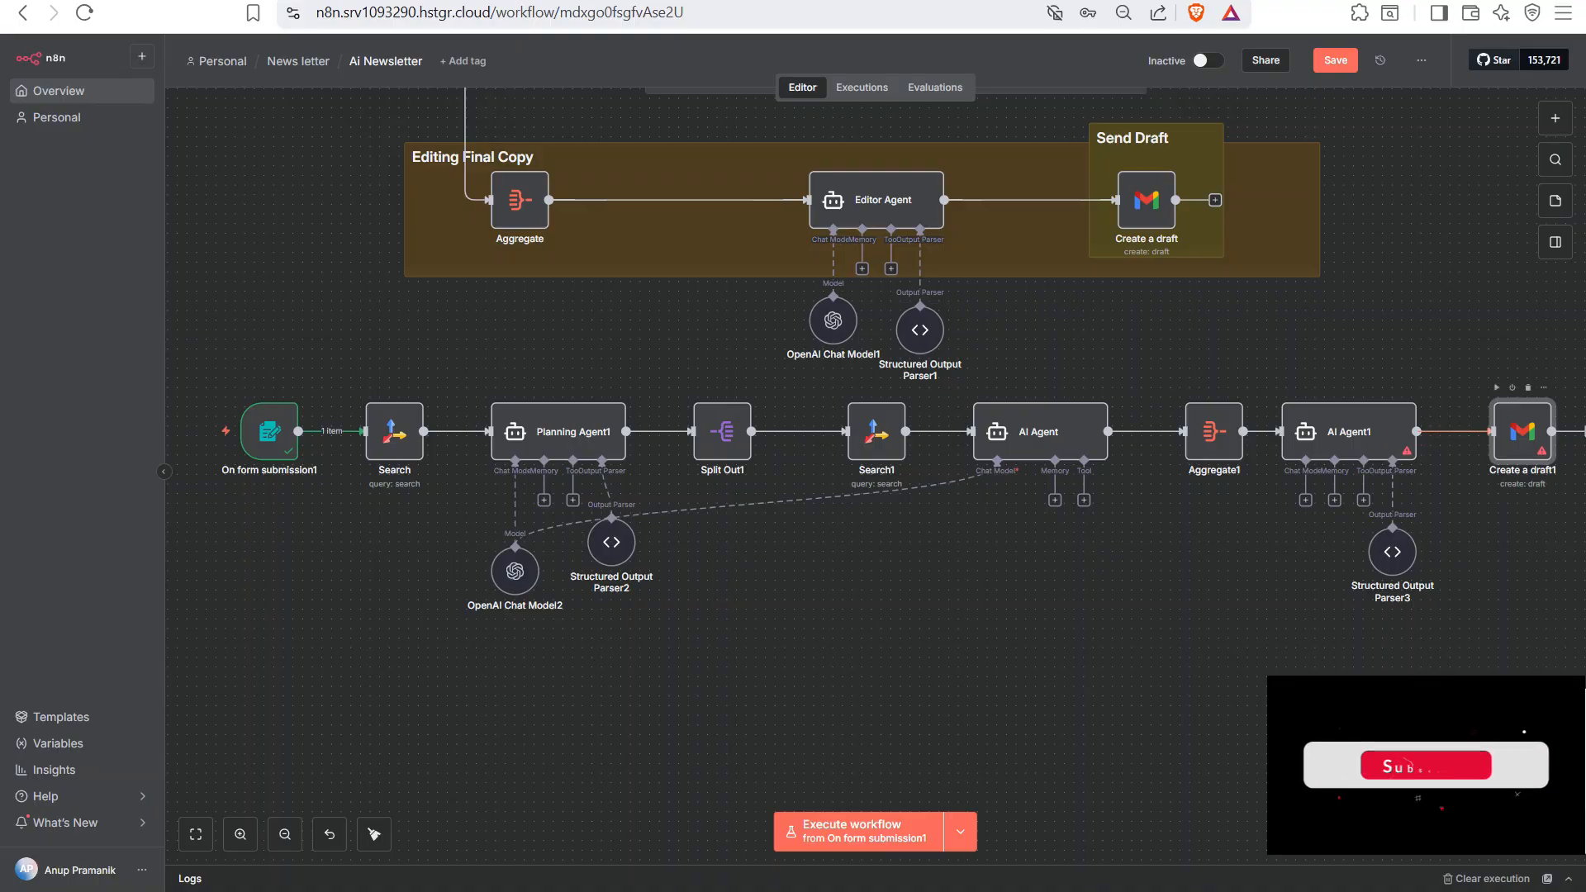
# - Set the new draft node's Message to the expression {{ $json.output.content }}, taking the property name from AI Agent1's output parser
pyautogui.click(588, 476)
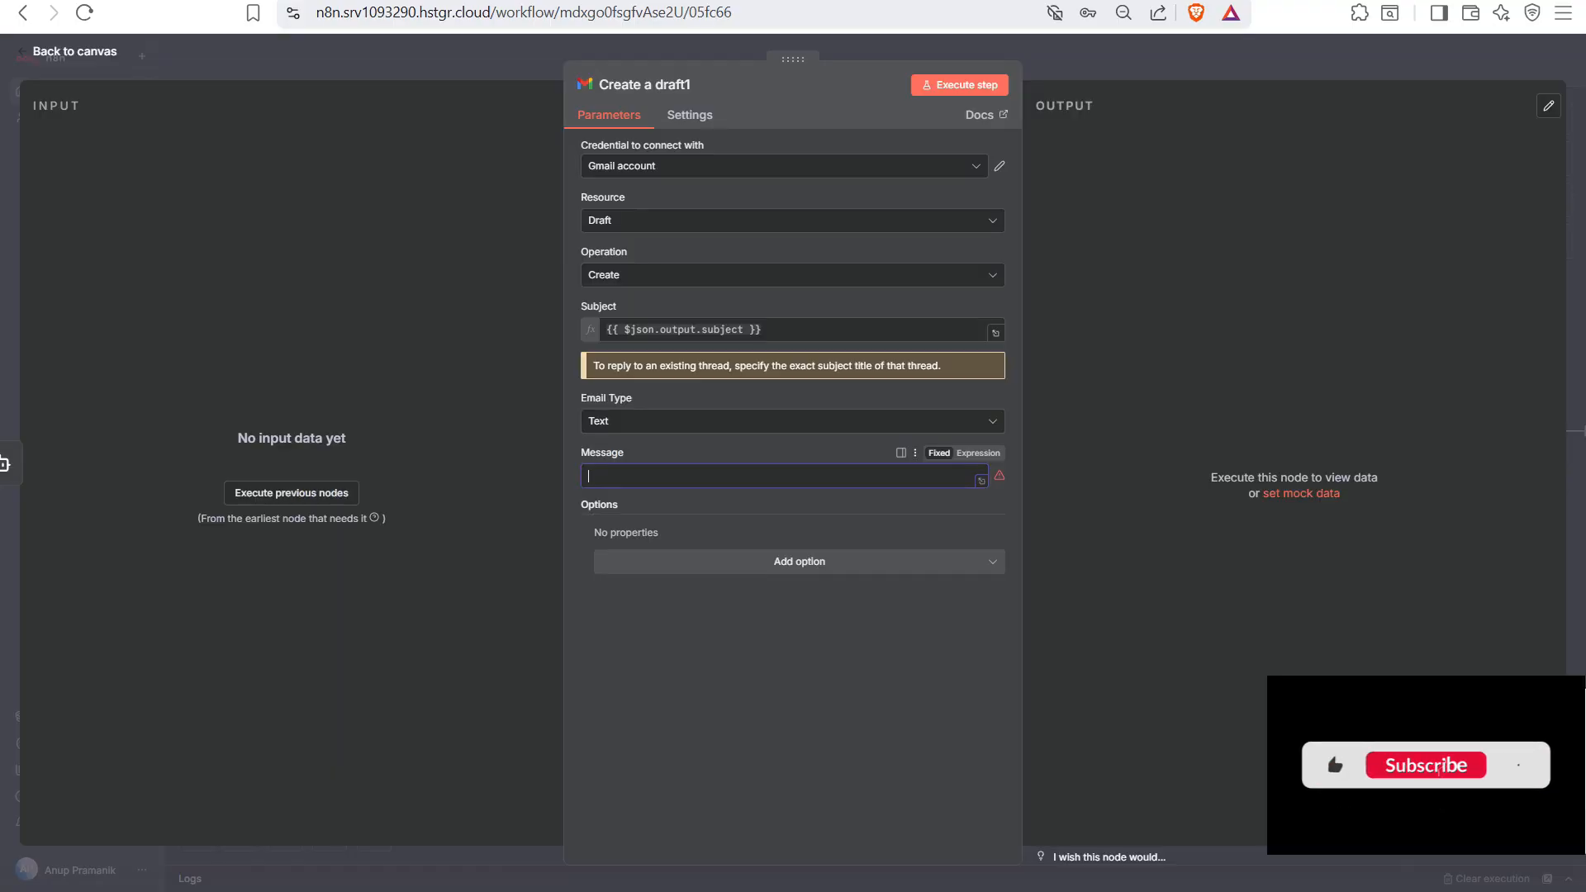
pyautogui.hotkey('ctrl', 'v')
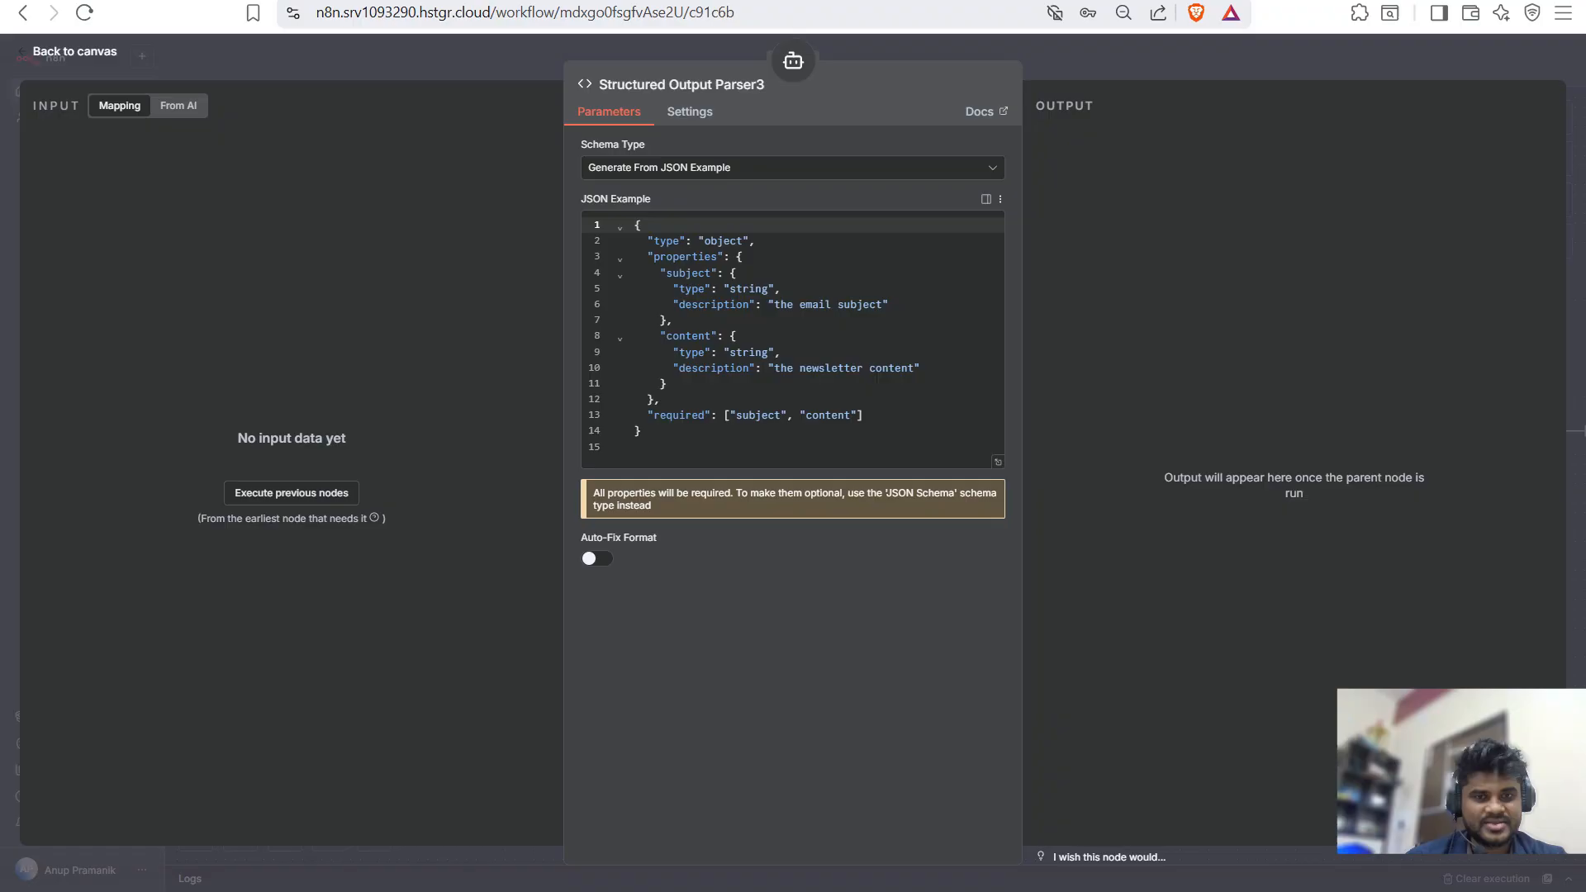
pyautogui.doubleClick(830, 415)
pyautogui.hotkey('ctrl', 'c')
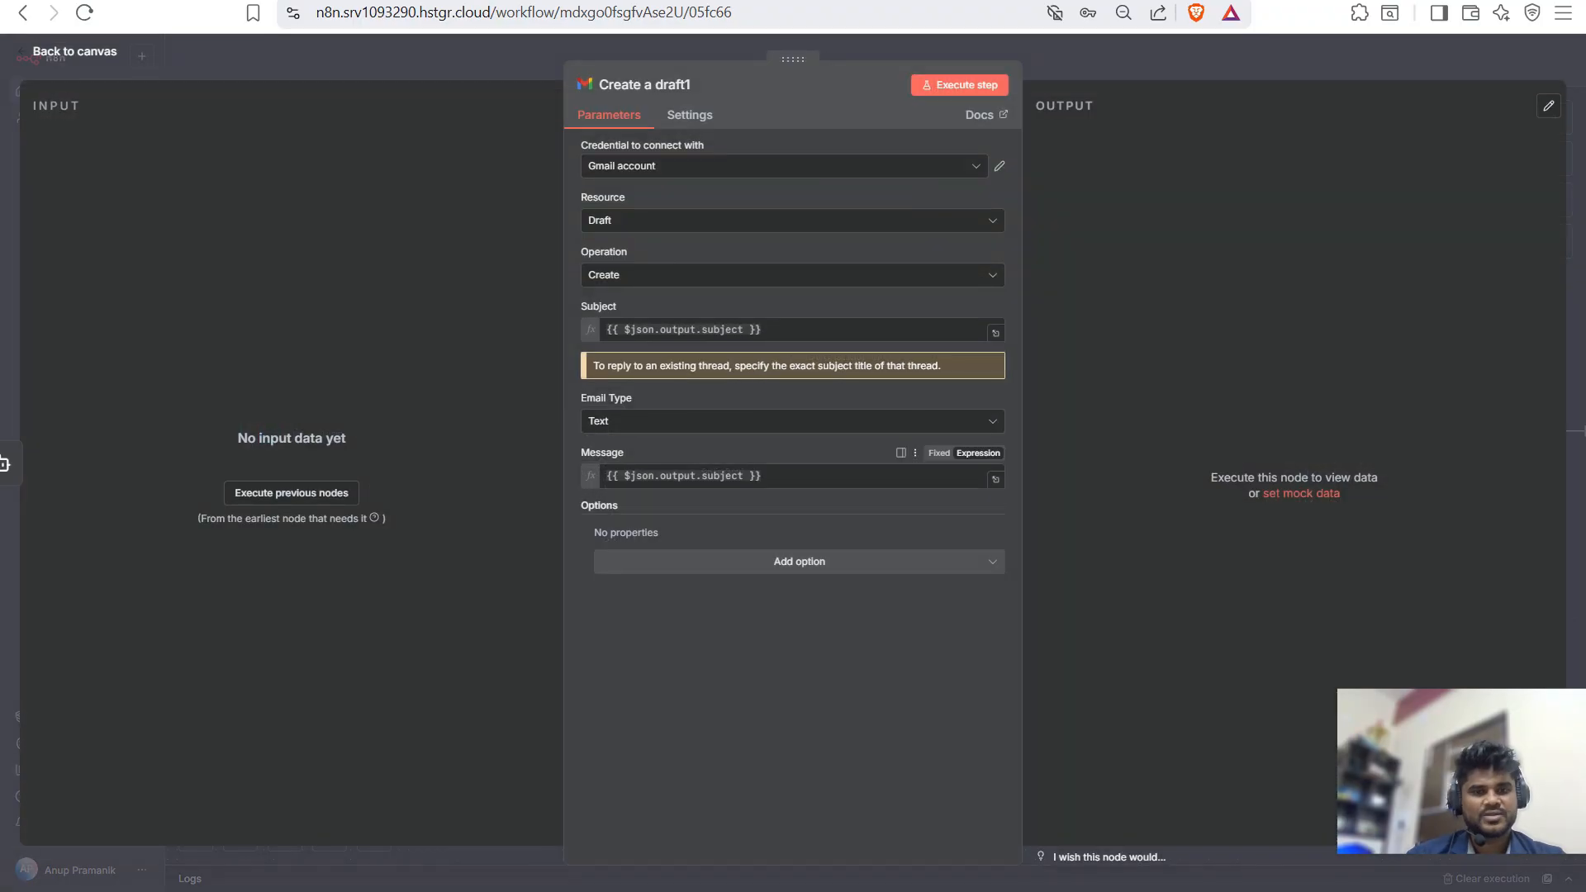
pyautogui.doubleClick(723, 475)
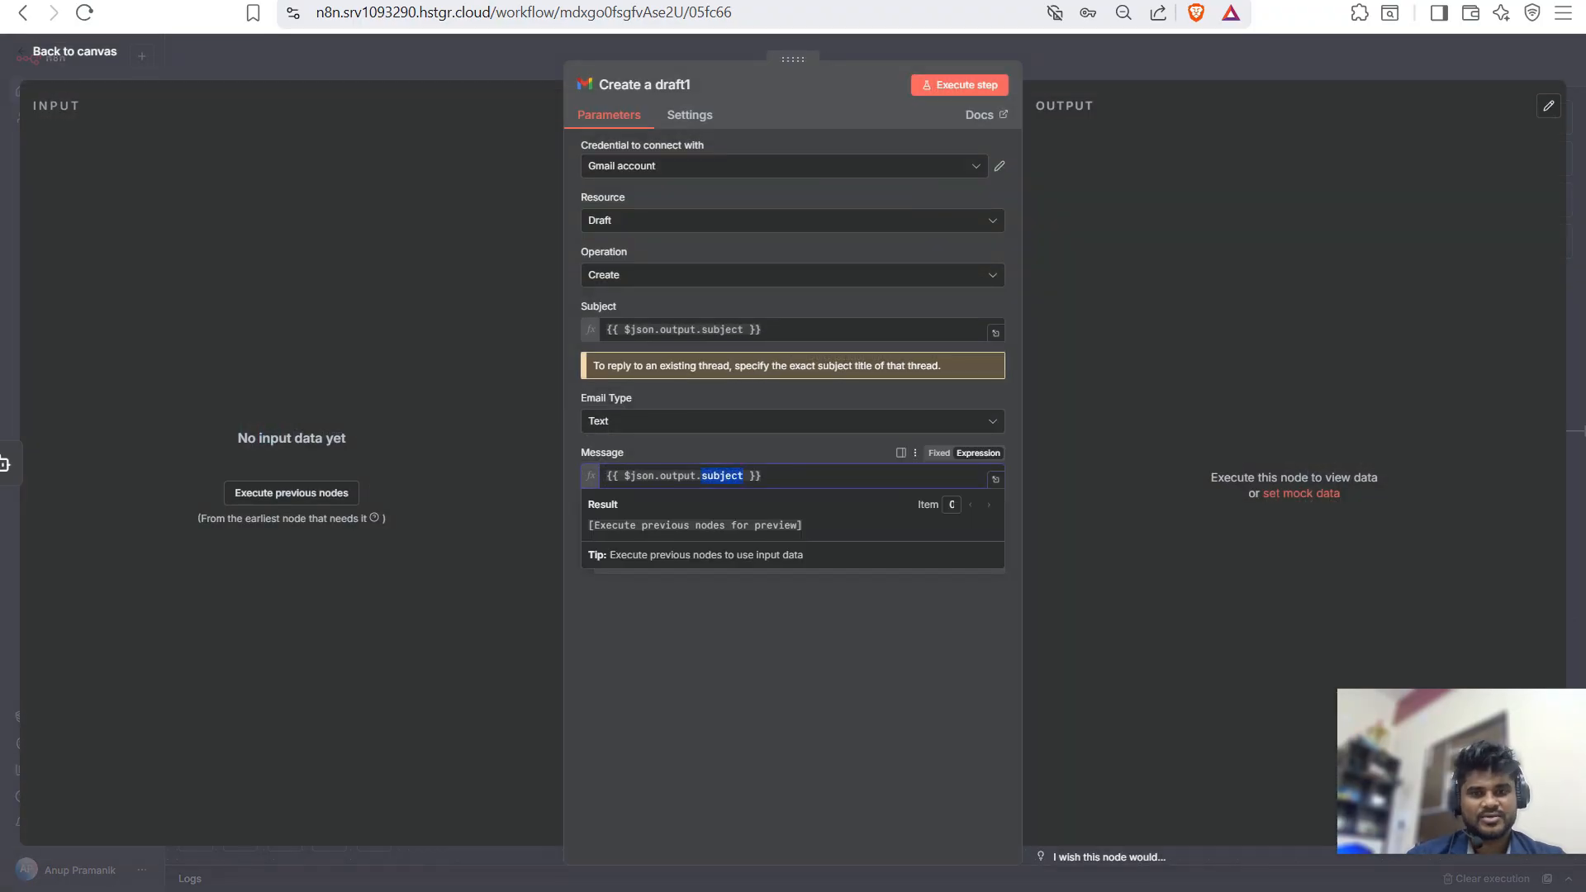
pyautogui.hotkey('ctrl', 'v')
# - Add the To Email option with the recipient's email address to the new draft node and try to execute the workflow
pyautogui.click(799, 561)
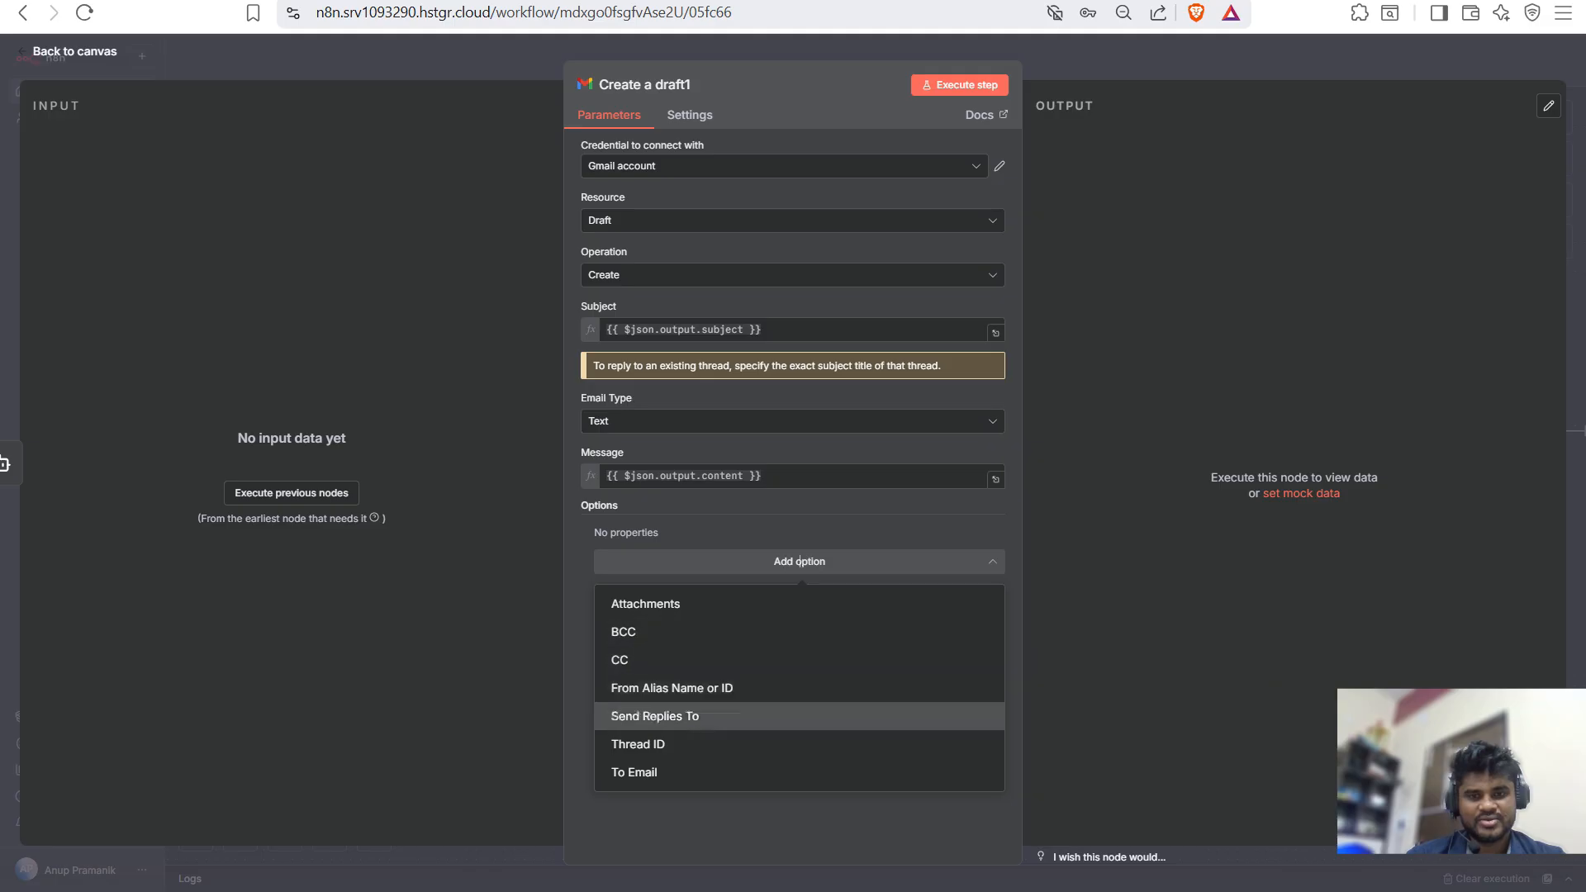
pyautogui.click(634, 773)
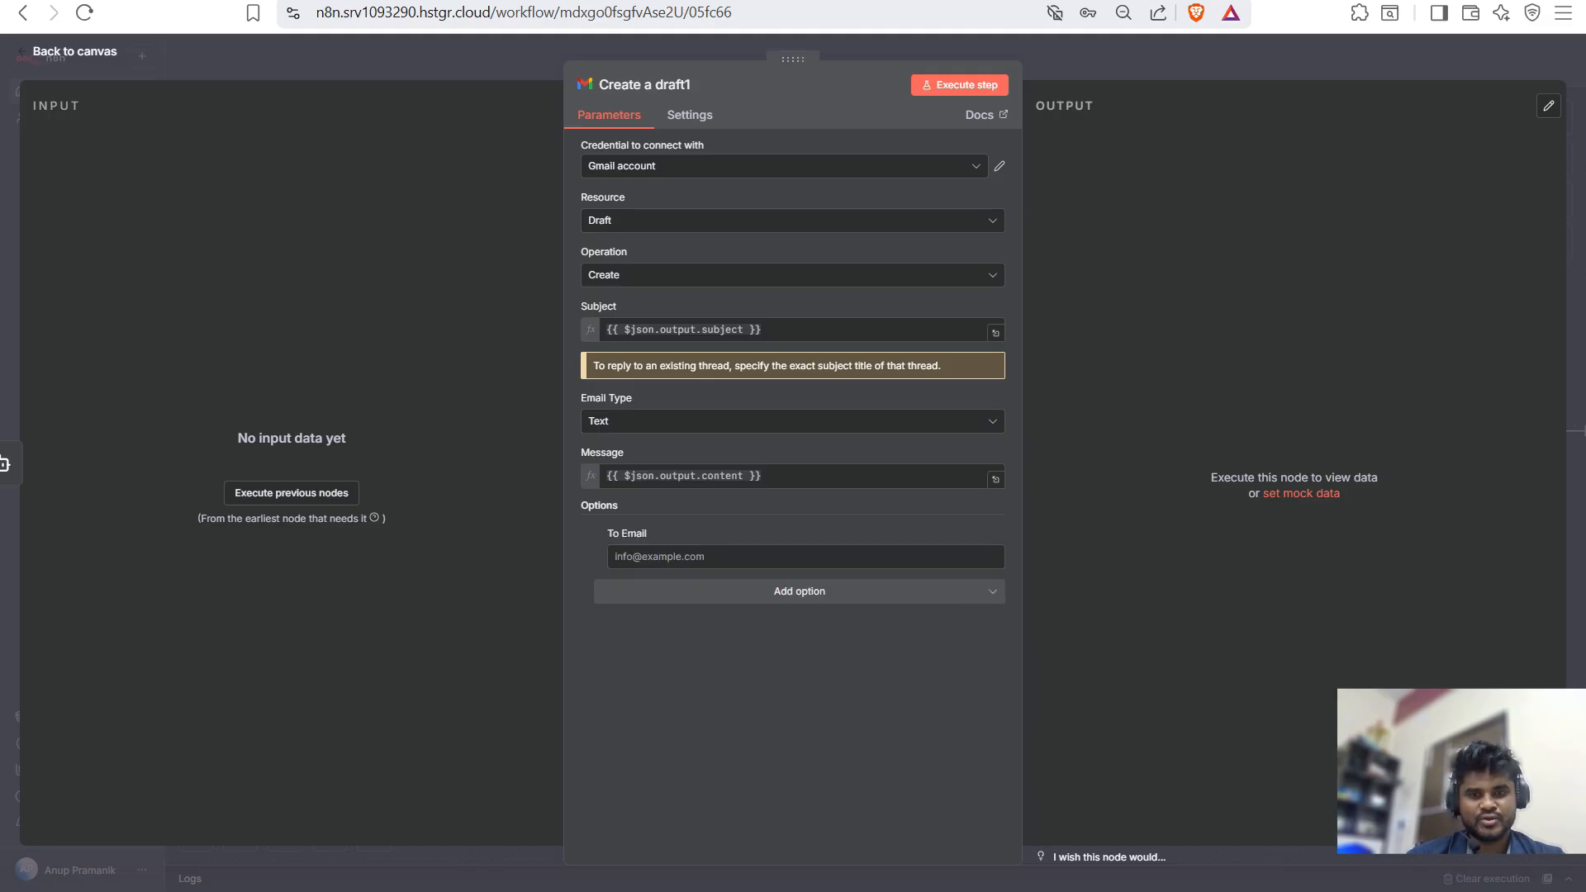
pyautogui.write('live')
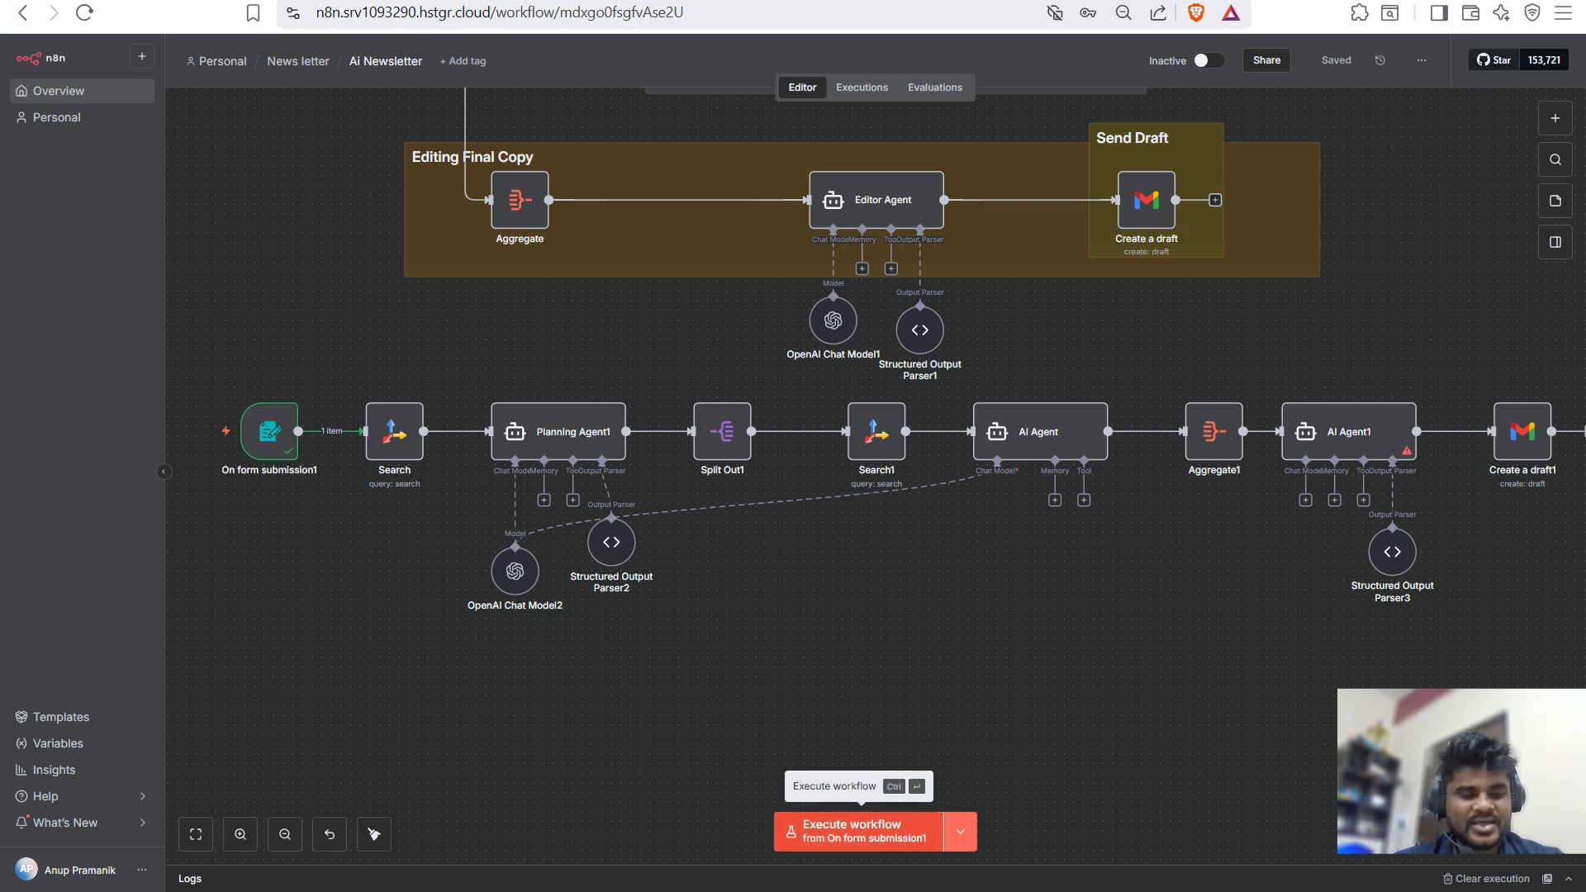
pyautogui.click(859, 831)
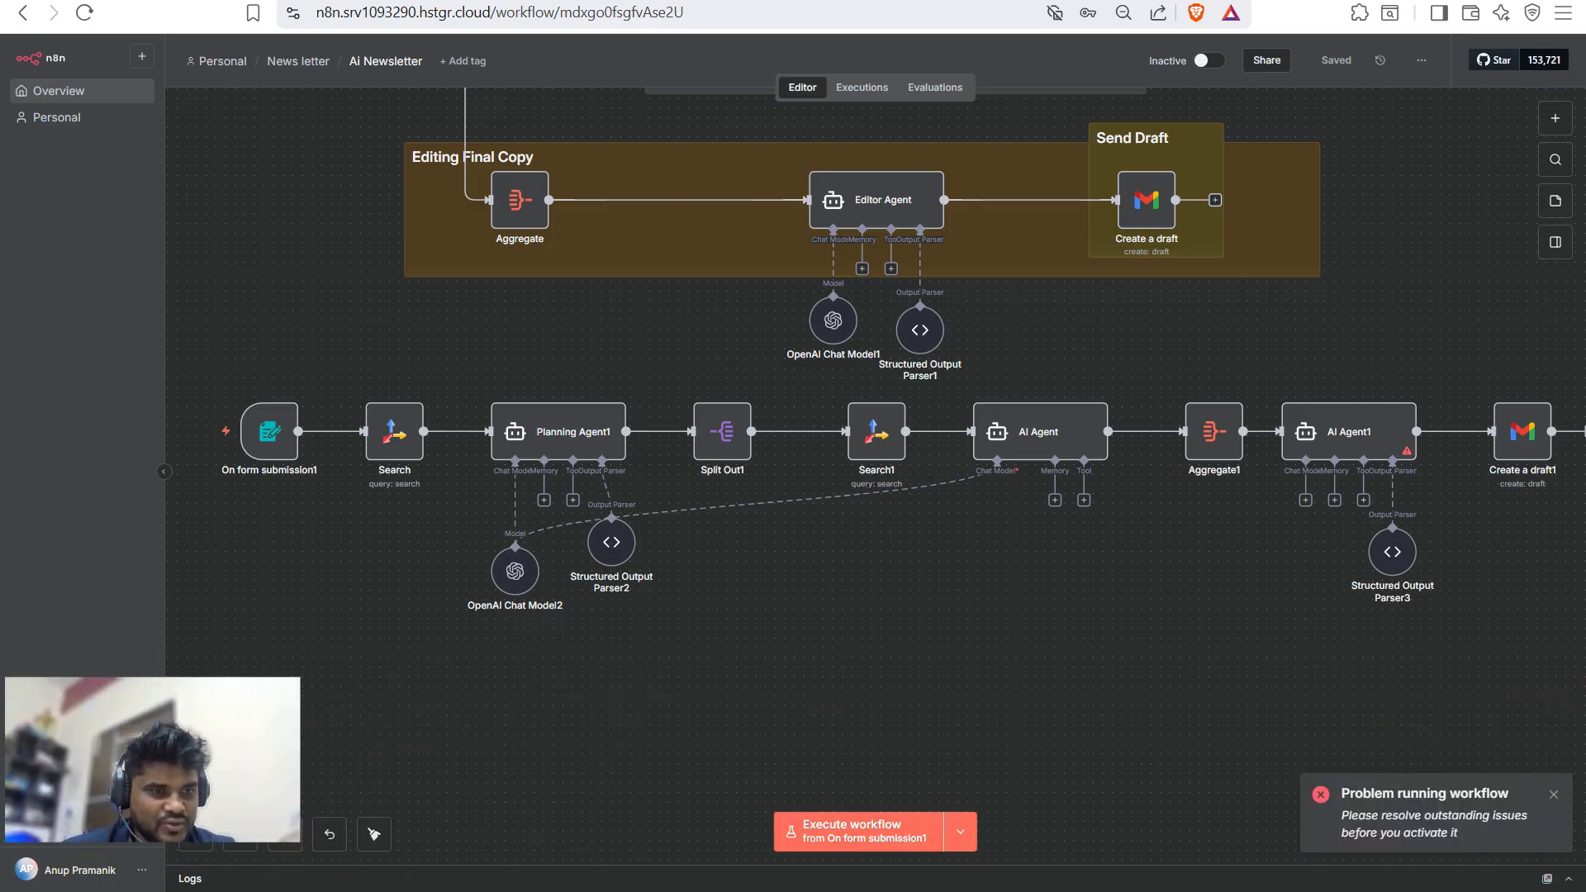
# - Attach an OpenAI Chat Model using gpt-4.1-mini to AI Agent1, place it beneath the agent, and save the workflow
pyautogui.click(1305, 499)
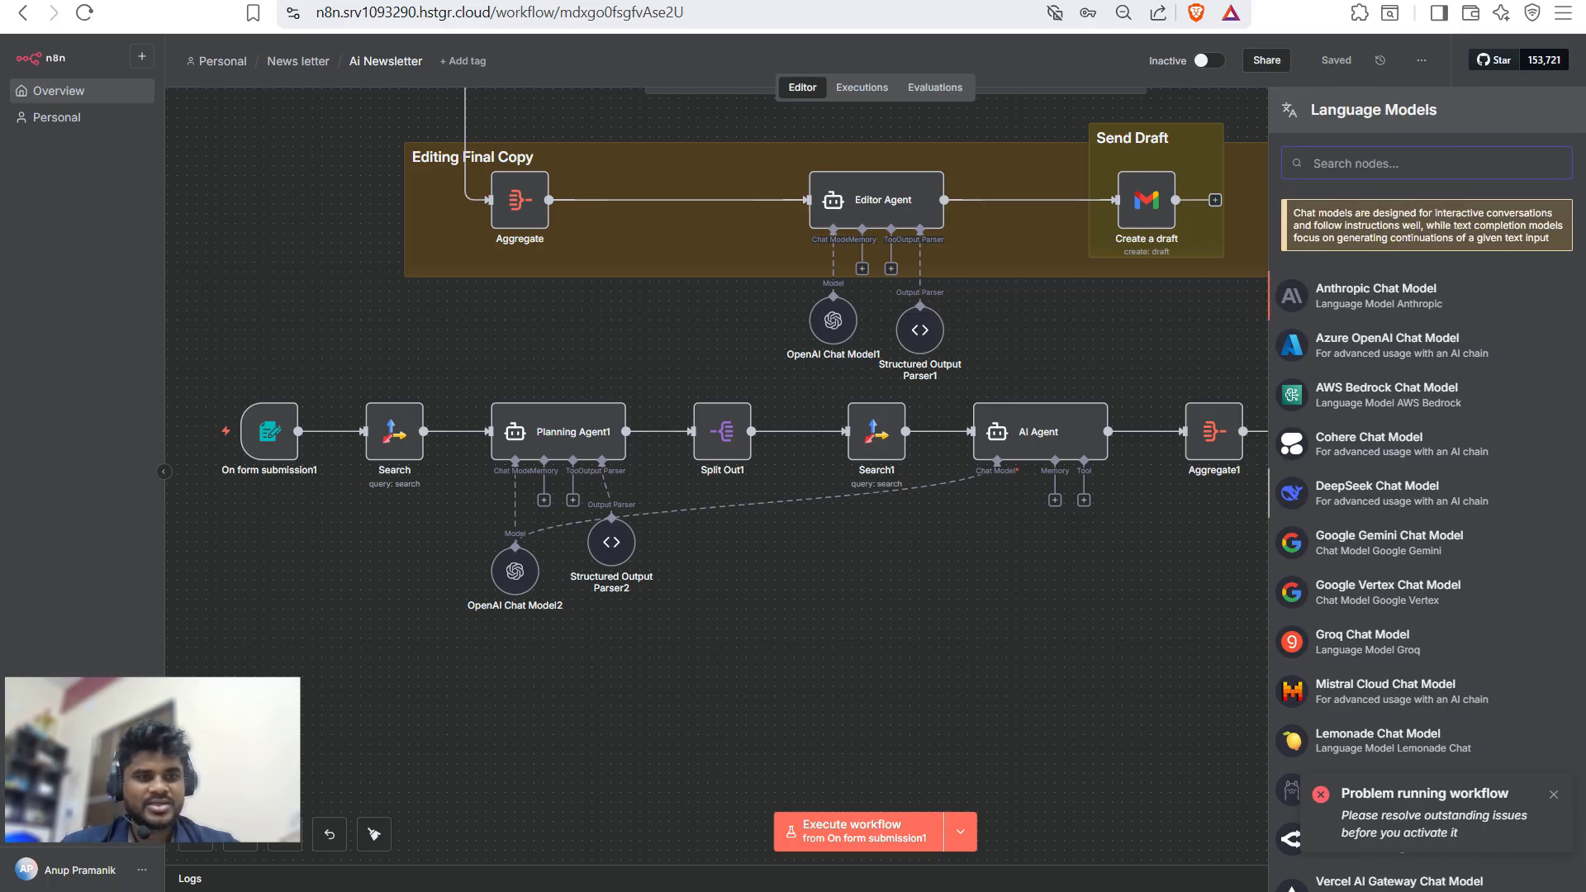
pyautogui.write('ope')
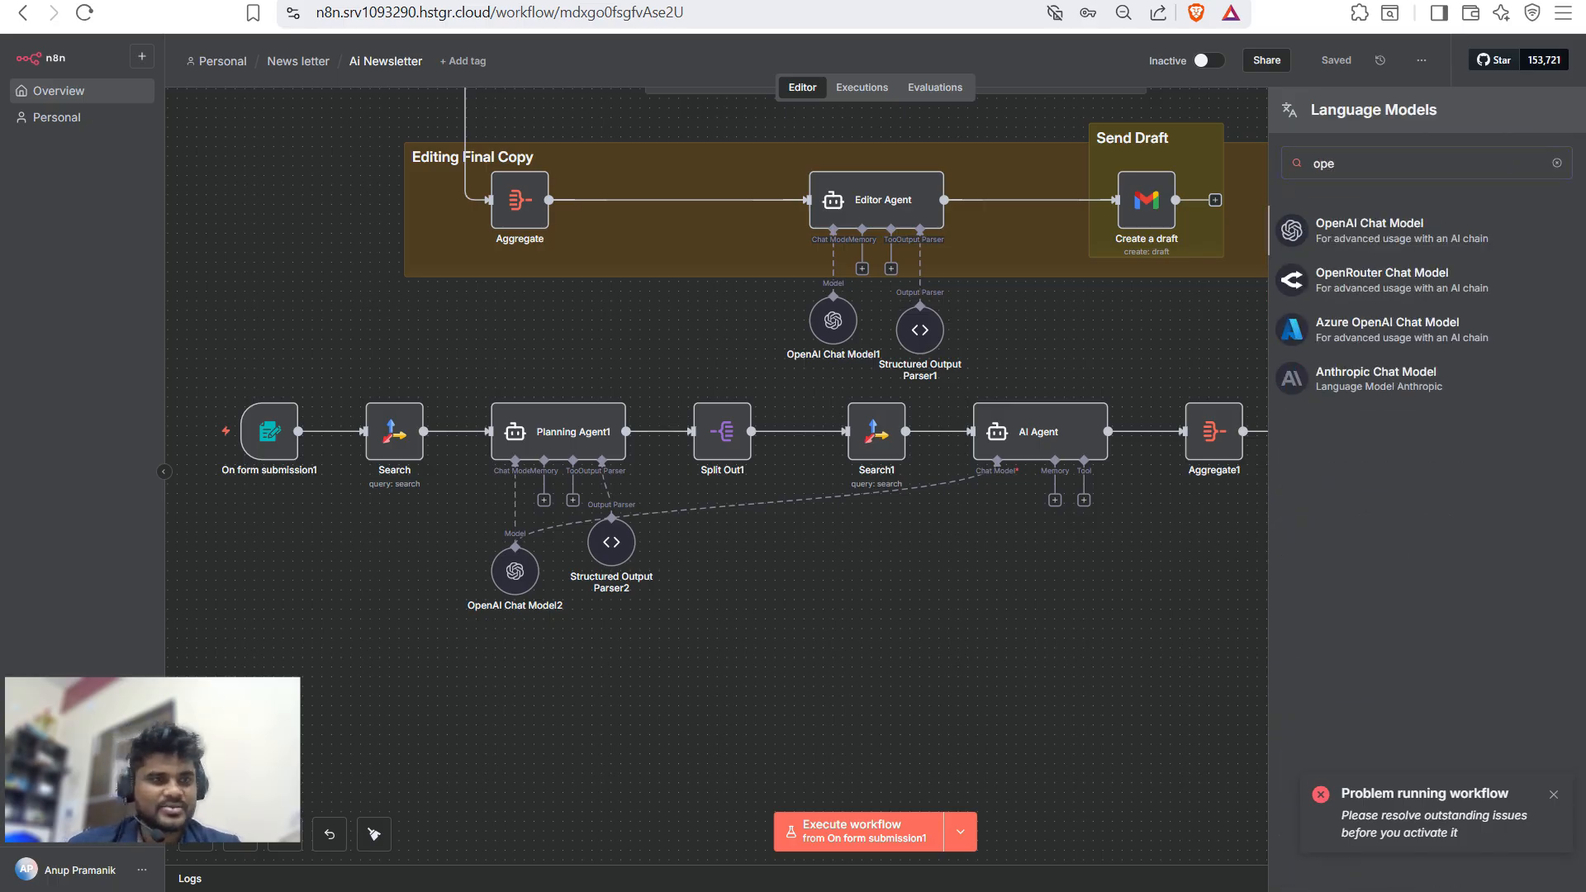
pyautogui.press('Return')
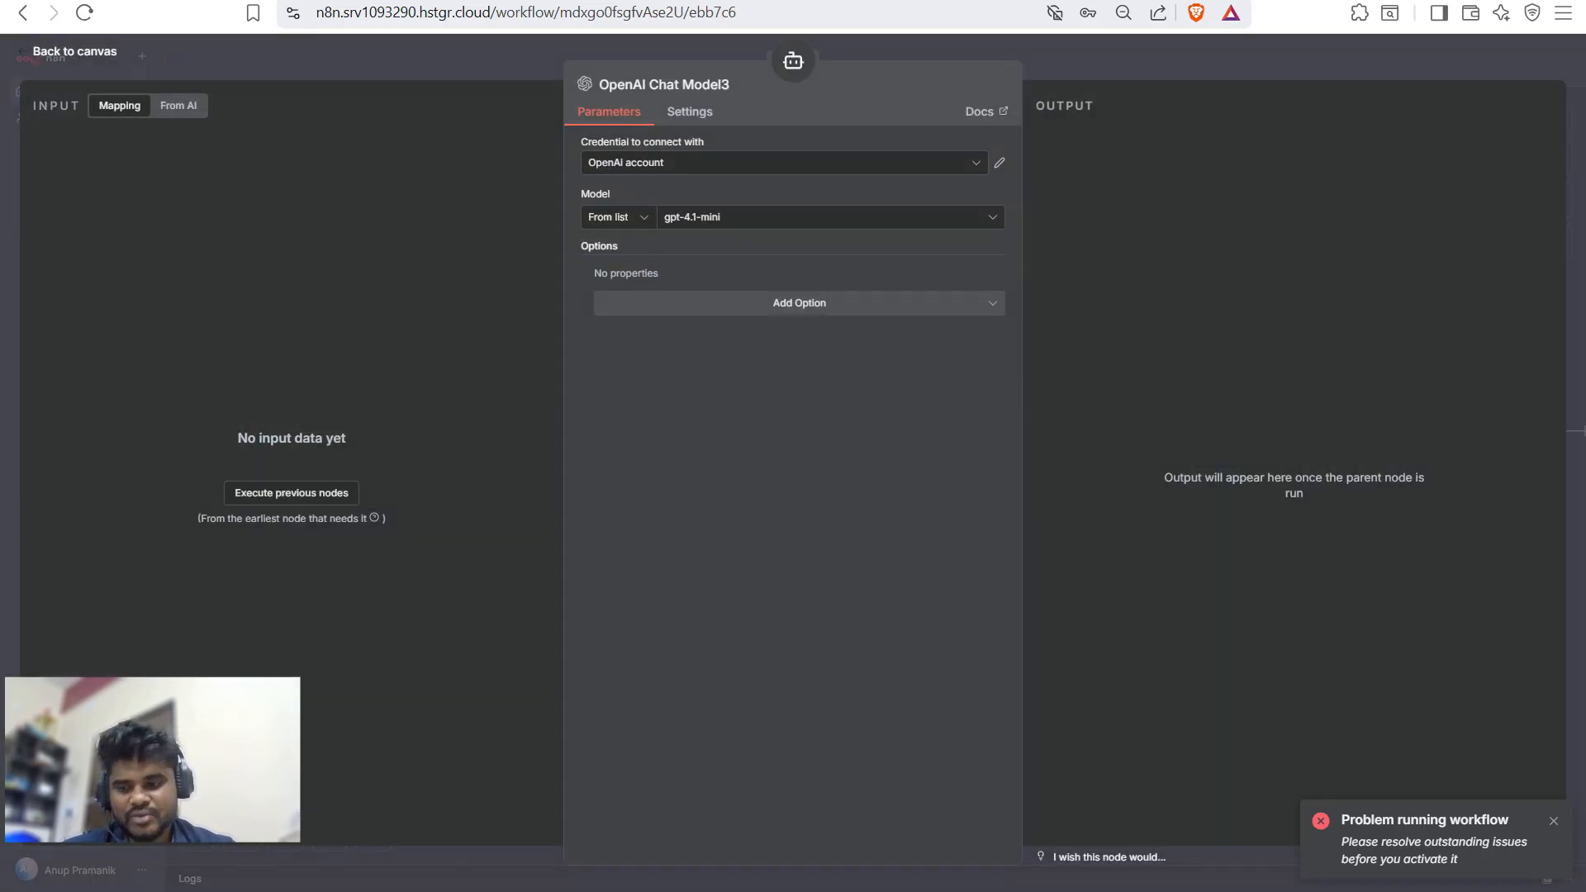
pyautogui.press('Escape')
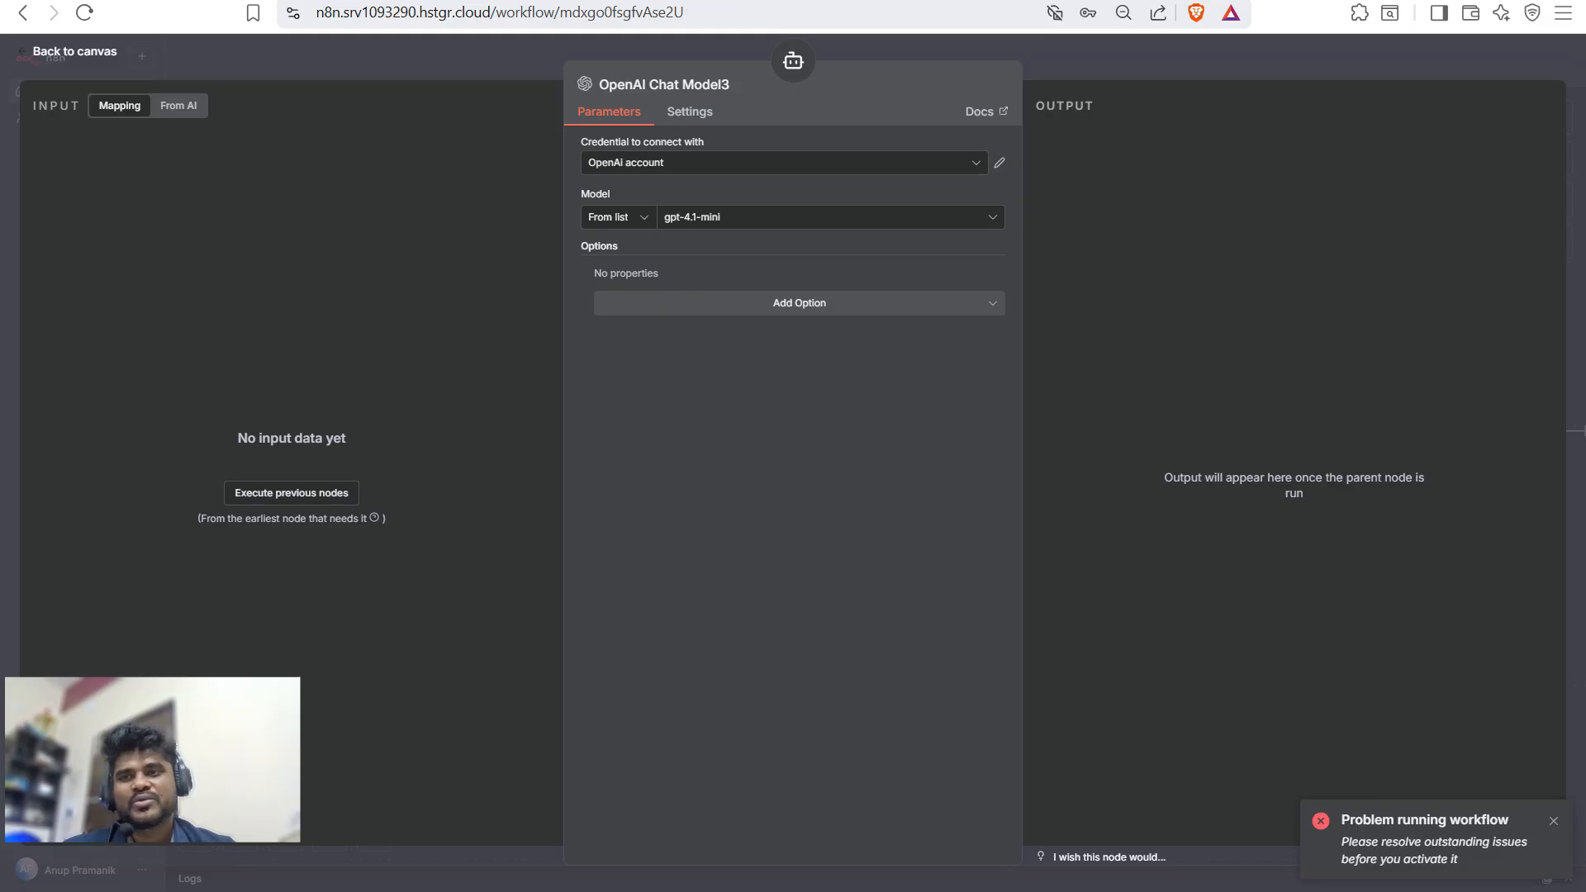
pyautogui.moveTo(1219, 551); pyautogui.dragTo(1305, 562)
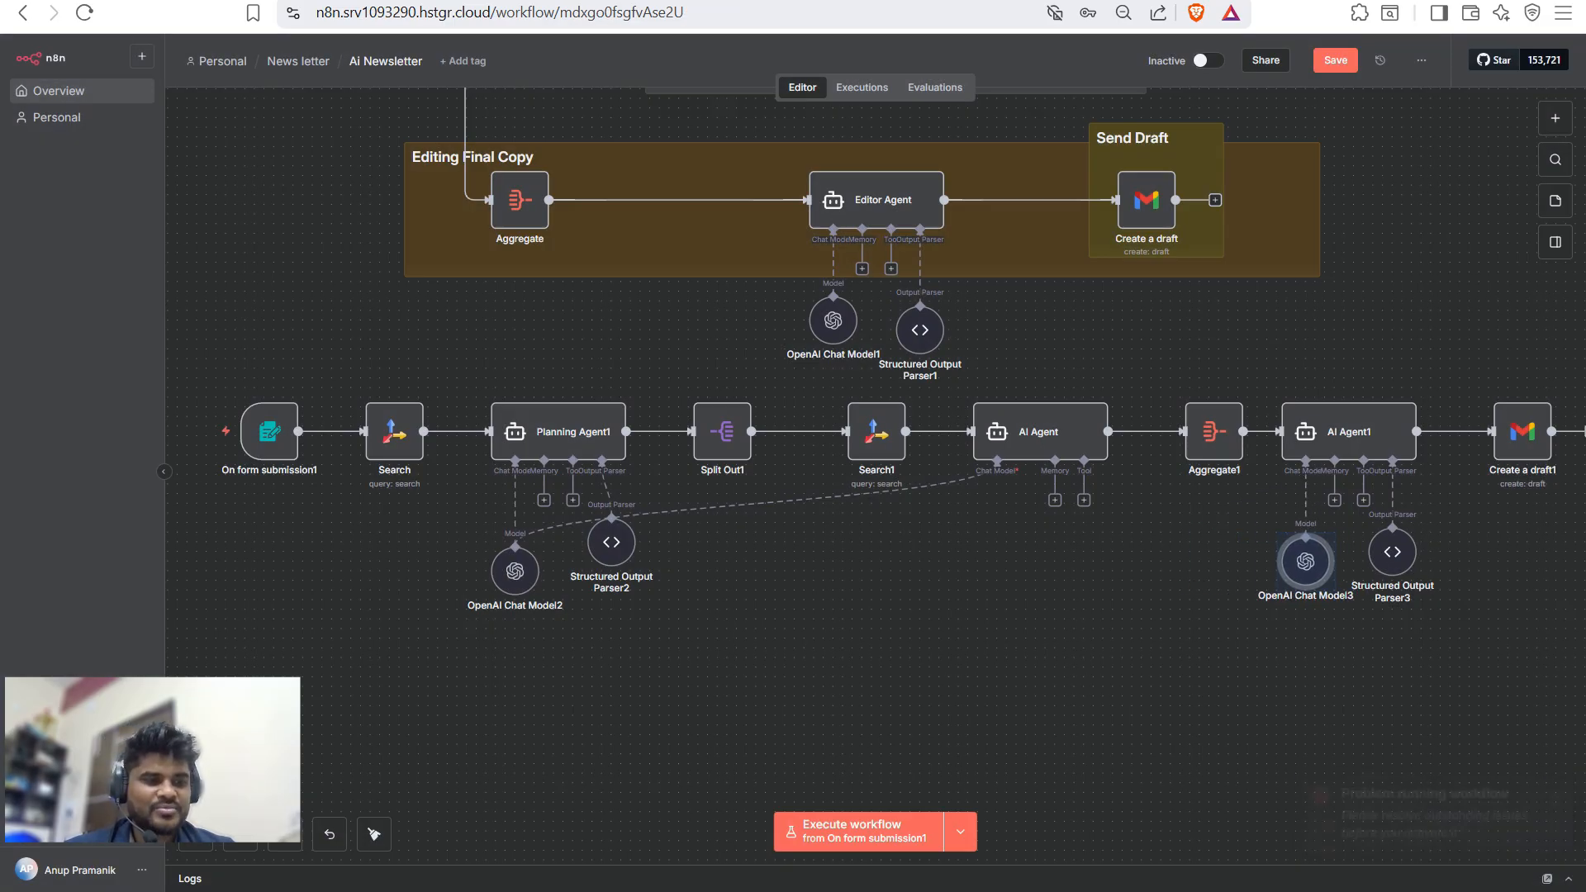
pyautogui.hotkey('ctrl', 's')
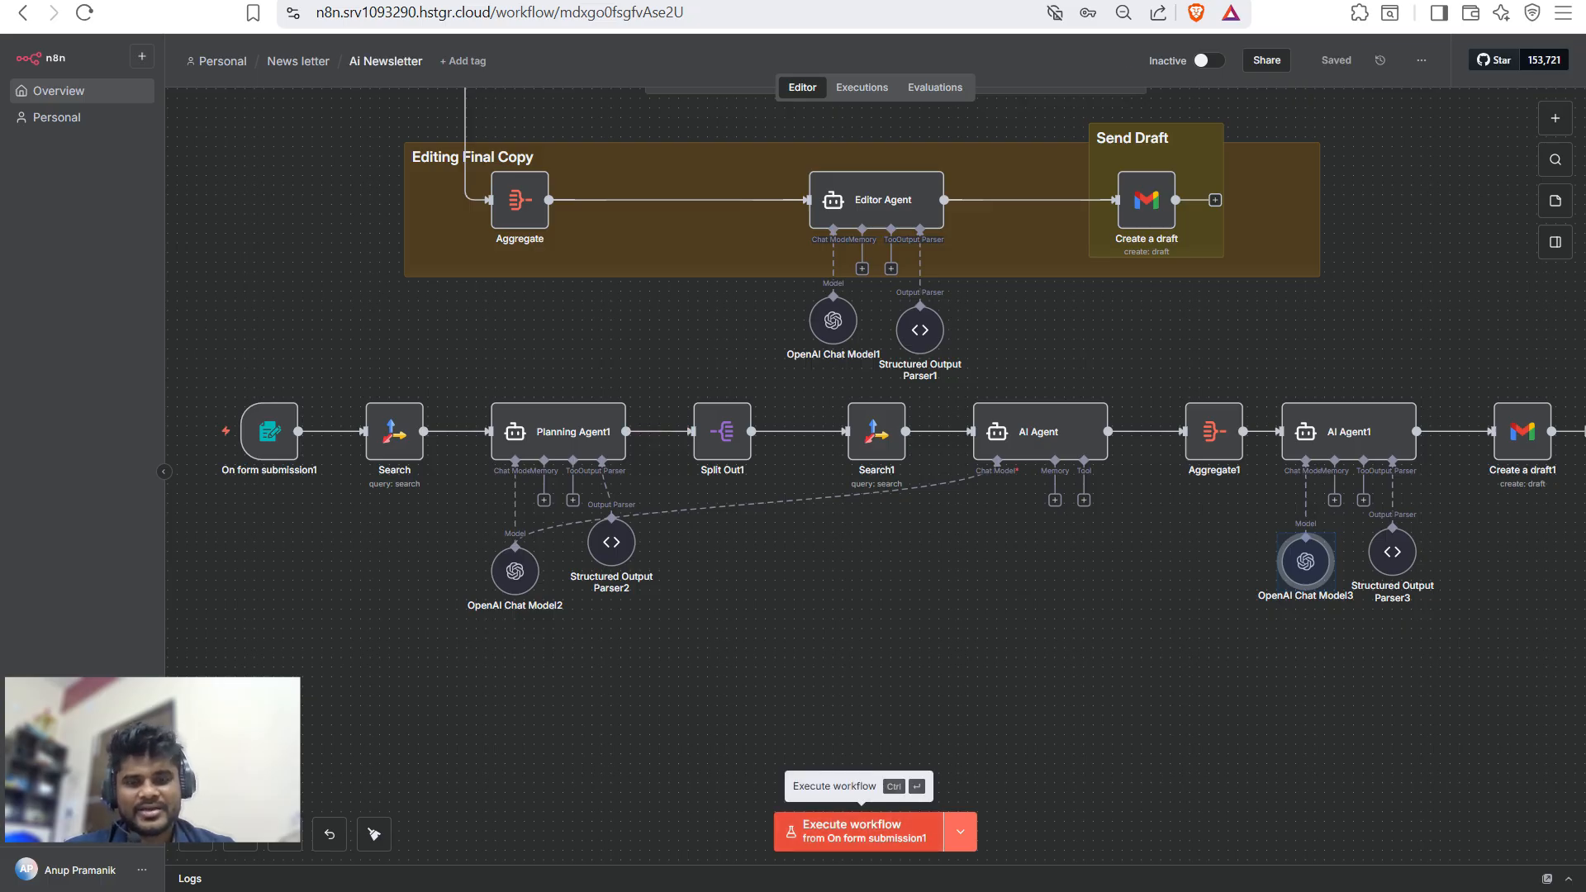
# - Execute the workflow and submit the Newsletter Form with the title "AI on Autopilot: The Next Big Shift in Productivity"
pyautogui.click(859, 830)
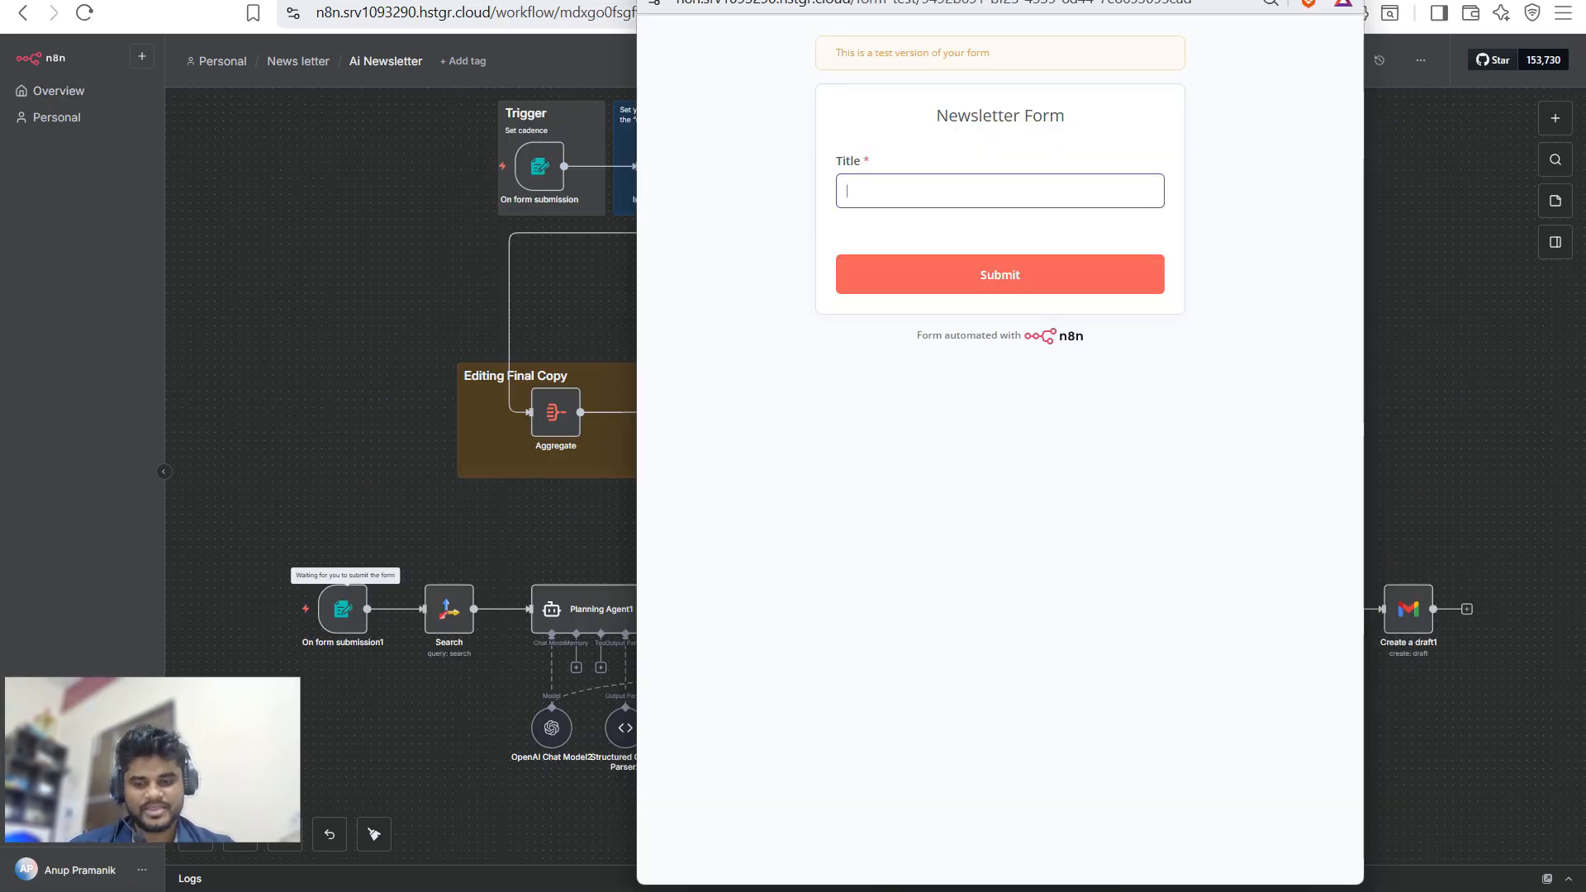
pyautogui.write('AI on Autopilot: The Next Big Shift in Productivity')
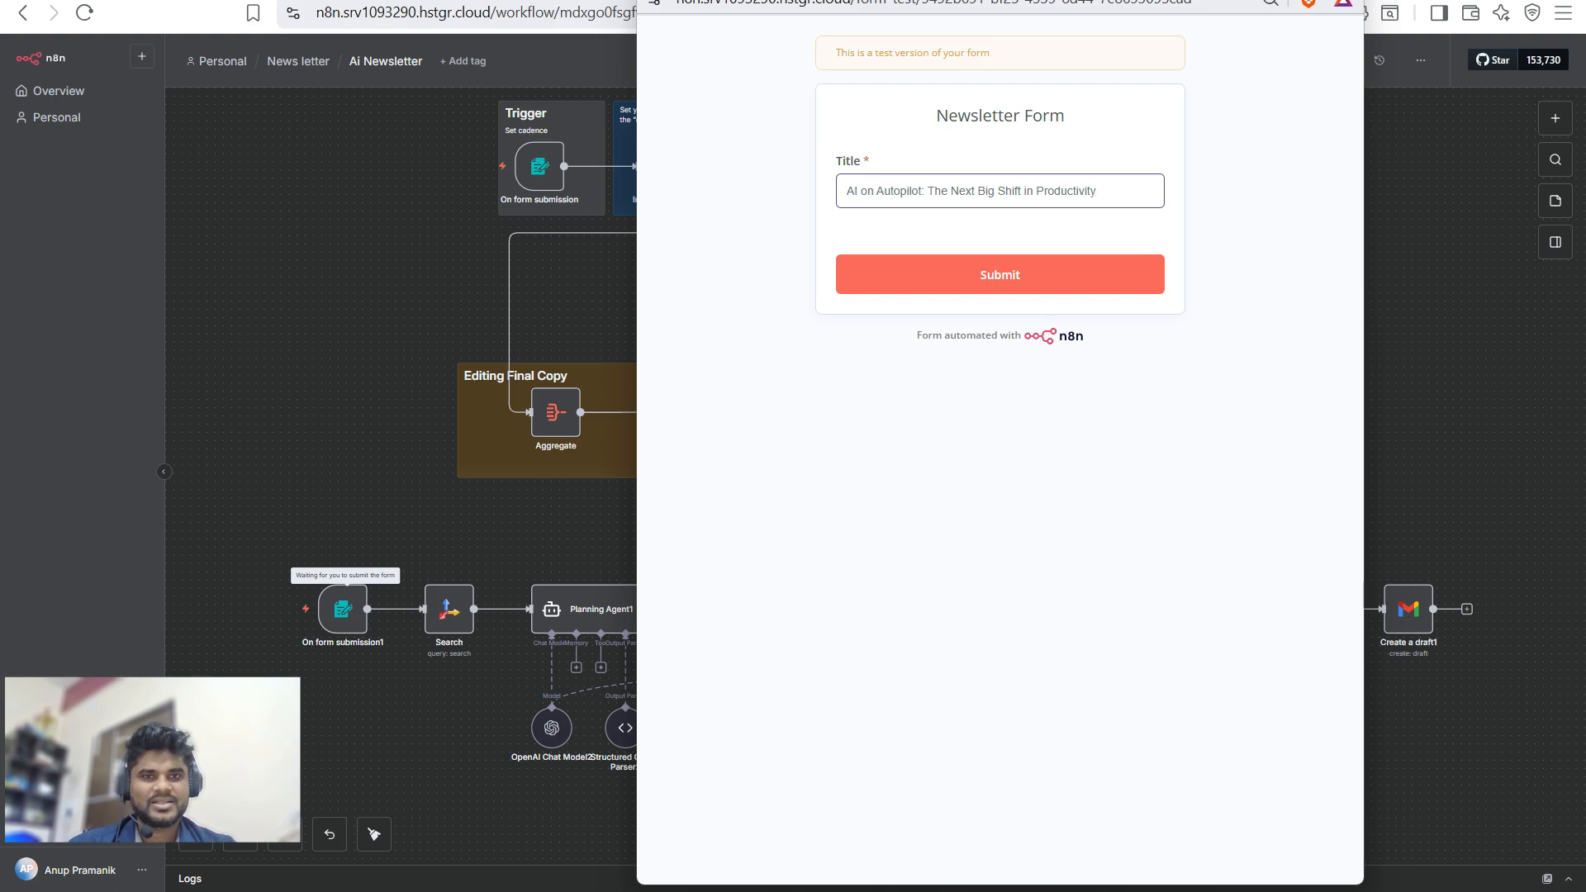
pyautogui.hotkey('ctrl', 'a')
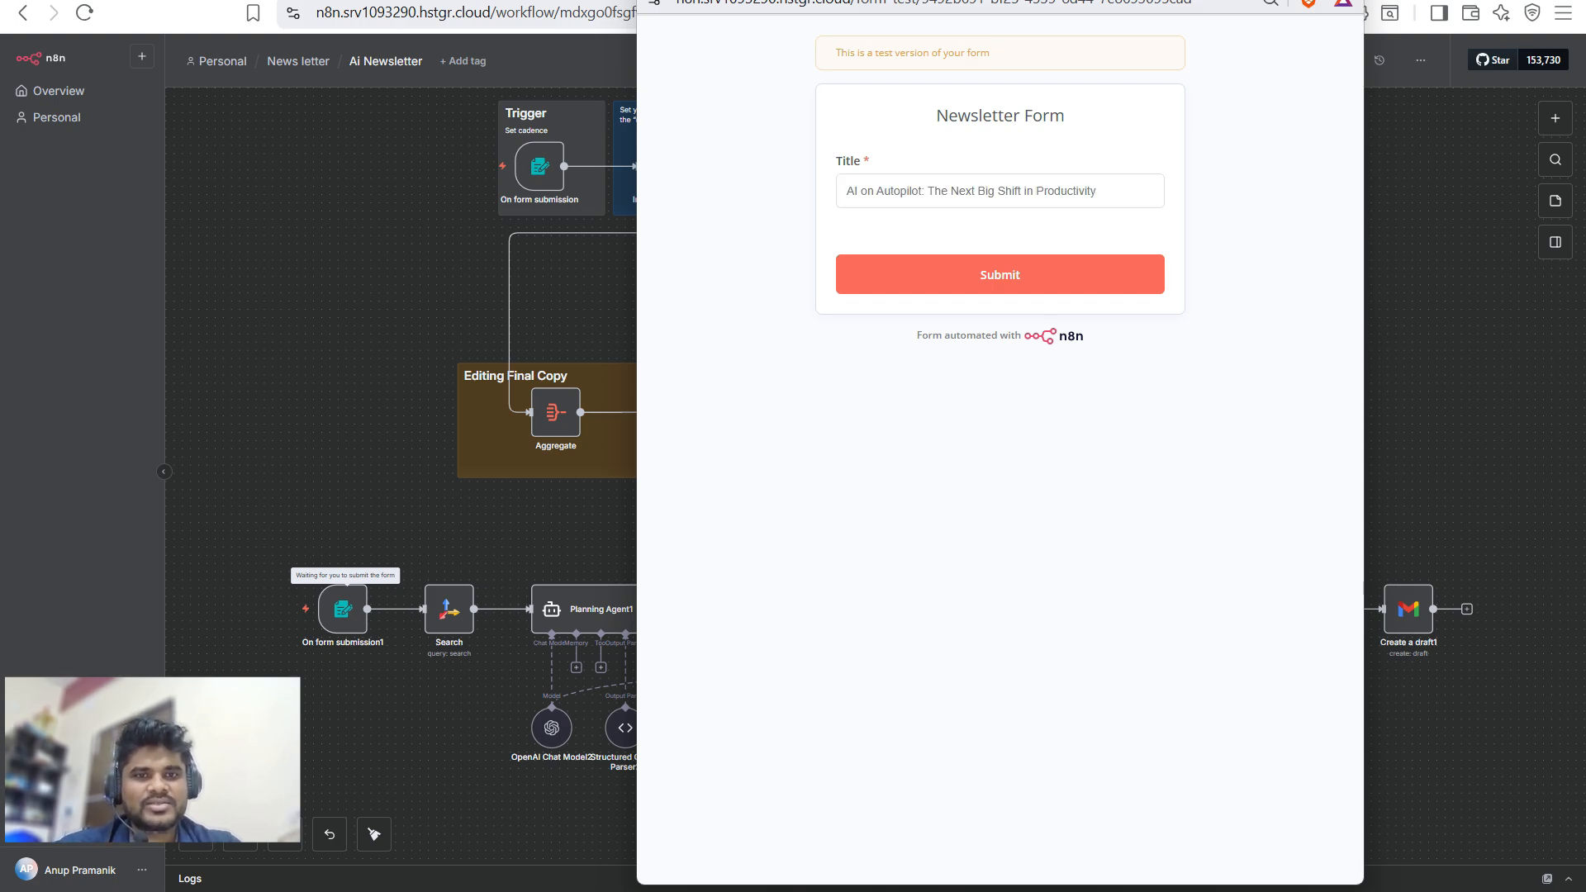
pyautogui.click(999, 191)
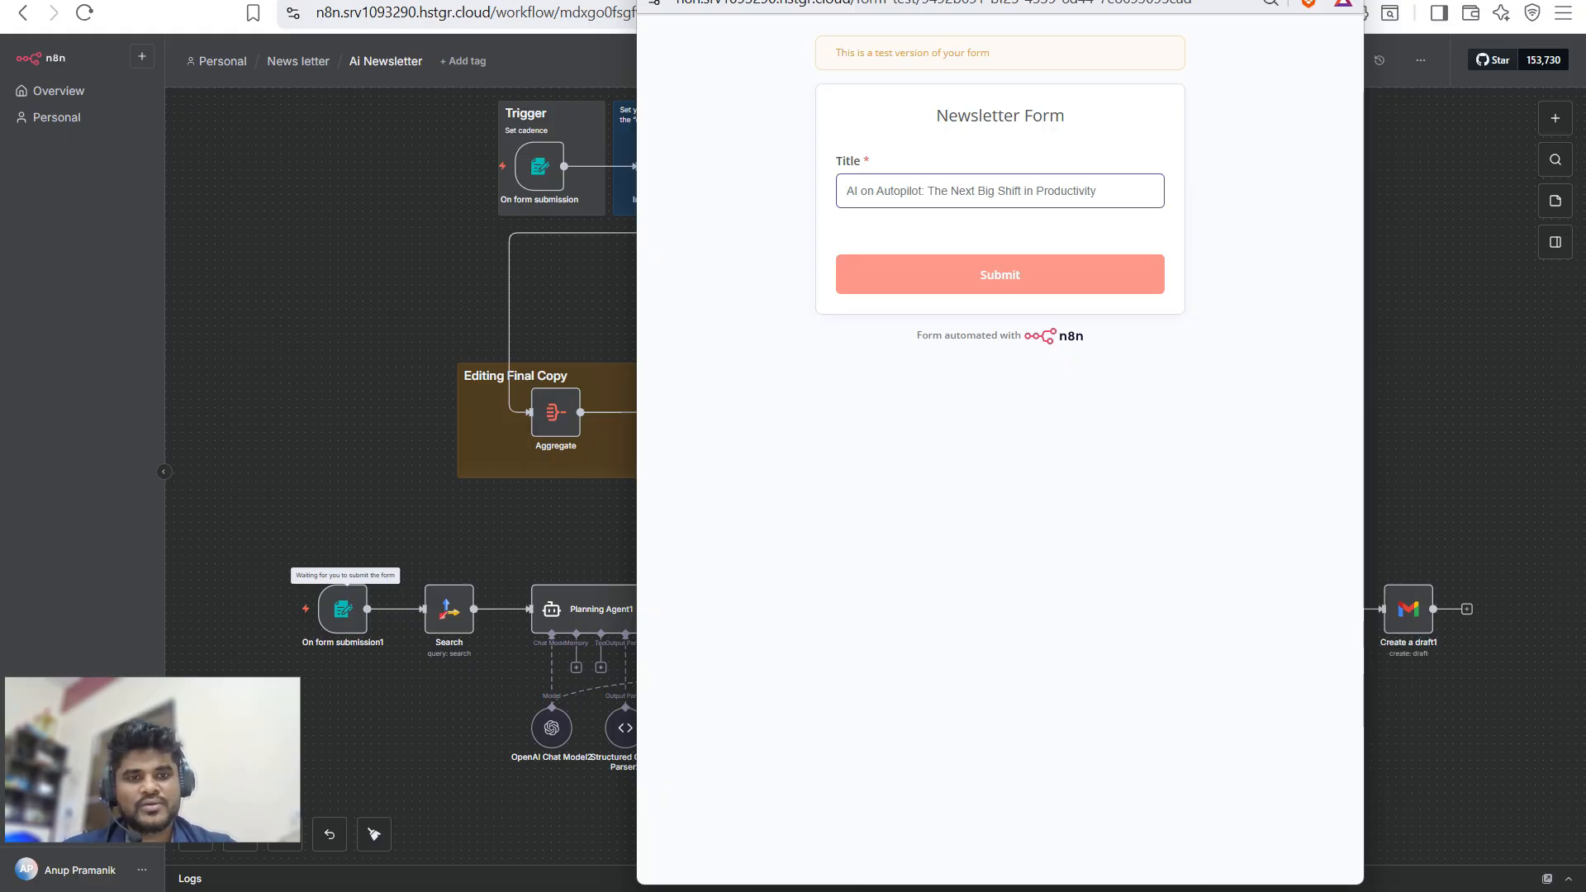
pyautogui.click(999, 274)
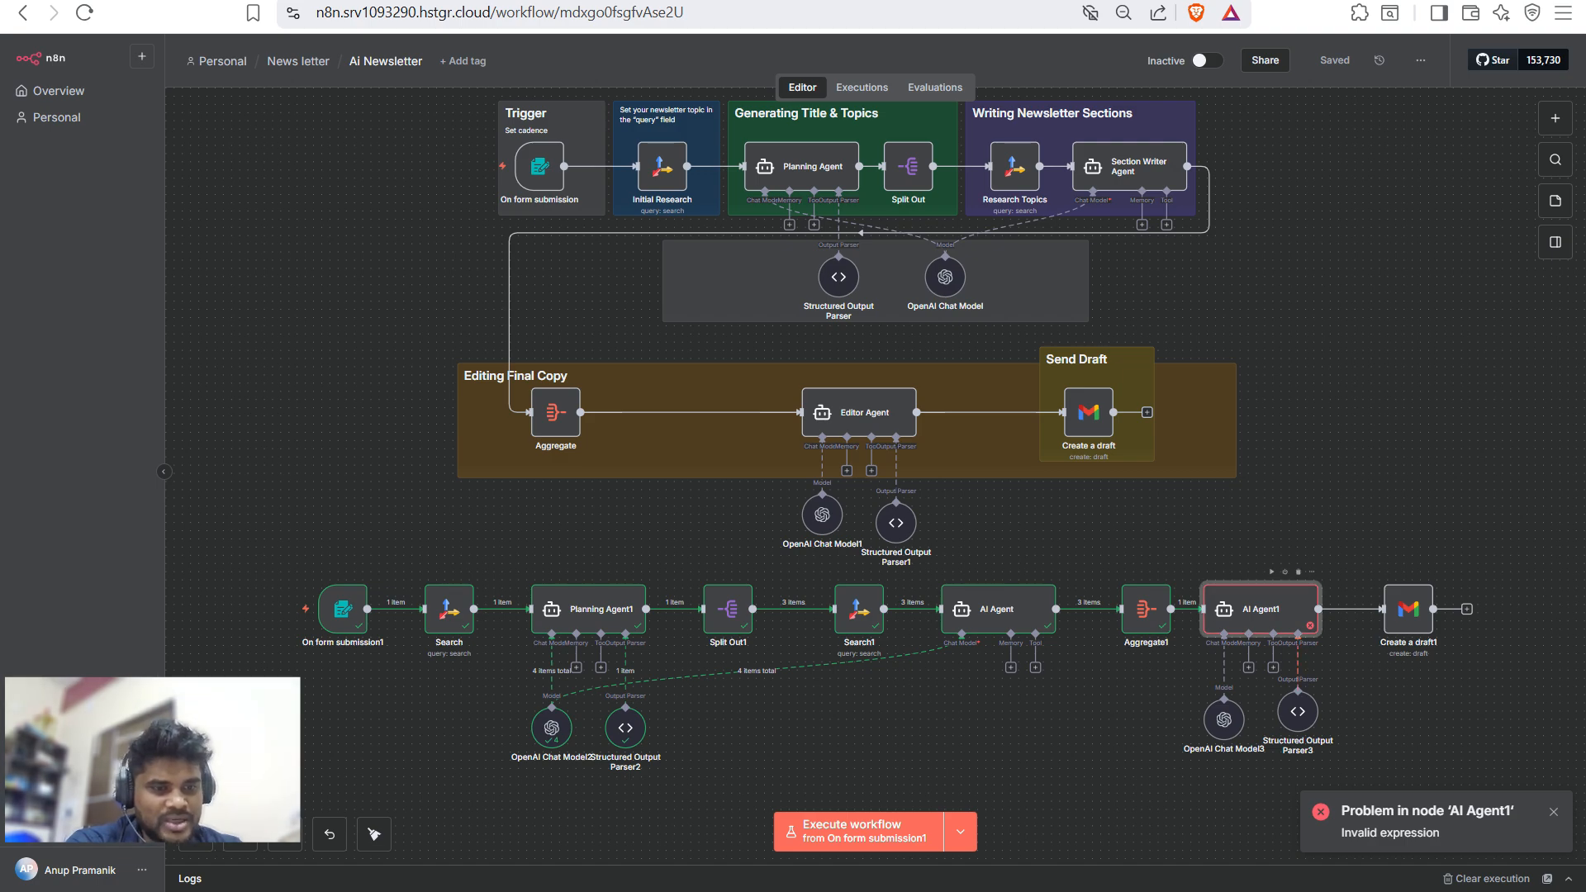
# - Replace the title expression in AI Agent1's prompt with {{ $('Planning Agent1').item.json.output.title }}, and execute that node
pyautogui.doubleClick(1260, 611)
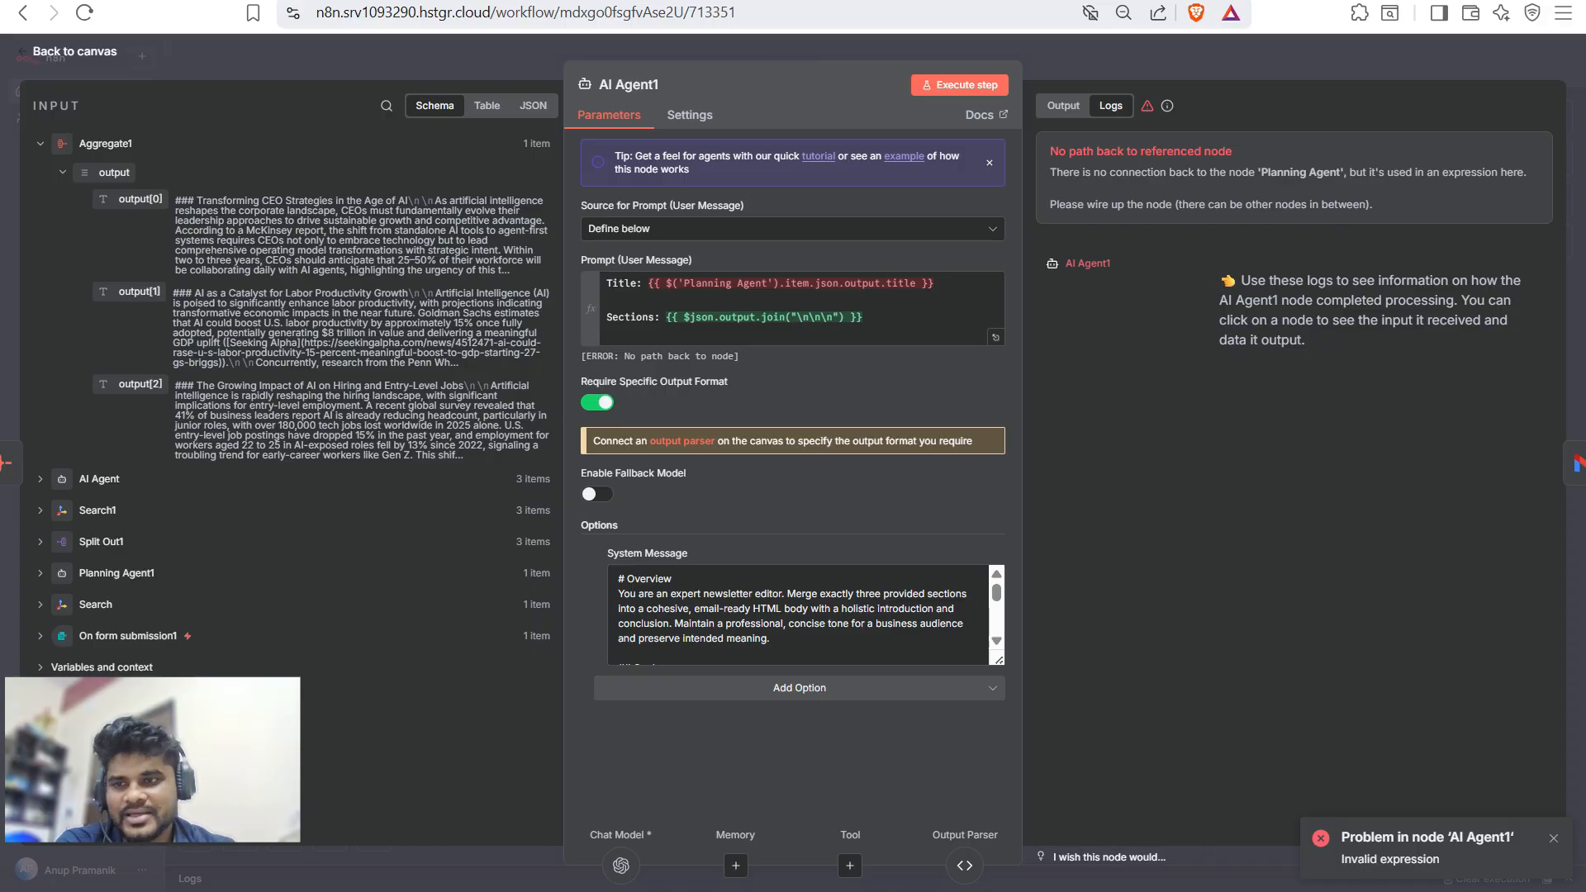
pyautogui.click(41, 479)
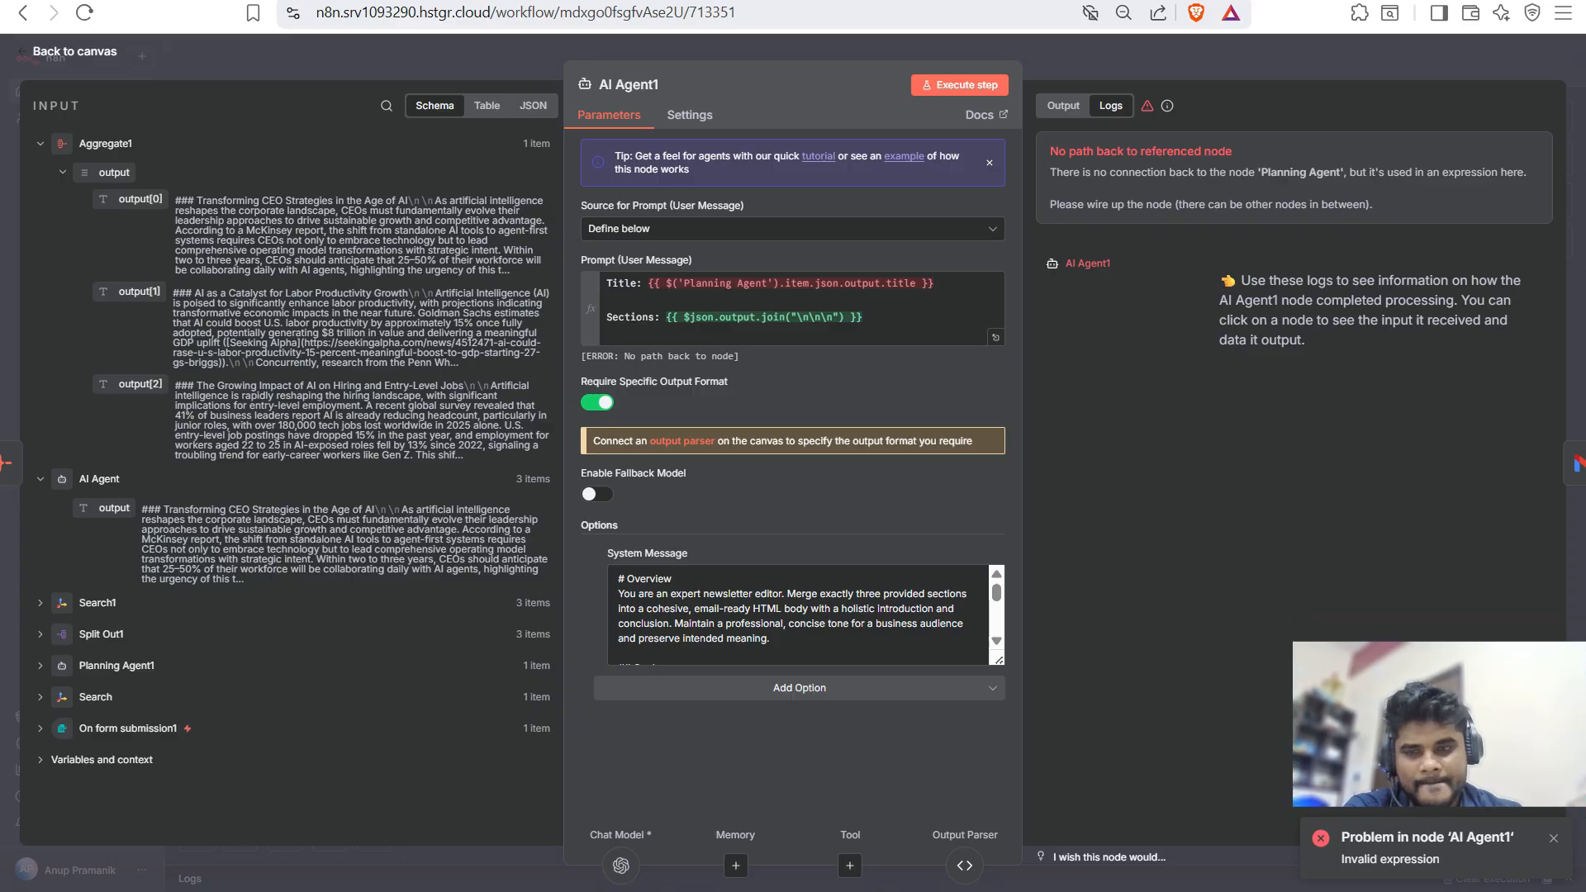
pyautogui.click(117, 665)
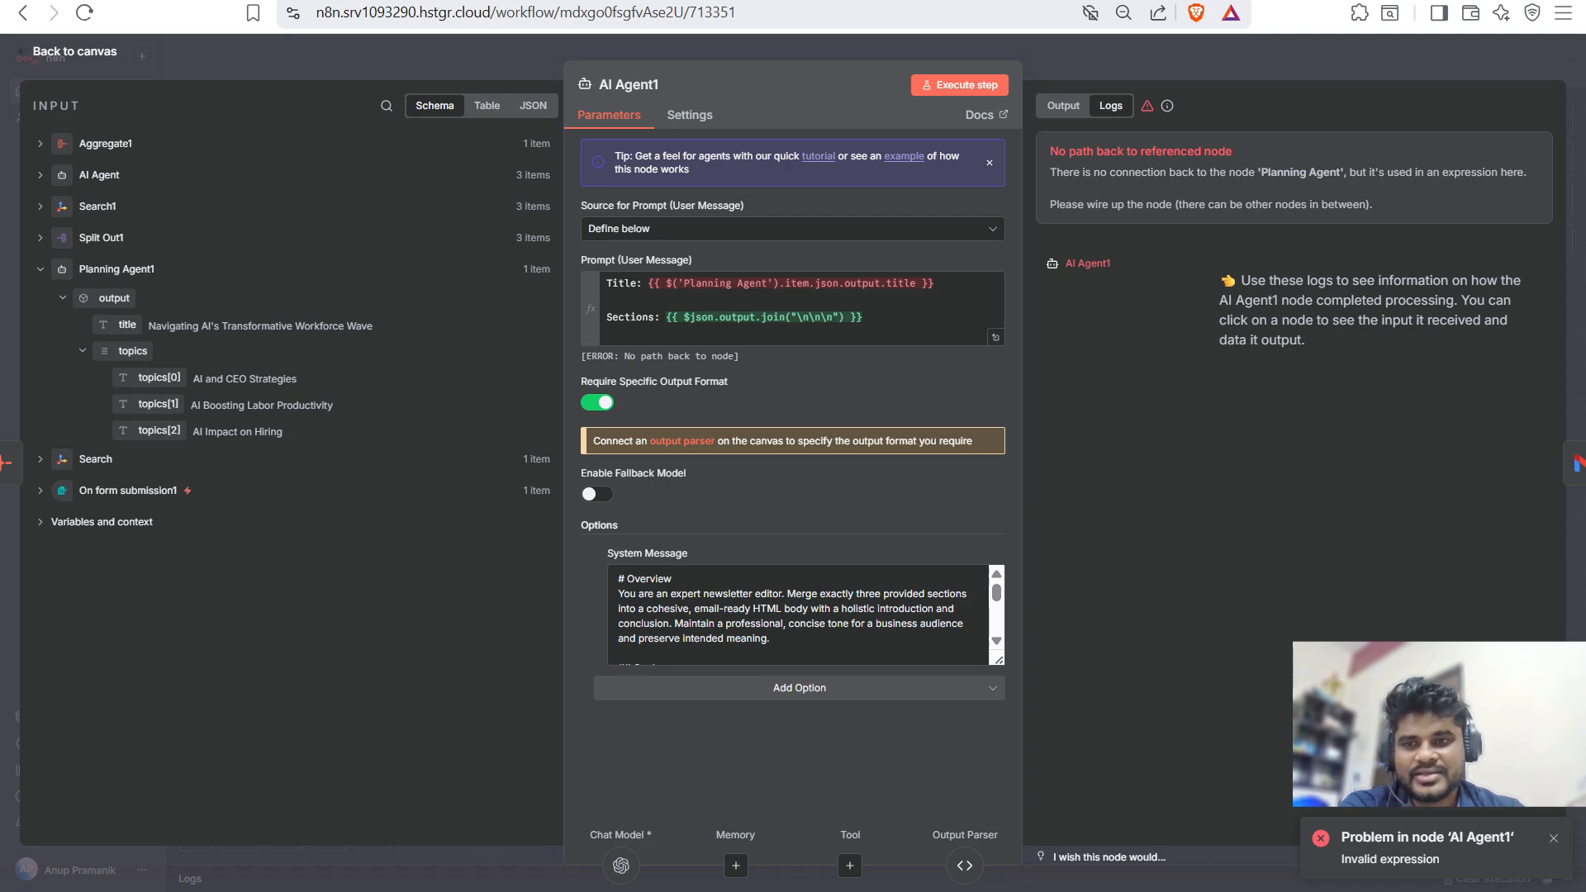
pyautogui.moveTo(124, 326); pyautogui.dragTo(648, 283)
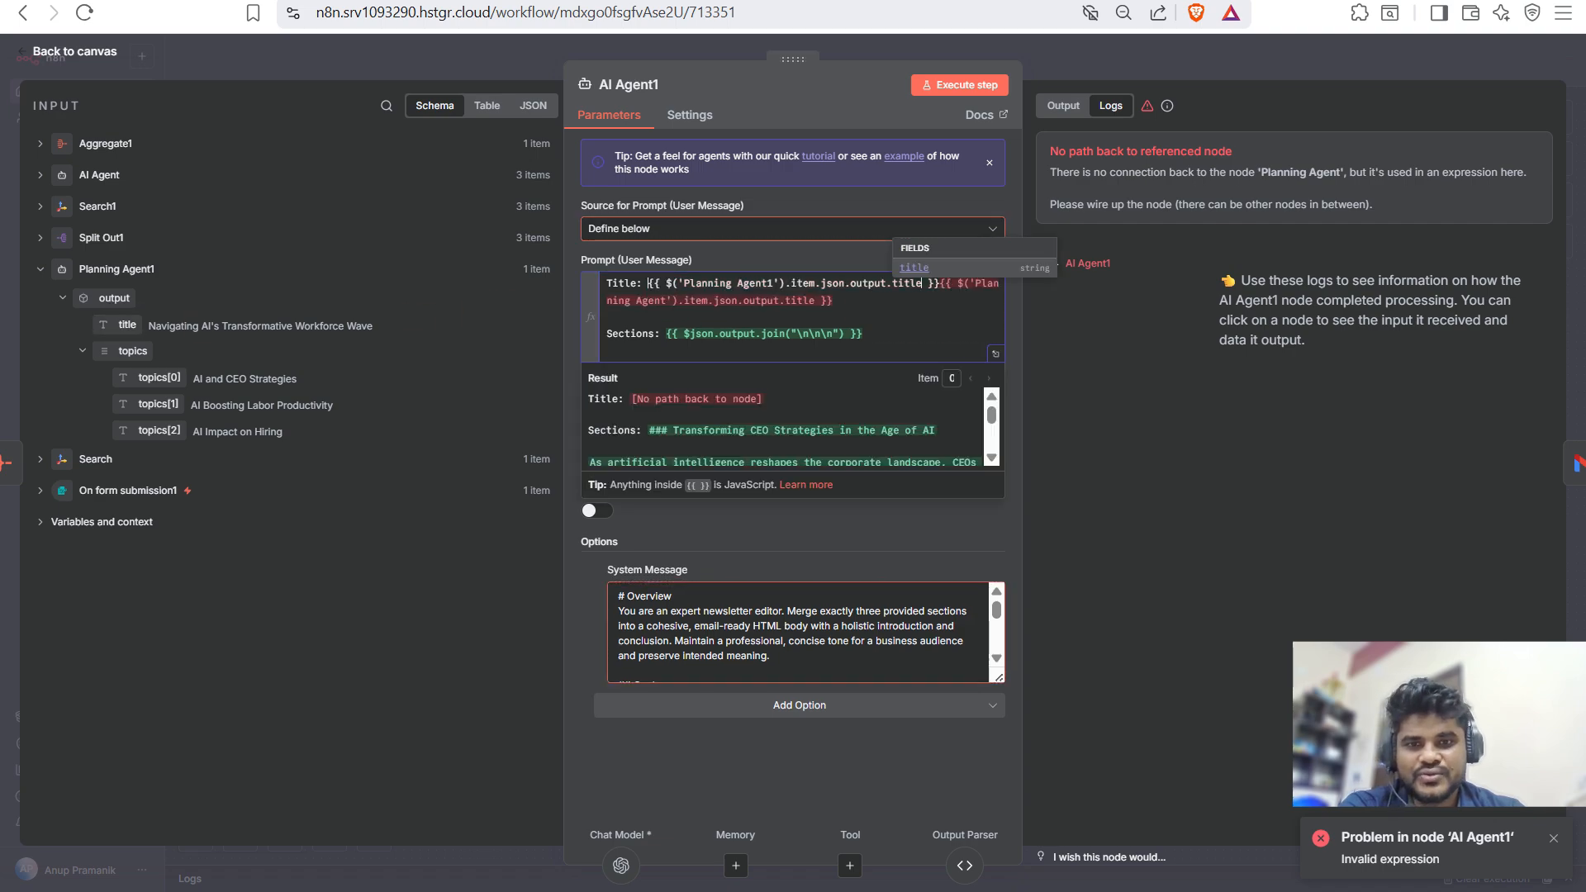
pyautogui.click(608, 317)
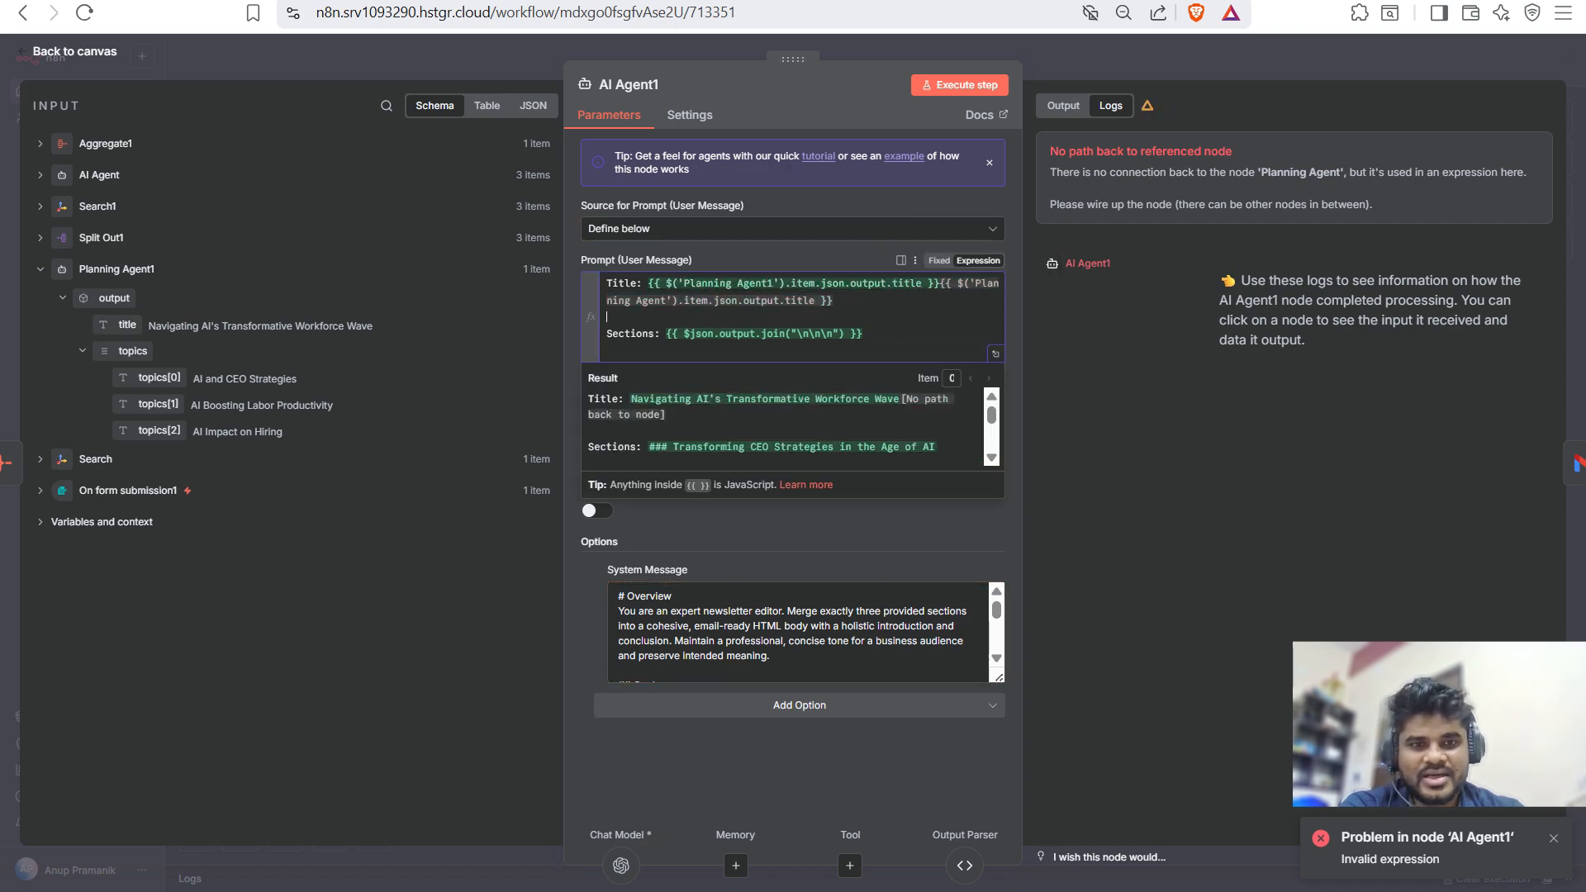
pyautogui.moveTo(832, 302); pyautogui.dragTo(940, 283)
pyautogui.press('BackSpace')
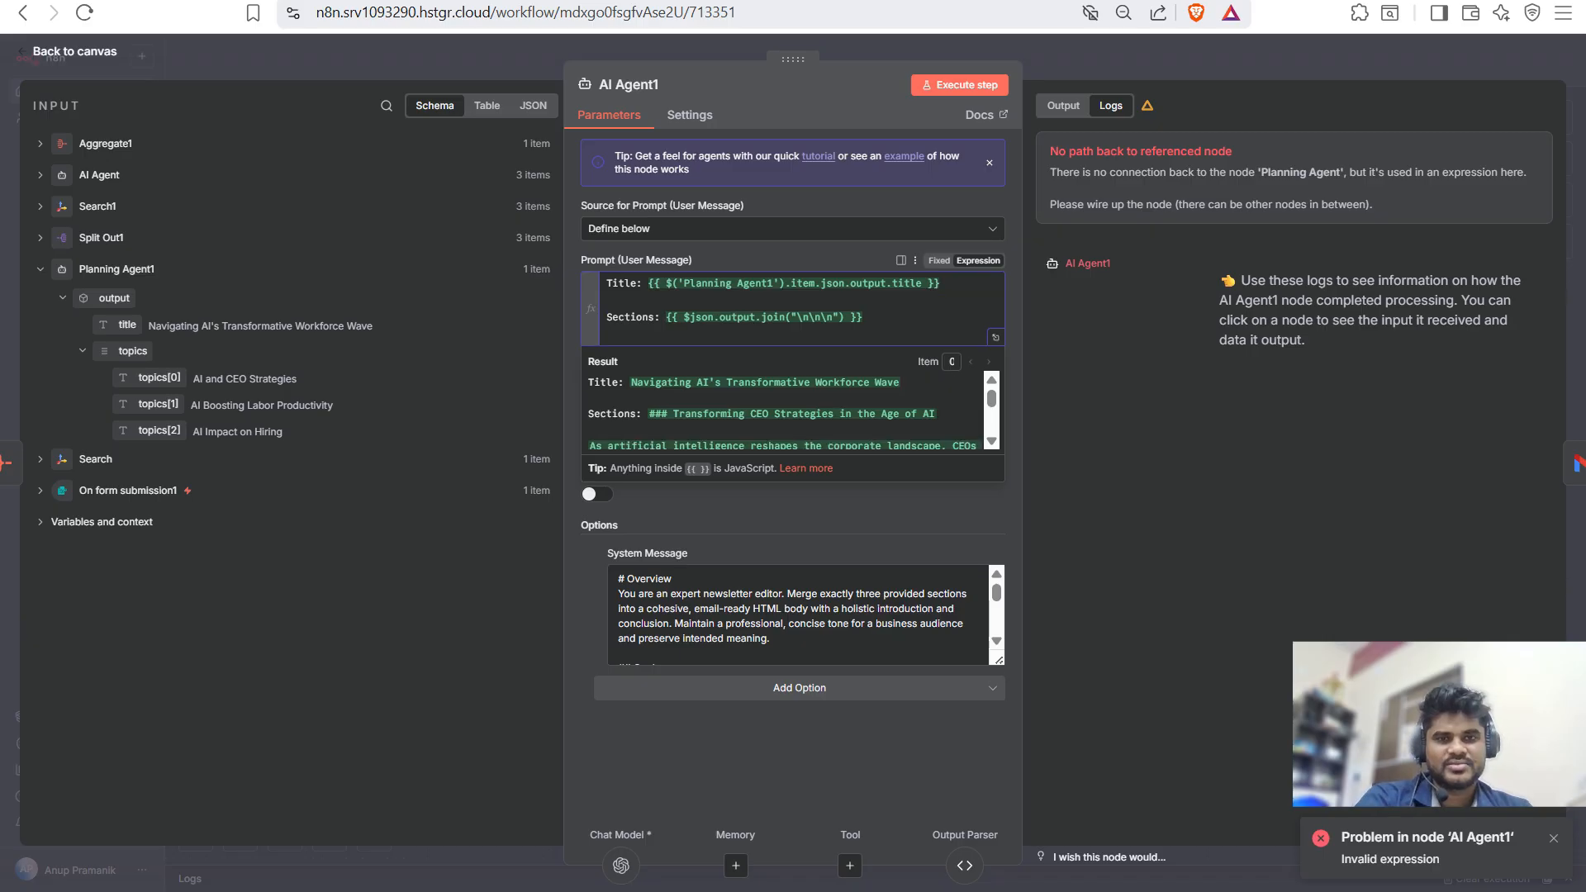
pyautogui.click(826, 206)
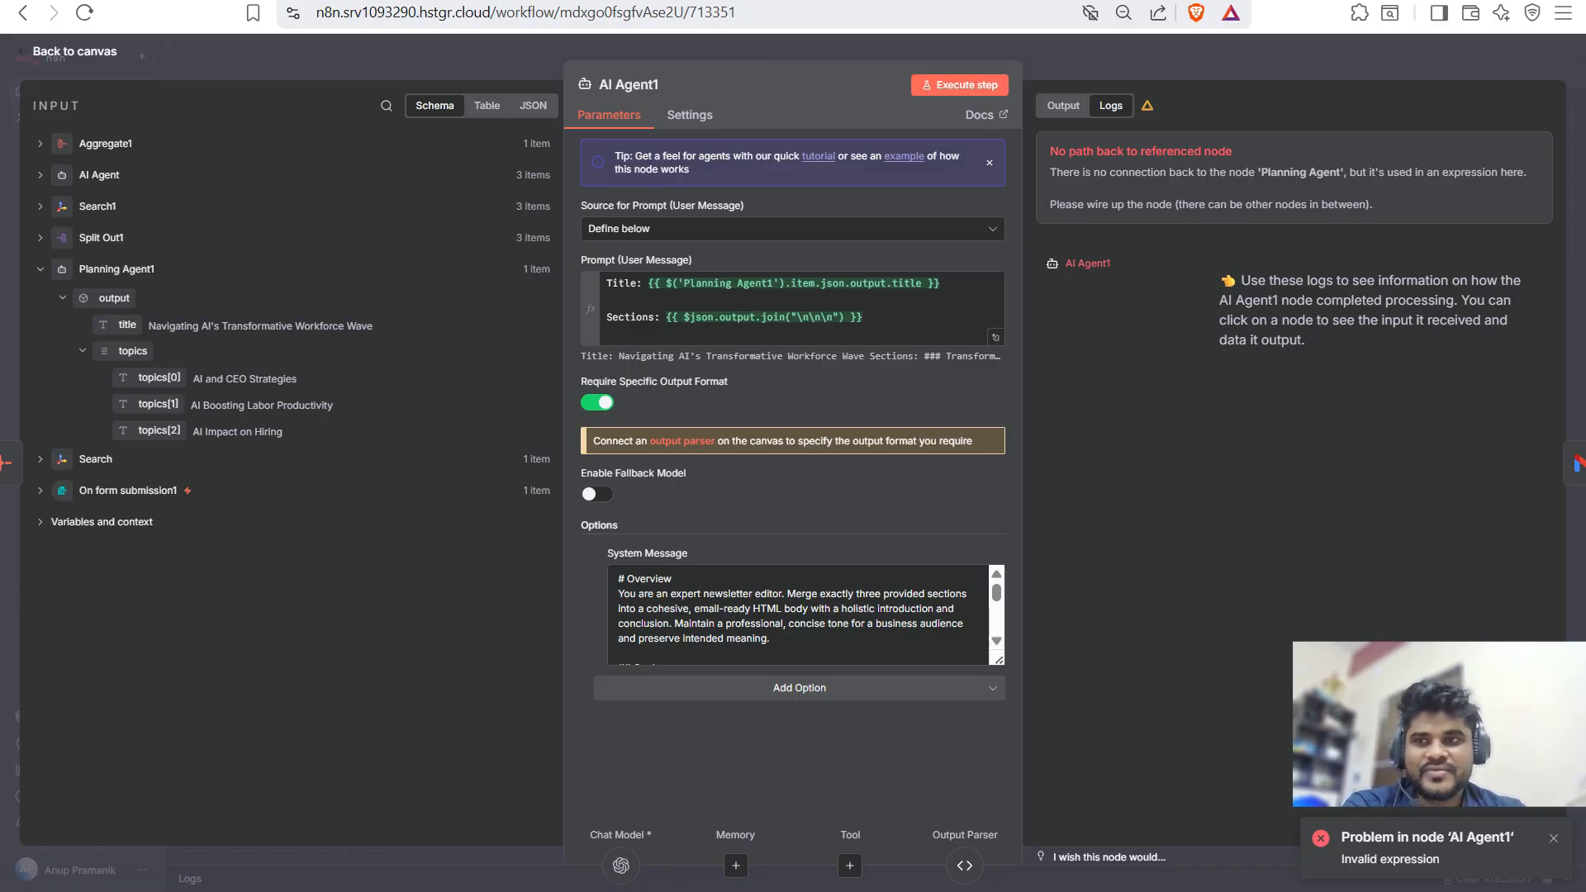
pyautogui.click(960, 85)
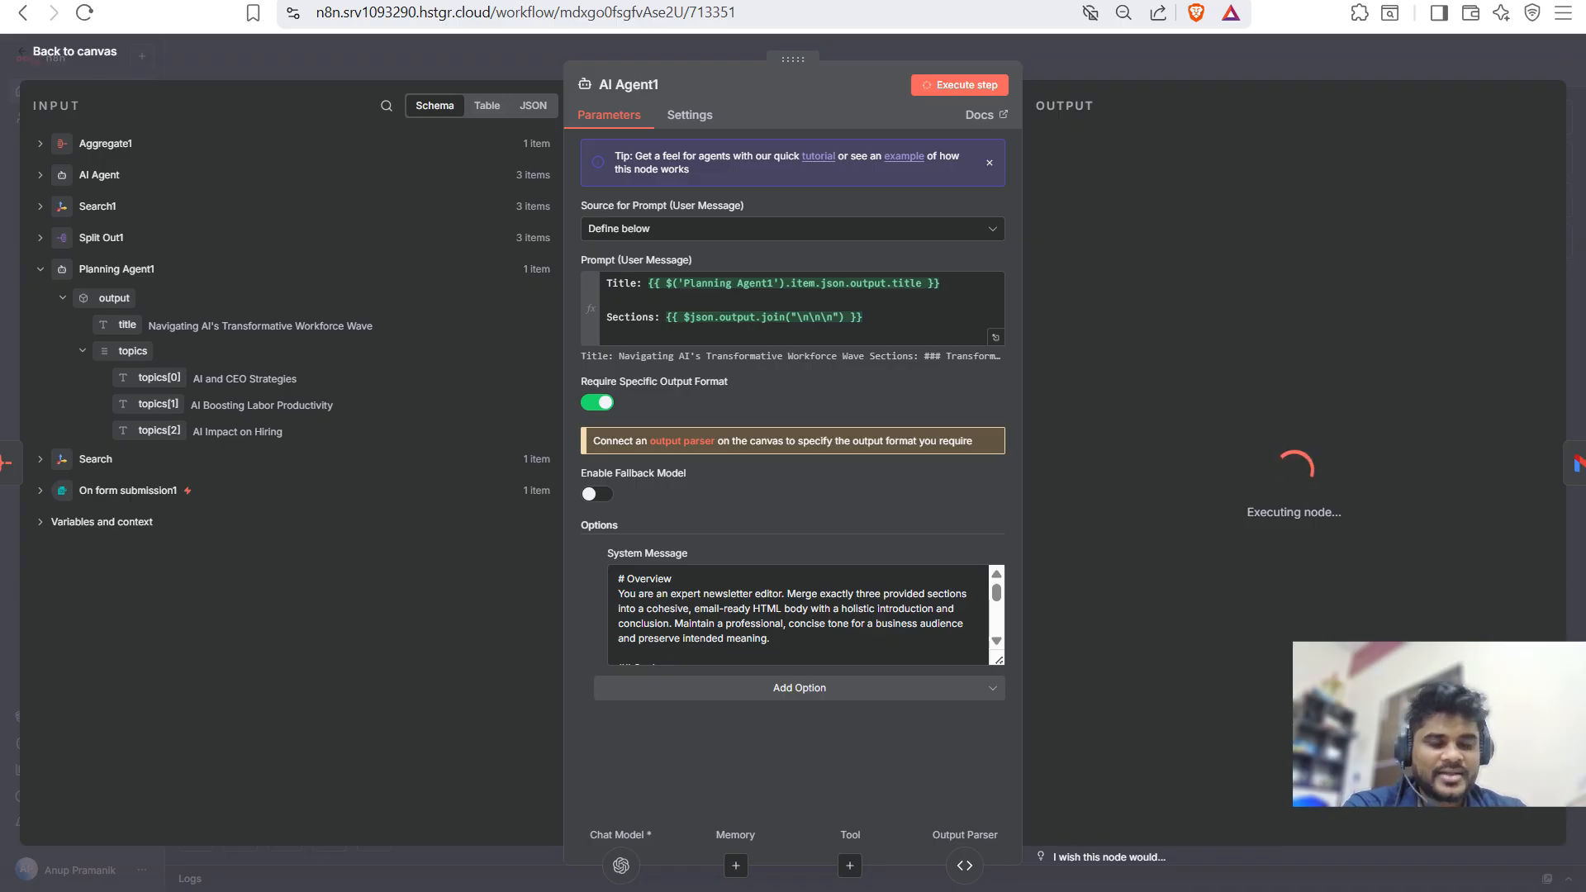
pyautogui.click(74, 52)
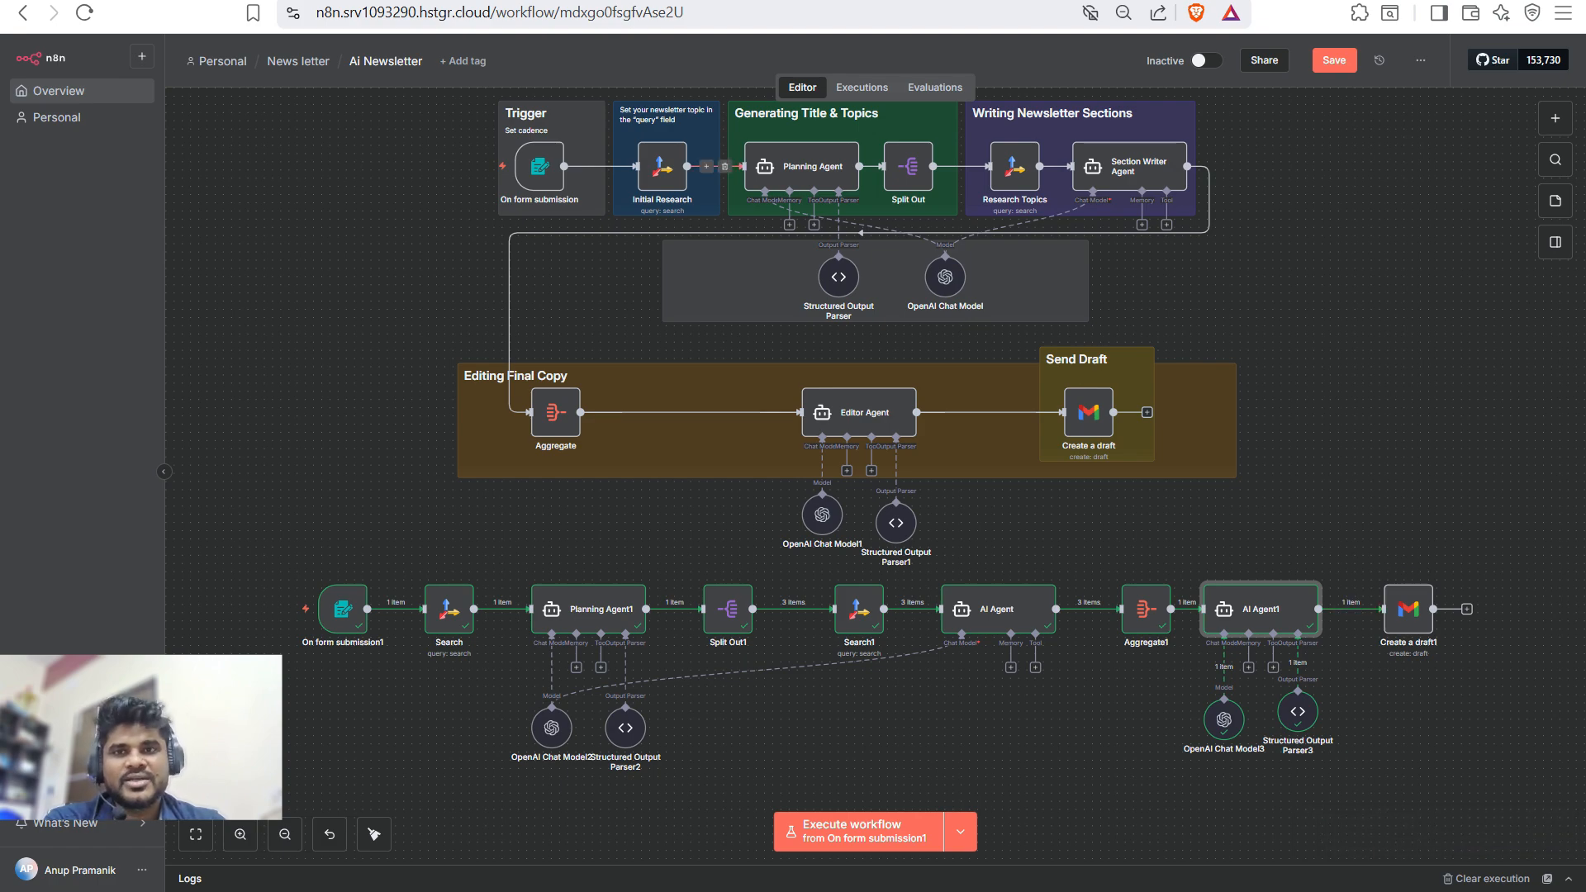
# - Switch to Gmail, close the old draft, reload the drafts and open the new "Navigating AI's Impact on Workforce, Productivity, and Hiring Trends" draft
pyautogui.click(421, 0)
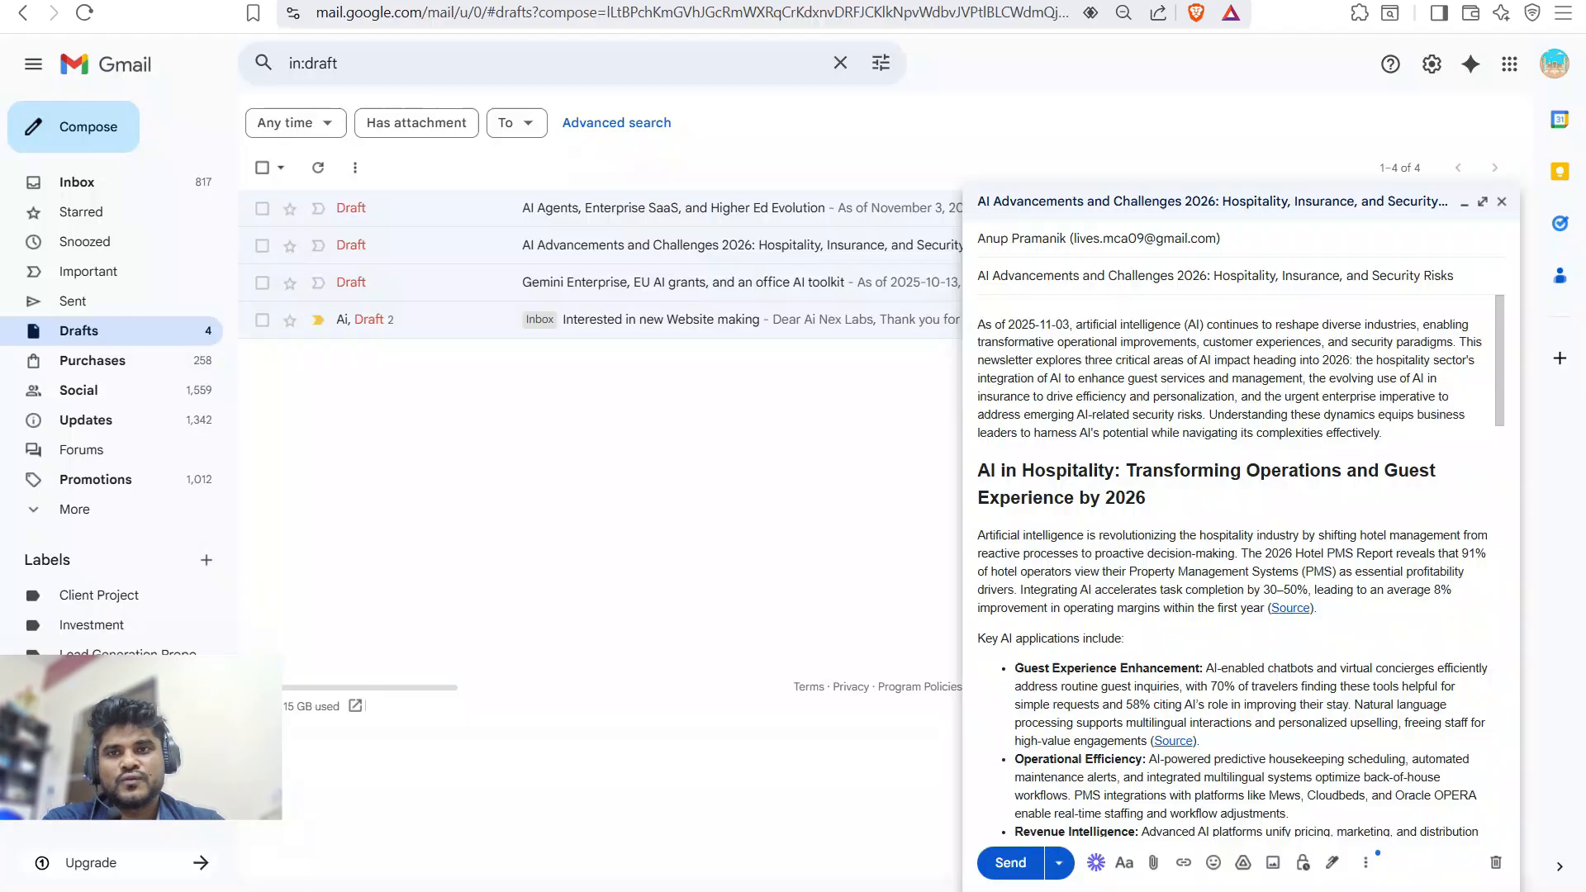
pyautogui.click(1501, 201)
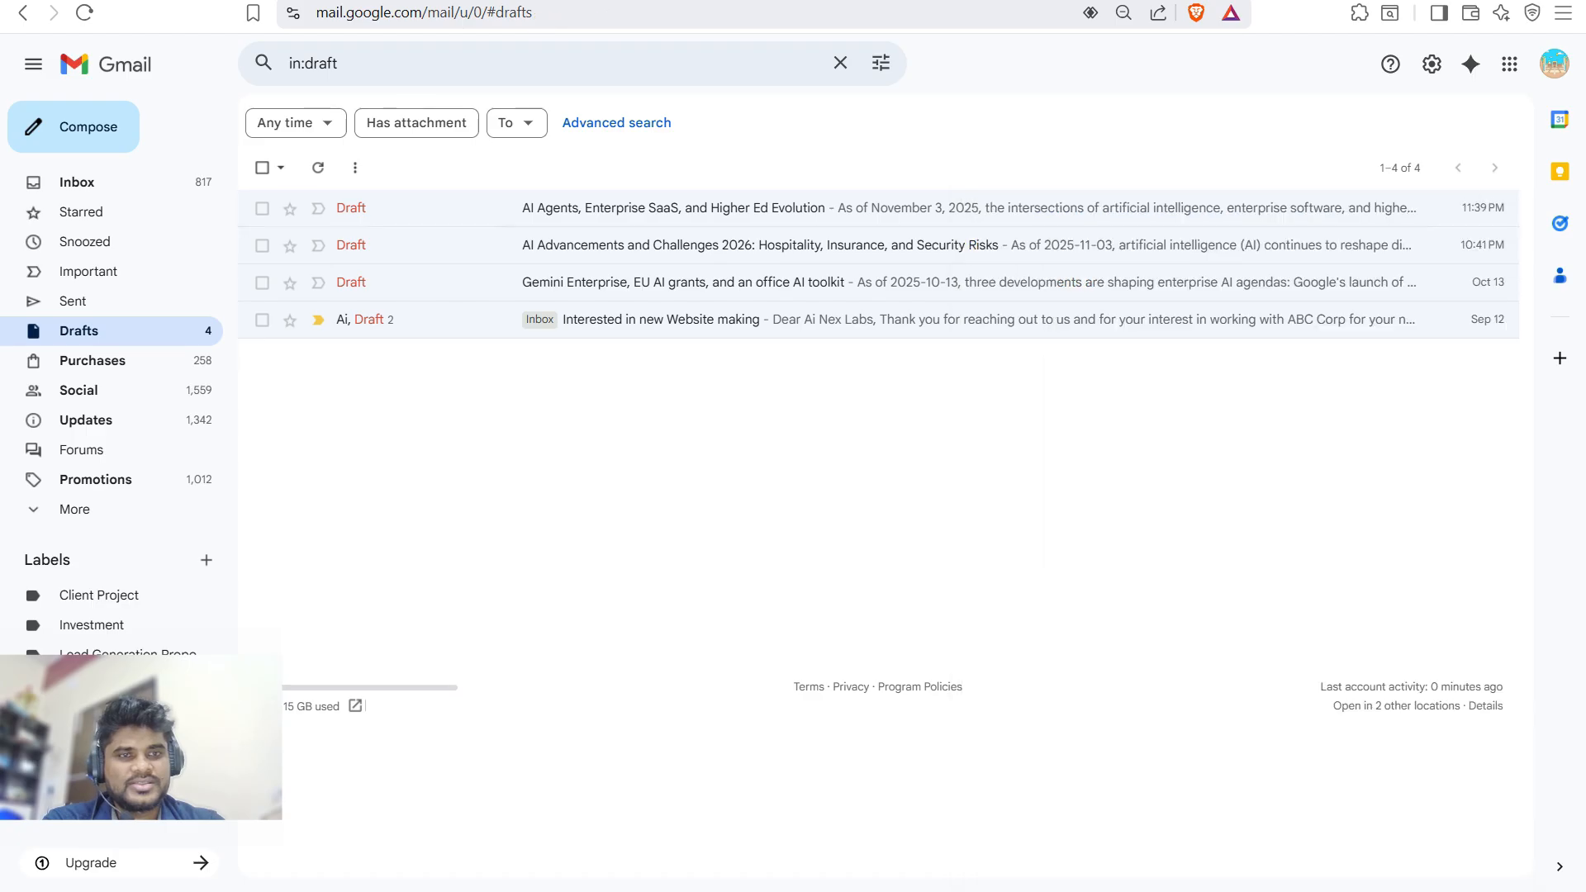
pyautogui.click(84, 13)
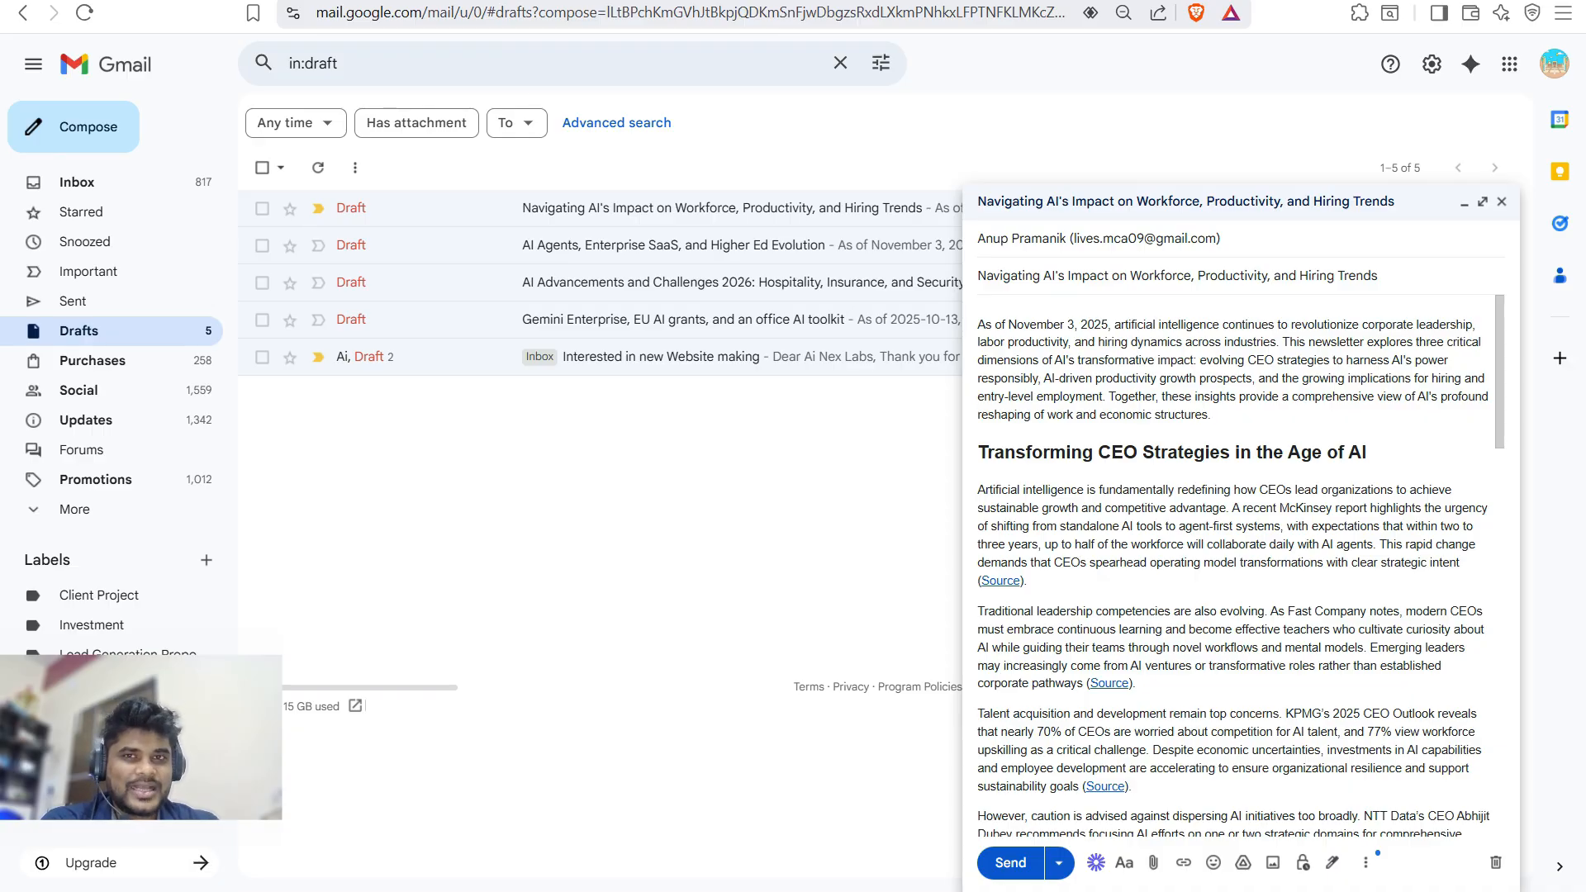
# - Compare the subject passed into n8n's Create a draft1 node with the subject of the Gmail draft
pyautogui.hotkey('ctrl', 'shift', 'Tab')
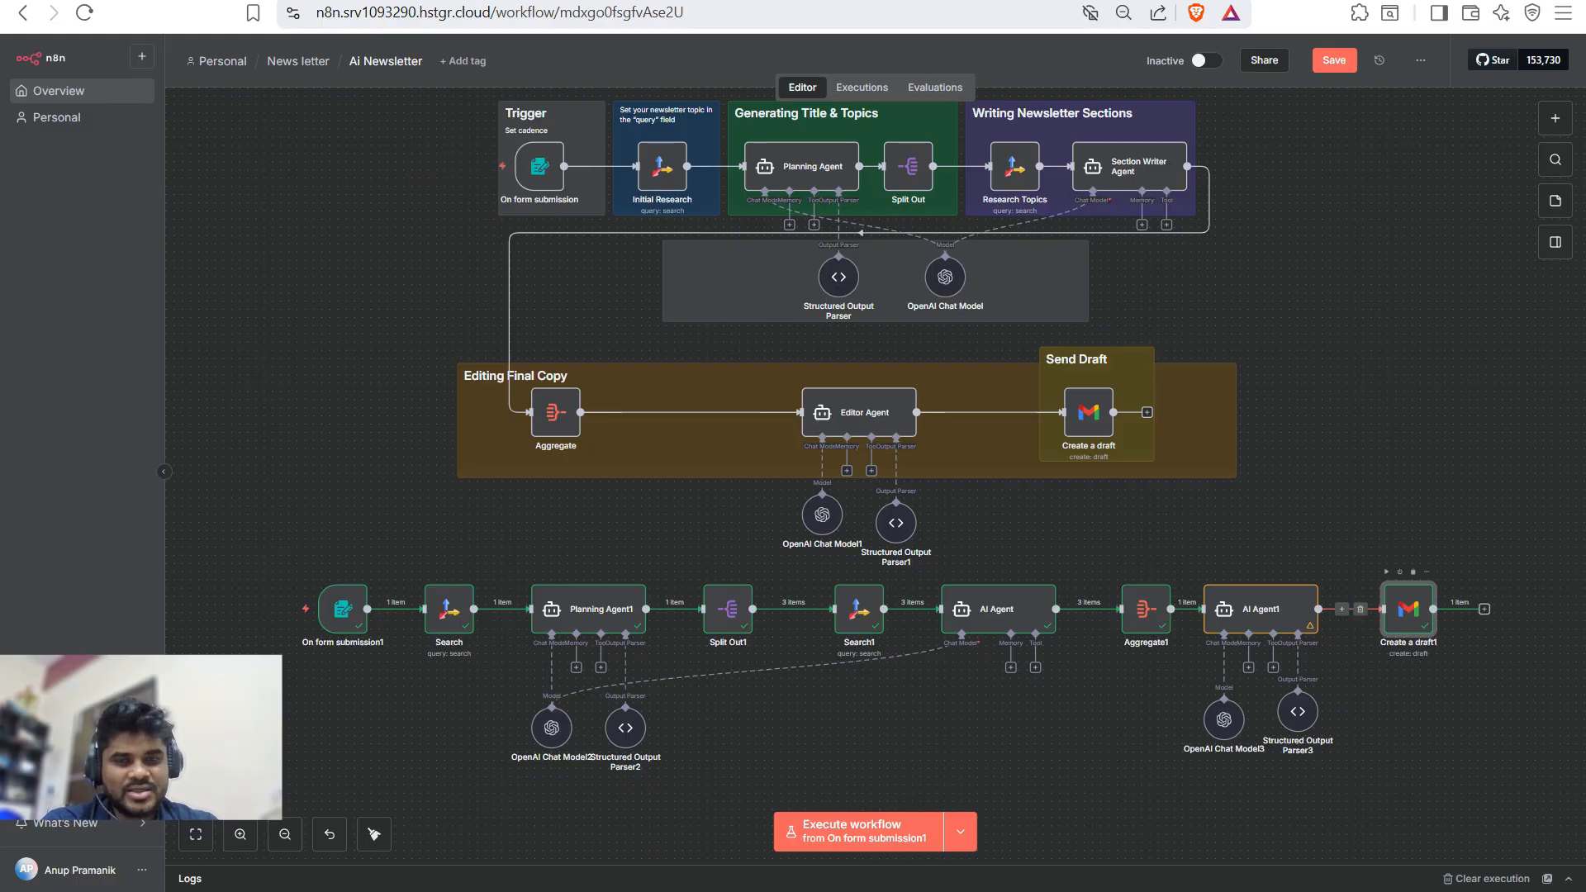
pyautogui.doubleClick(1408, 609)
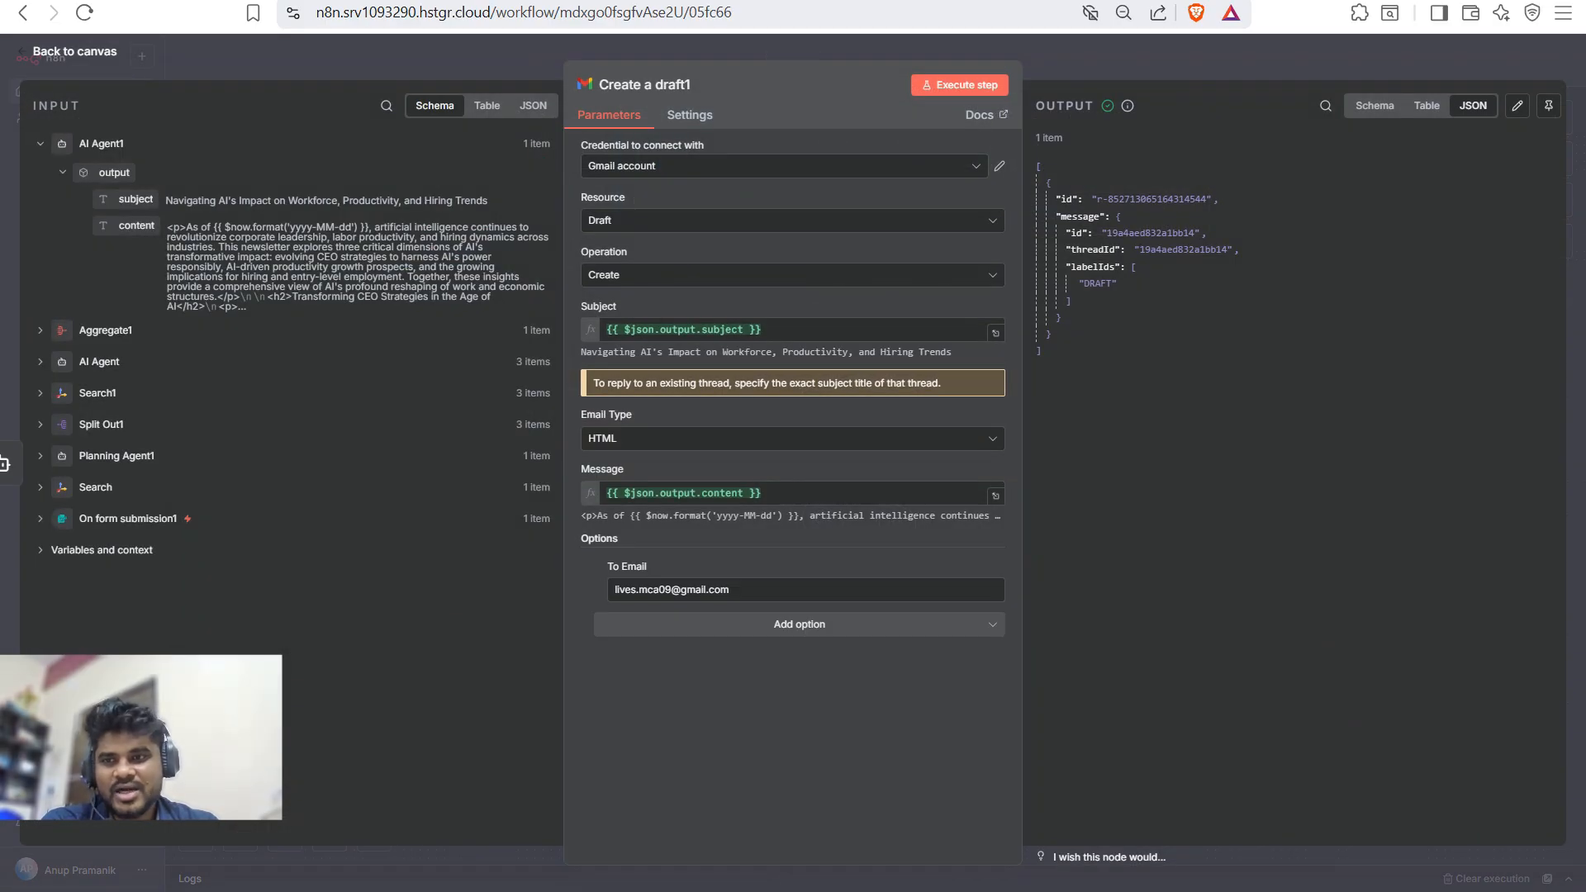
pyautogui.moveTo(166, 201); pyautogui.dragTo(488, 201)
pyautogui.hotkey('ctrl', 'Tab')
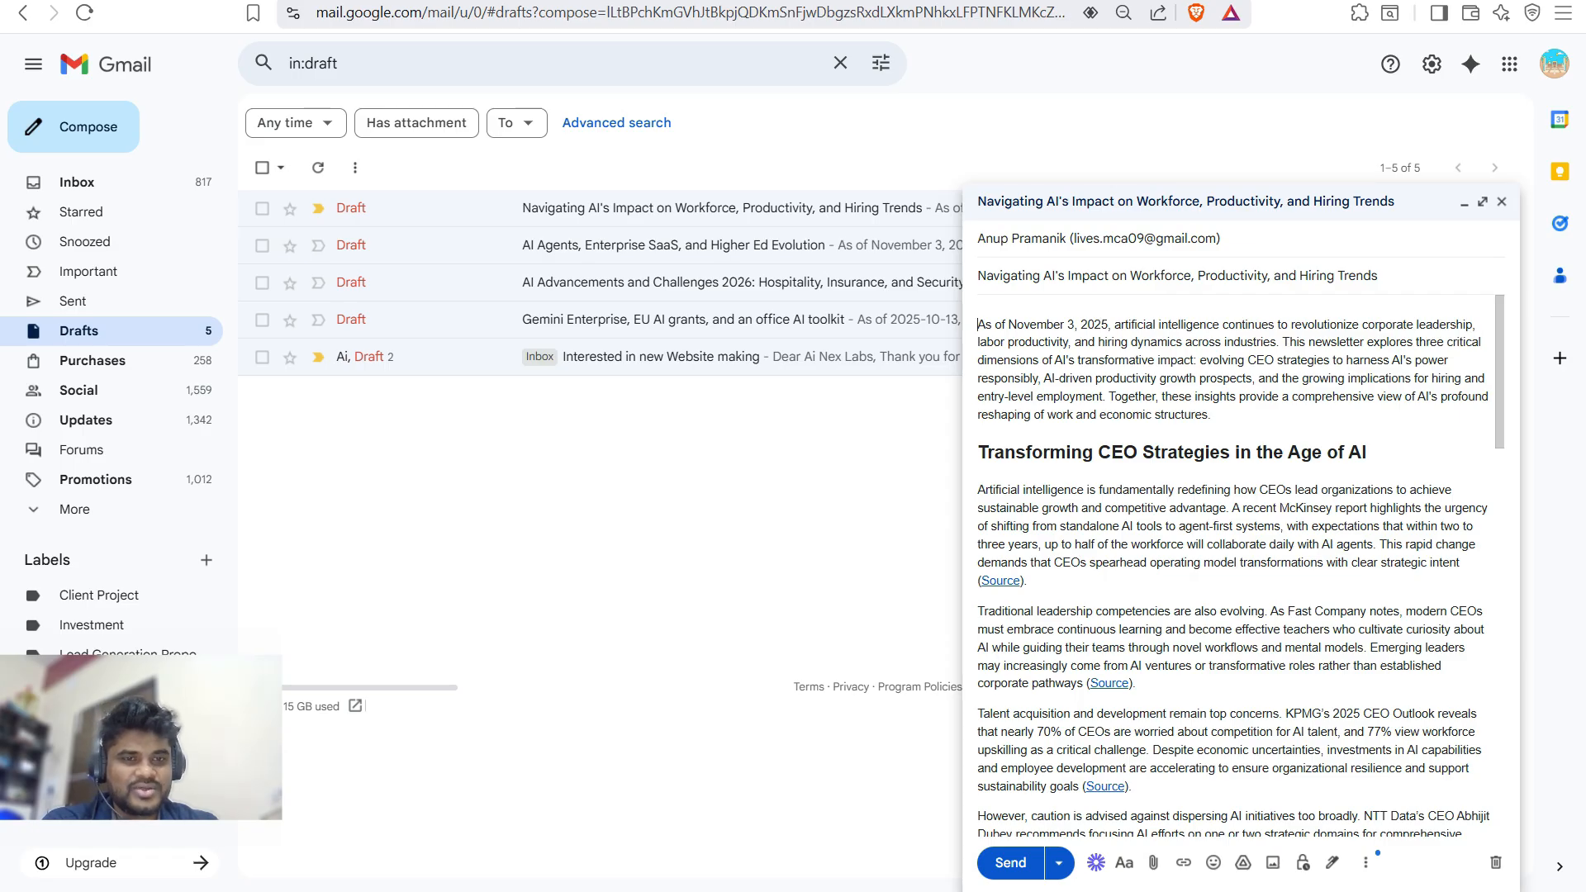
# - Review the Gmail draft's date, sections, source links and conclusion, and return to the n8n workflow canvas
pyautogui.moveTo(978, 324); pyautogui.dragTo(1199, 325)
pyautogui.click(1199, 325)
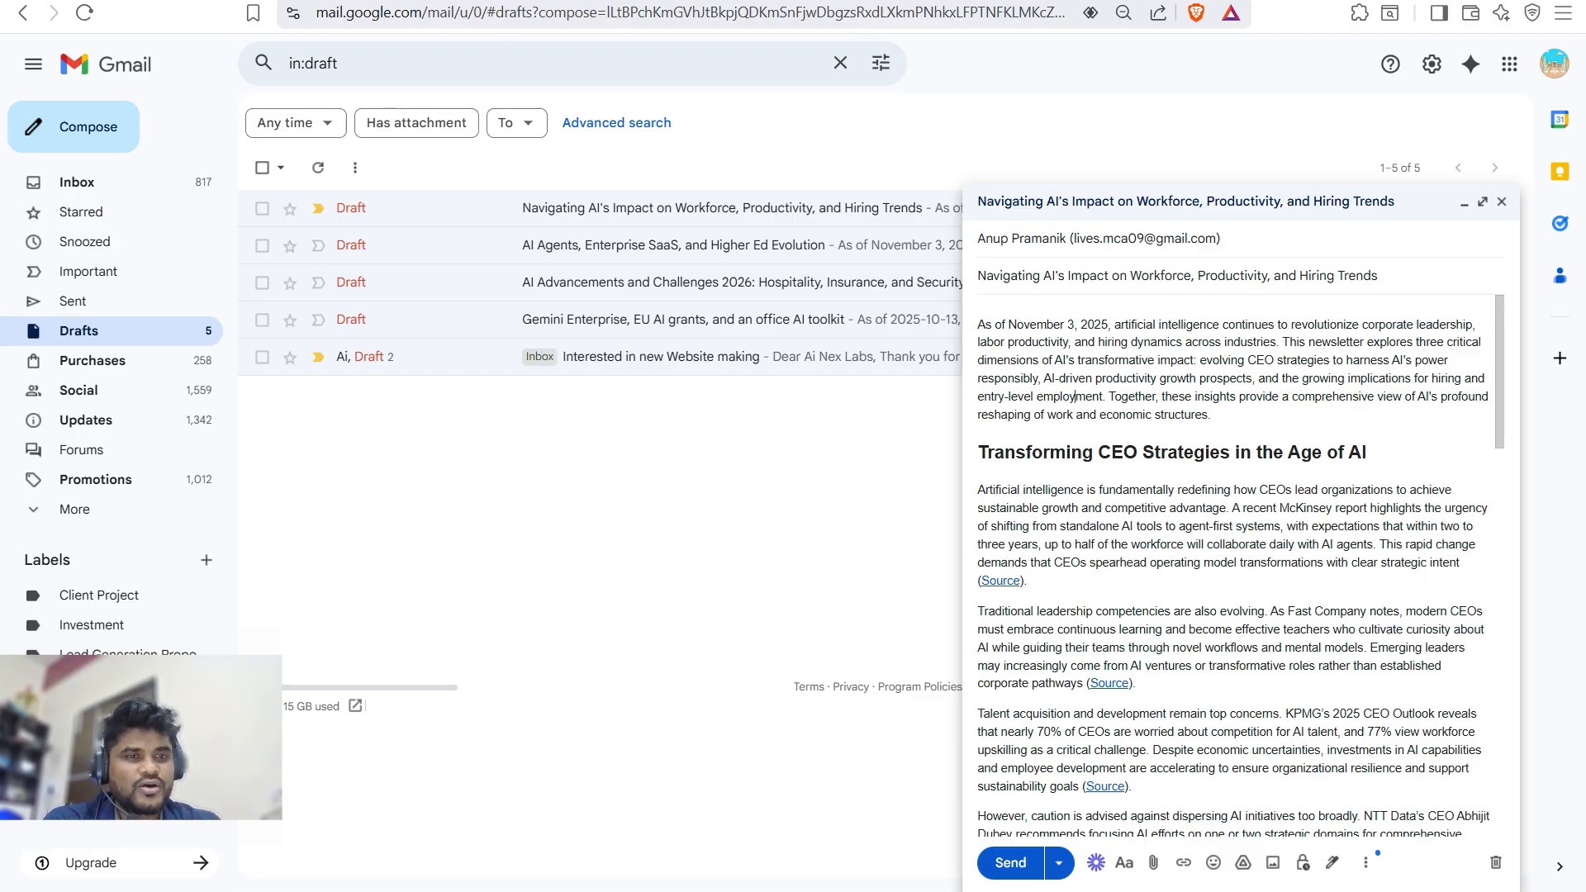
pyautogui.scroll(-4, 1074, 396)
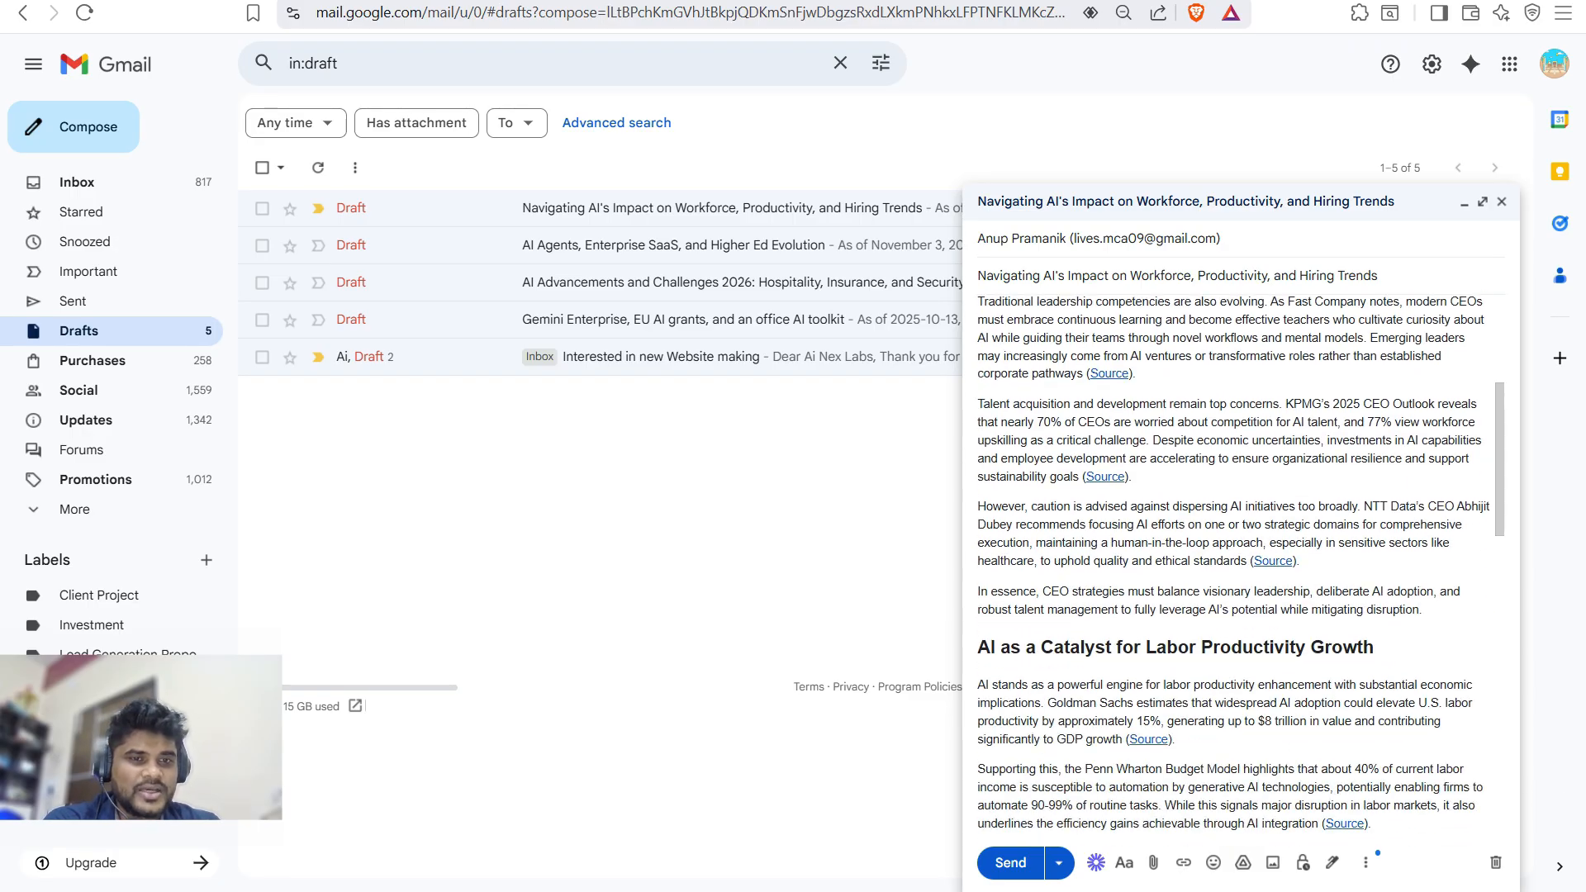
pyautogui.moveTo(1138, 375); pyautogui.dragTo(994, 320)
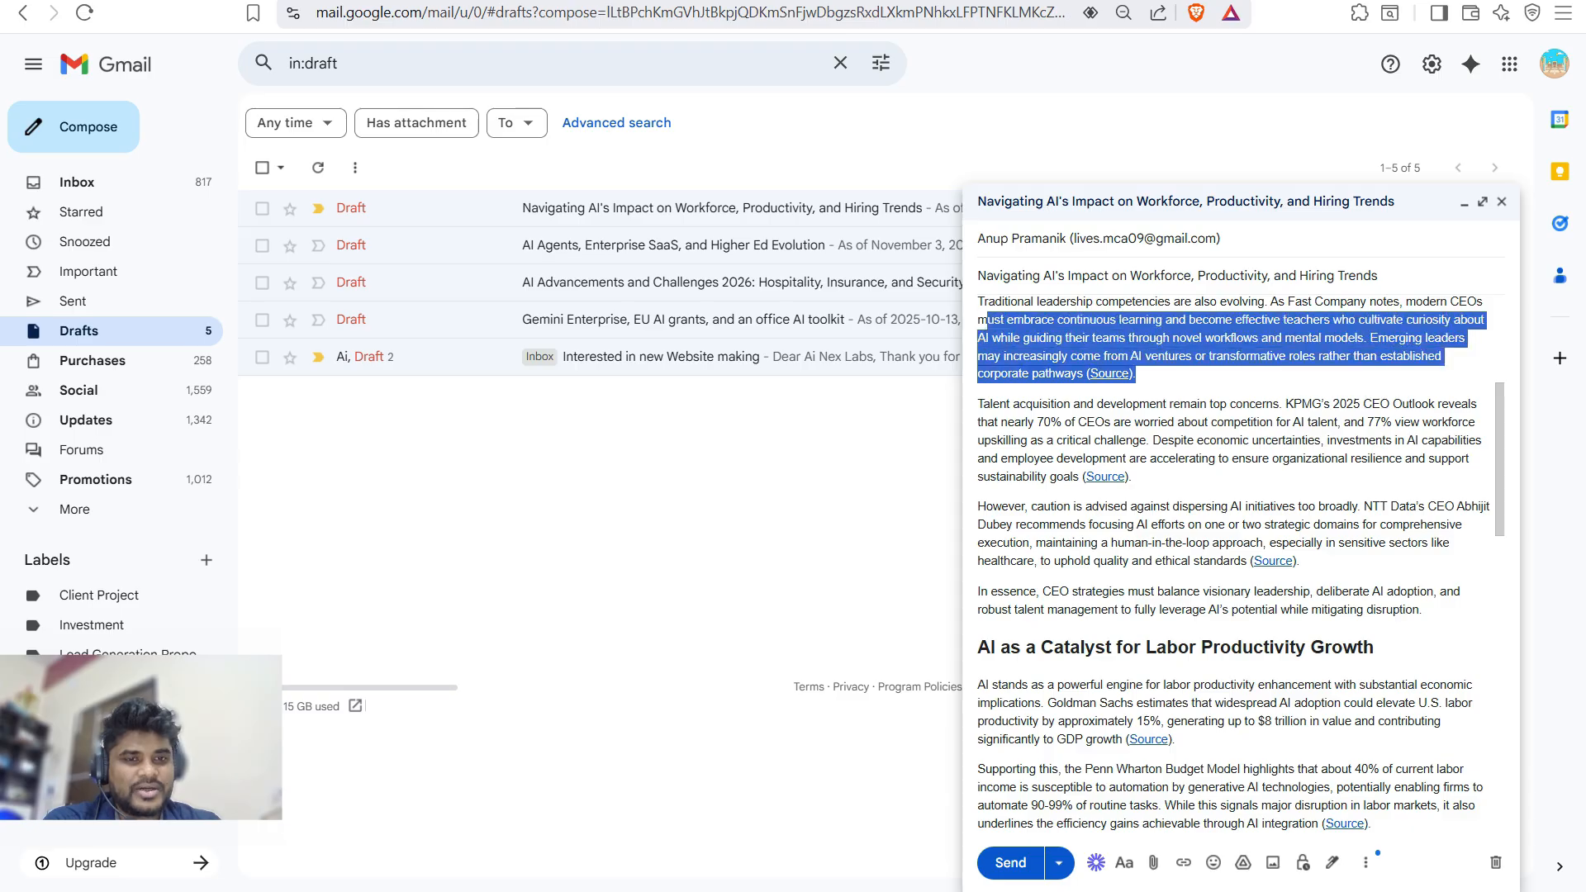
pyautogui.click(994, 319)
pyautogui.scroll(-5, 1231, 561)
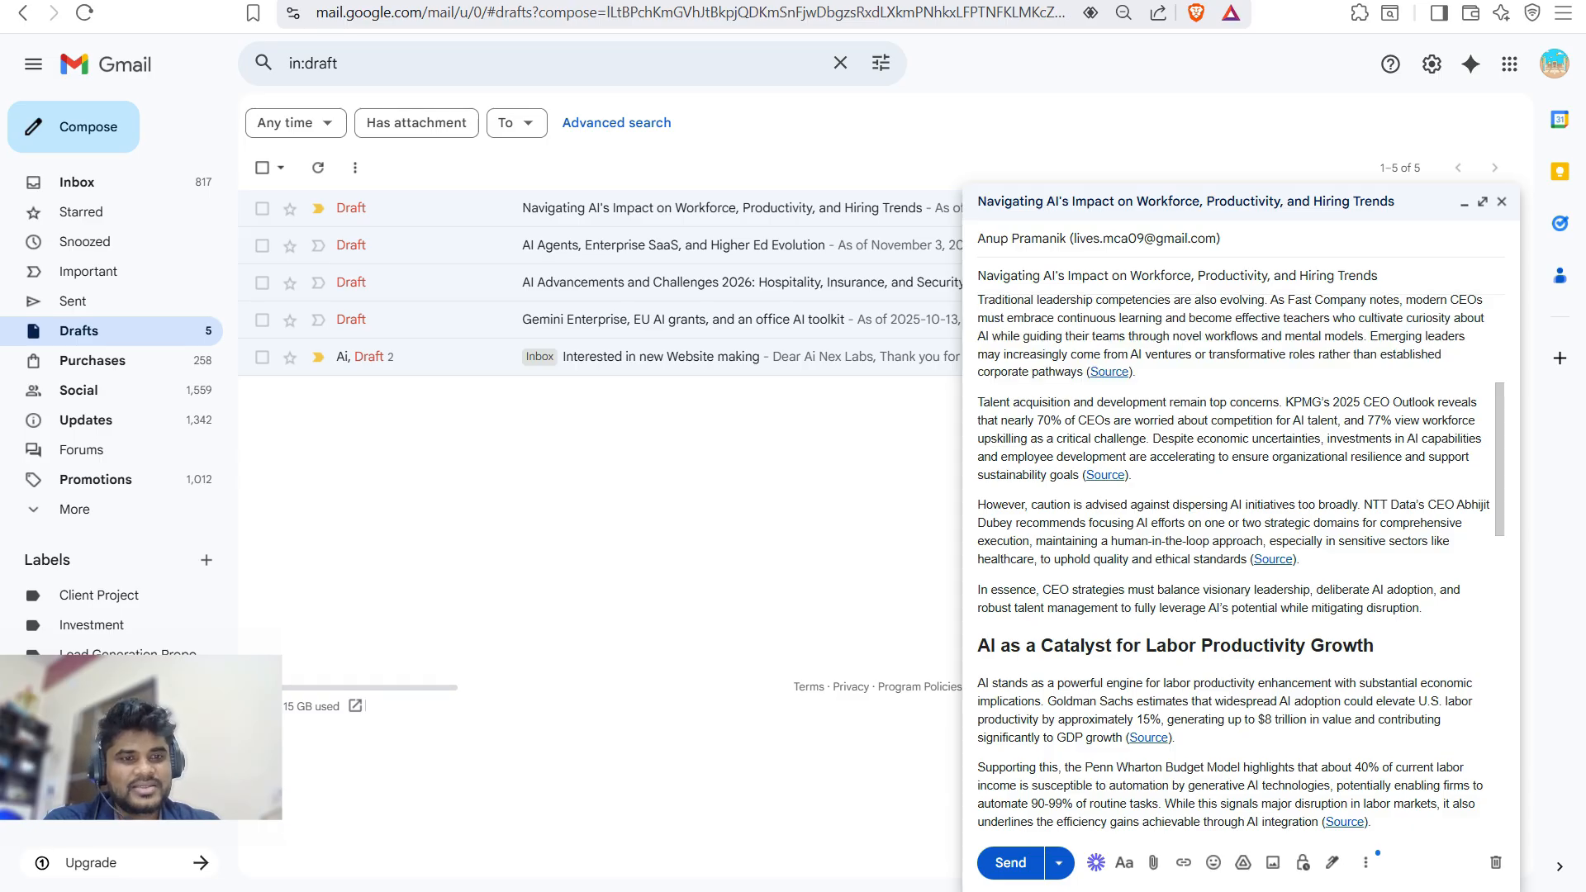
pyautogui.scroll(-2, 1231, 562)
pyautogui.scroll(-5, 1231, 562)
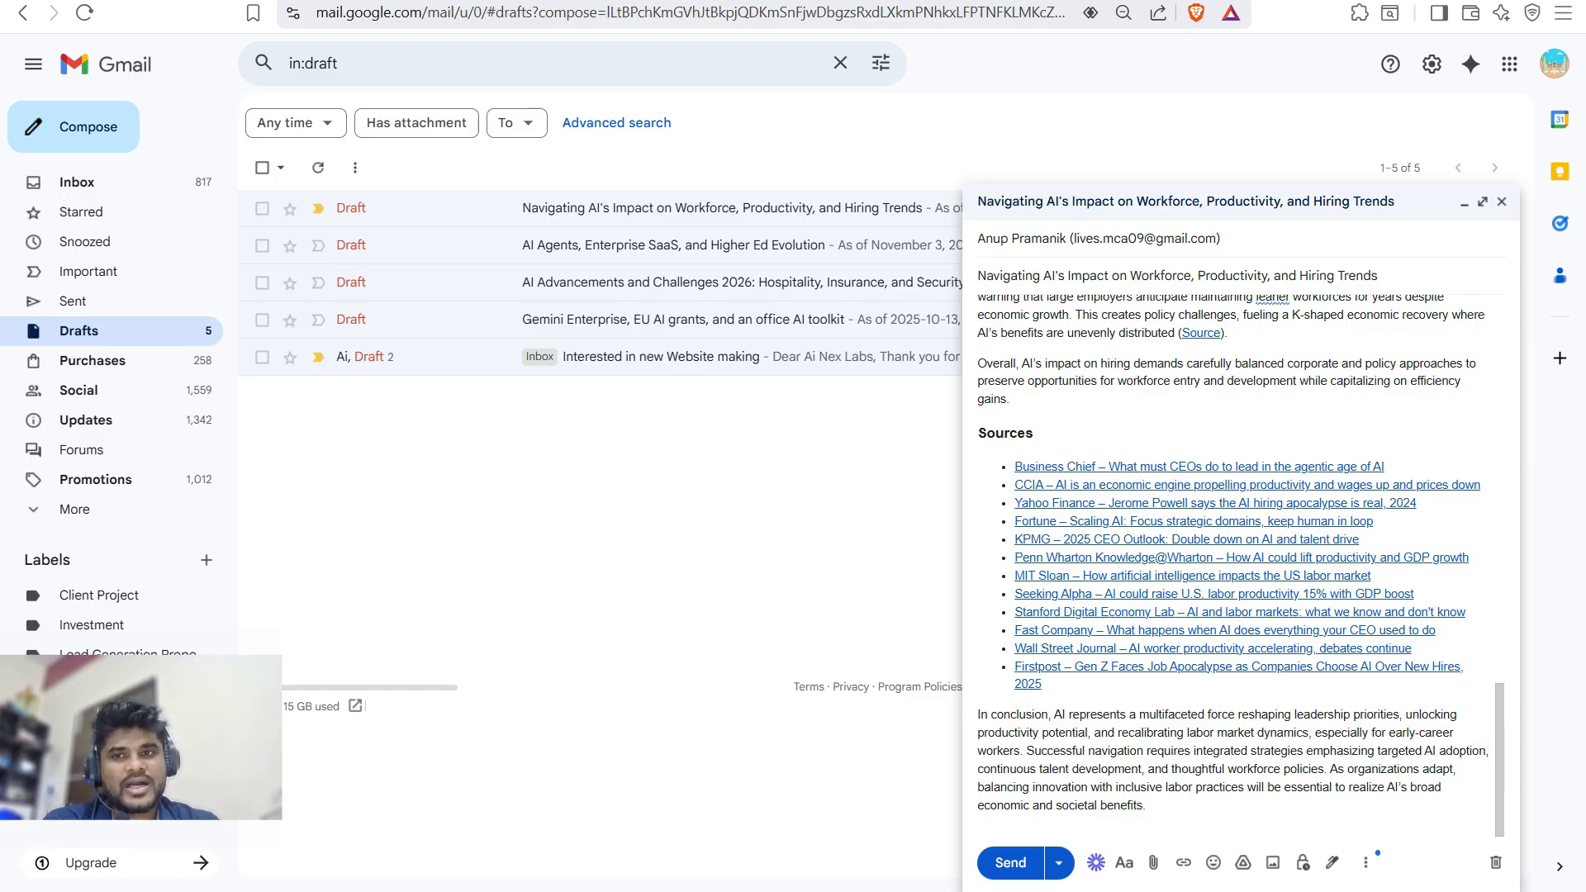
pyautogui.scroll(10, 1231, 562)
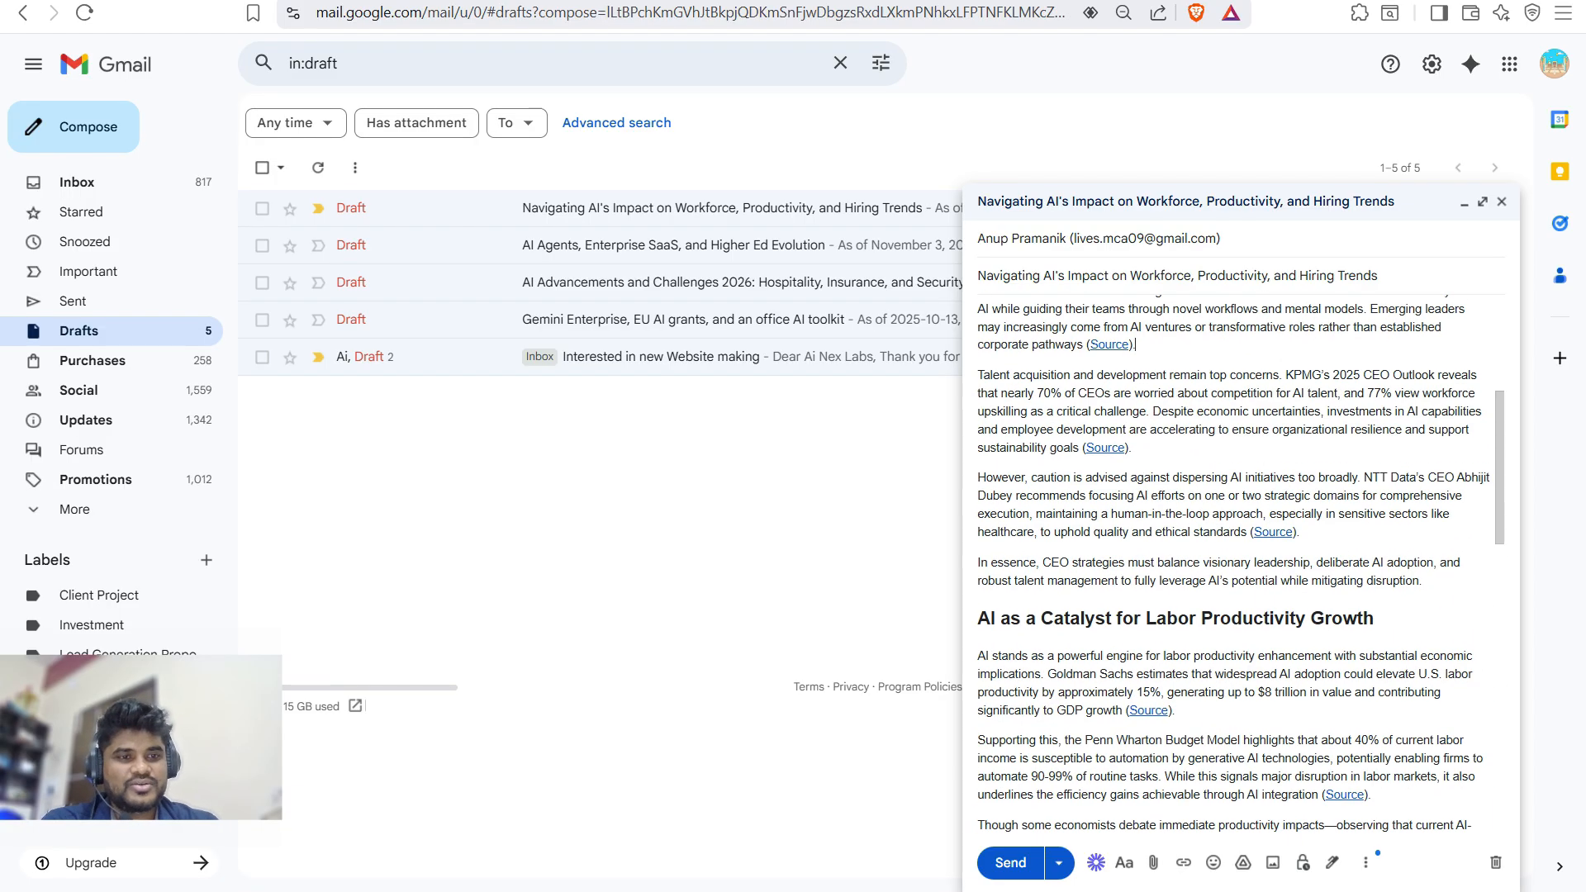
pyautogui.hotkey('ctrl', 'Tab')
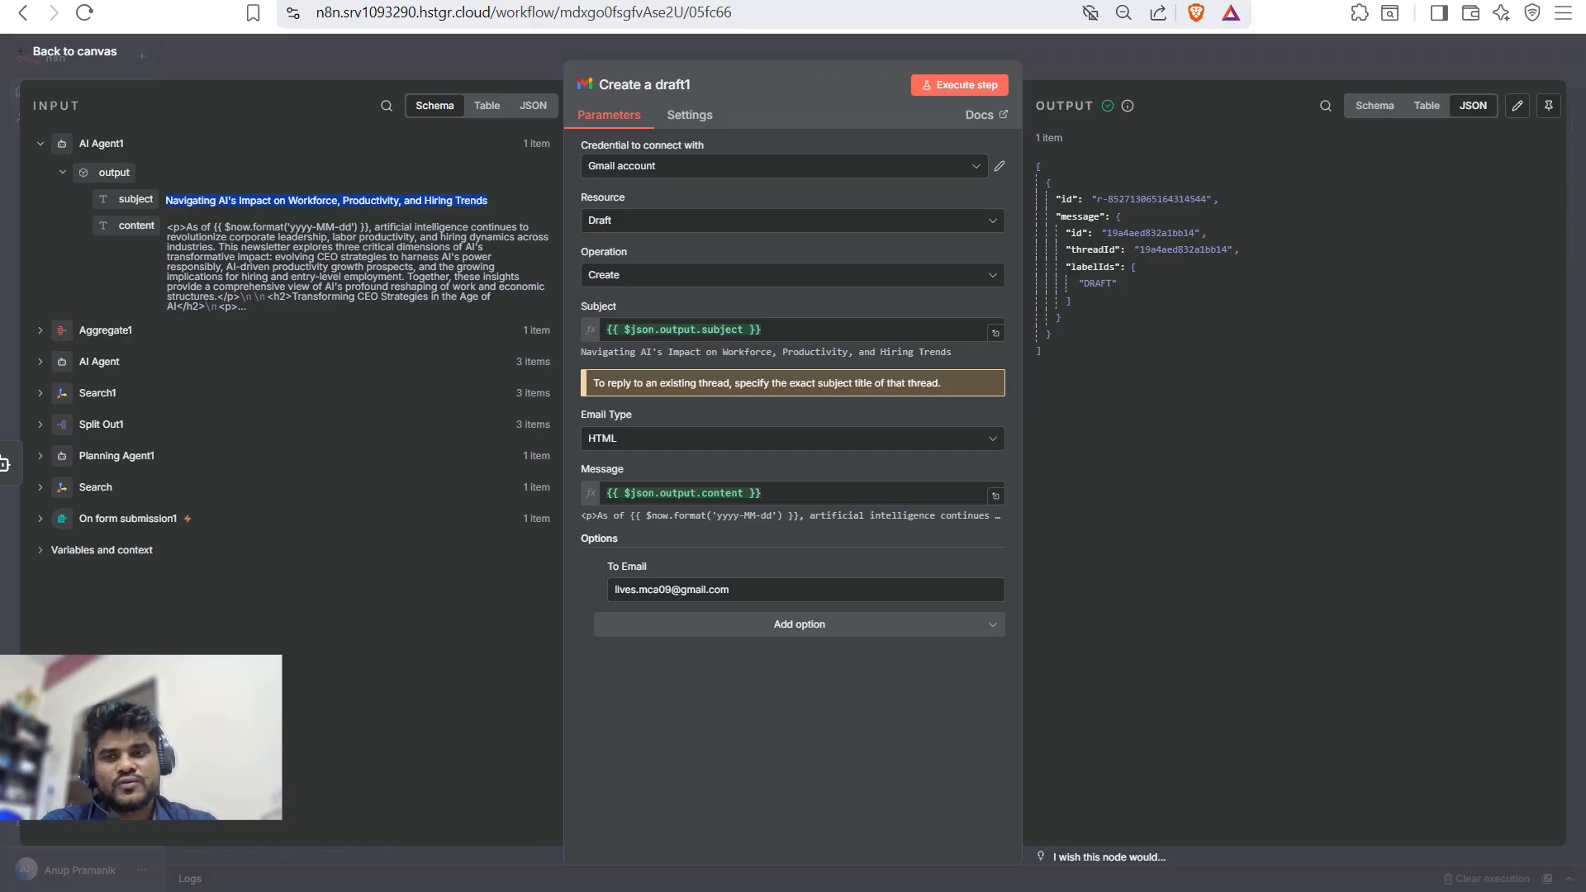
pyautogui.press('Escape')
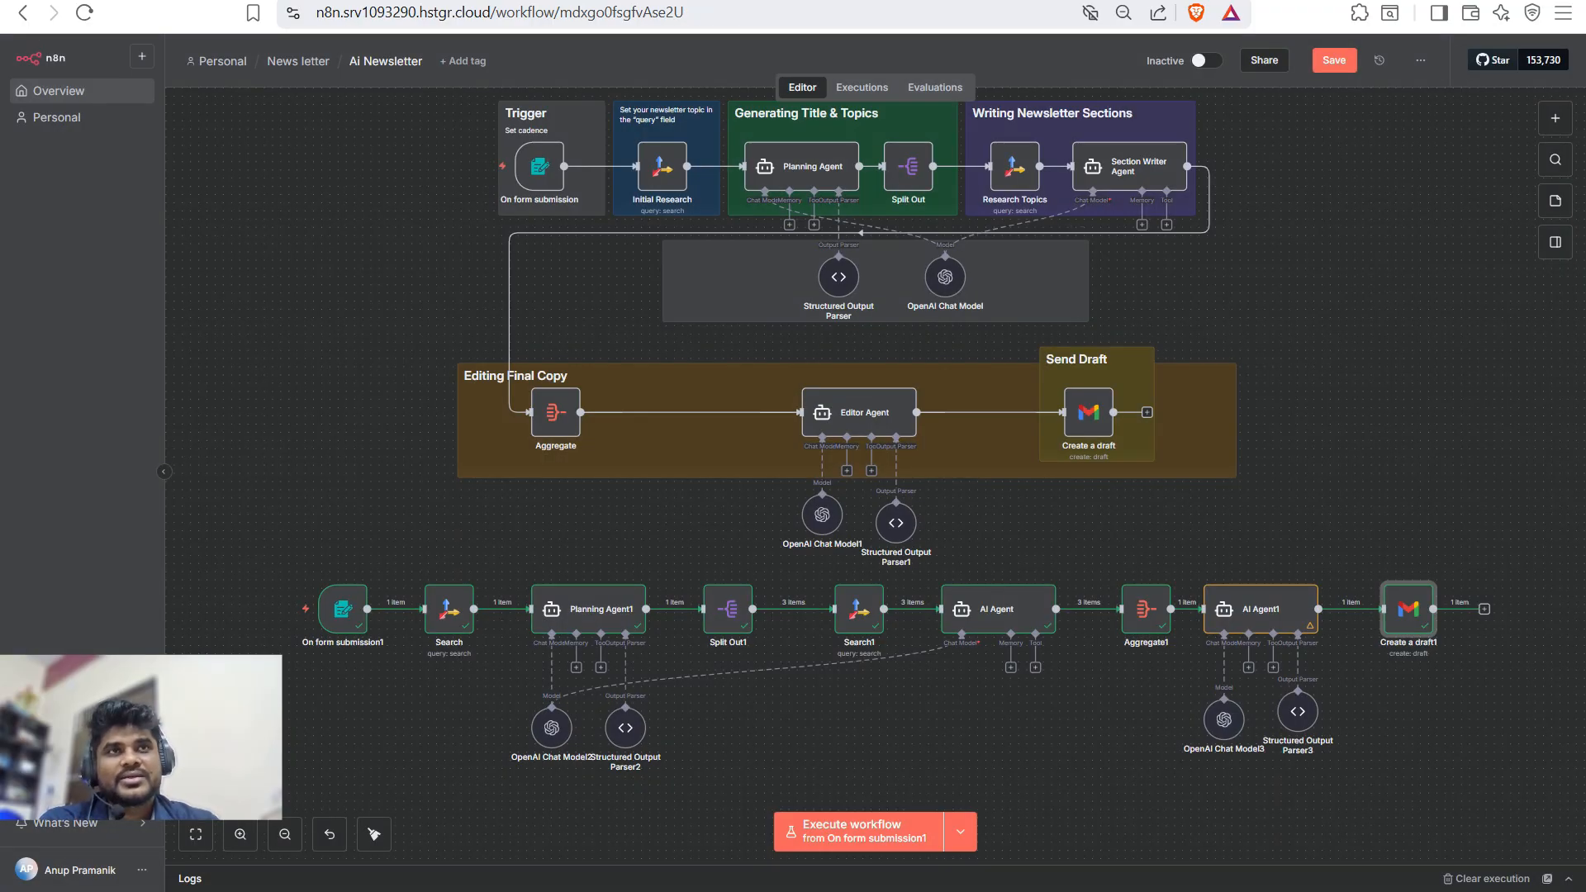